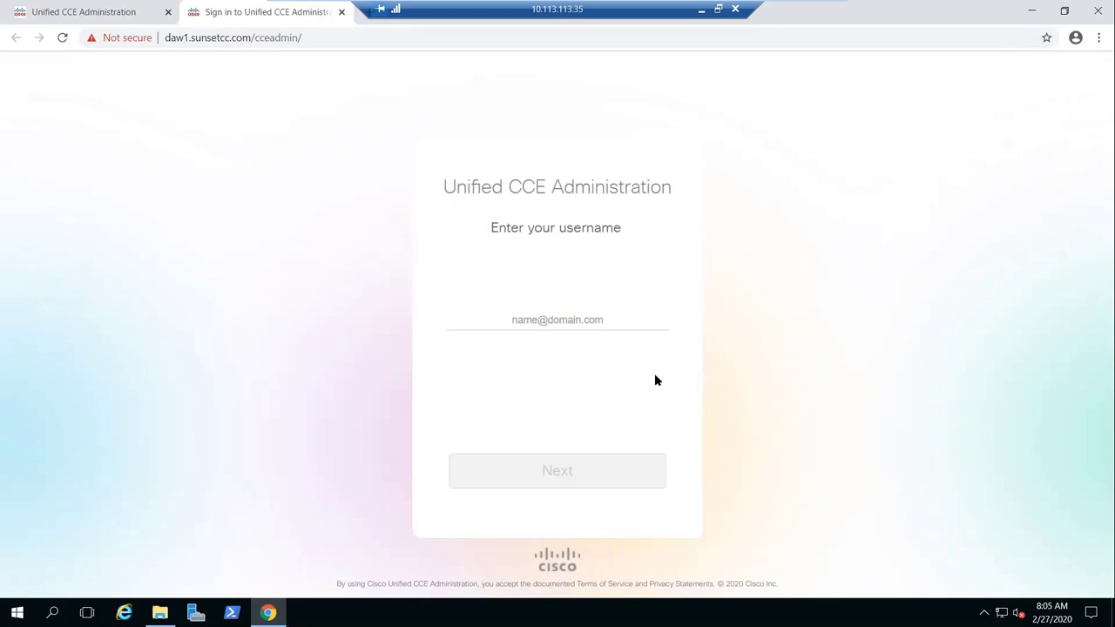
Sign in to Unified CCE Administration with the administrator e-mail address and account password.
{"action": "left_click", "coordinate": [562, 318]}
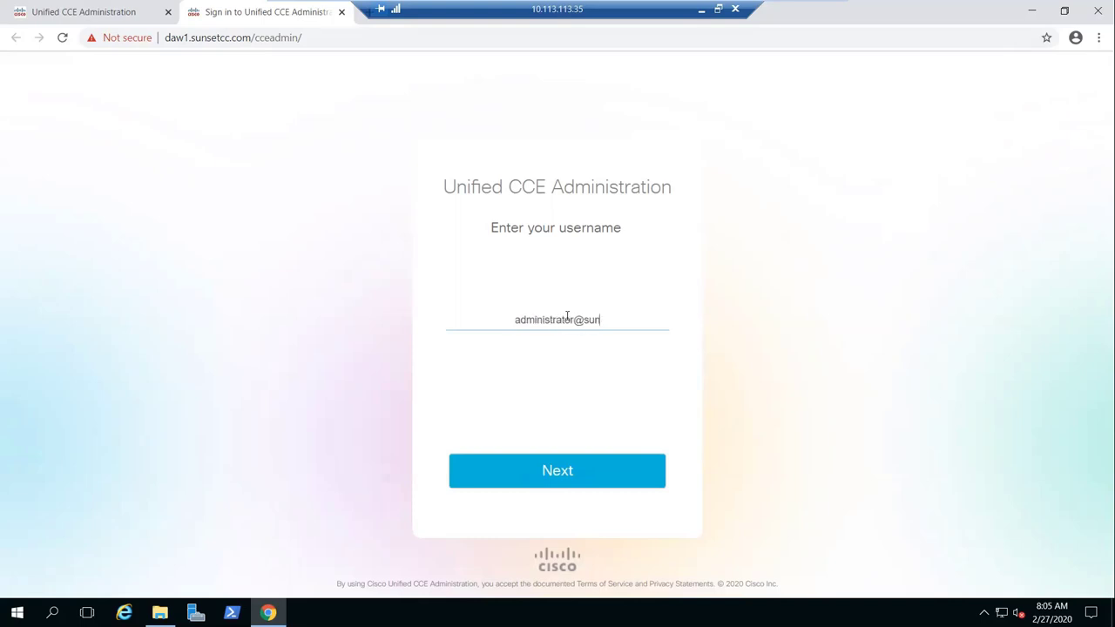
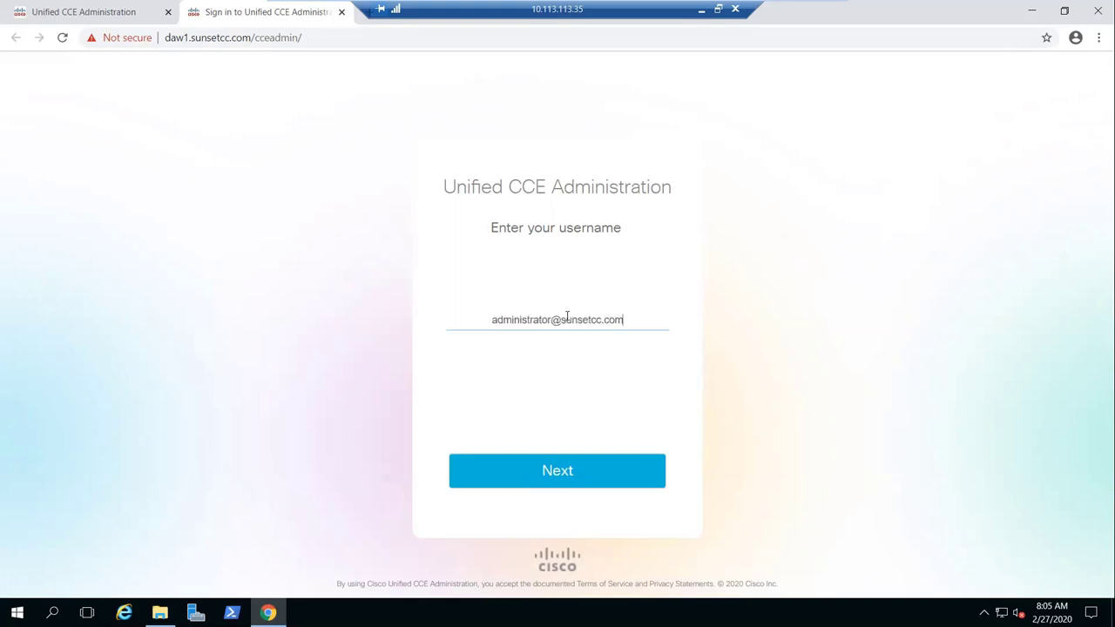
{"action": "left_click", "coordinate": [568, 470]}
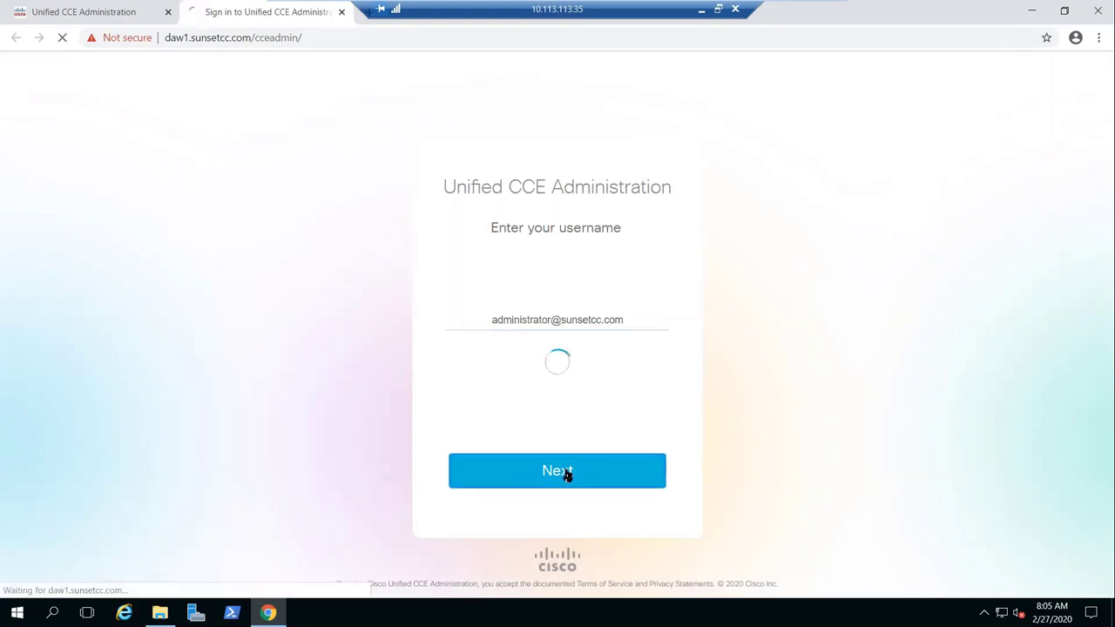
{"action": "left_click", "coordinate": [567, 367]}
{"action": "type", "text": "*****"}
{"action": "key", "text": "Return"}
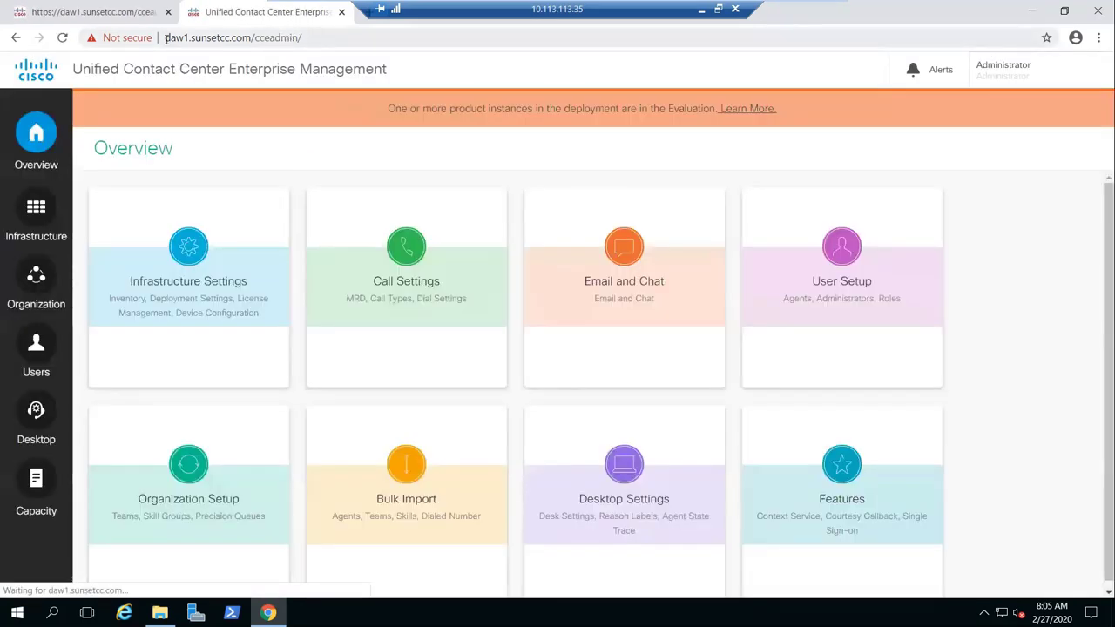
Browse the Infrastructure and Organization page lists, then expand the Infrastructure Settings card.
{"action": "left_click", "coordinate": [314, 38]}
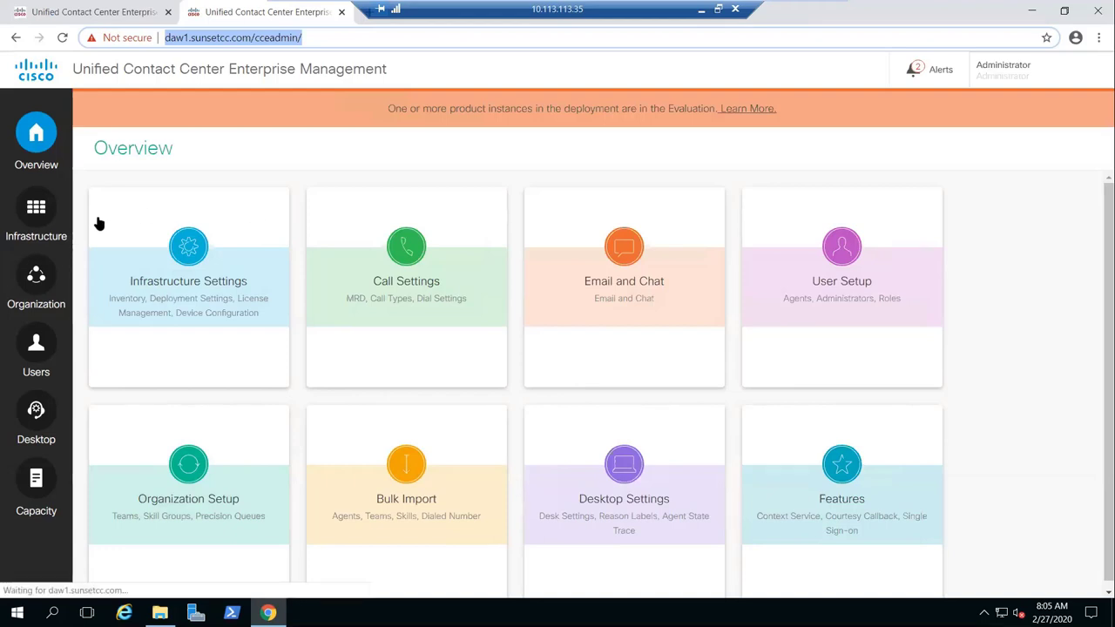
{"action": "left_click", "coordinate": [35, 222]}
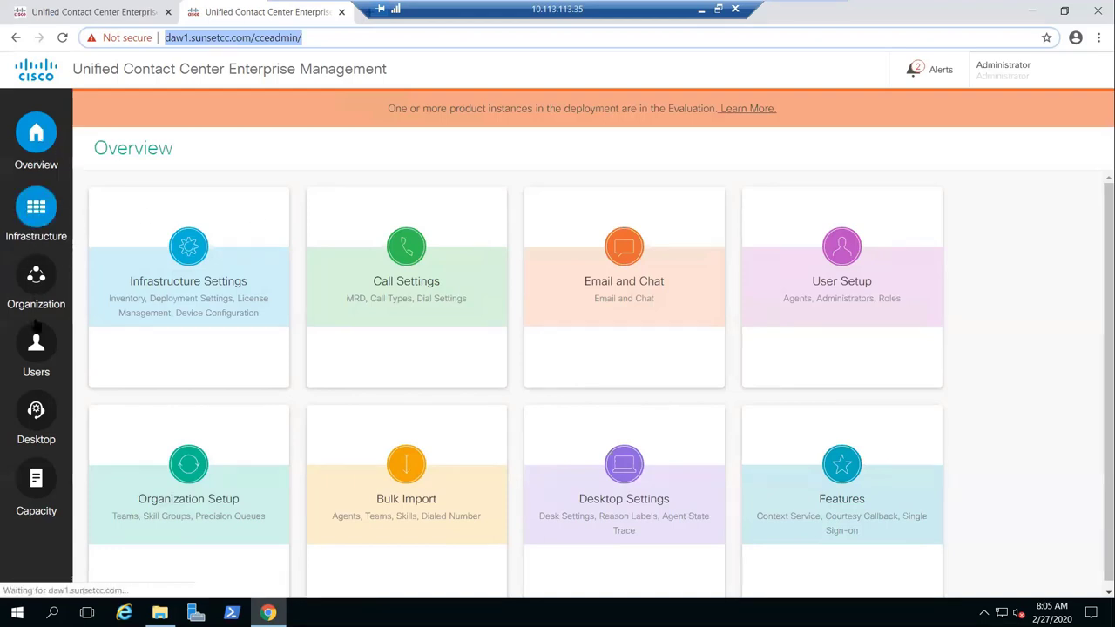
{"action": "left_click", "coordinate": [35, 220]}
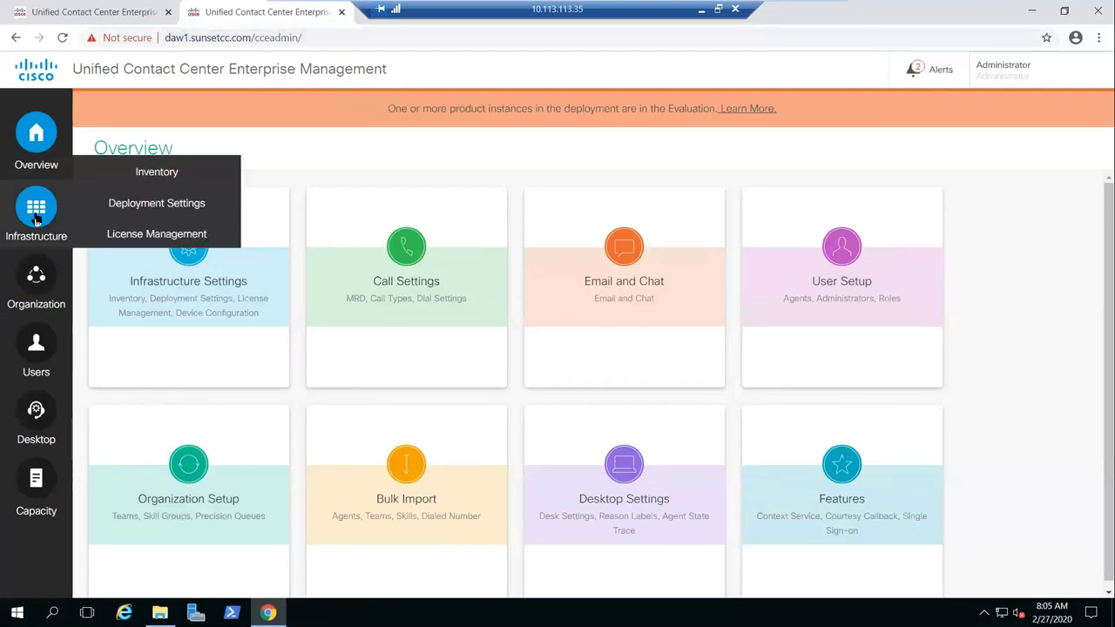
{"action": "left_click", "coordinate": [36, 220]}
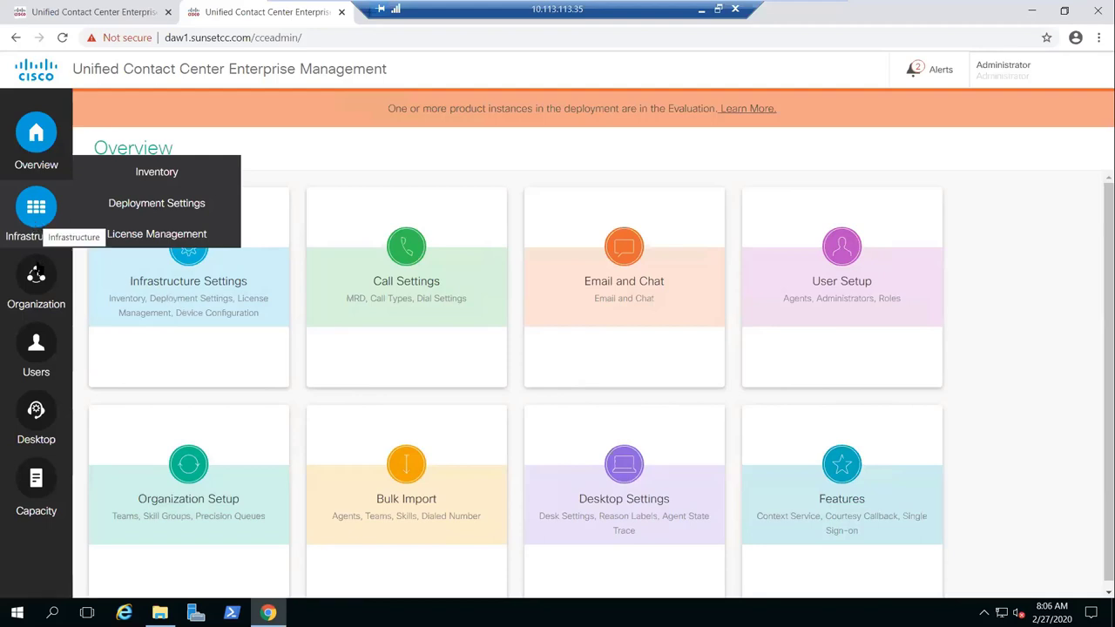
{"action": "left_click", "coordinate": [37, 277]}
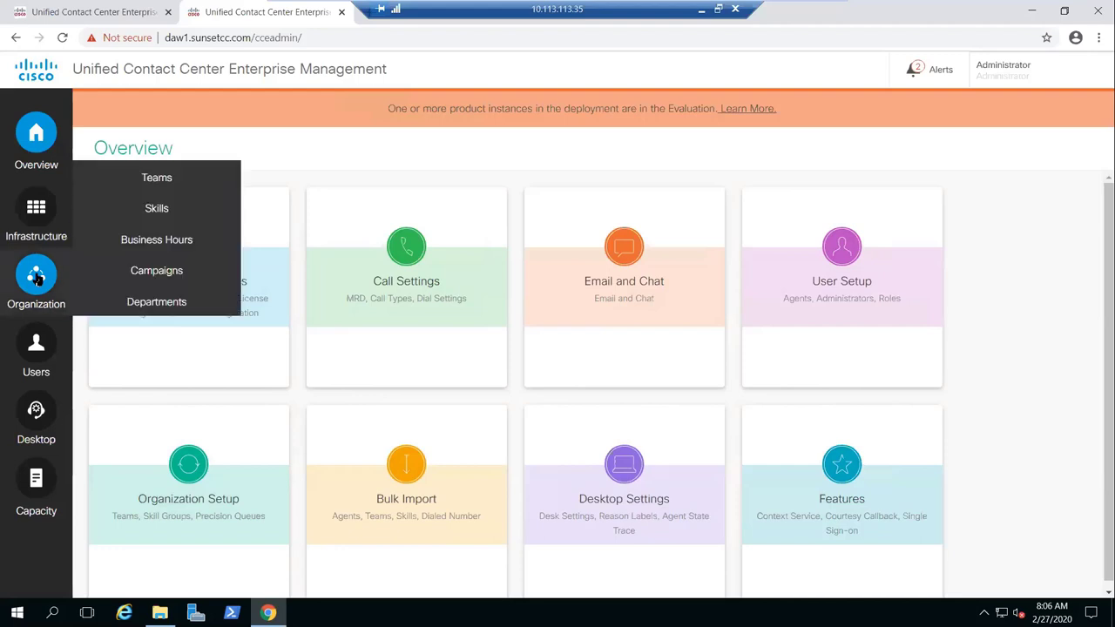
{"action": "left_click", "coordinate": [154, 359]}
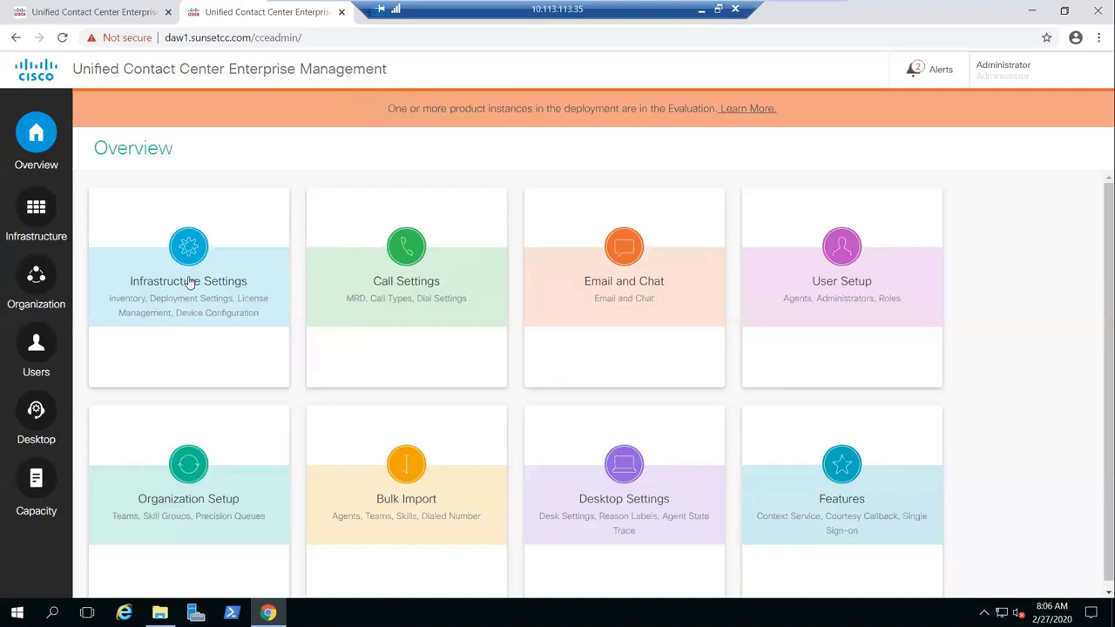
{"action": "left_click", "coordinate": [190, 281]}
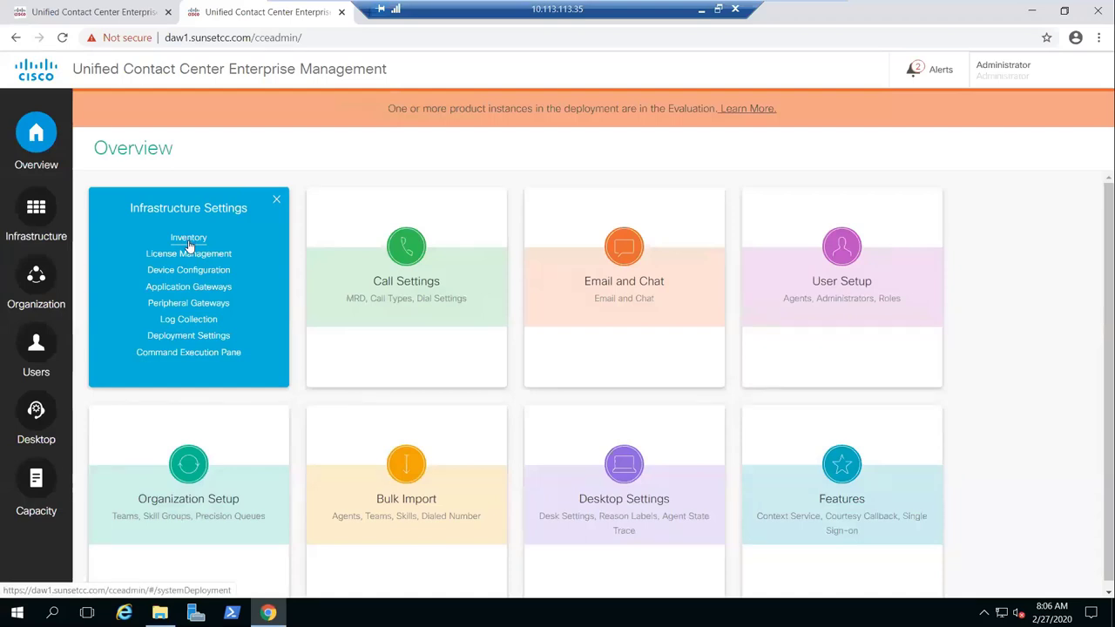
Open Inventory and look through the Side A and Side B server cards.
{"action": "left_click", "coordinate": [189, 247]}
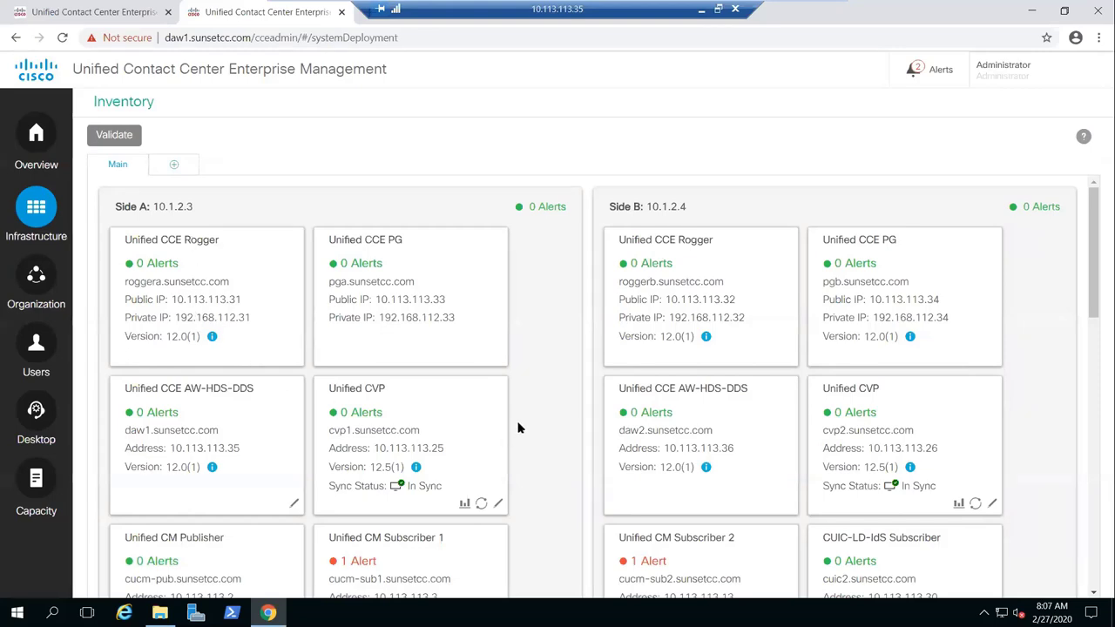
{"action": "scroll", "coordinate": [516, 419], "scroll_direction": "down", "scroll_amount": 2}
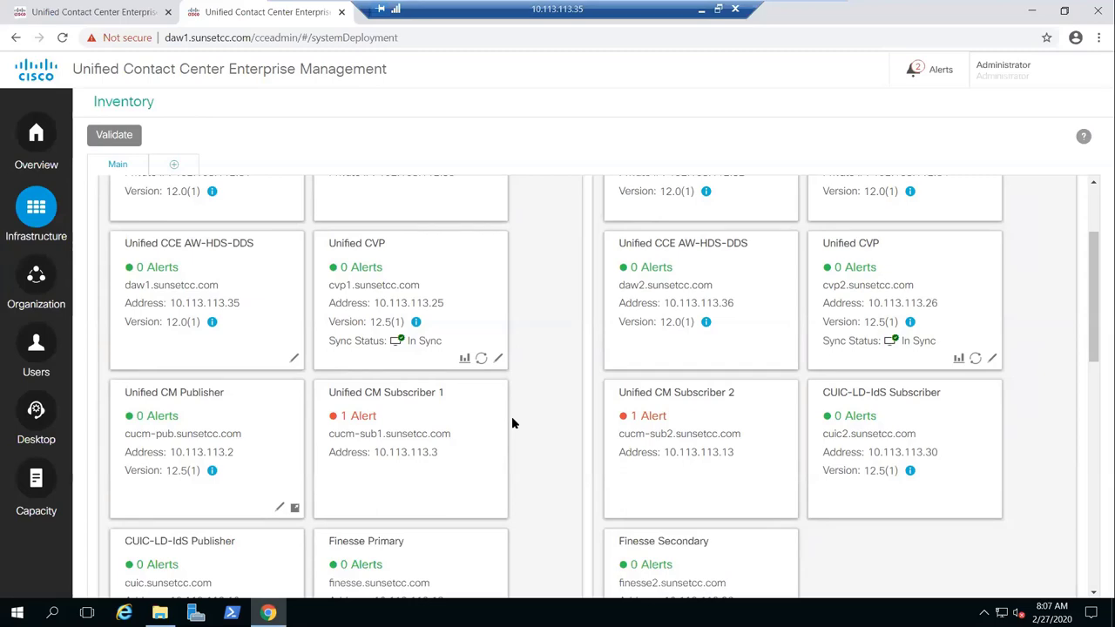
{"action": "scroll", "coordinate": [512, 422], "scroll_direction": "down", "scroll_amount": 2}
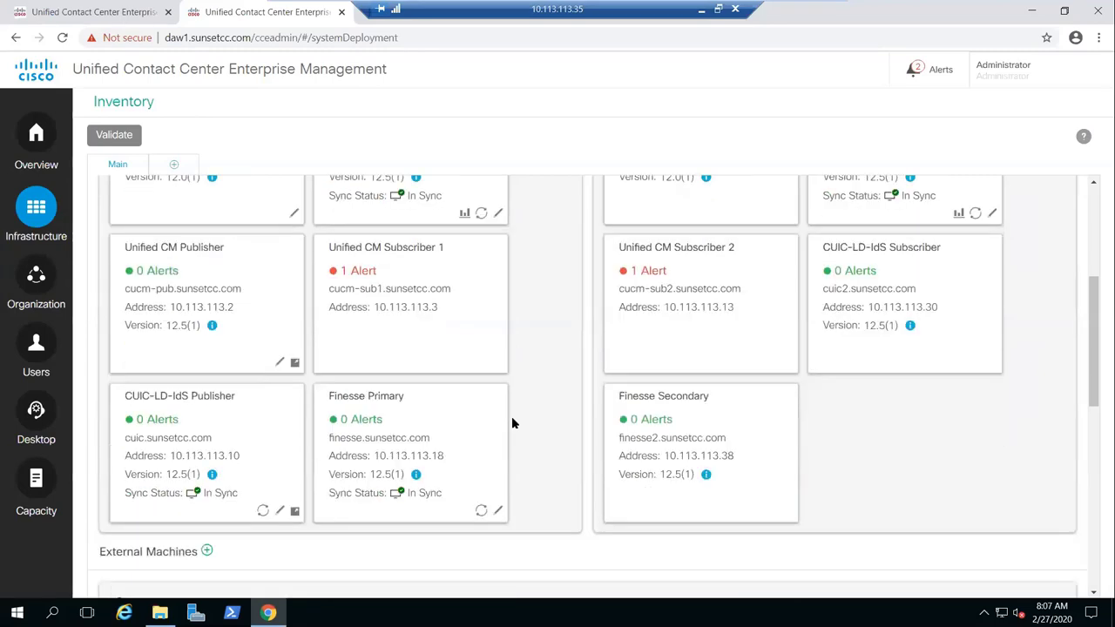
{"action": "scroll", "coordinate": [513, 423], "scroll_direction": "up", "scroll_amount": 2}
{"action": "scroll", "coordinate": [512, 422], "scroll_direction": "up", "scroll_amount": 2}
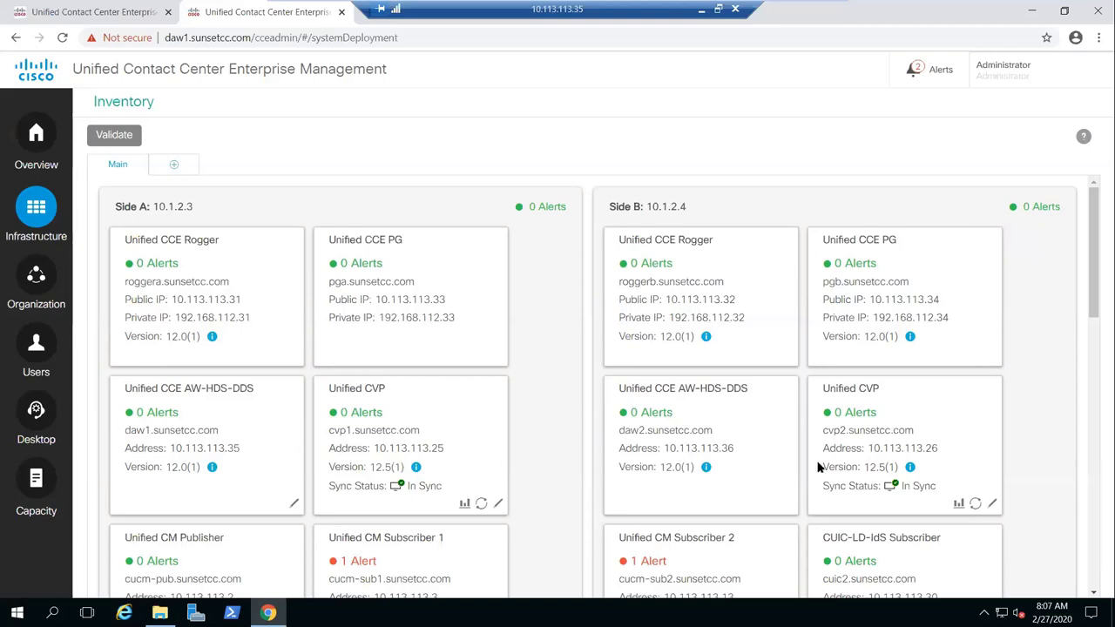
{"action": "scroll", "coordinate": [818, 468], "scroll_direction": "down", "scroll_amount": 1}
{"action": "scroll", "coordinate": [818, 468], "scroll_direction": "down", "scroll_amount": 2}
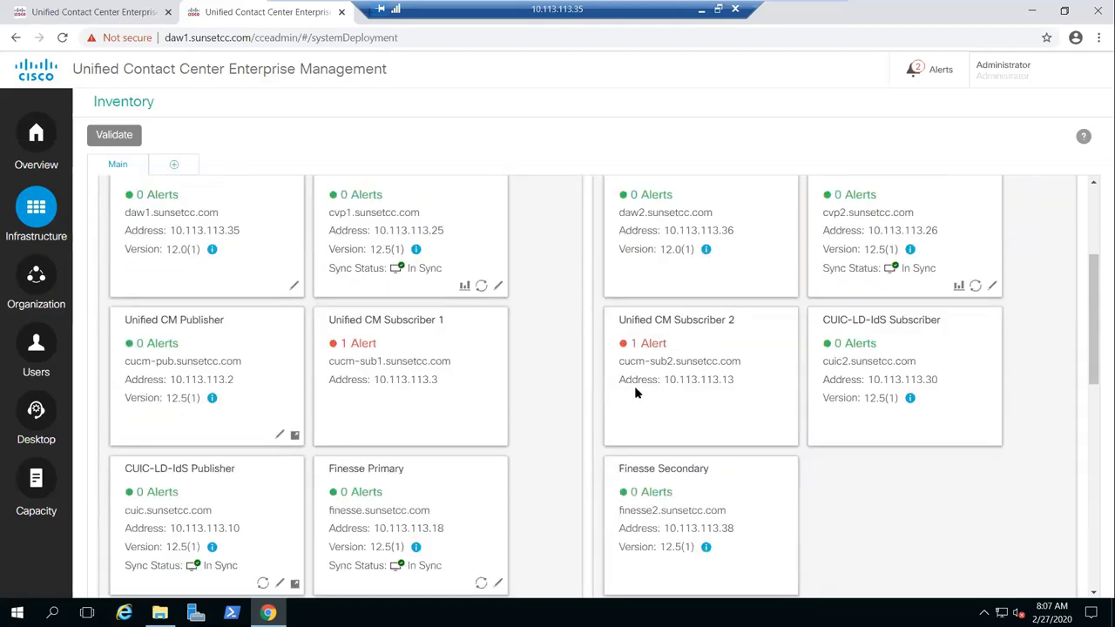
{"action": "left_click", "coordinate": [359, 348]}
{"action": "left_click", "coordinate": [408, 253]}
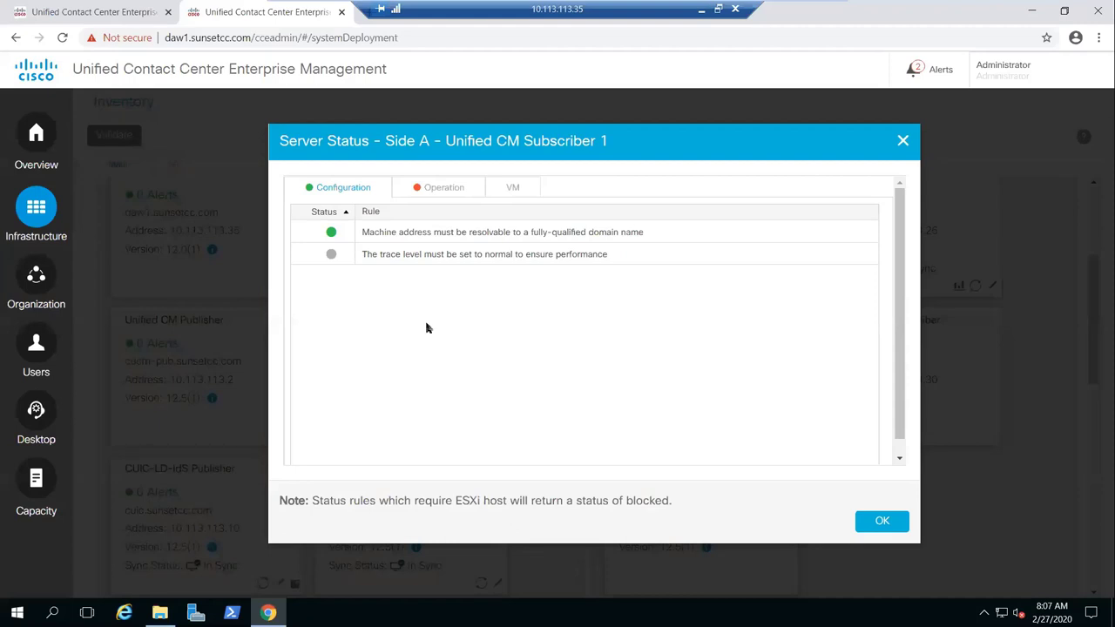
{"action": "left_click", "coordinate": [879, 523]}
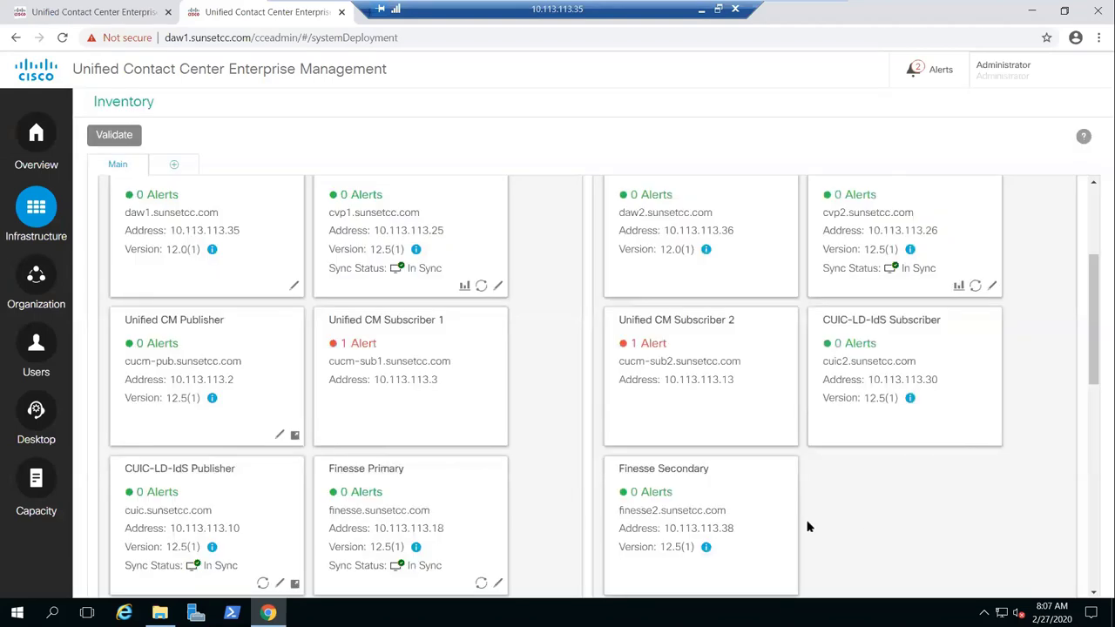
{"action": "scroll", "coordinate": [371, 486], "scroll_direction": "down", "scroll_amount": 1}
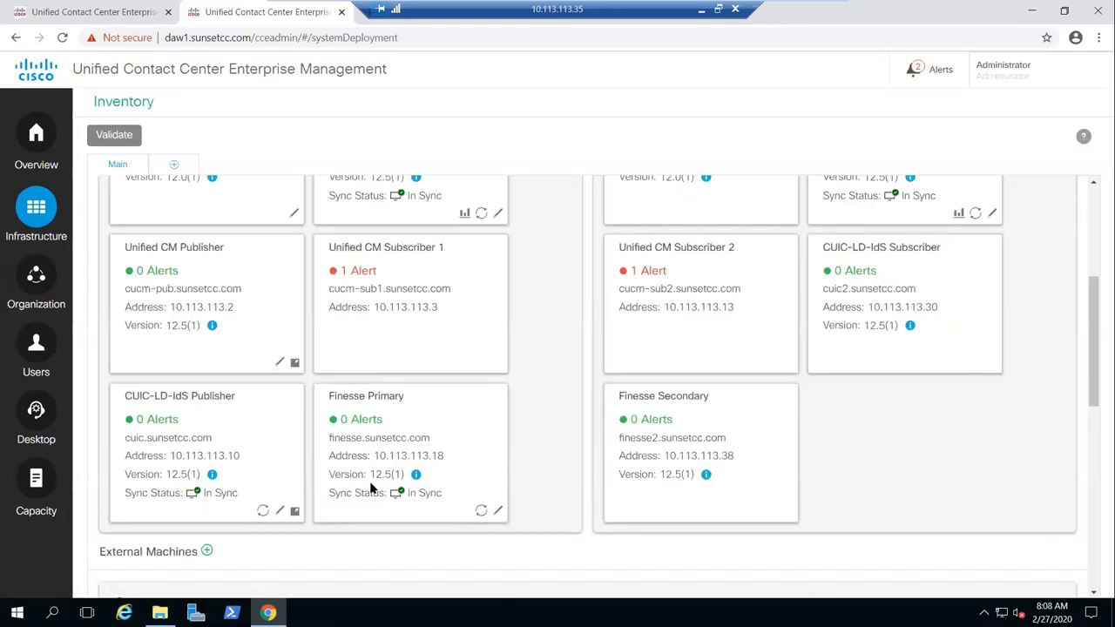
{"action": "scroll", "coordinate": [353, 315], "scroll_direction": "up", "scroll_amount": 1}
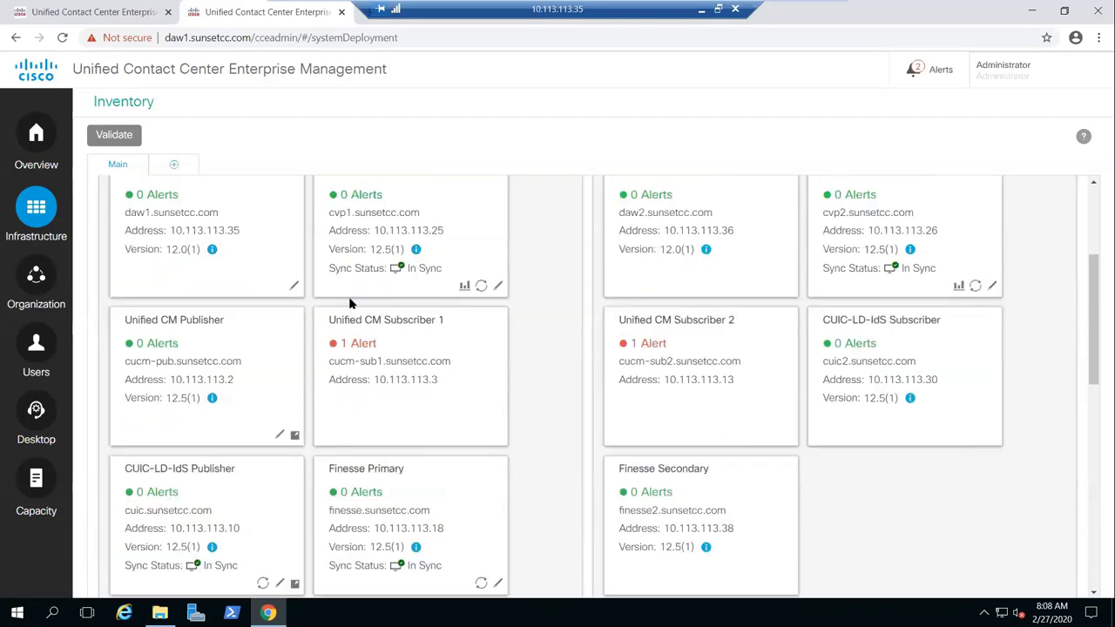
{"action": "scroll", "coordinate": [353, 315], "scroll_direction": "up", "scroll_amount": 1}
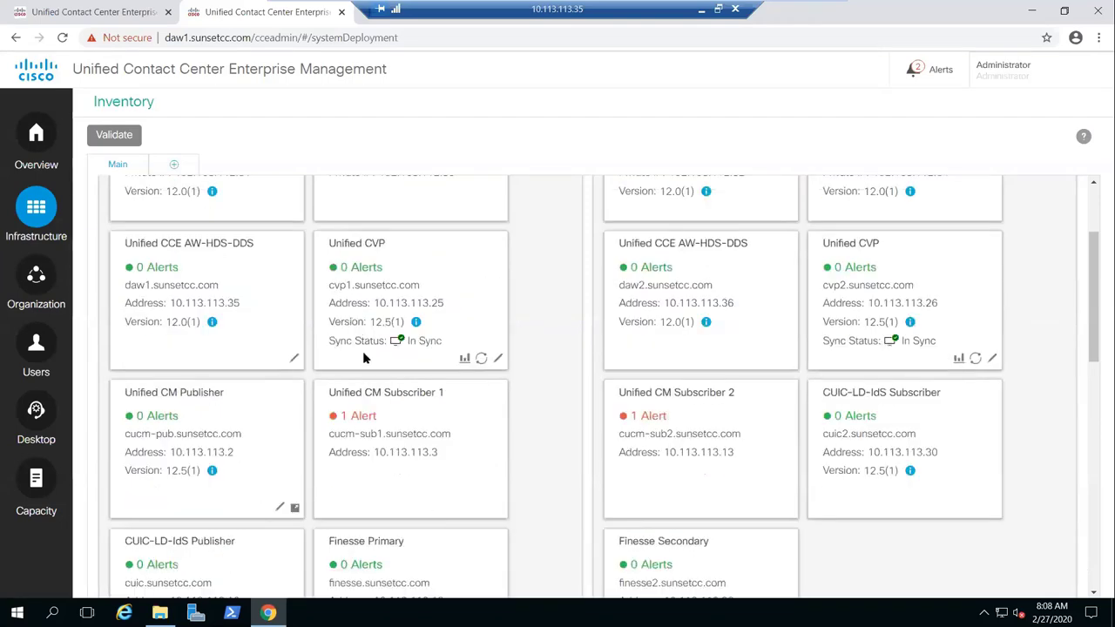
{"action": "left_click", "coordinate": [365, 420]}
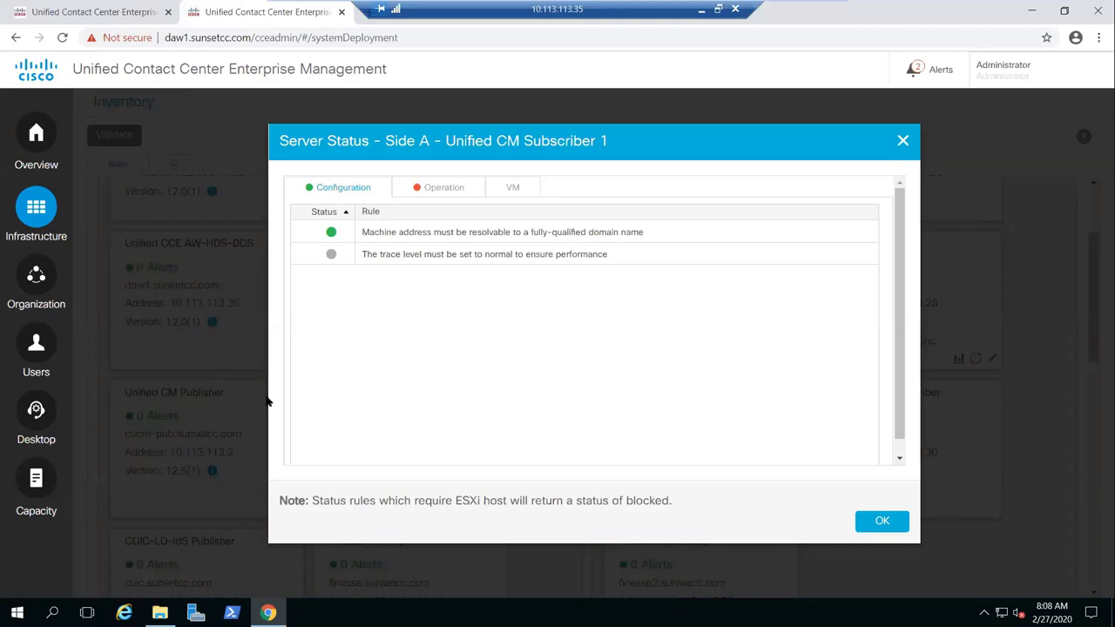
{"action": "left_click", "coordinate": [425, 191]}
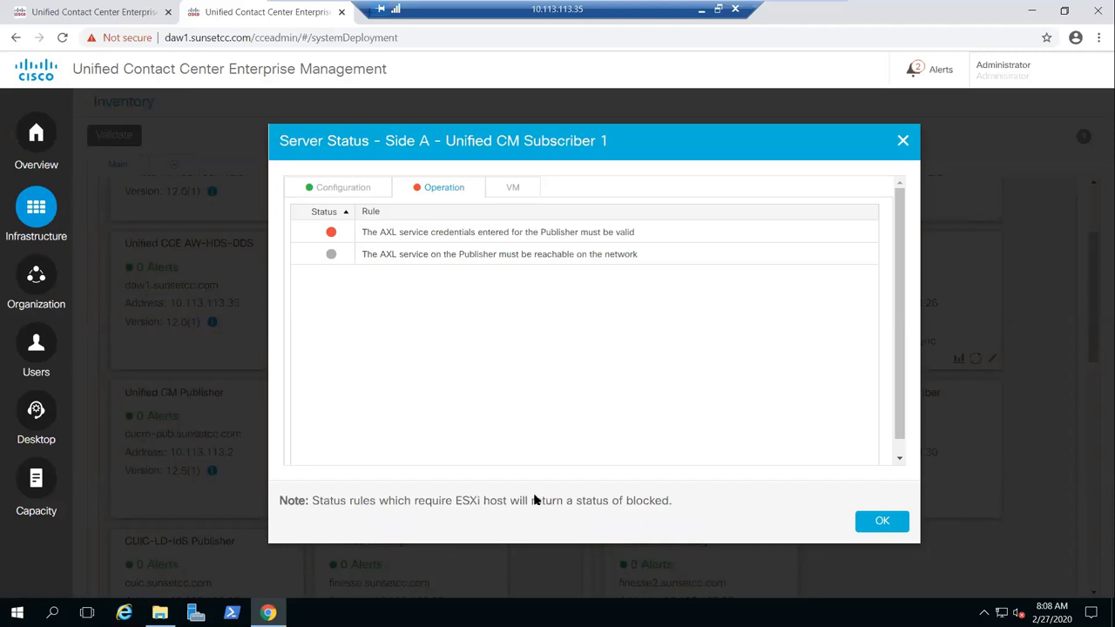
{"action": "left_click", "coordinate": [511, 191]}
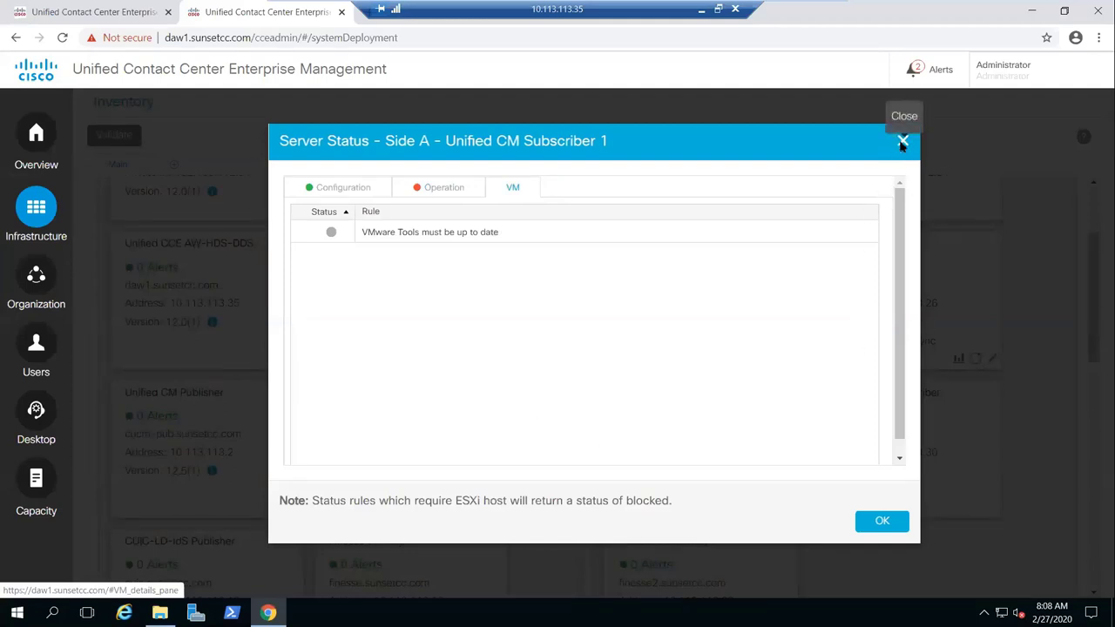
{"action": "left_click", "coordinate": [902, 143]}
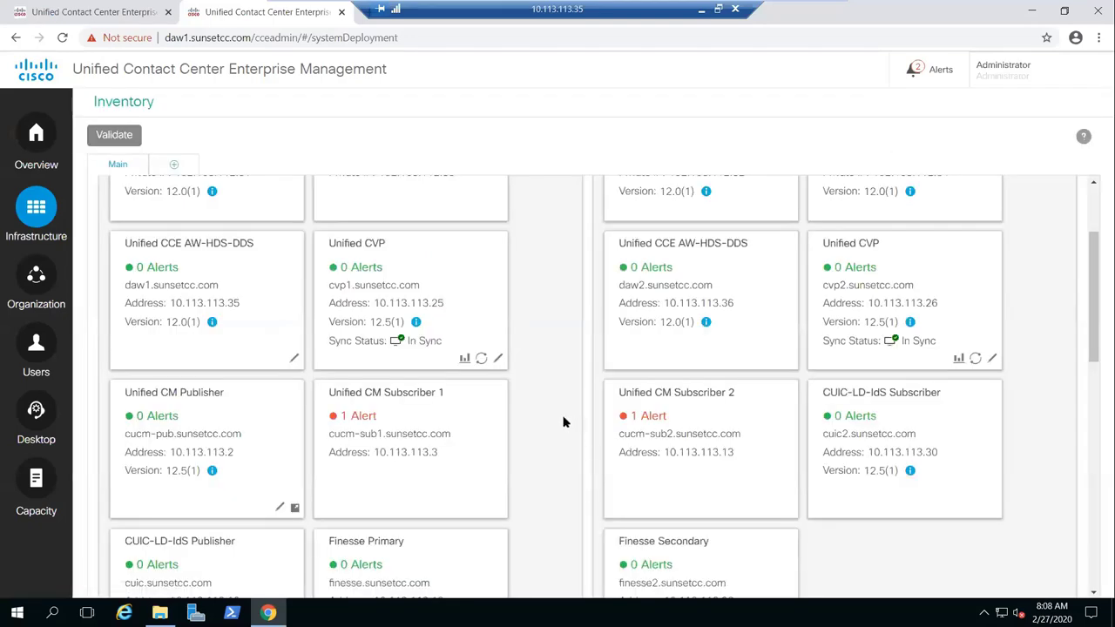
Finish reviewing the inventory and go back to the Overview page.
{"action": "scroll", "coordinate": [563, 421], "scroll_direction": "down", "scroll_amount": 2}
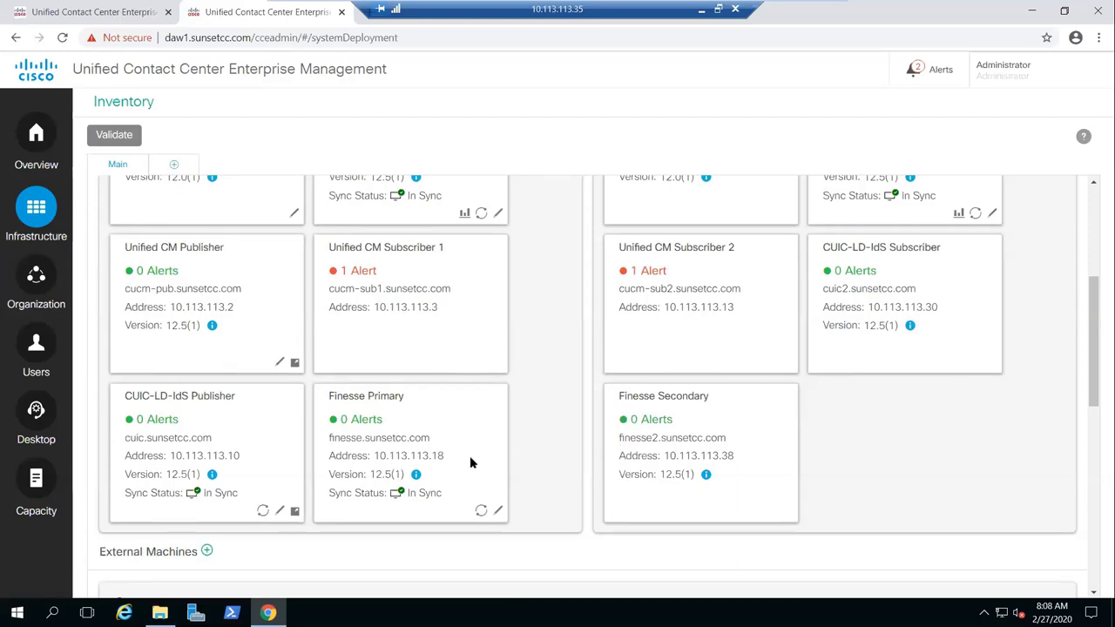
{"action": "scroll", "coordinate": [470, 458], "scroll_direction": "up", "scroll_amount": 4}
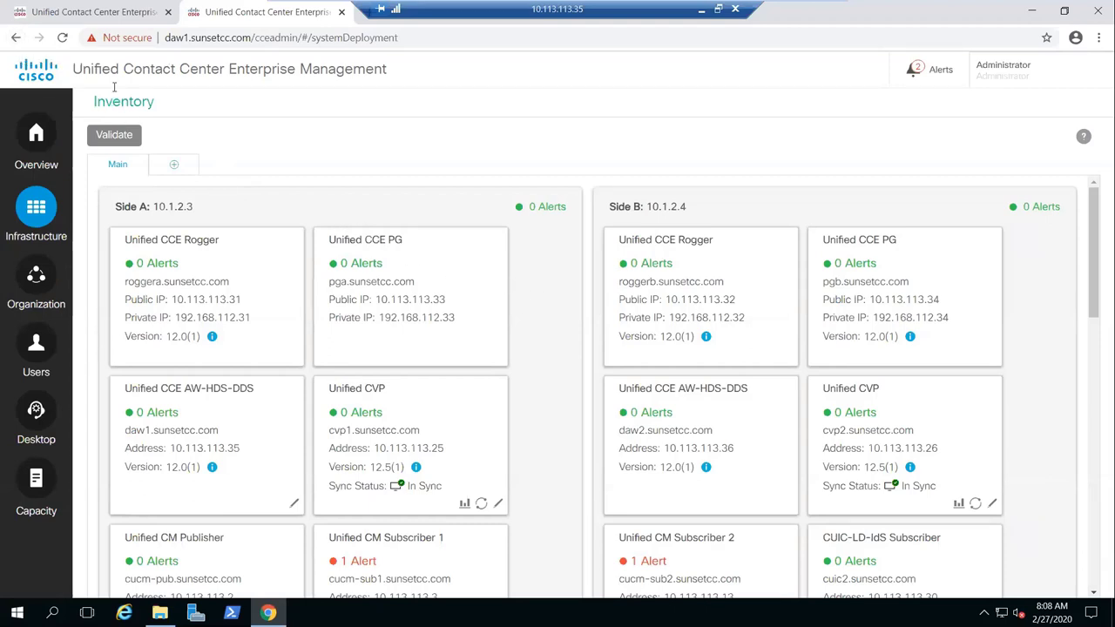
{"action": "left_click", "coordinate": [37, 138]}
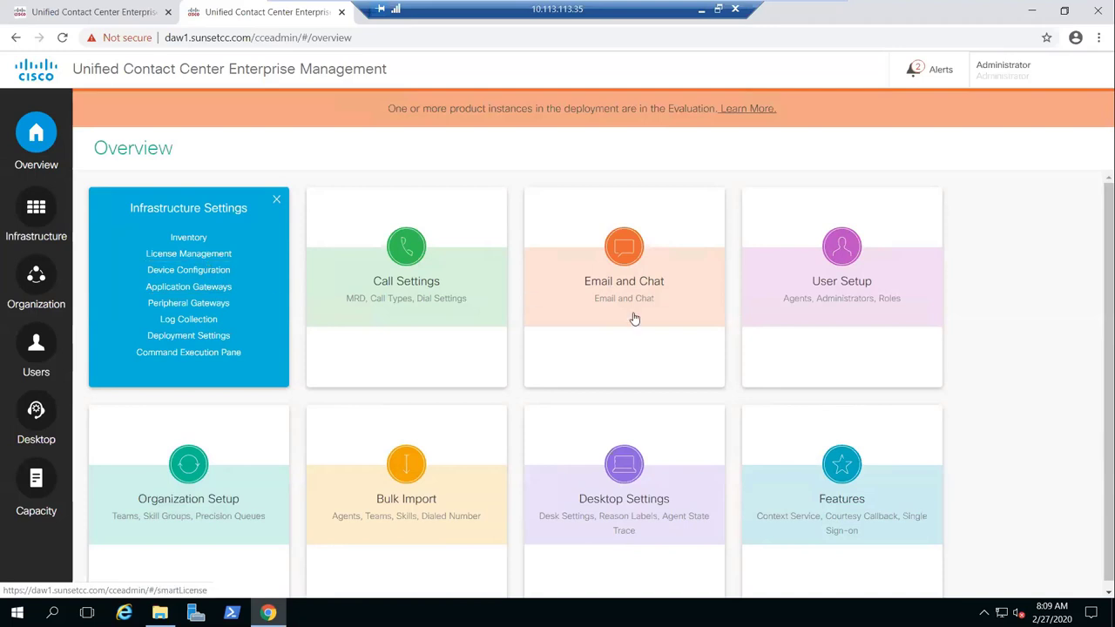
Review the License Management license type options, then open Peripheral Gateways from the Overview.
{"action": "left_click", "coordinate": [183, 255]}
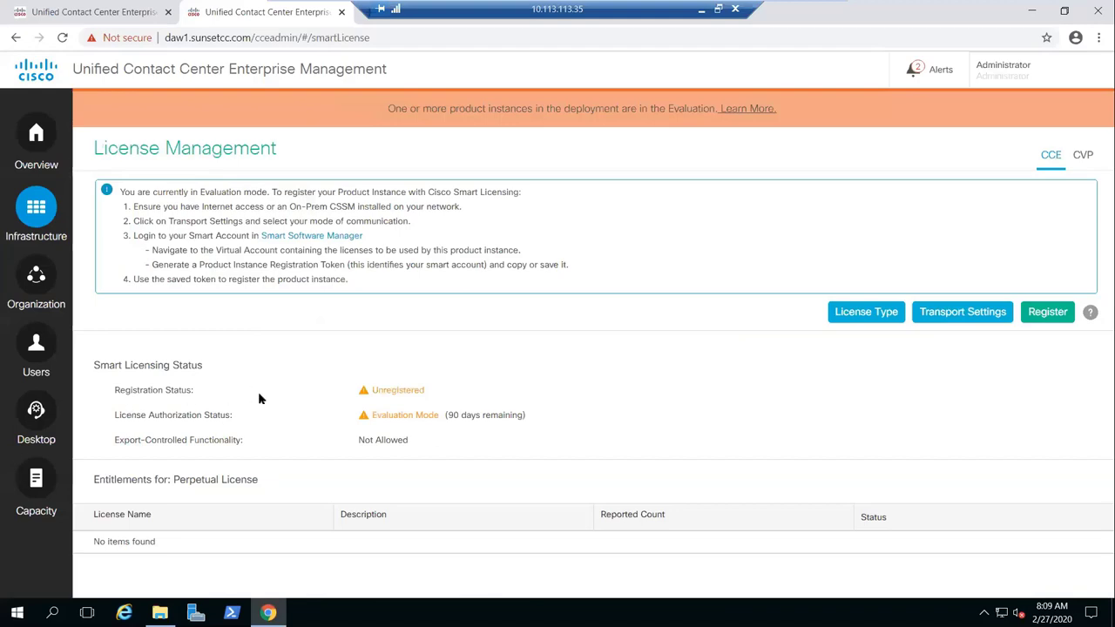
{"action": "left_click", "coordinate": [865, 317]}
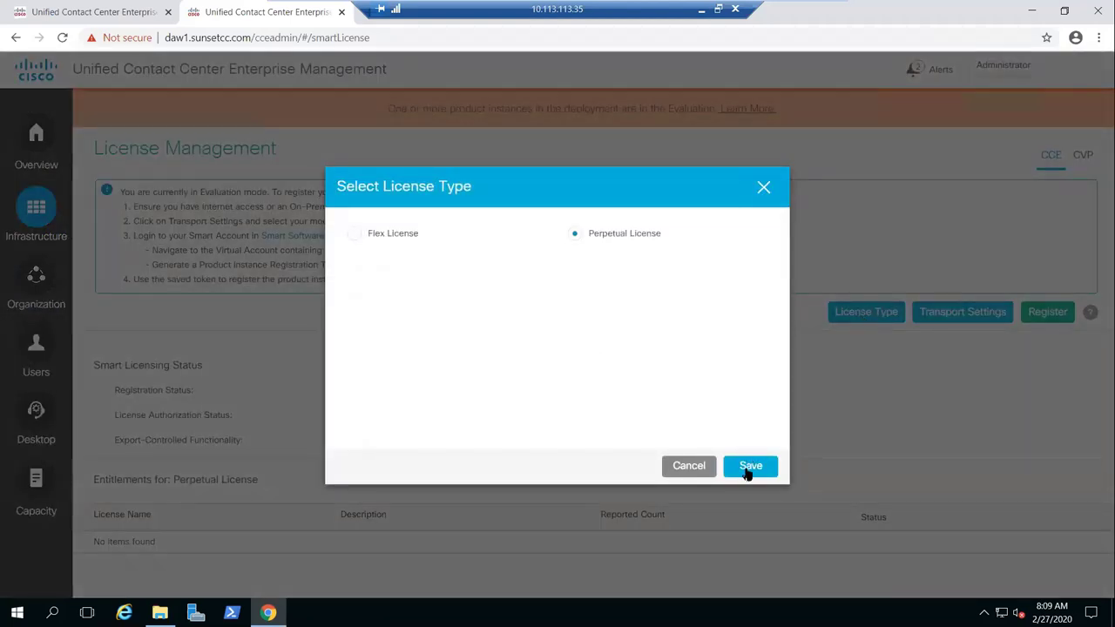
{"action": "left_click", "coordinate": [747, 468]}
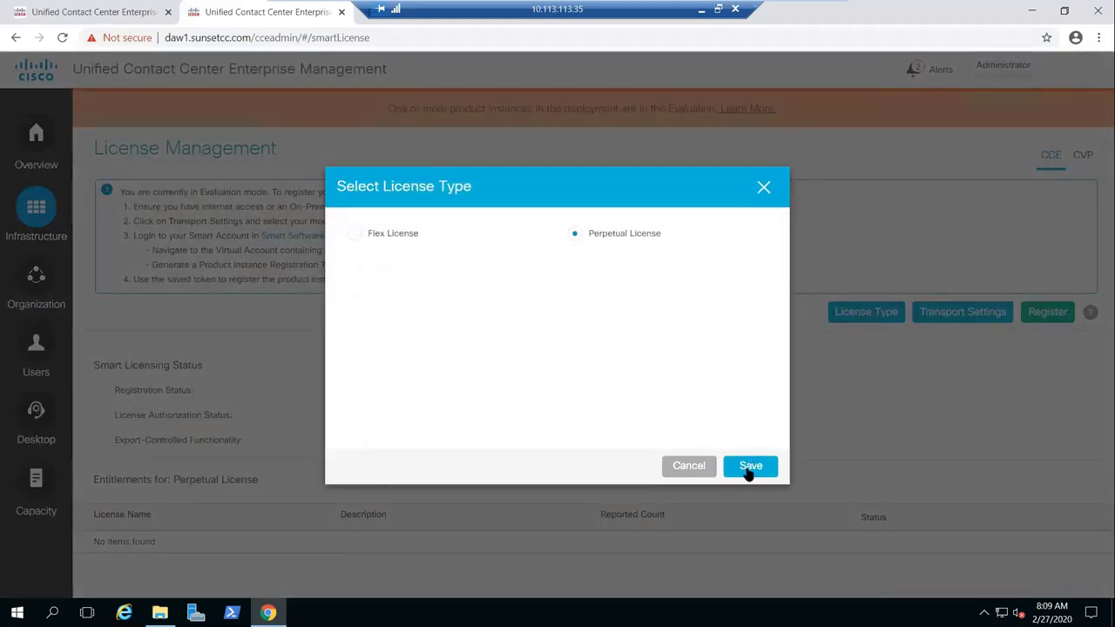
{"action": "left_click", "coordinate": [354, 235]}
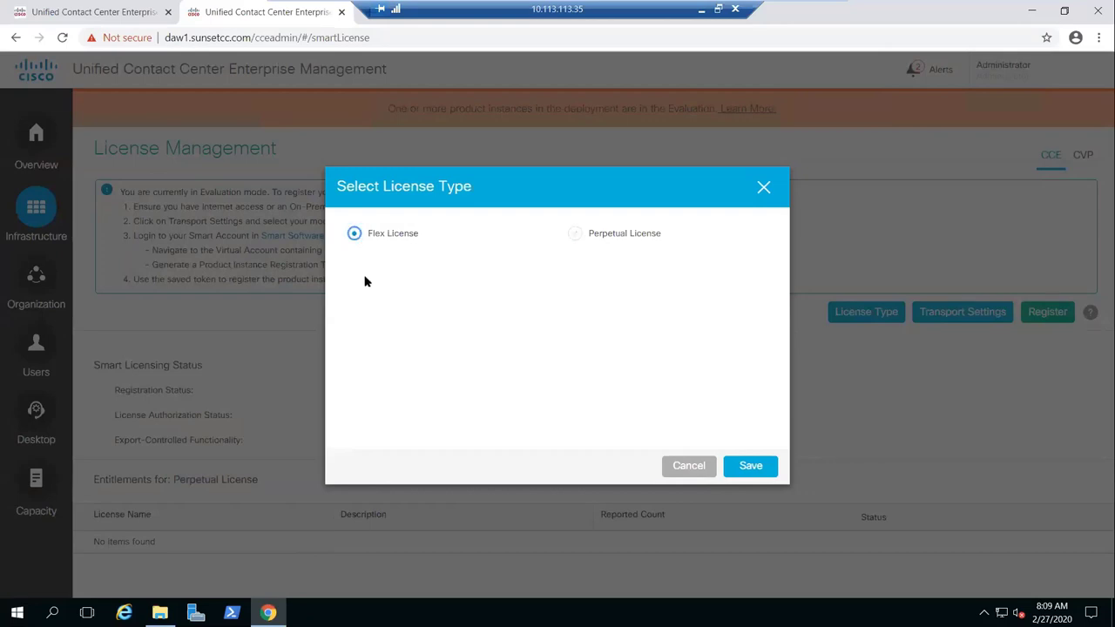
{"action": "left_click", "coordinate": [763, 188]}
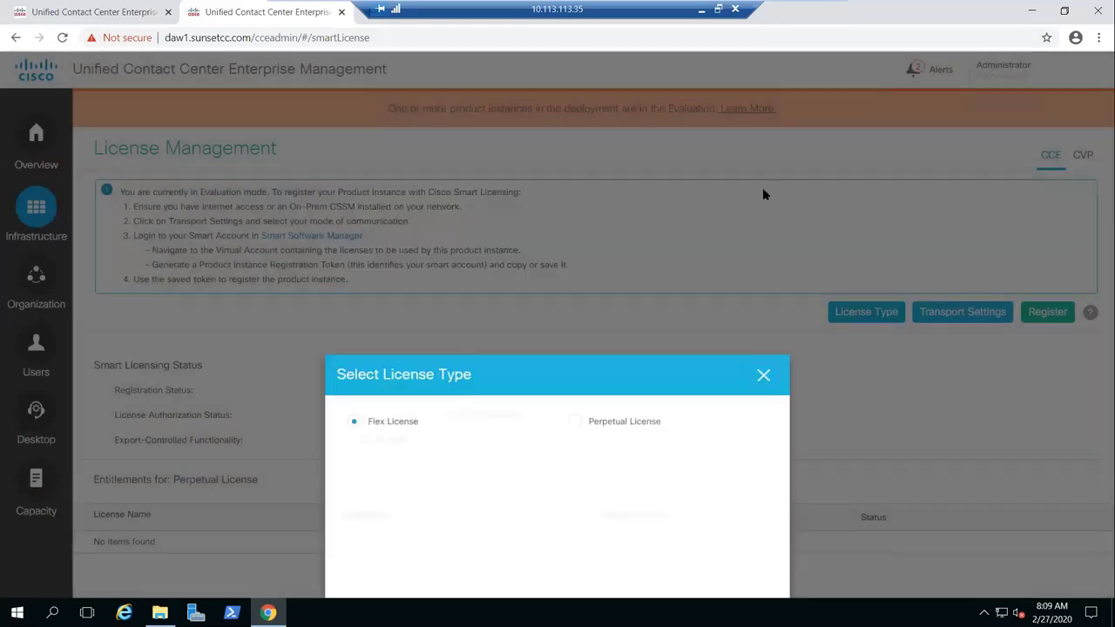
{"action": "left_click", "coordinate": [36, 135]}
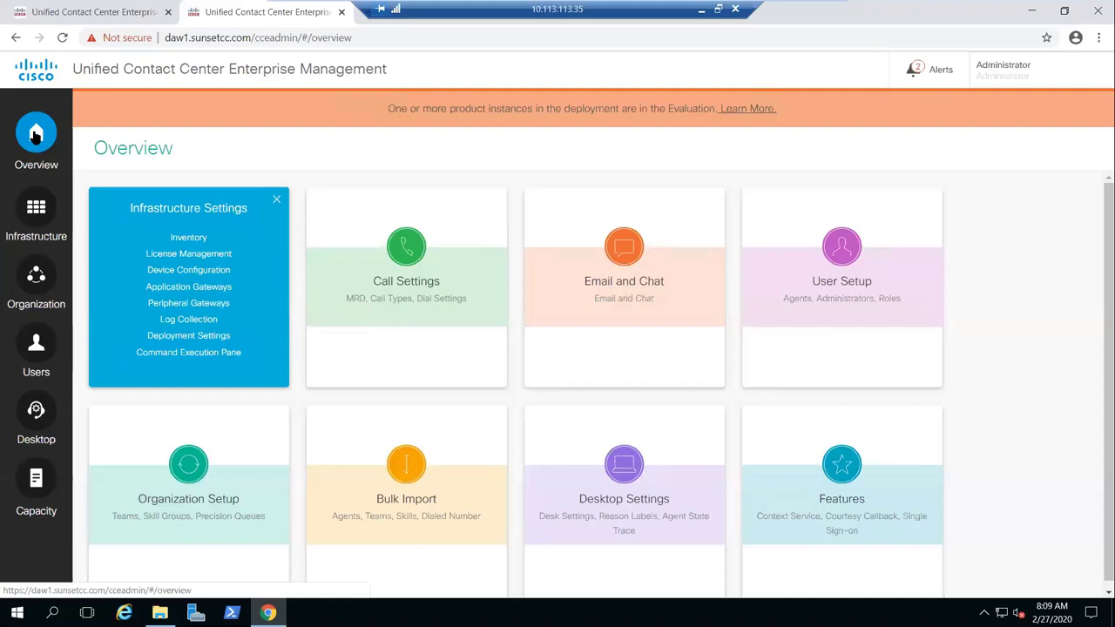
{"action": "left_click", "coordinate": [197, 307]}
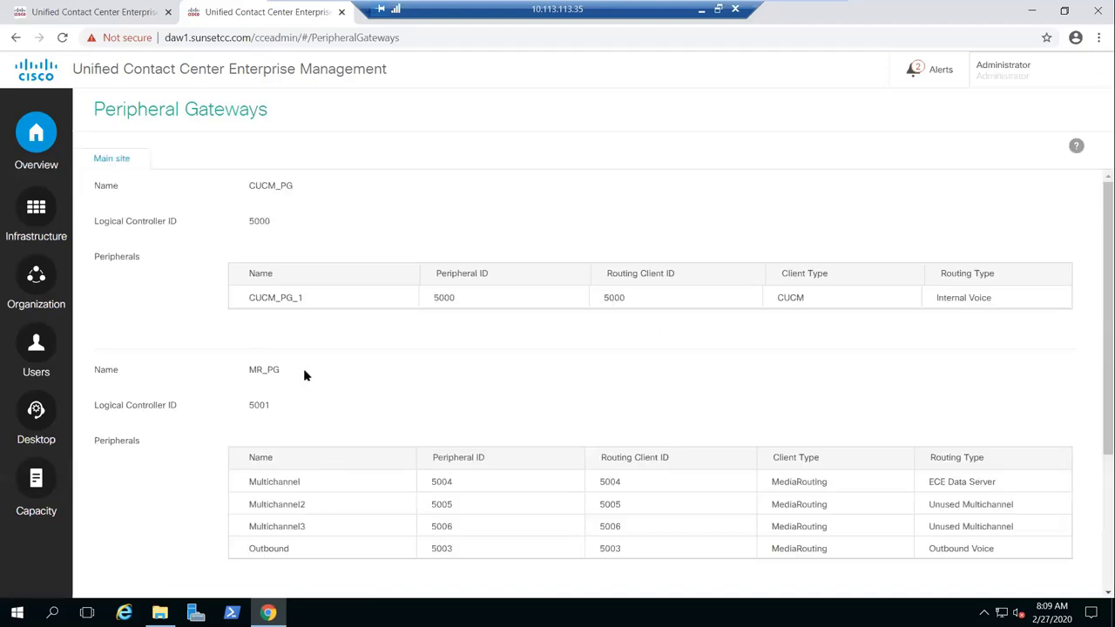
Look over the CUCM_PG, MR_PG and VRU_PG gateways, then return to the Overview.
{"action": "scroll", "coordinate": [305, 374], "scroll_direction": "down", "scroll_amount": 2}
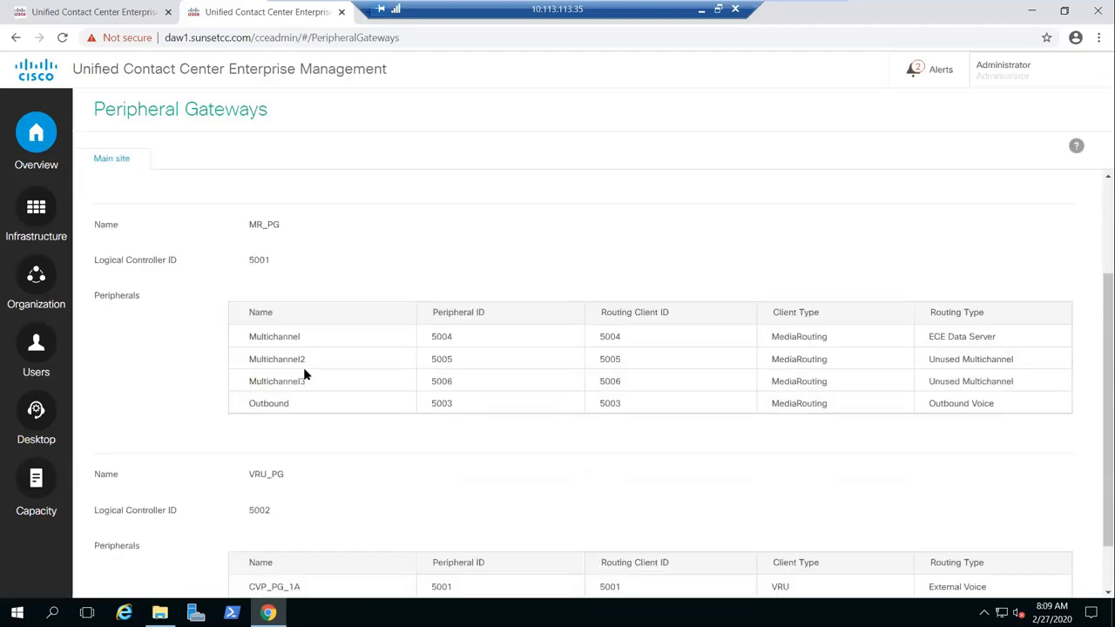
{"action": "scroll", "coordinate": [305, 374], "scroll_direction": "down", "scroll_amount": 1}
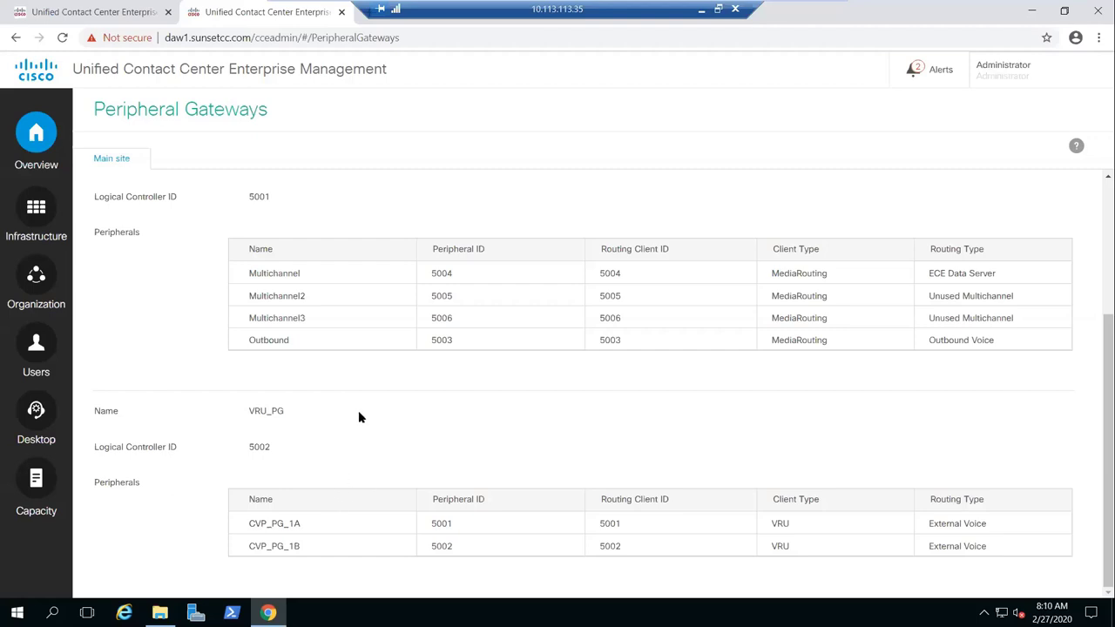
{"action": "left_click", "coordinate": [37, 133]}
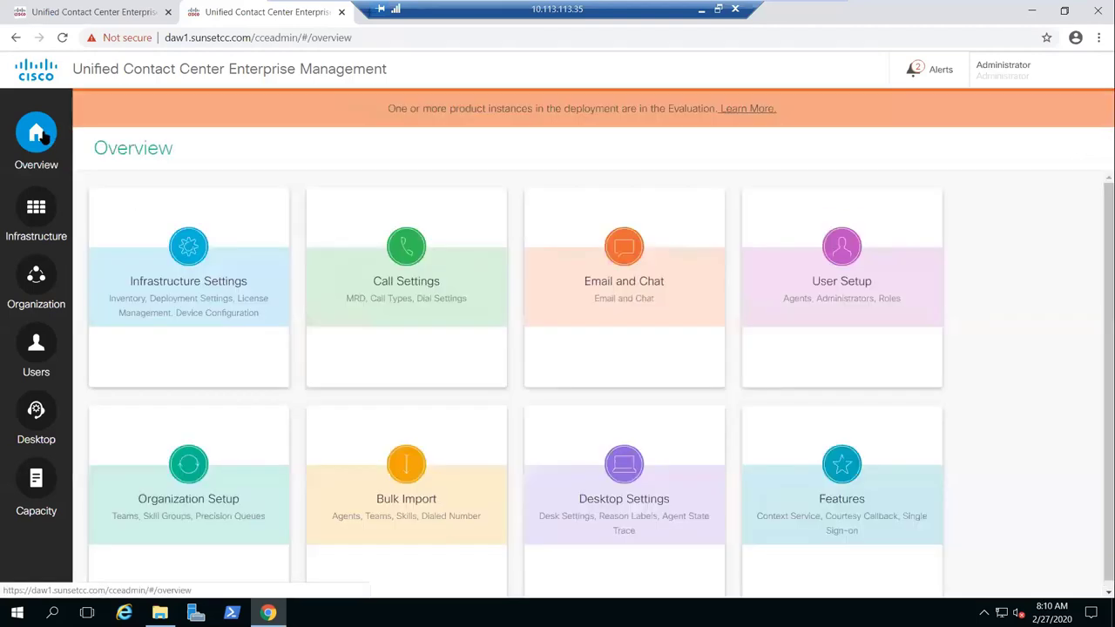
Check Device Configuration (VRU Connection Port 5000, DNIS length 10), then reopen the Infrastructure Settings links.
{"action": "left_click", "coordinate": [181, 303]}
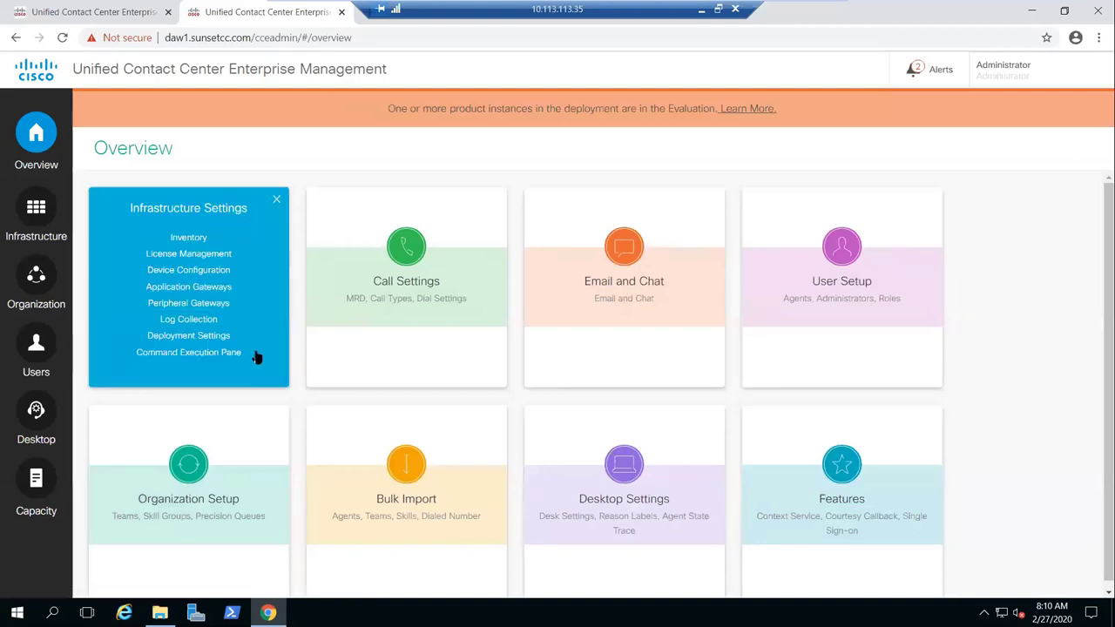
{"action": "left_click", "coordinate": [187, 271]}
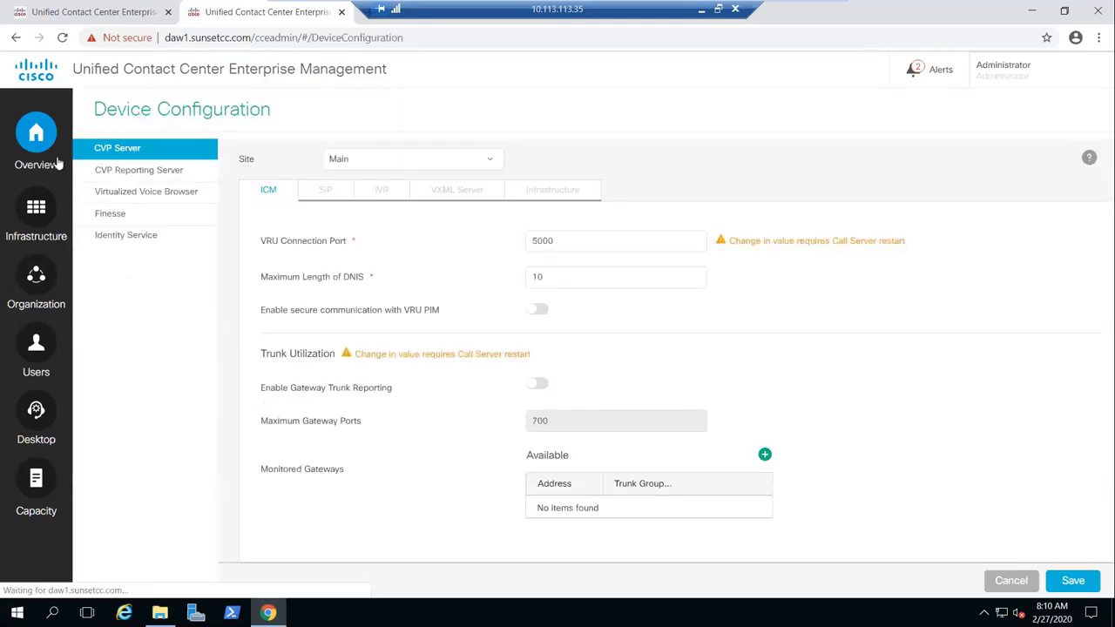
{"action": "left_click", "coordinate": [39, 135]}
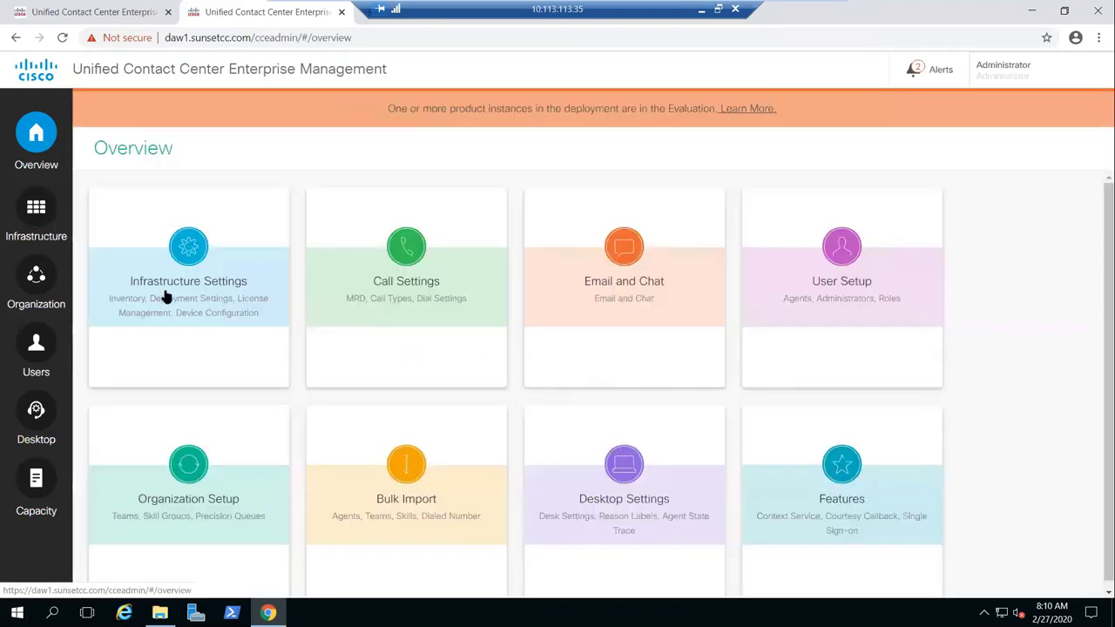
{"action": "left_click", "coordinate": [166, 296]}
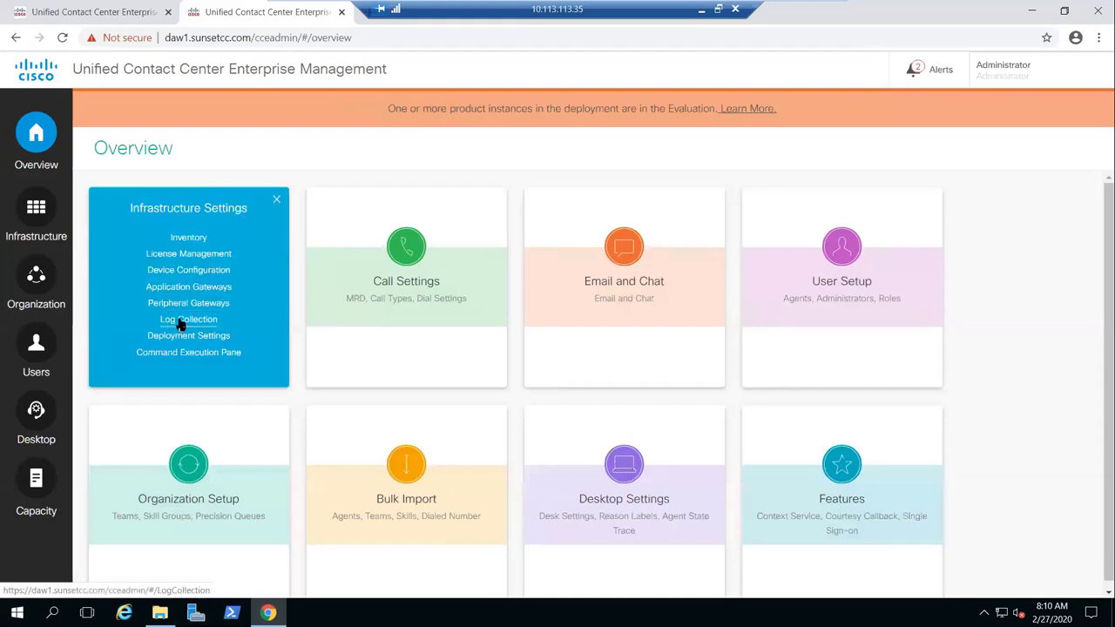
On Log Collection, keep only CCE and CVP selected, review trace levels, and collect logs.
{"action": "left_click", "coordinate": [180, 320]}
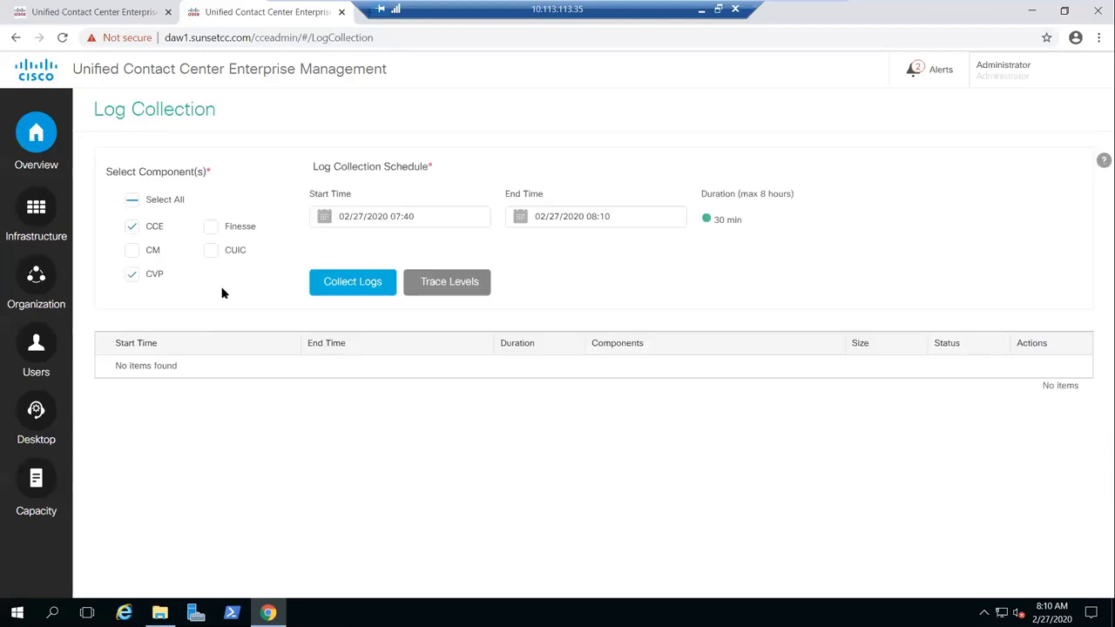
{"action": "left_click", "coordinate": [131, 253]}
{"action": "left_click", "coordinate": [132, 253]}
{"action": "left_click", "coordinate": [450, 283]}
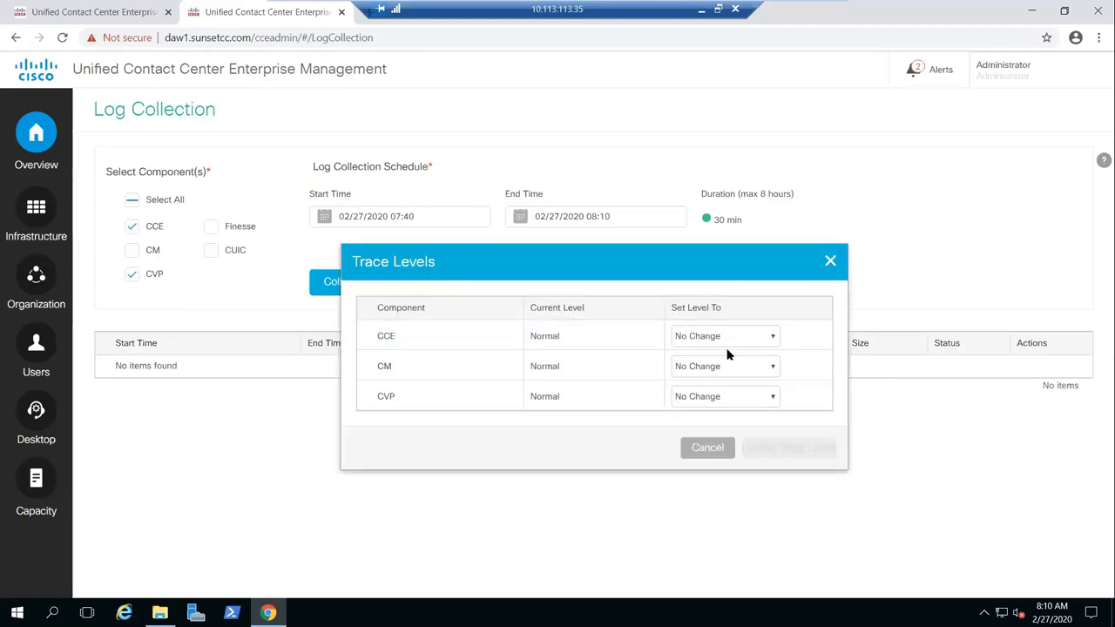
{"action": "left_click", "coordinate": [830, 261]}
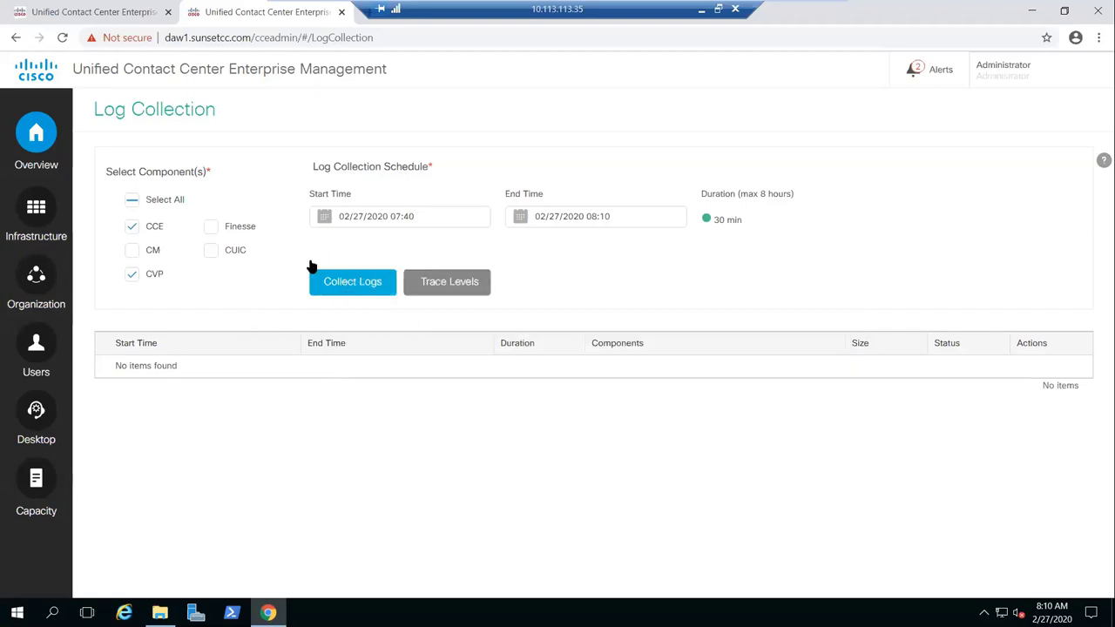
{"action": "left_click", "coordinate": [356, 284]}
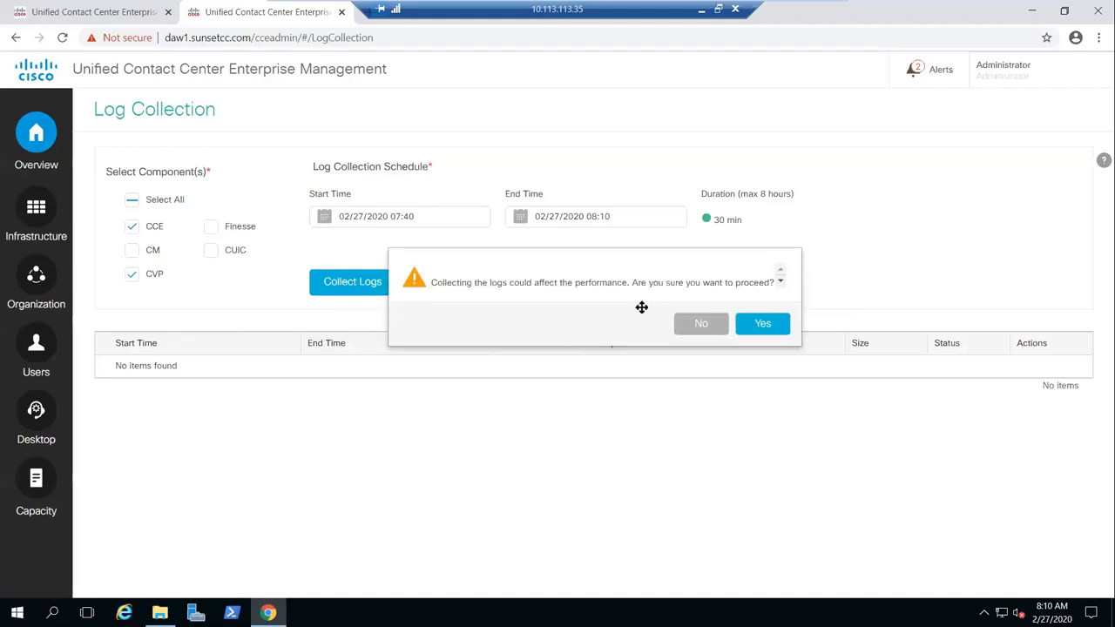
Confirm the 07:40–08:10 log collection and return to the Overview once it reaches 2.3 MB.
{"action": "left_click", "coordinate": [764, 328]}
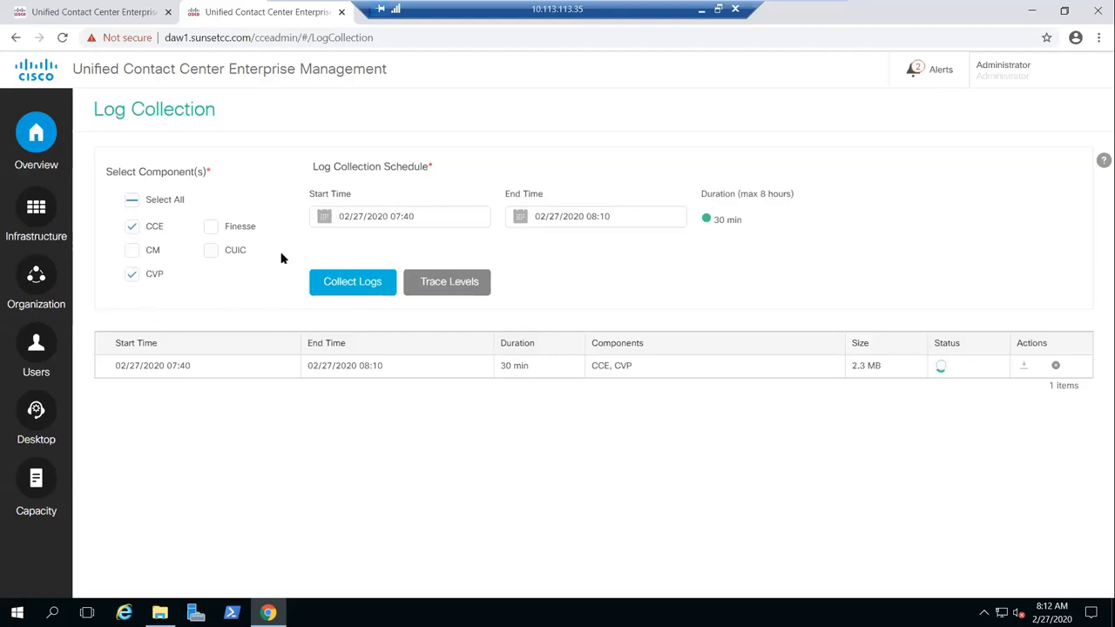
{"action": "left_click", "coordinate": [36, 137]}
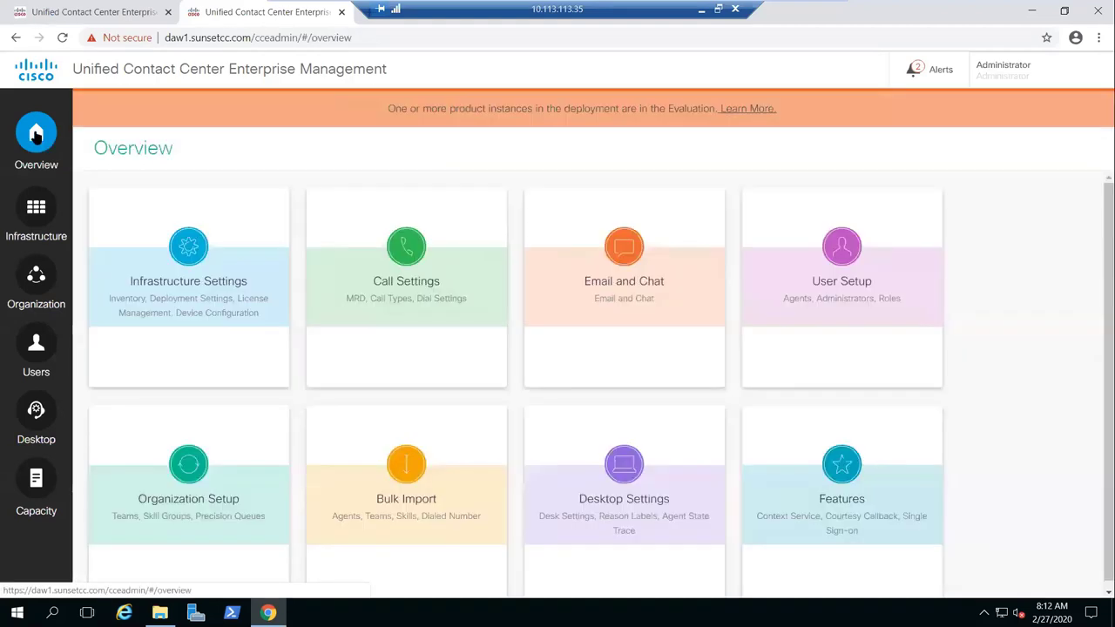
Open Deployment Settings showing Packaged CCE: Lab Mode, version 12.0.1.0.0.834.
{"action": "left_click", "coordinate": [177, 312]}
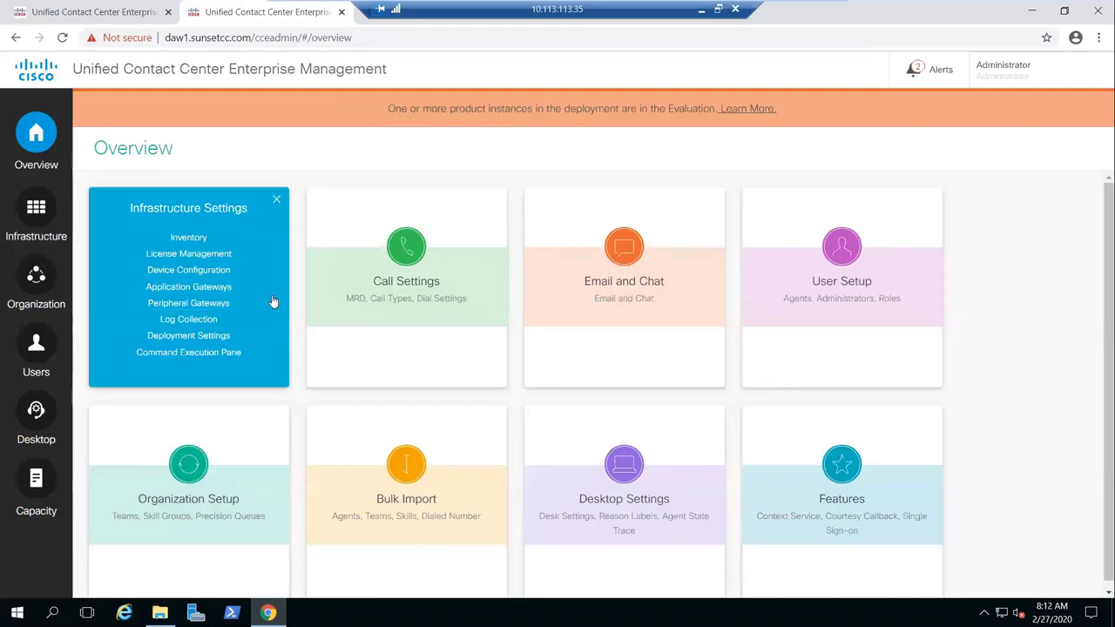
{"action": "left_click", "coordinate": [162, 339]}
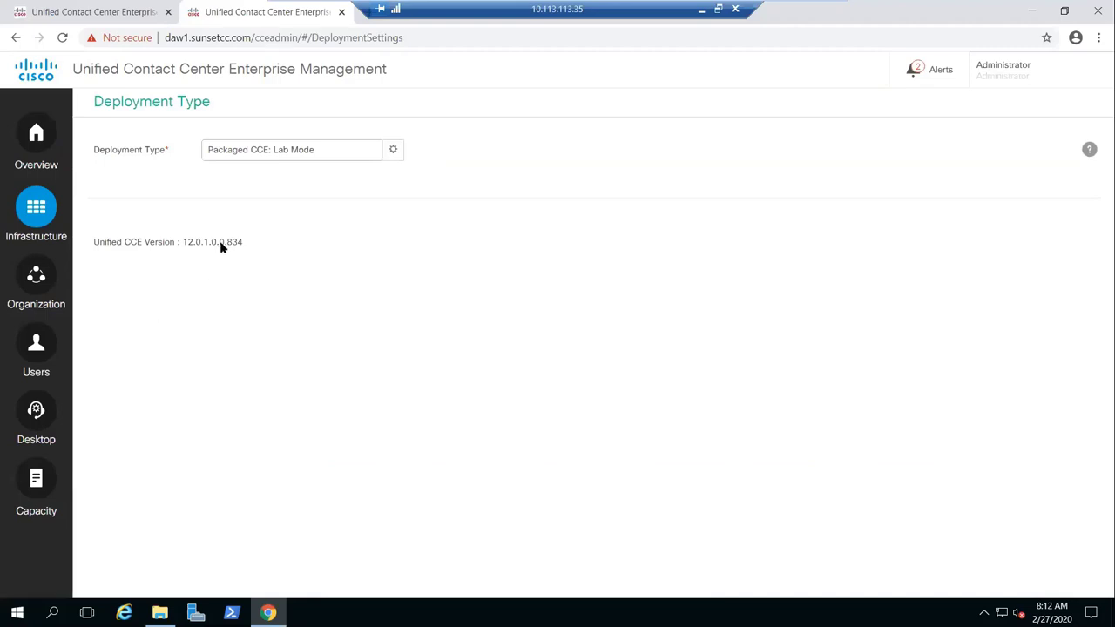
{"action": "left_click", "coordinate": [38, 144]}
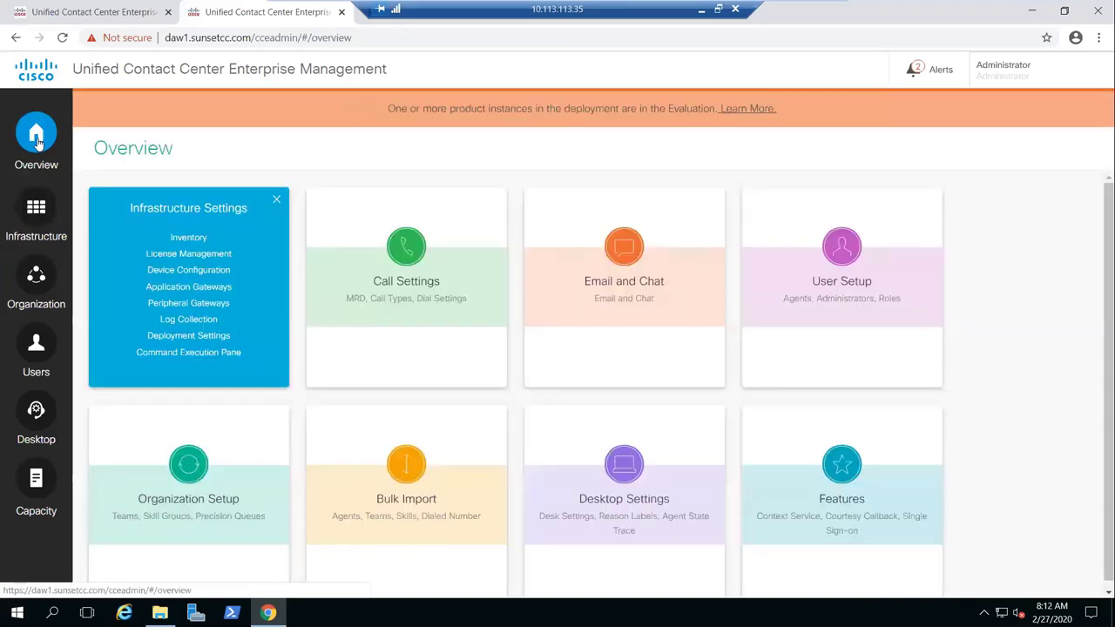
{"action": "left_click", "coordinate": [192, 340]}
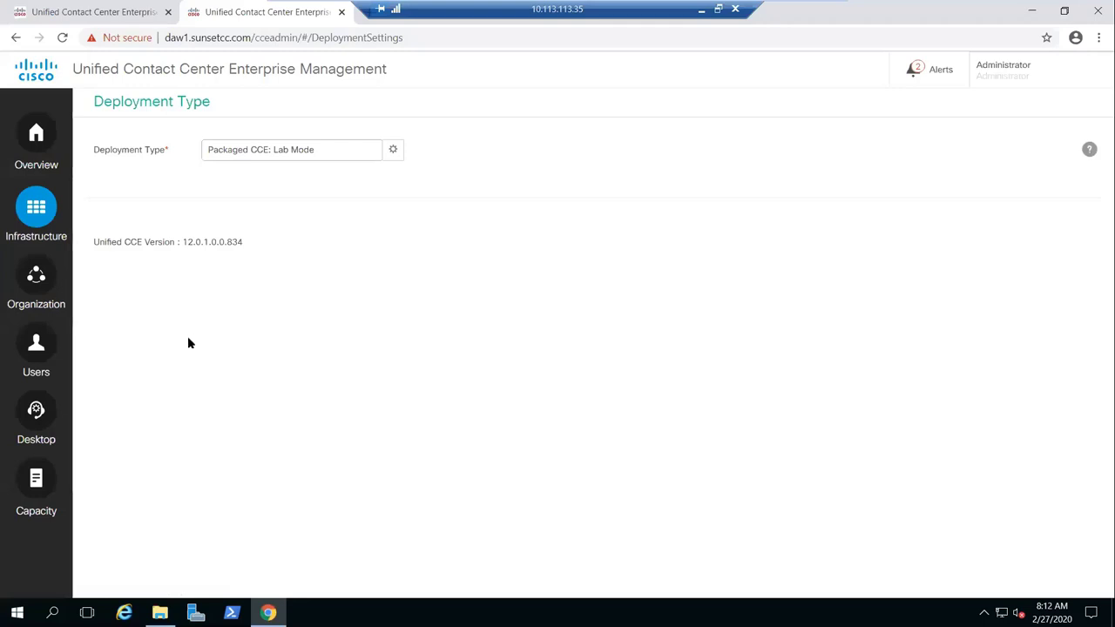
{"action": "left_click", "coordinate": [393, 154]}
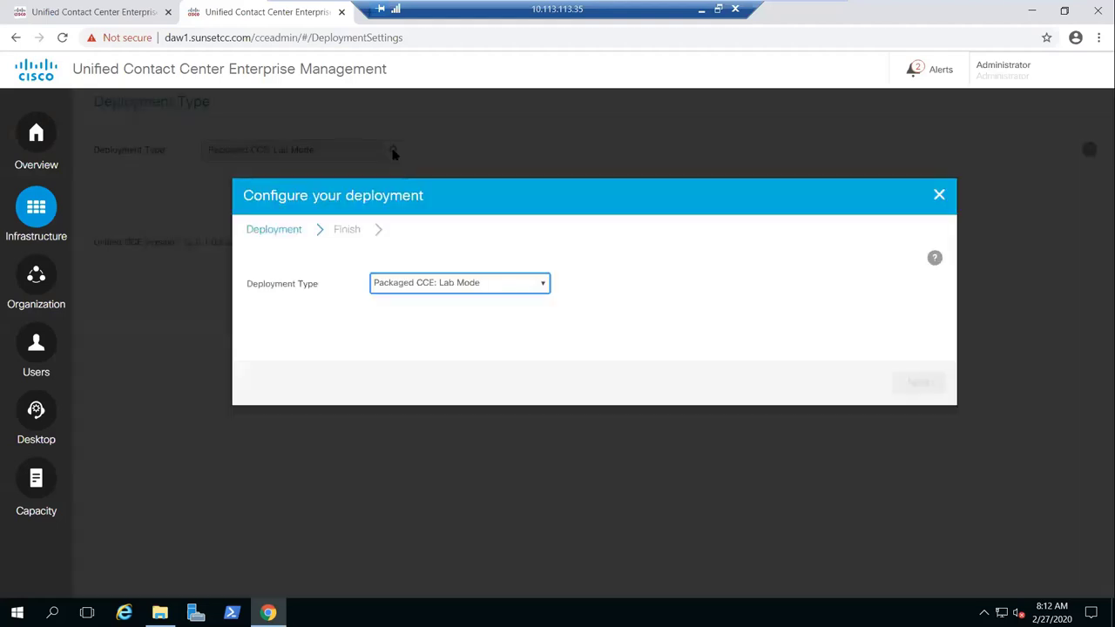
{"action": "left_click", "coordinate": [546, 285]}
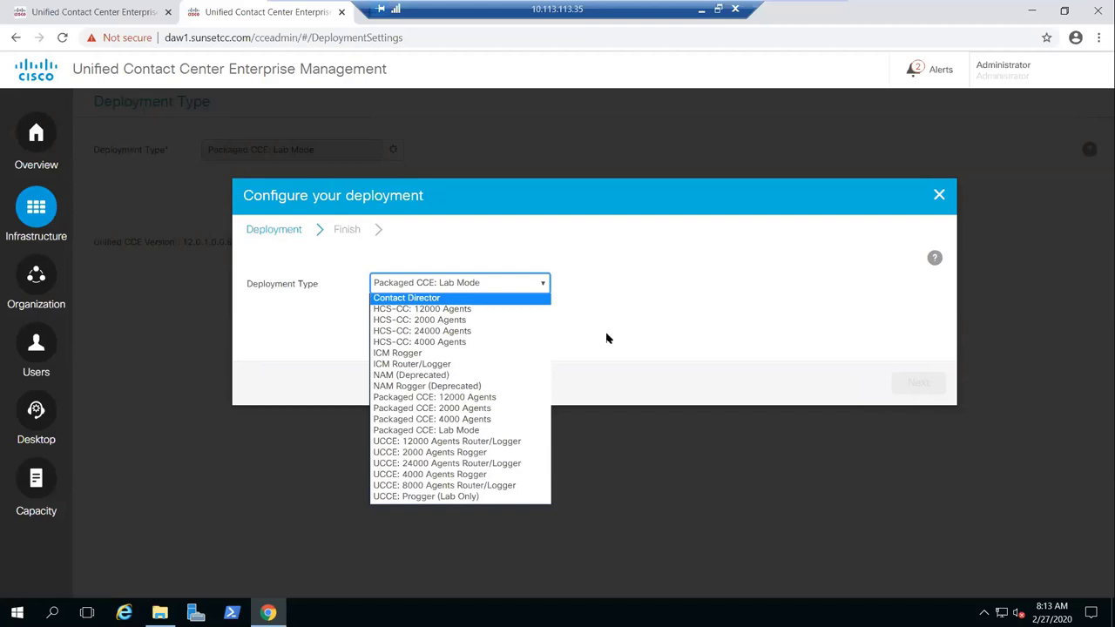
{"action": "left_click", "coordinate": [502, 284]}
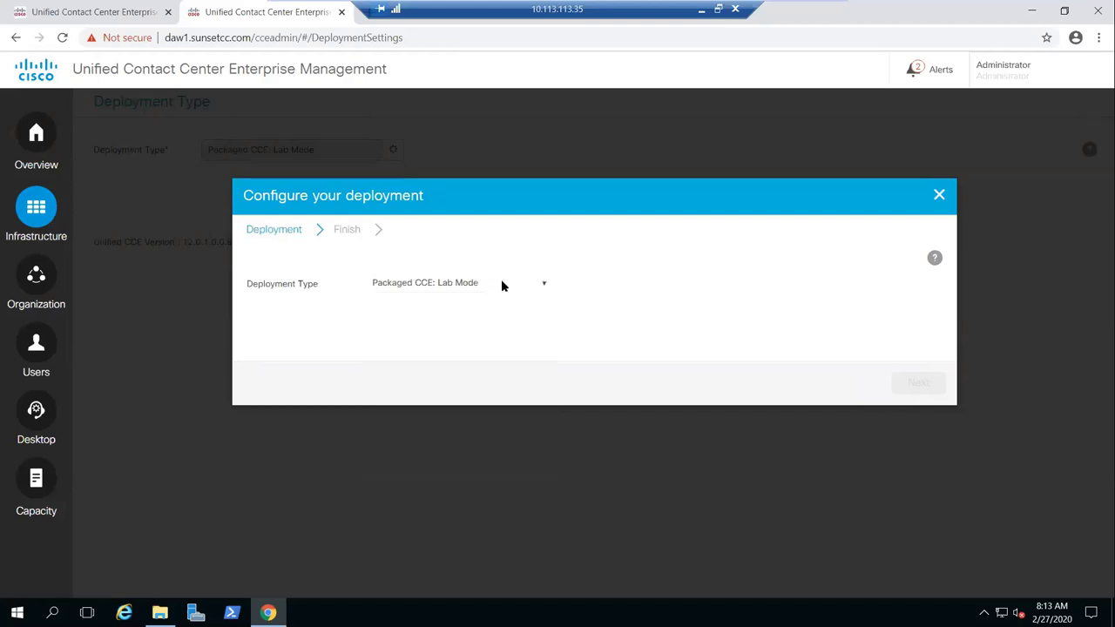
{"action": "left_click", "coordinate": [656, 298]}
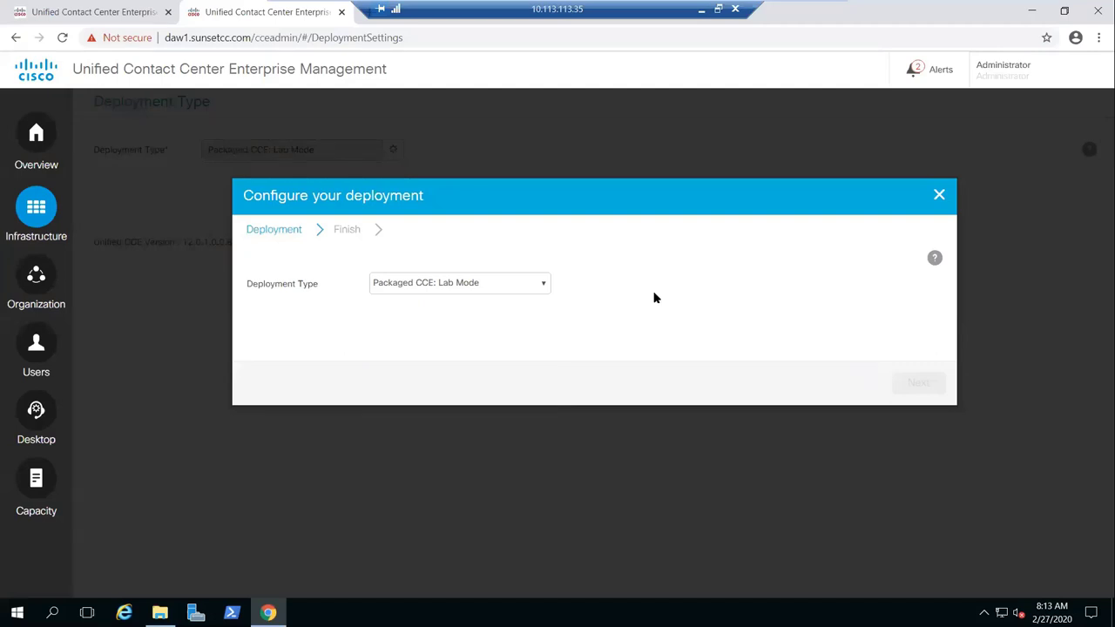
{"action": "left_click", "coordinate": [940, 196]}
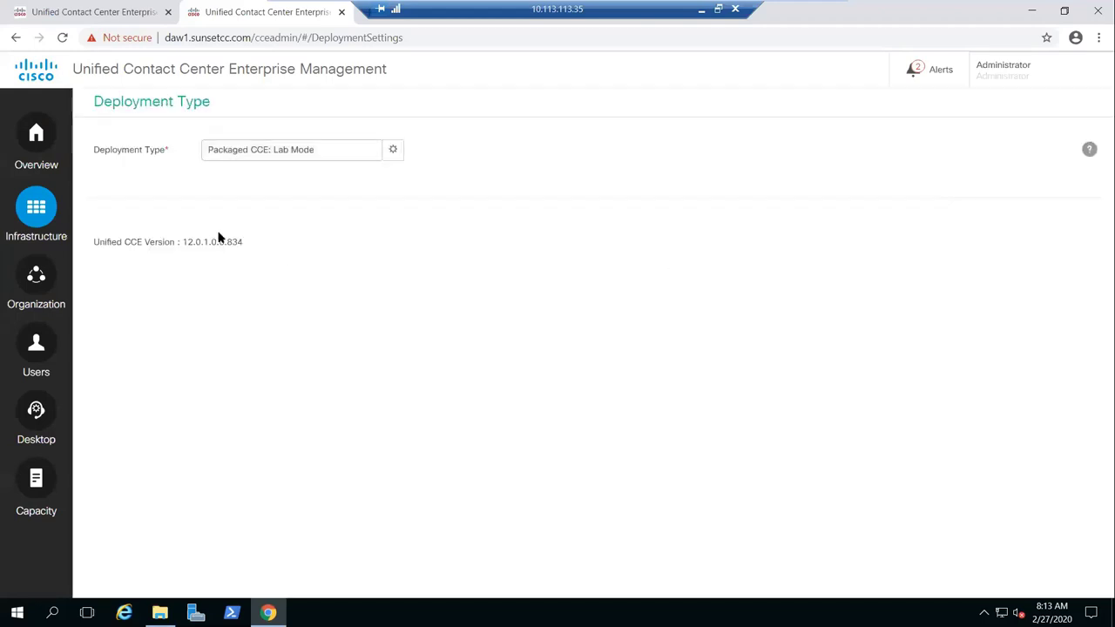
{"action": "left_click", "coordinate": [21, 148]}
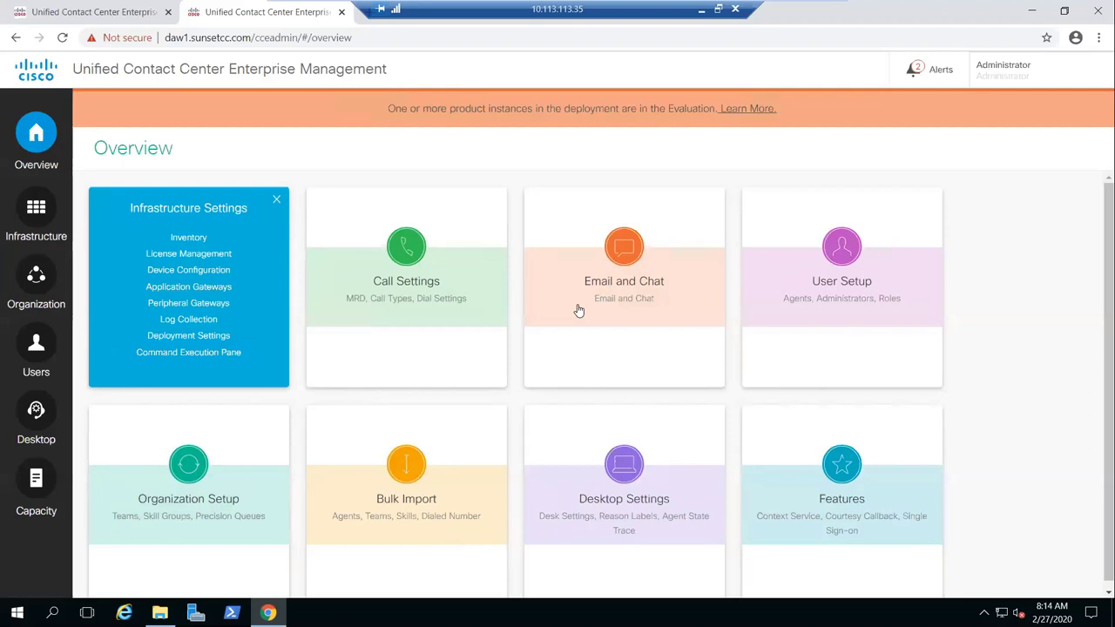
Collapse Infrastructure Settings and show the Call Settings links: Route Settings, IVR Settings, Bucket Intervals, Miscellaneous.
{"action": "left_click", "coordinate": [275, 202]}
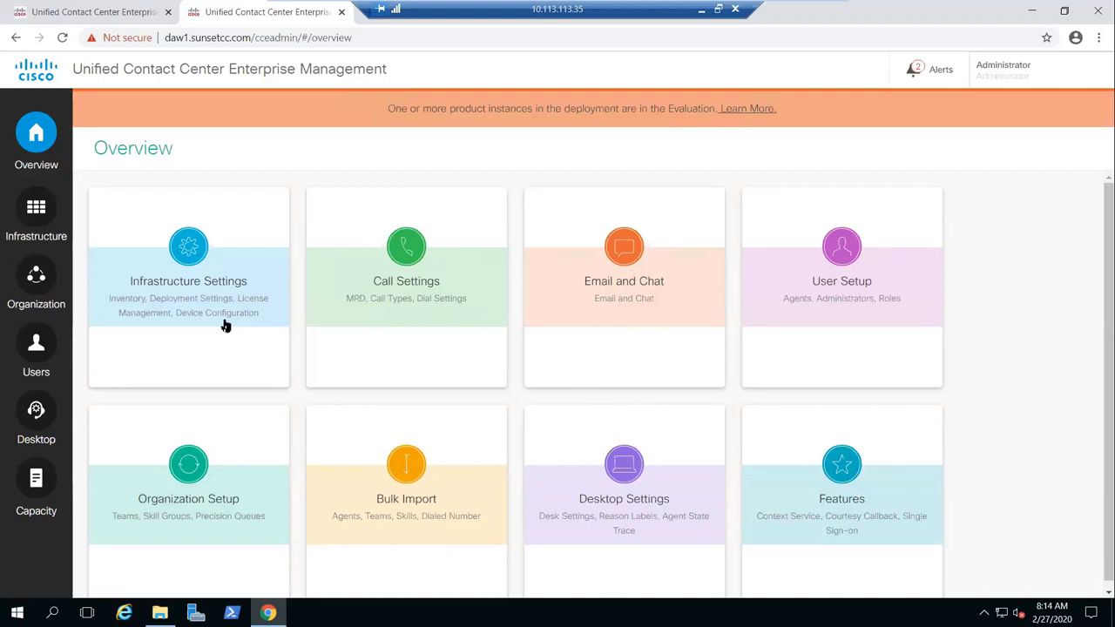
{"action": "left_click", "coordinate": [402, 321]}
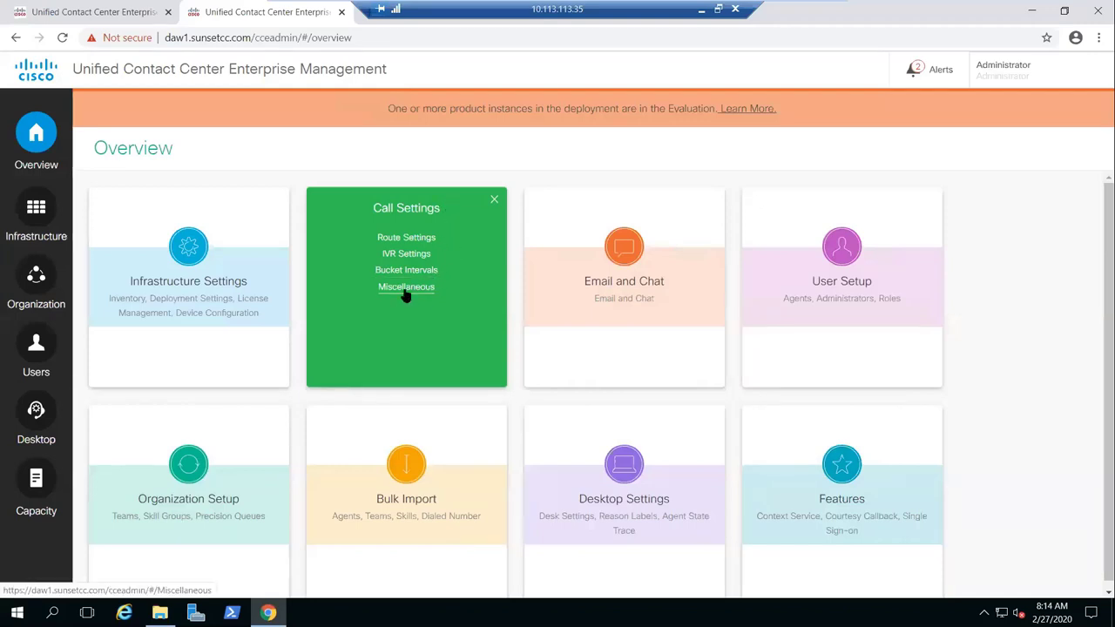
Bring up Route Settings' Call Type list (BuiltIn, PCS_17_CT, PostCallSurvey_CT, Test_CT) and begin a new call type.
{"action": "left_click", "coordinate": [406, 241]}
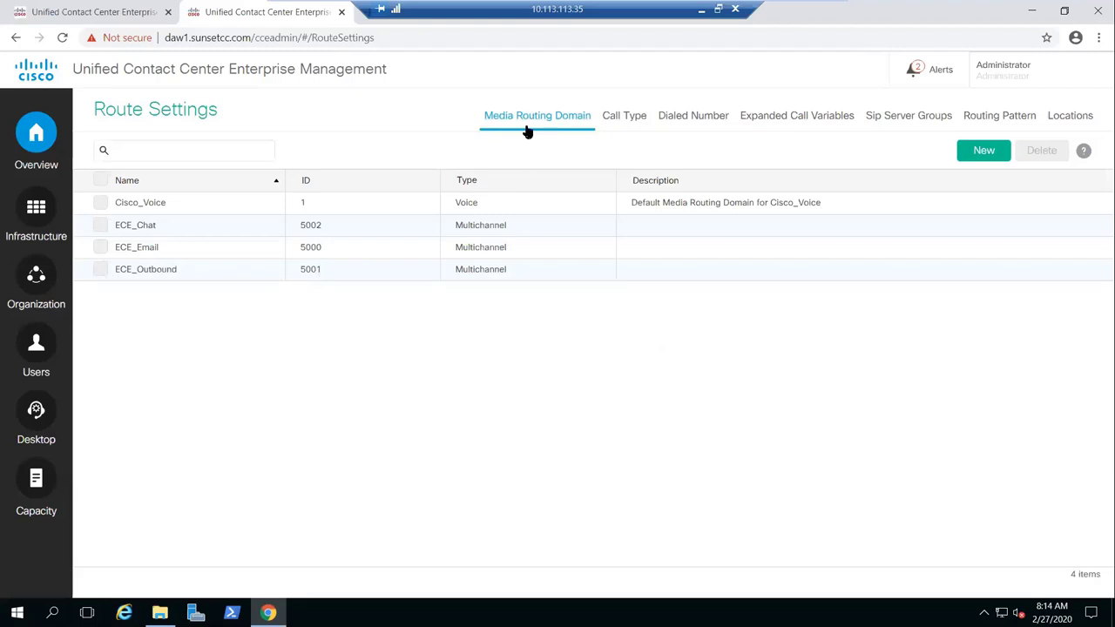
{"action": "left_click", "coordinate": [625, 122]}
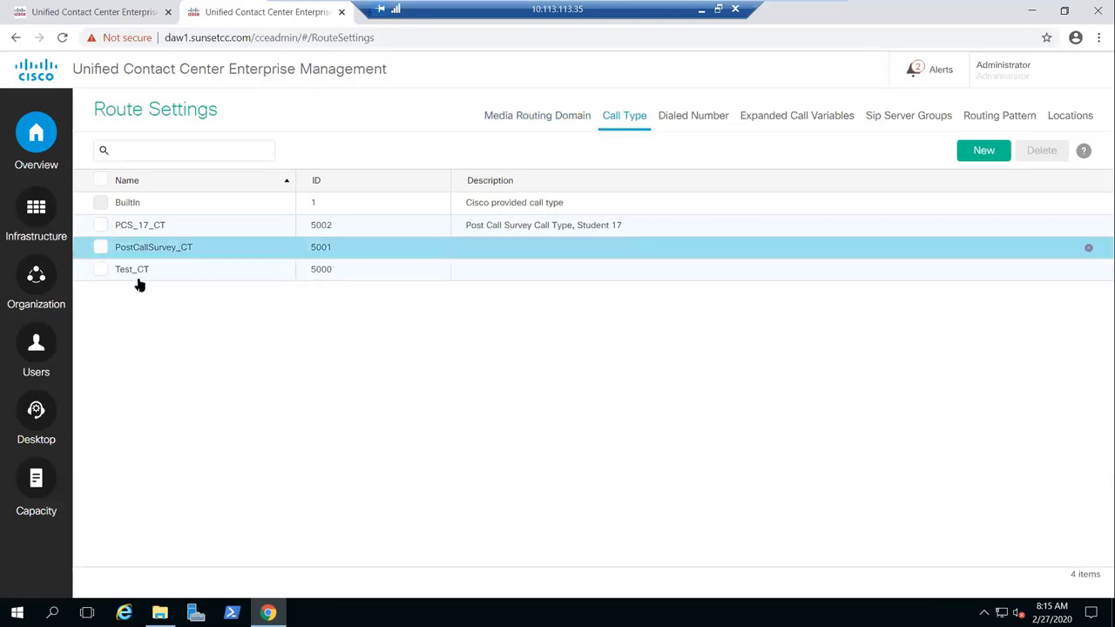
{"action": "left_click", "coordinate": [985, 154]}
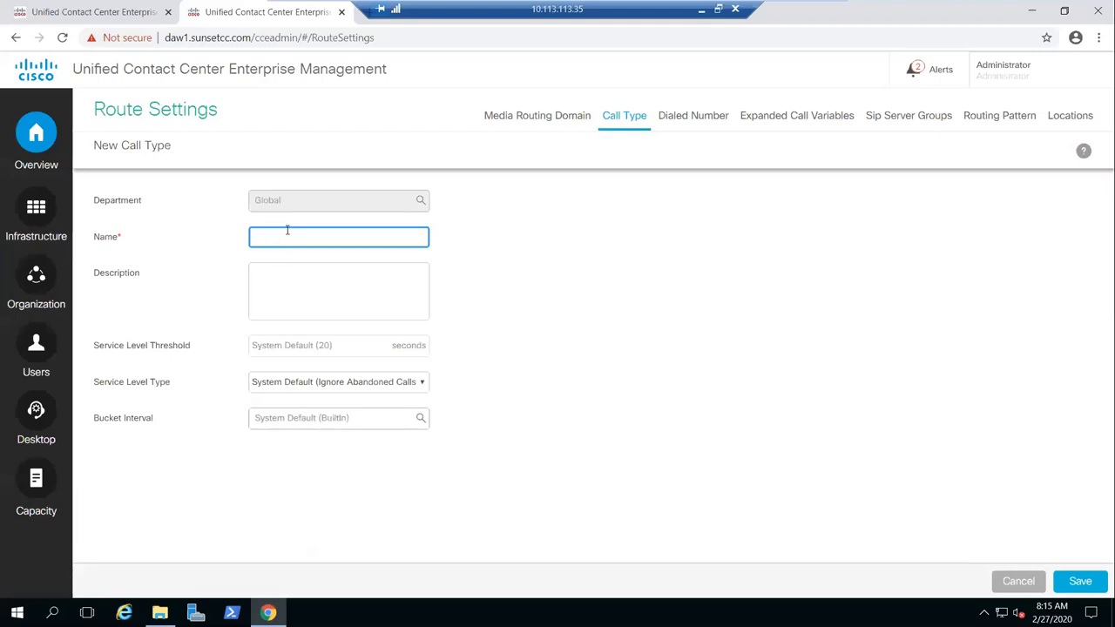
Save a new call type named demo (ID 5003), then view the Dialed Number list.
{"action": "type", "text": "demo"}
{"action": "left_click", "coordinate": [1078, 581]}
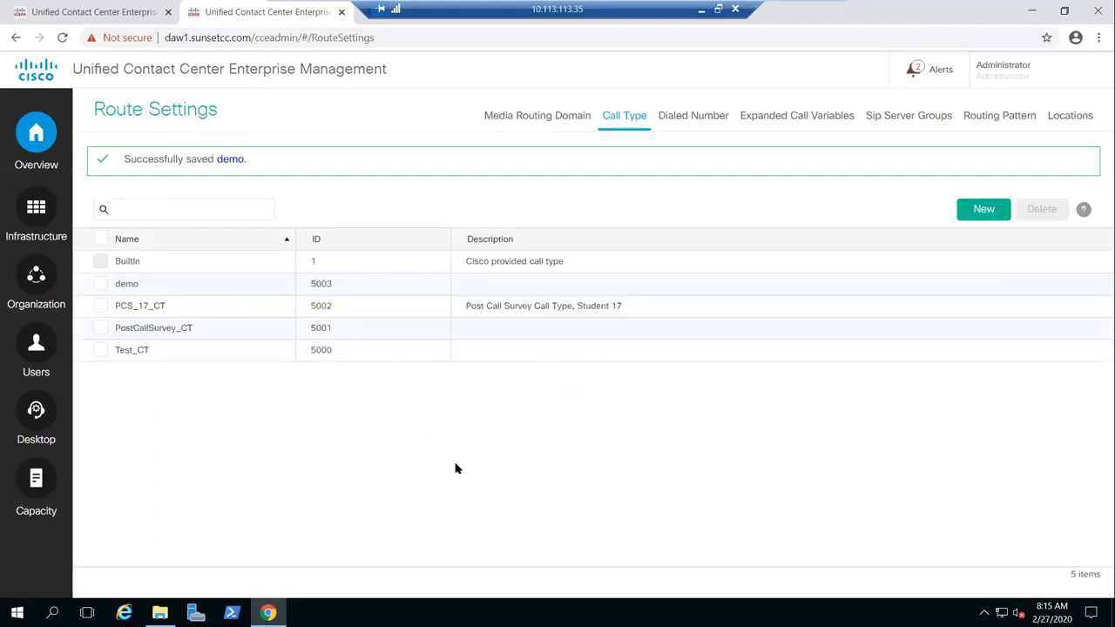
{"action": "left_click", "coordinate": [682, 120]}
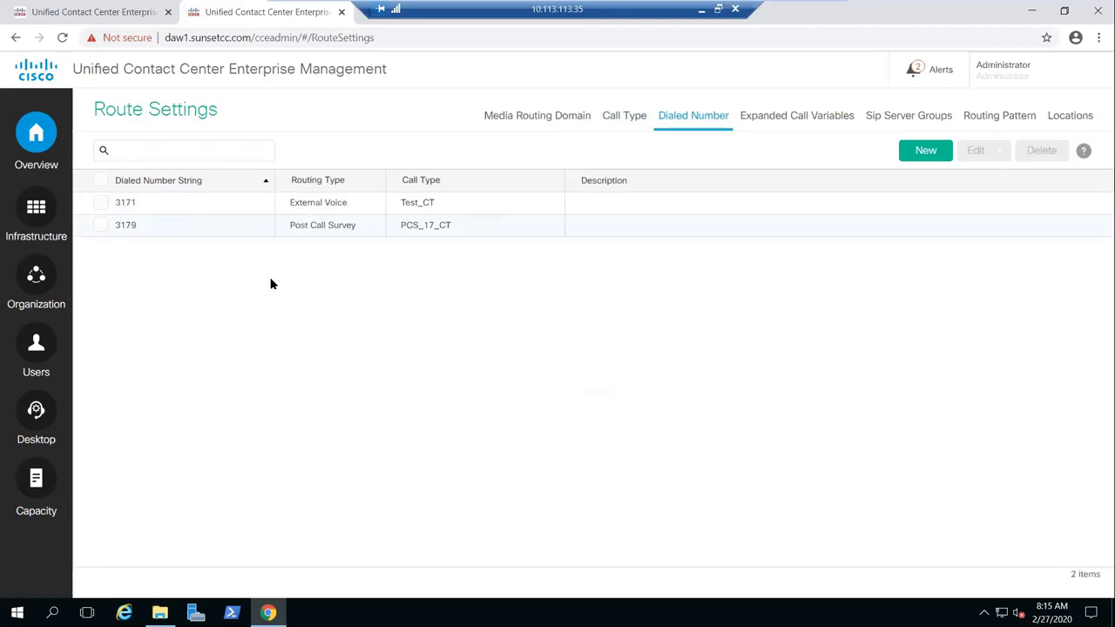
Save dialed number 12345 with External Voice routing, a blank description and the demo call type.
{"action": "left_click", "coordinate": [921, 150]}
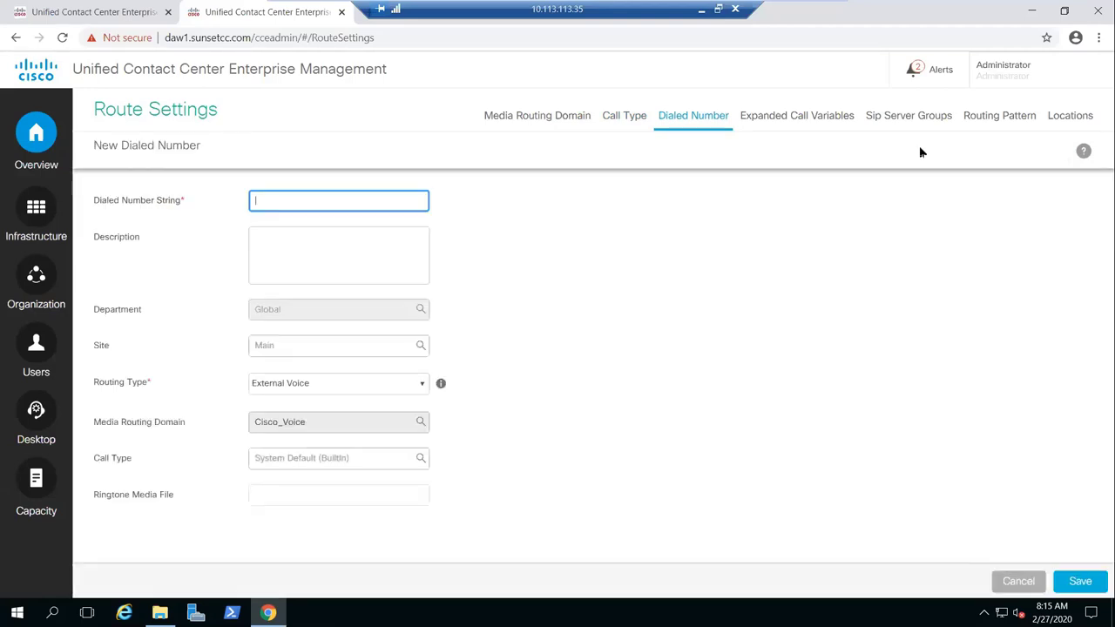
{"action": "type", "text": "12345"}
{"action": "left_click", "coordinate": [318, 249]}
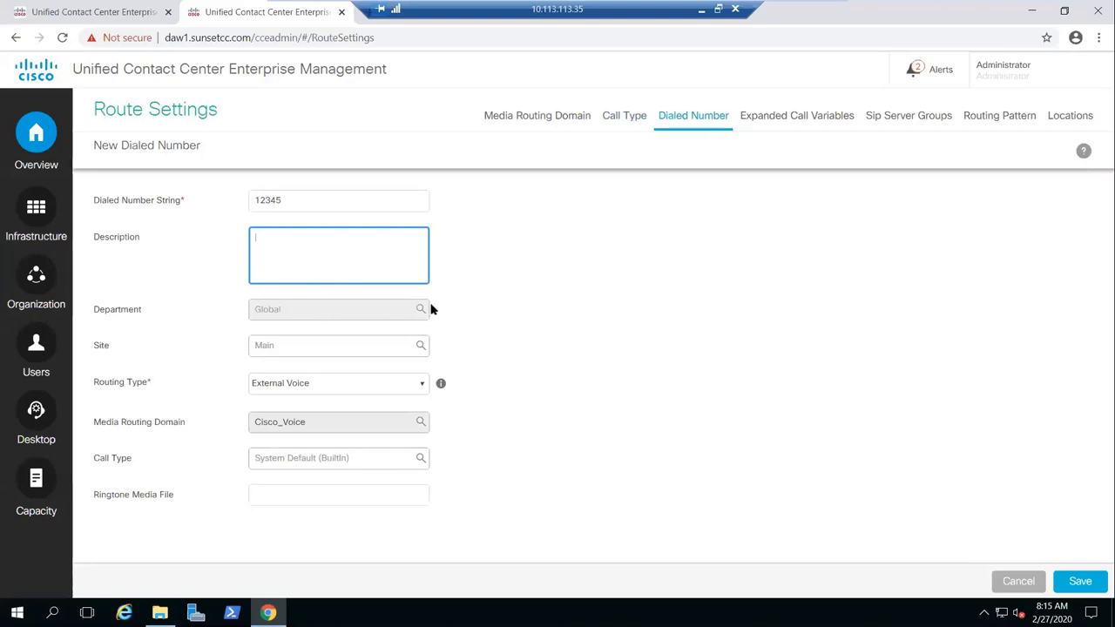
{"action": "mouse_move", "coordinate": [316, 318]}
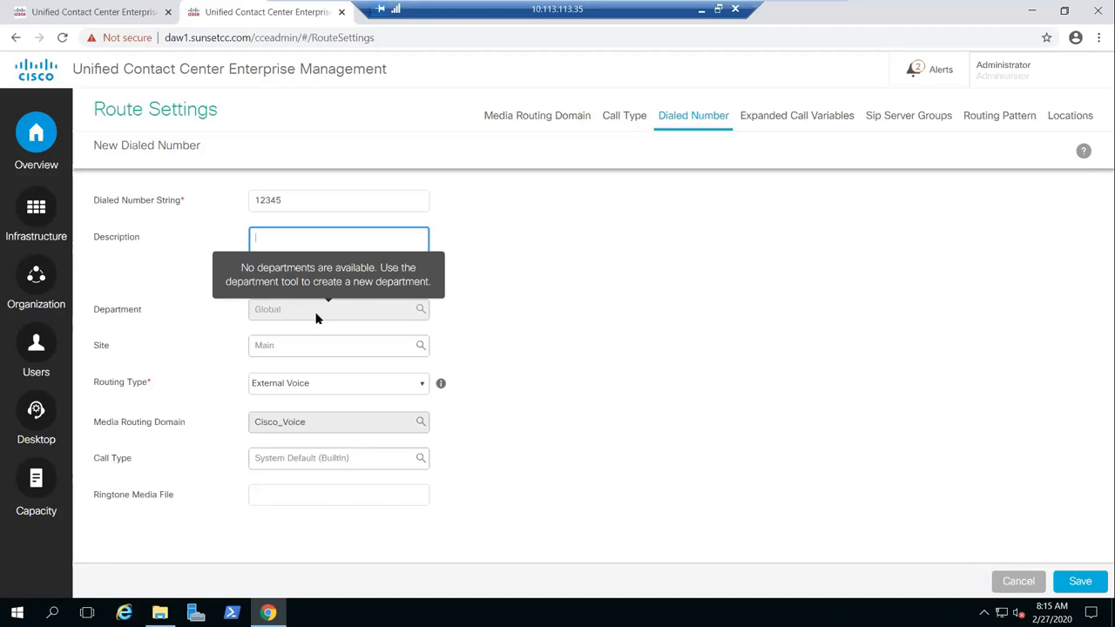
{"action": "left_click", "coordinate": [550, 337]}
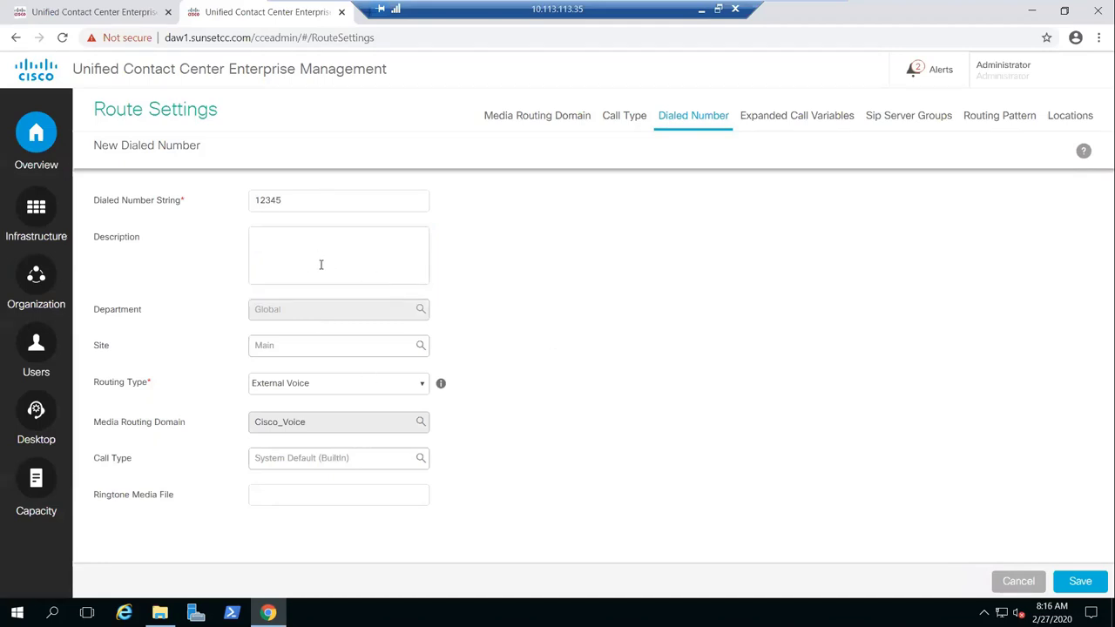
{"action": "left_click", "coordinate": [421, 460]}
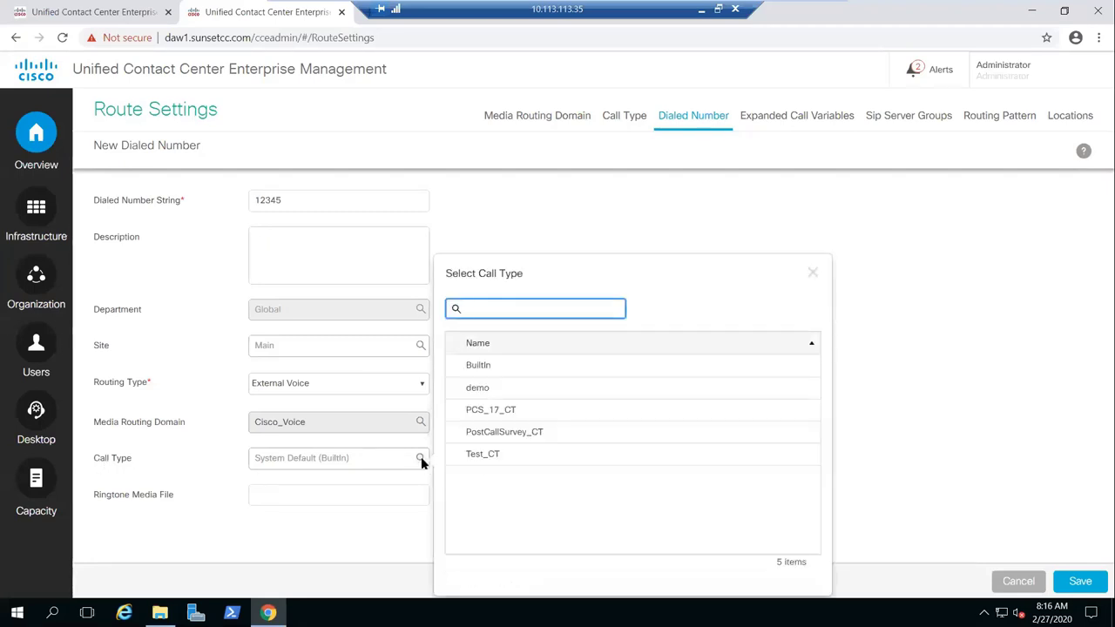
{"action": "left_click", "coordinate": [478, 392]}
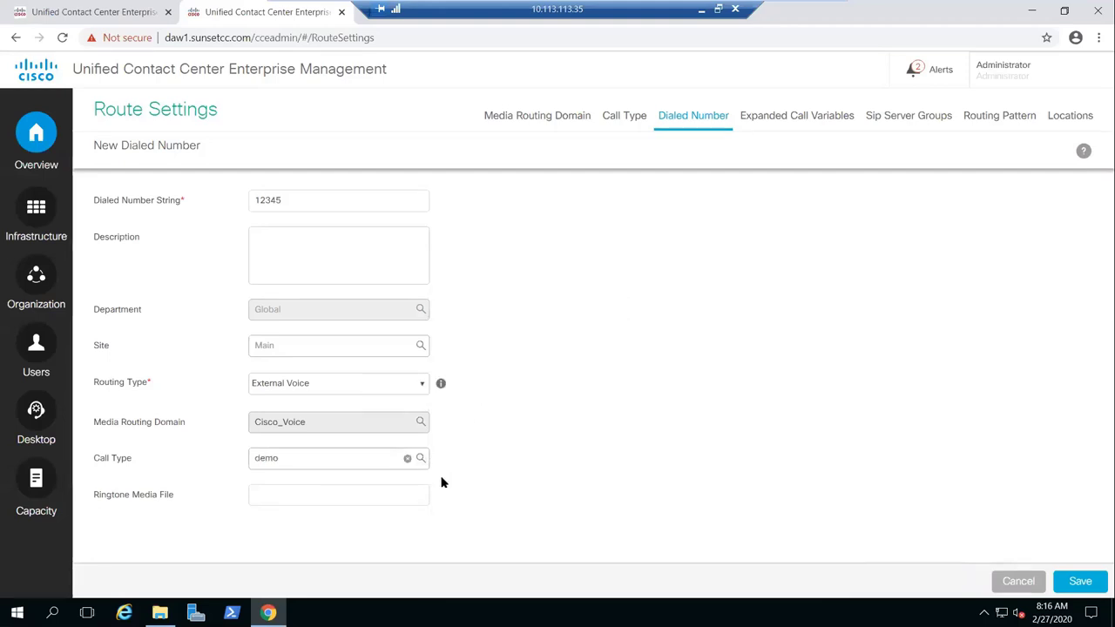
{"action": "left_click", "coordinate": [1078, 584]}
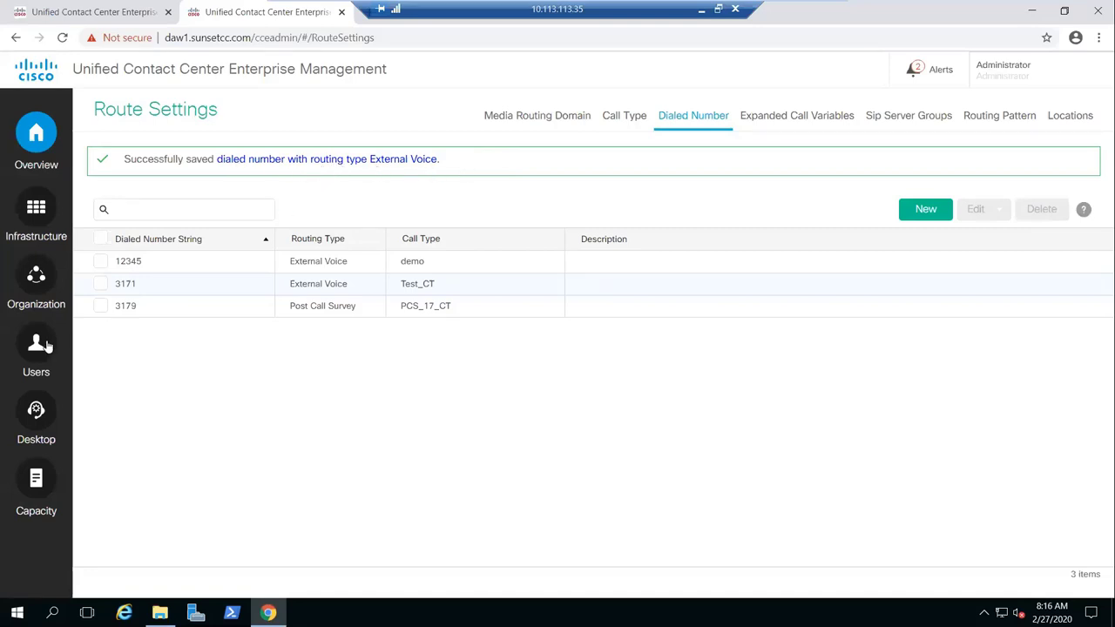
{"action": "left_click", "coordinate": [124, 285]}
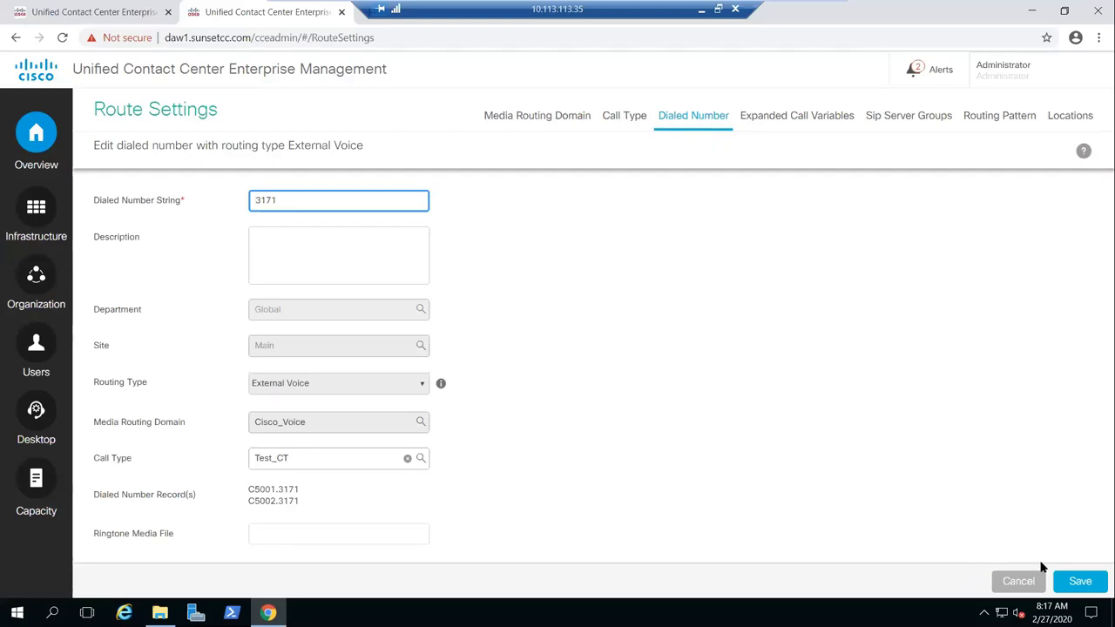
{"action": "left_click", "coordinate": [1081, 590]}
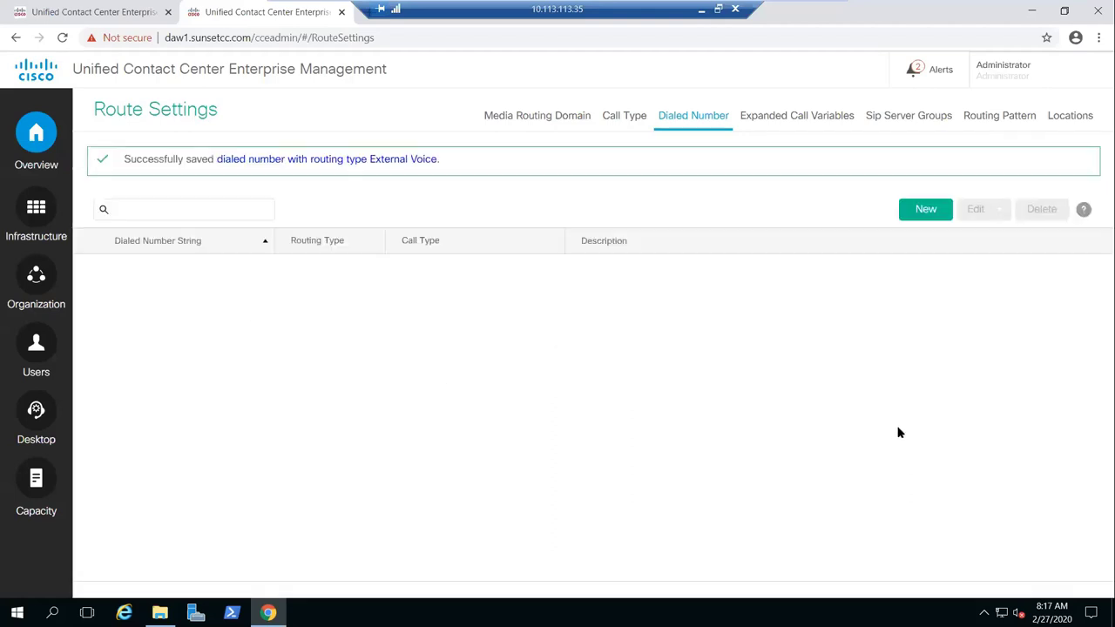
Save dialed number 4567 as Internal Voice with call type demo and view its record.
{"action": "left_click", "coordinate": [922, 216]}
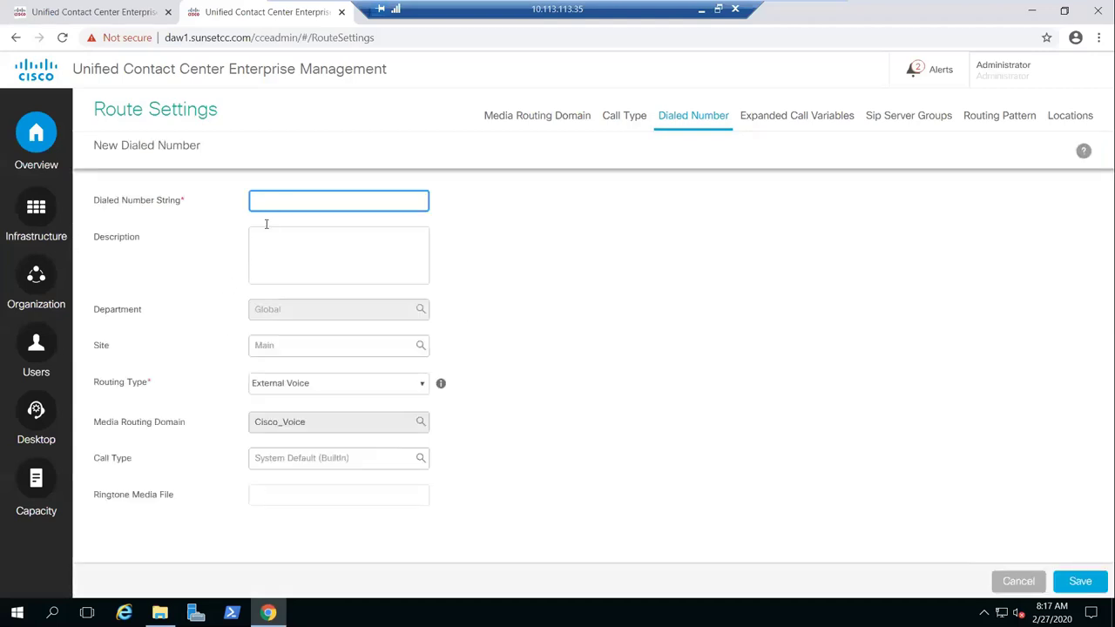
{"action": "type", "text": "4567"}
{"action": "left_click", "coordinate": [420, 387]}
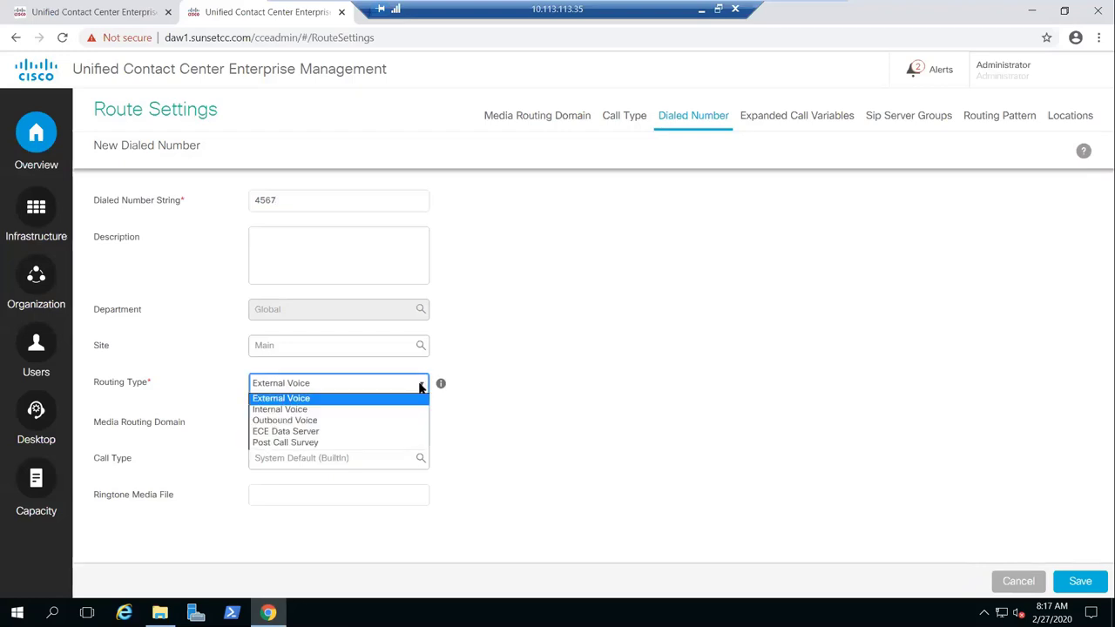
{"action": "left_click", "coordinate": [278, 410]}
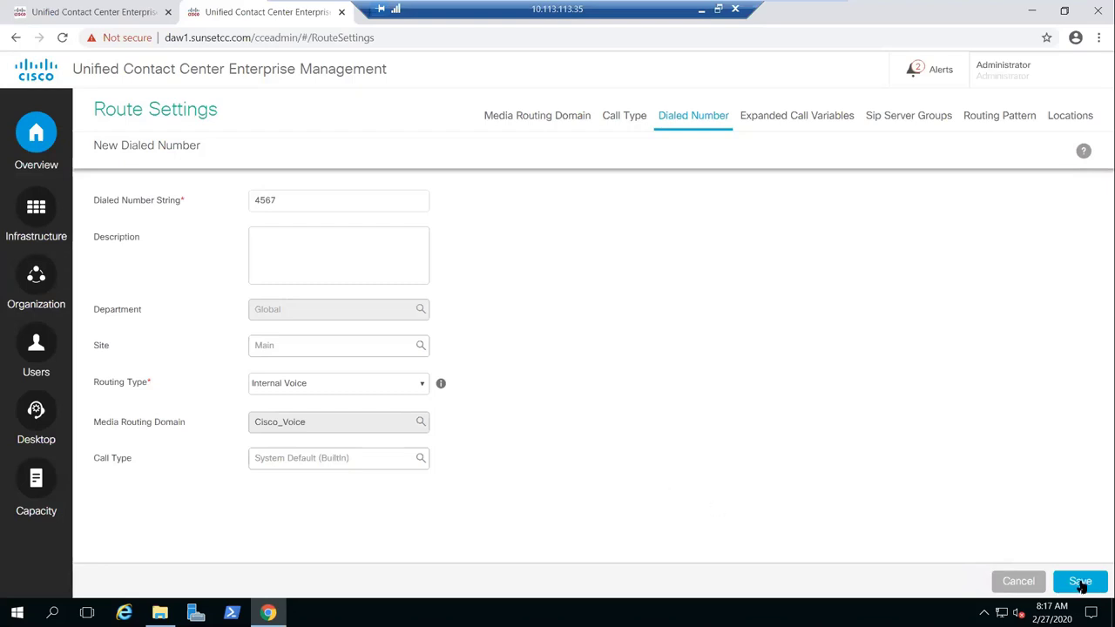
{"action": "left_click", "coordinate": [421, 460]}
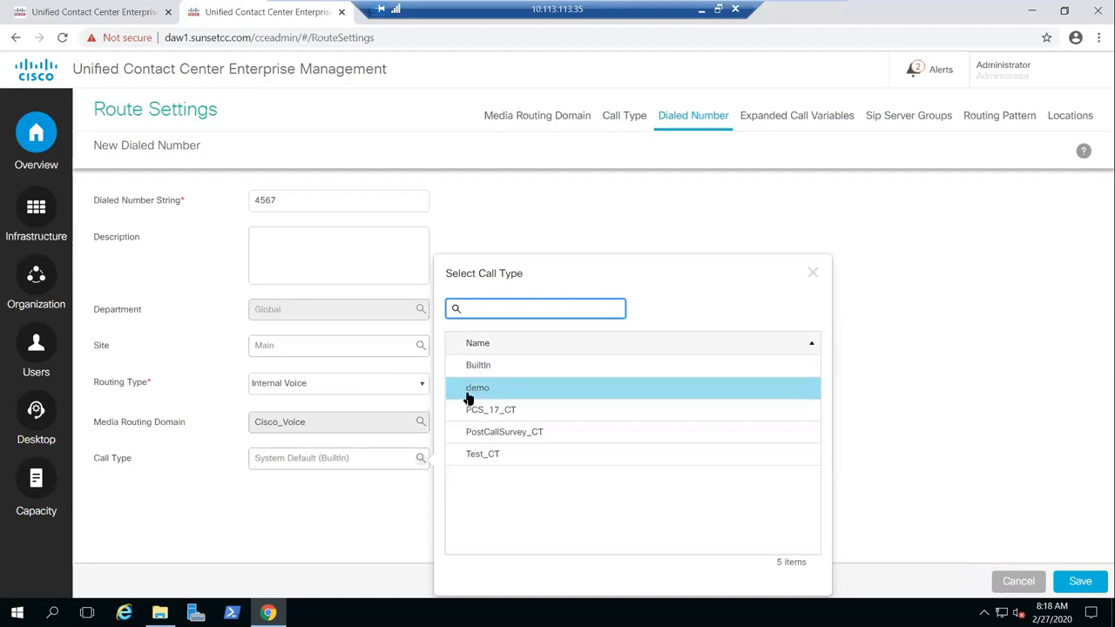
{"action": "left_click", "coordinate": [471, 389]}
{"action": "left_click", "coordinate": [1077, 587]}
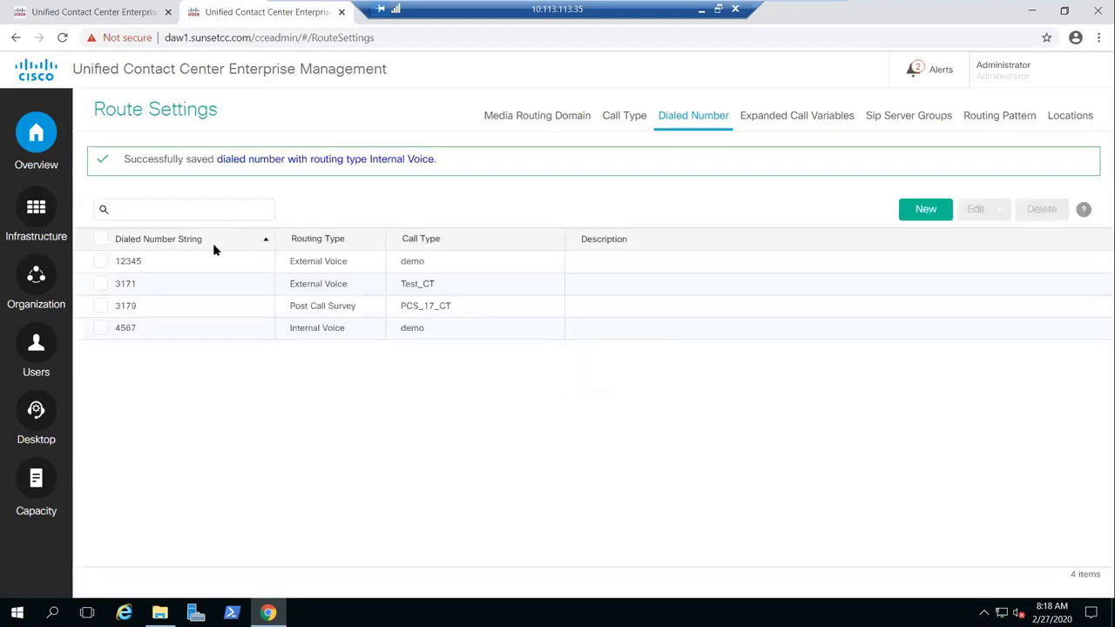
{"action": "left_click", "coordinate": [124, 328]}
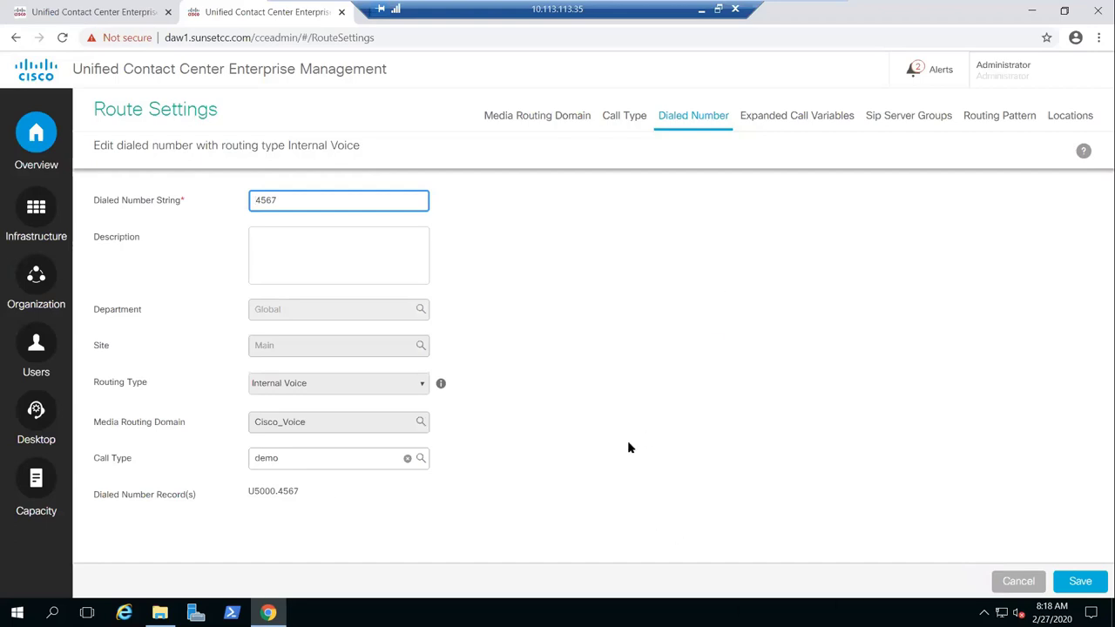
Browse the expanded call variables, then list SIP server groups CUCM.SunsetCC.com and VVB.SunsetCC.com.
{"action": "left_click", "coordinate": [779, 119]}
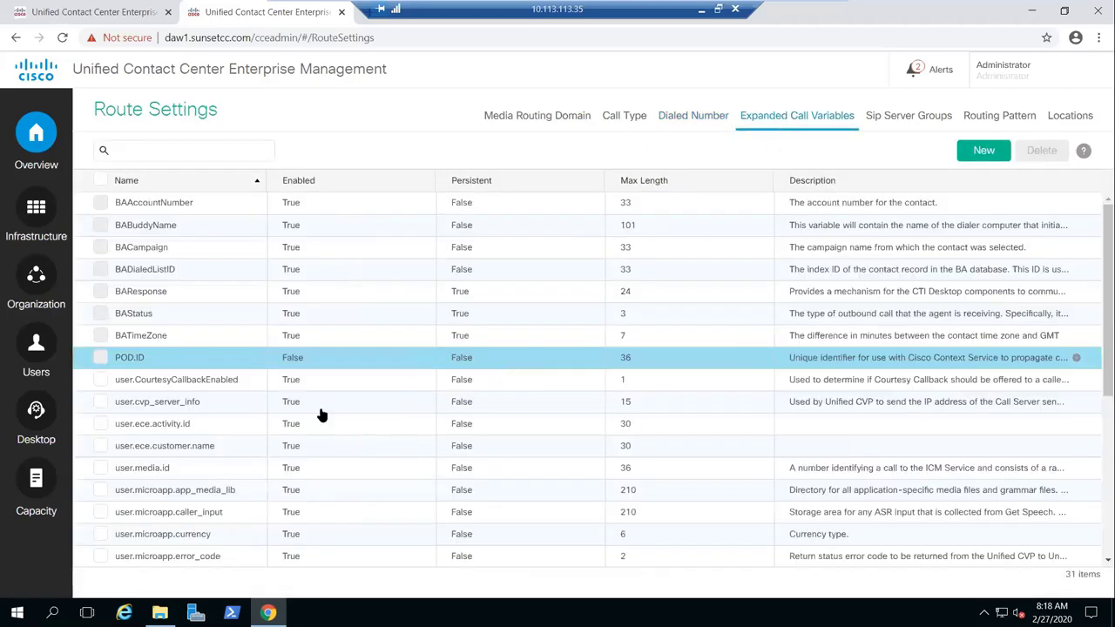
{"action": "scroll", "coordinate": [362, 362], "scroll_direction": "down", "scroll_amount": 5}
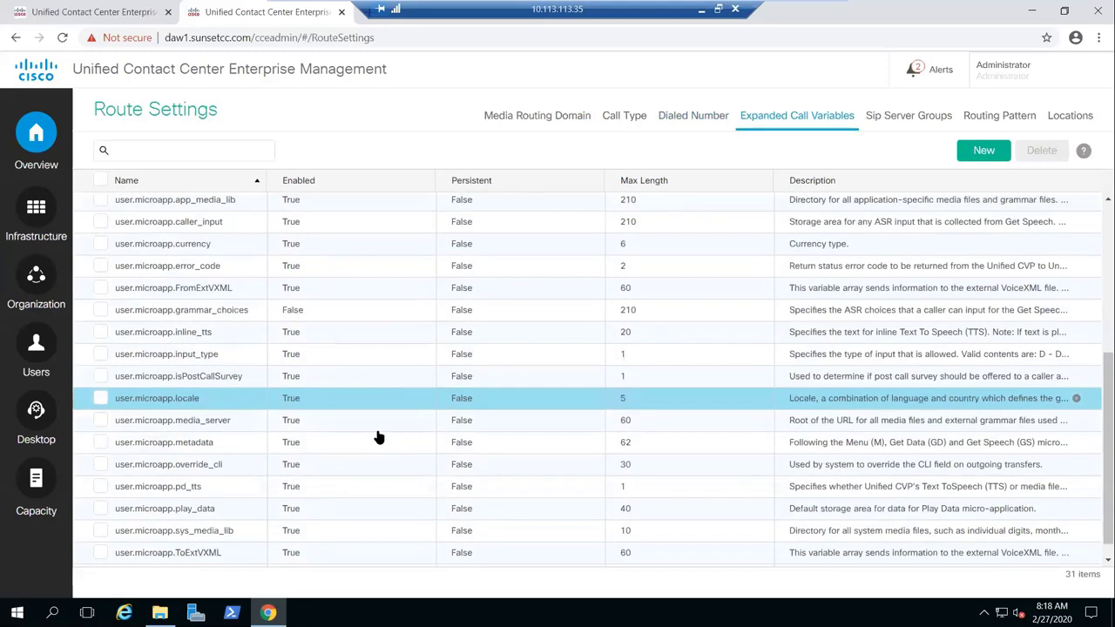
{"action": "scroll", "coordinate": [379, 433], "scroll_direction": "up", "scroll_amount": 5}
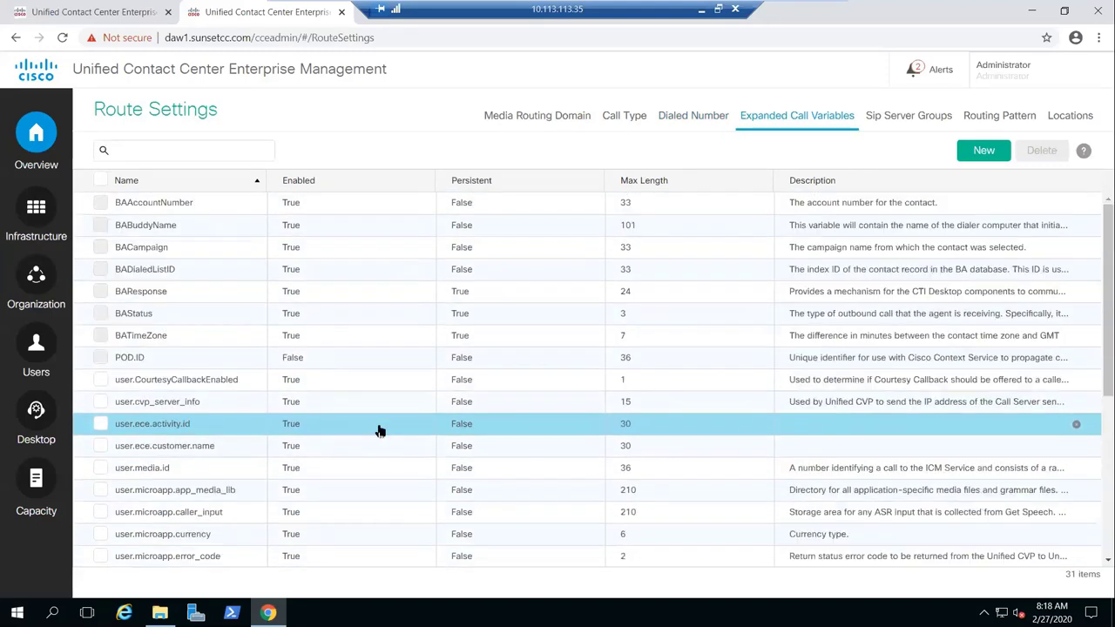
{"action": "left_click", "coordinate": [903, 122]}
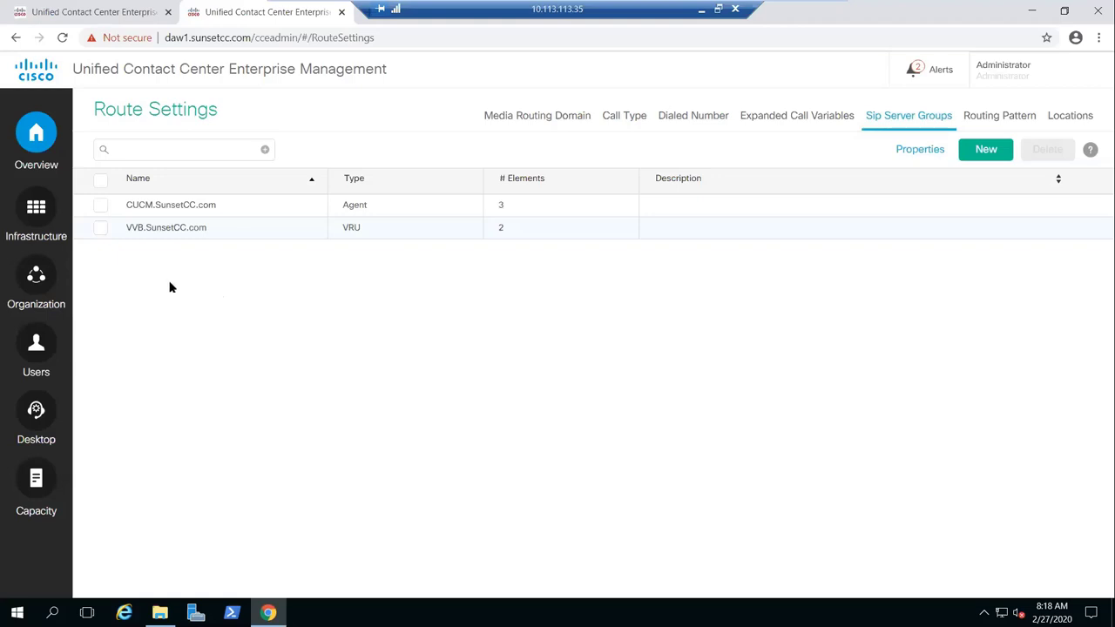
Inspect VVB.SunsetCC.com's general details and member servers, then list the routing patterns.
{"action": "left_click", "coordinate": [160, 228]}
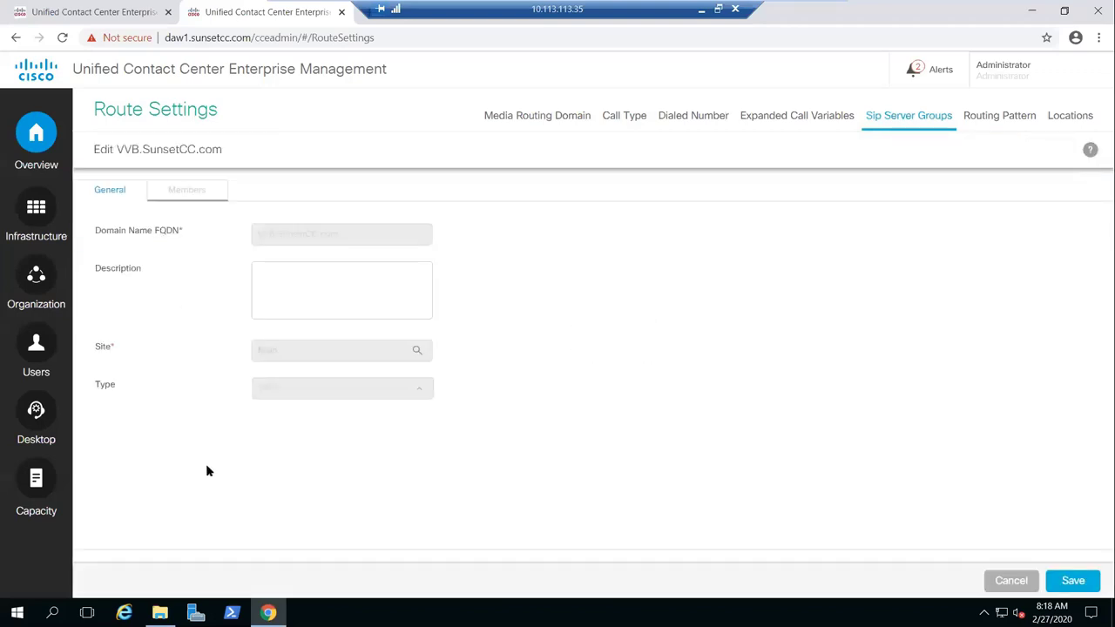
{"action": "left_click", "coordinate": [181, 195]}
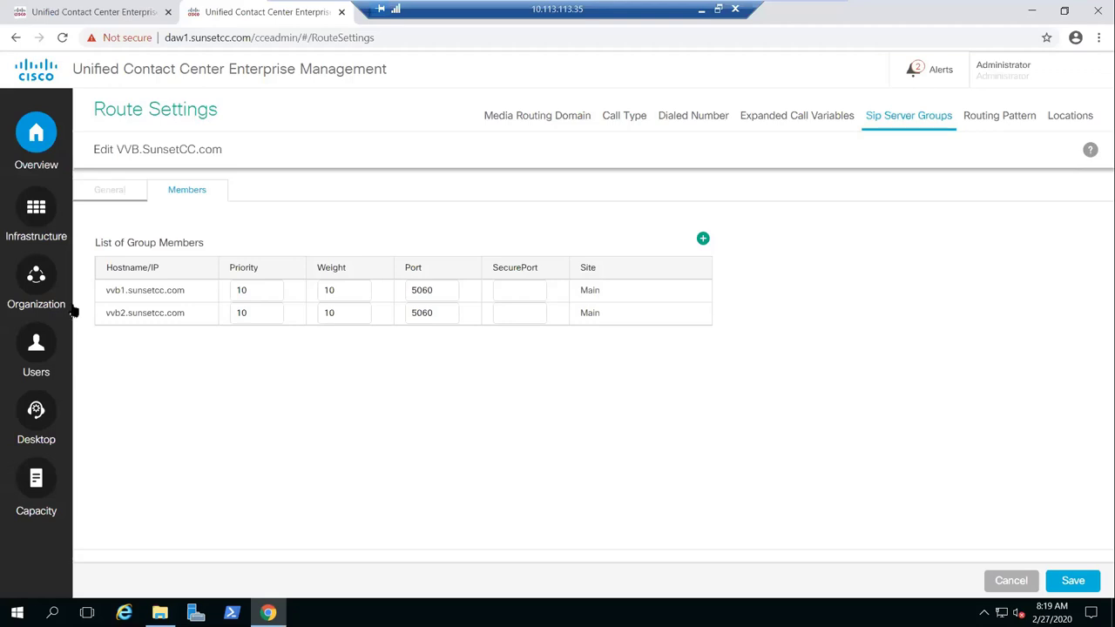
{"action": "left_click", "coordinate": [111, 194]}
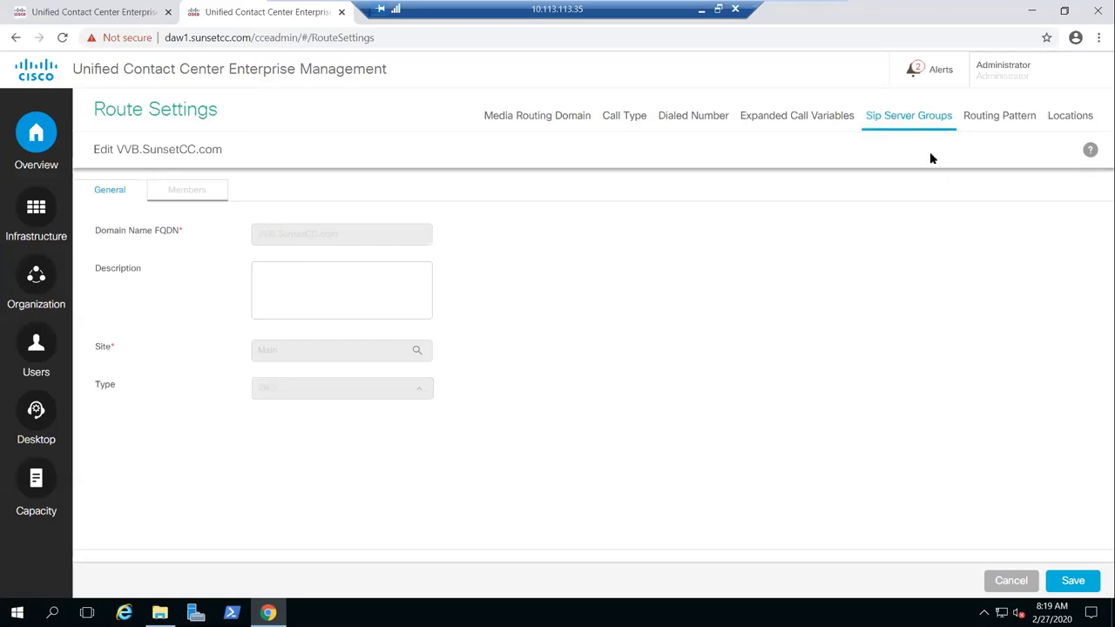
{"action": "left_click", "coordinate": [1001, 120]}
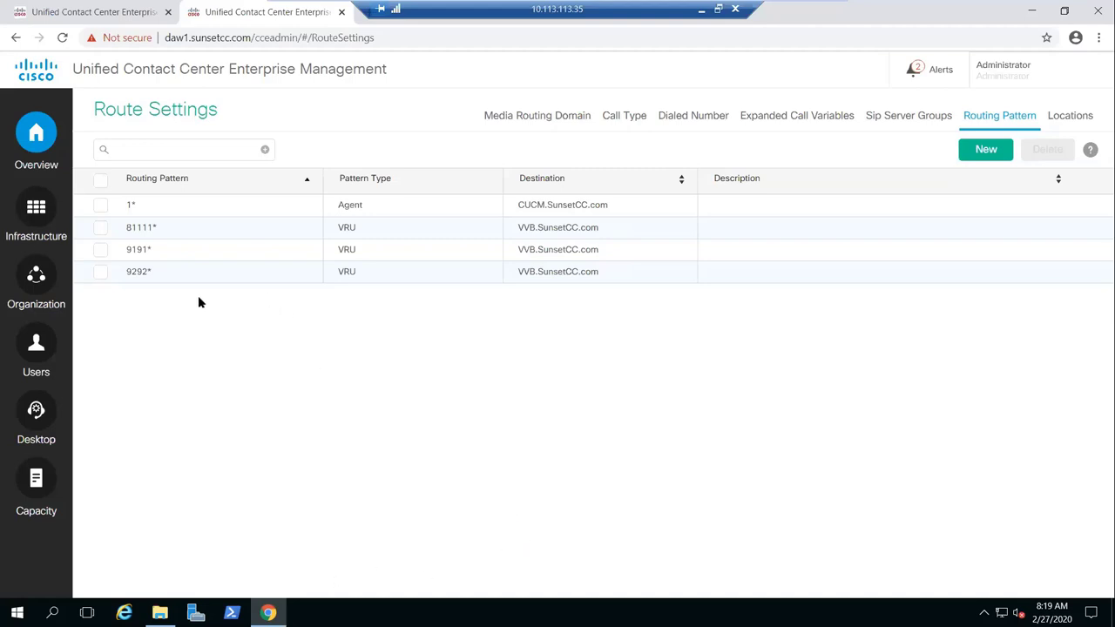
Review the 81111* VRU routing pattern to VVB.SunsetCC.com, then return to Overview.
{"action": "left_click", "coordinate": [136, 233]}
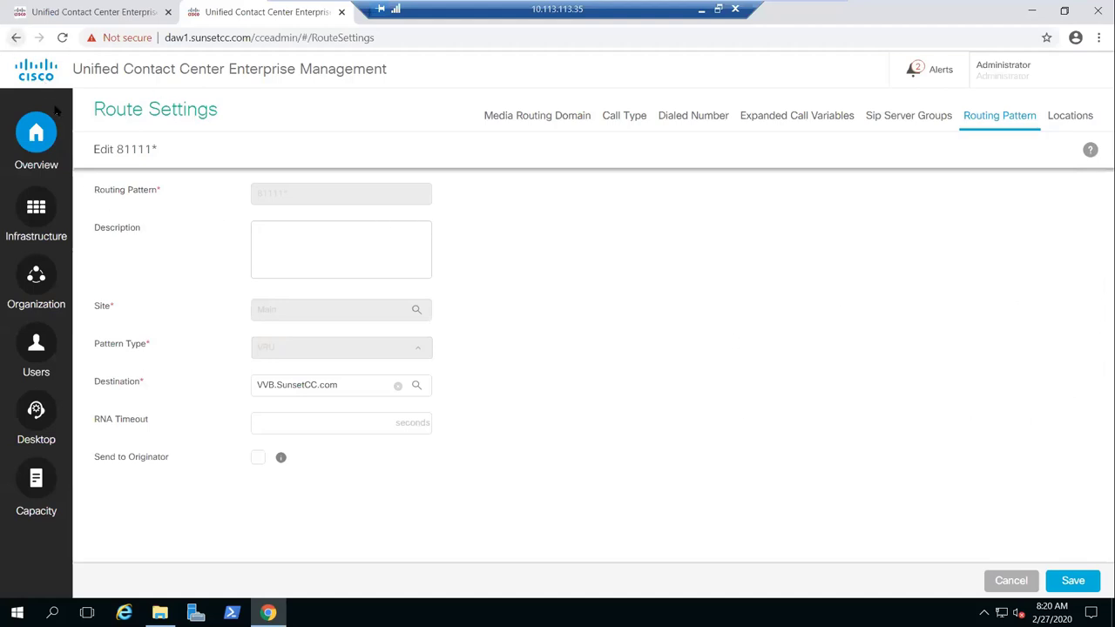
{"action": "left_click", "coordinate": [40, 140]}
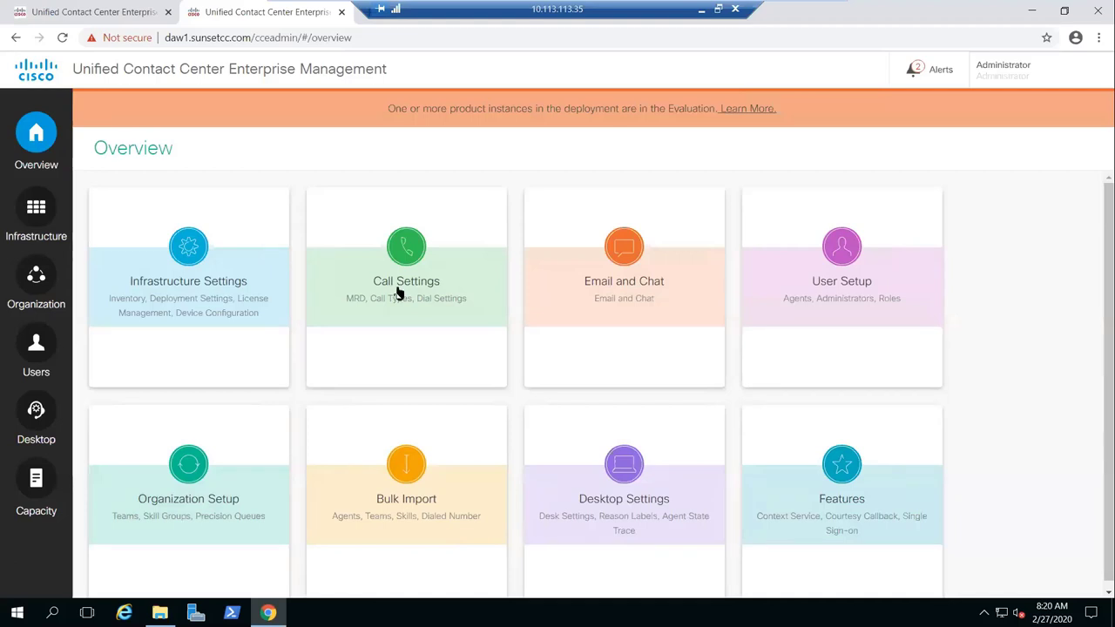
Go to the IVR Settings File Transfers list (jobs 5000–5008, all Succeeded) and begin a new transfer.
{"action": "left_click", "coordinate": [400, 293]}
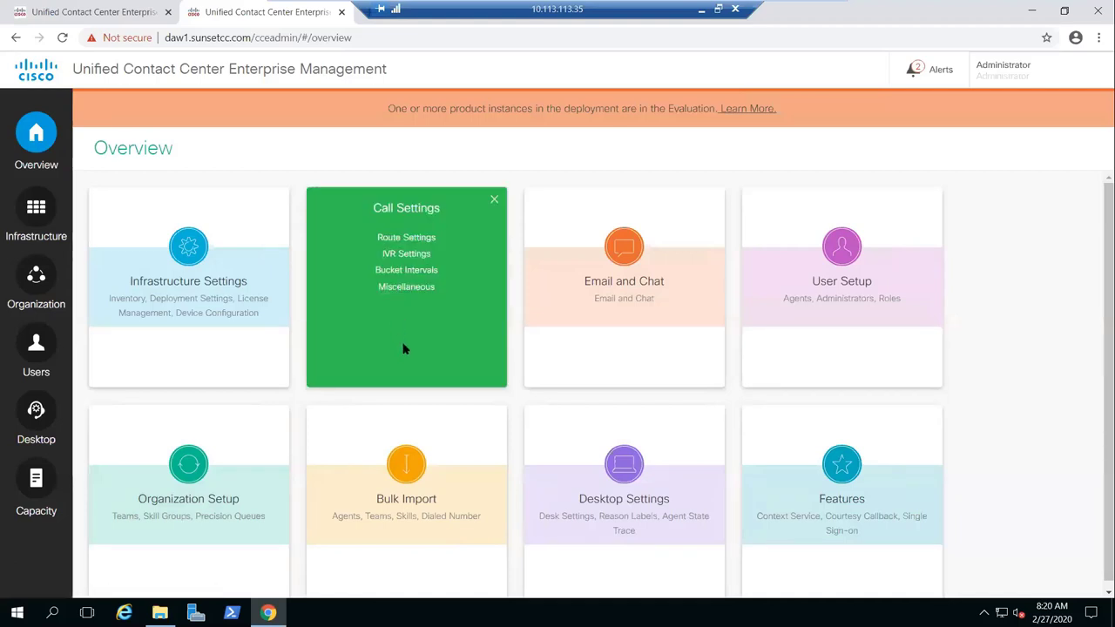
{"action": "left_click", "coordinate": [400, 255]}
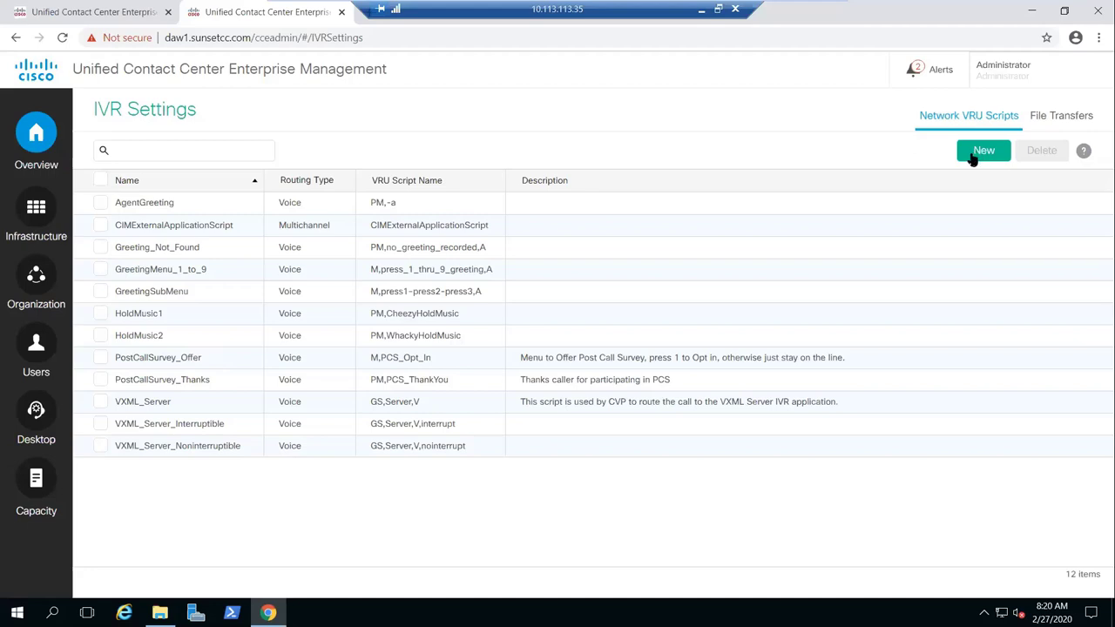
{"action": "left_click", "coordinate": [1050, 122]}
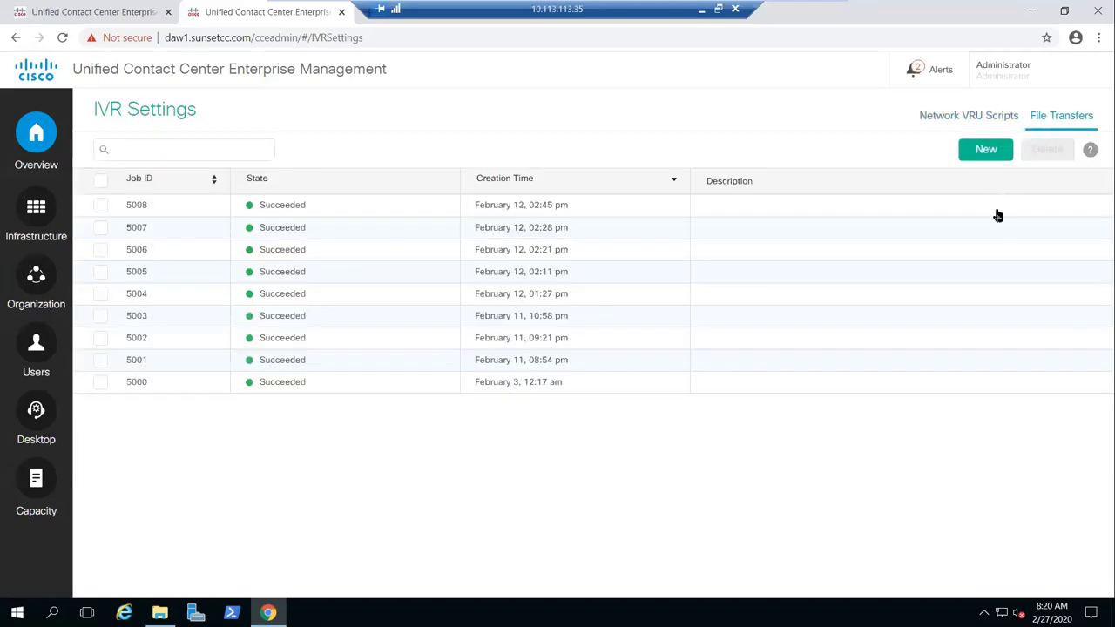
{"action": "left_click", "coordinate": [986, 150]}
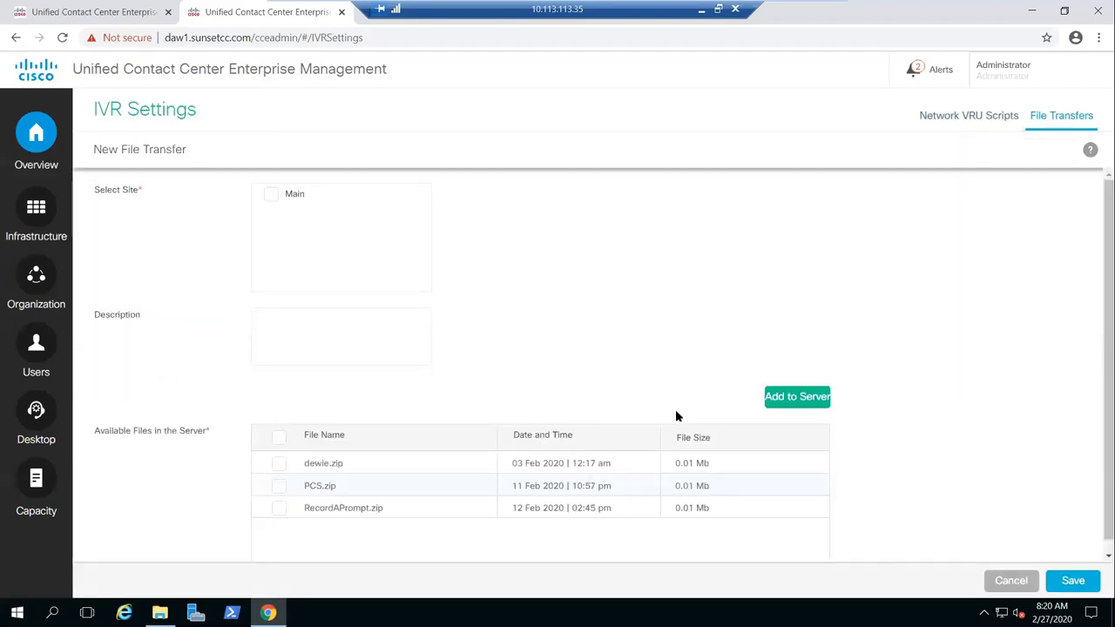
Pick the Main site, dismiss the zip upload, select RecordAPrompt.zip, then return to Overview.
{"action": "left_click", "coordinate": [272, 198]}
{"action": "scroll", "coordinate": [253, 420], "scroll_direction": "down", "scroll_amount": 1}
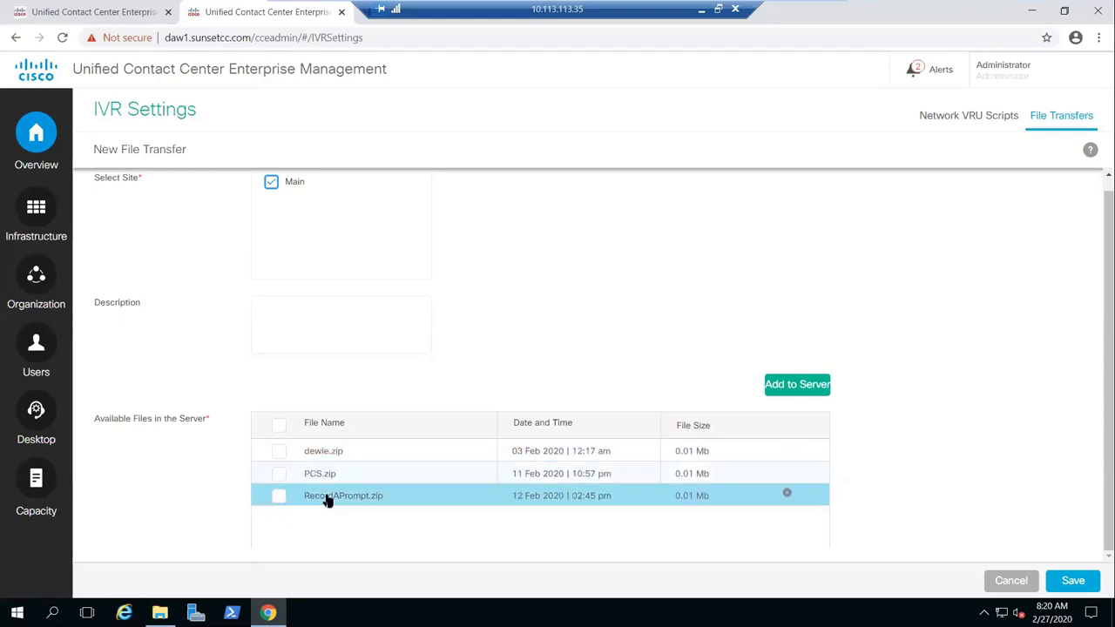
{"action": "left_click", "coordinate": [786, 389]}
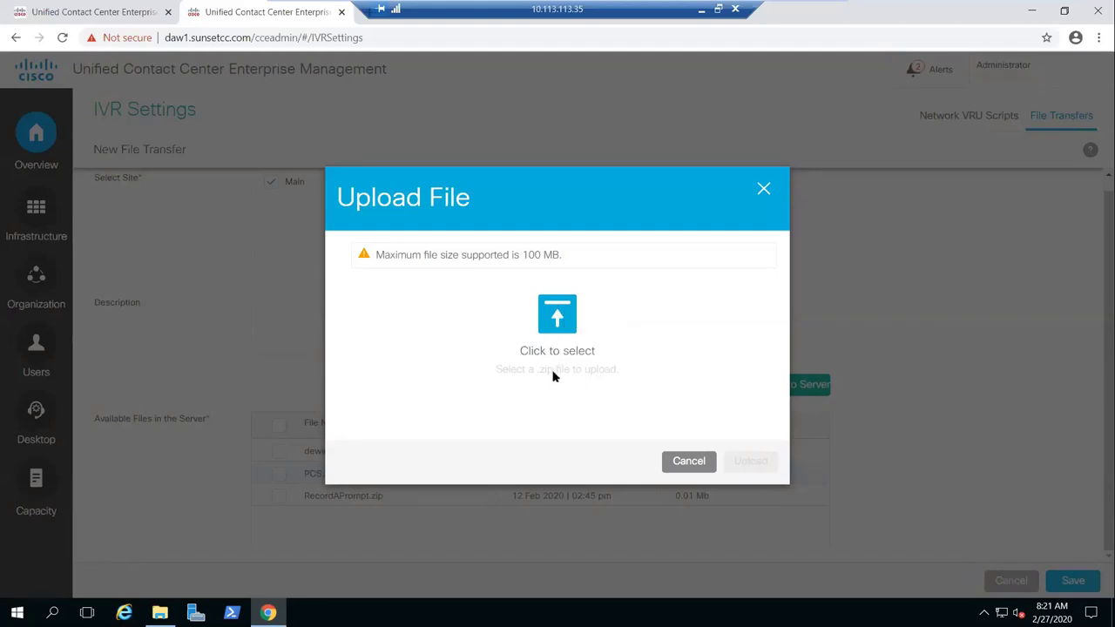
{"action": "left_click_drag", "start_coordinate": [497, 366], "coordinate": [551, 380]}
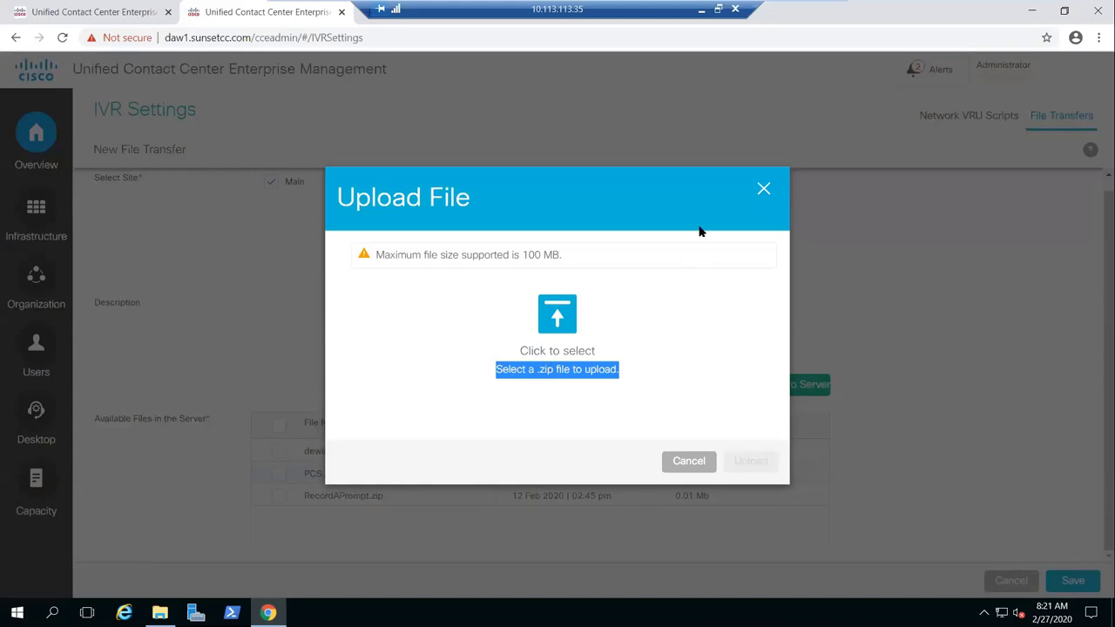
{"action": "left_click", "coordinate": [764, 191]}
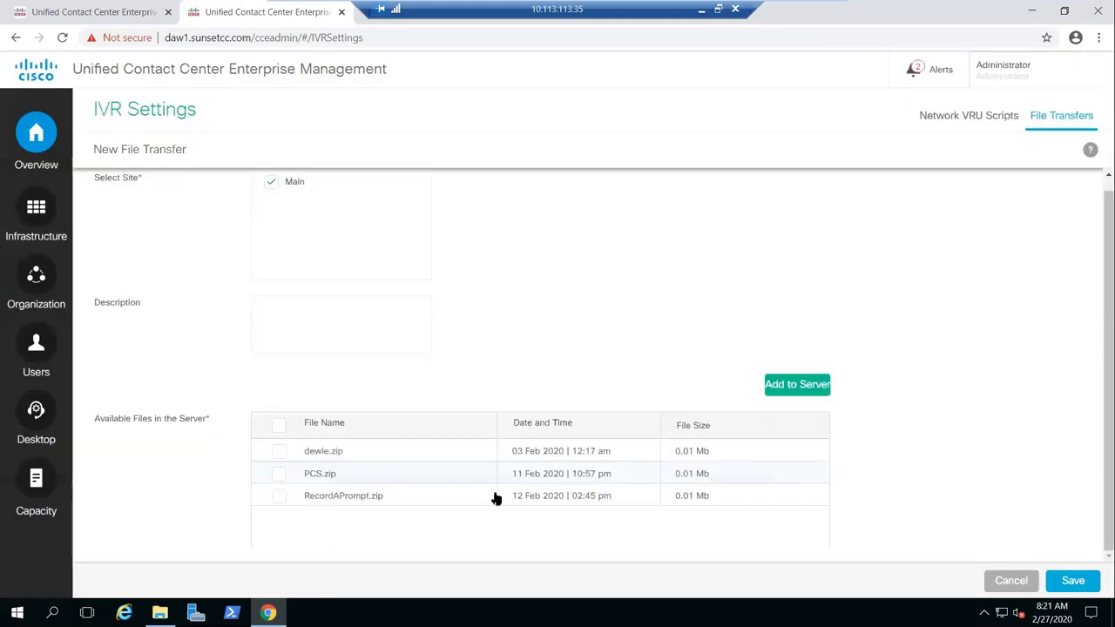
{"action": "left_click", "coordinate": [281, 496]}
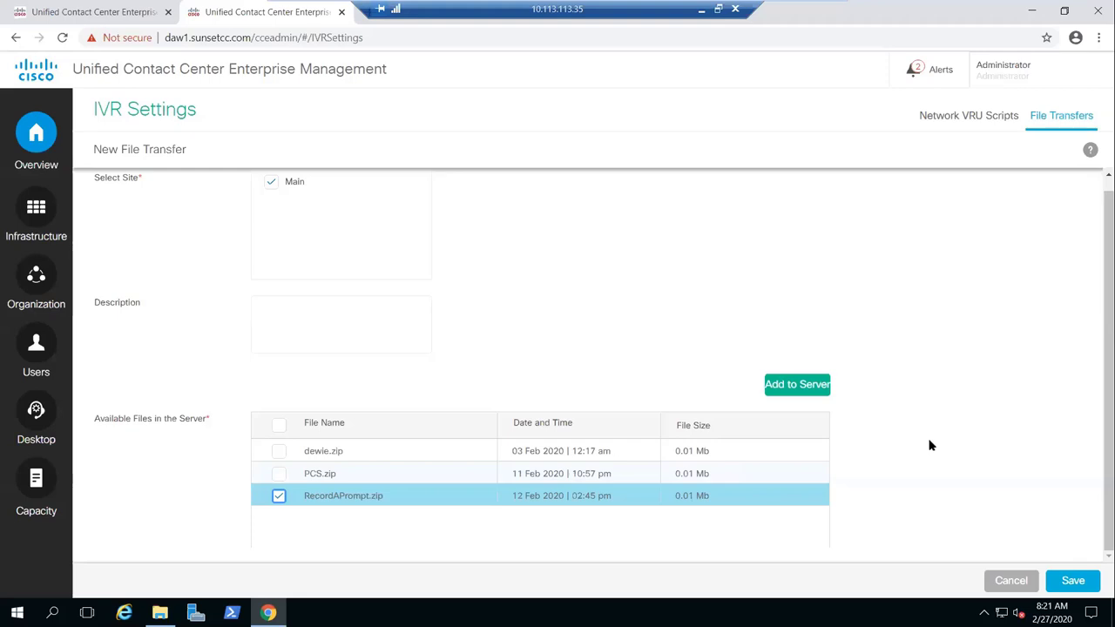
{"action": "left_click", "coordinate": [36, 132]}
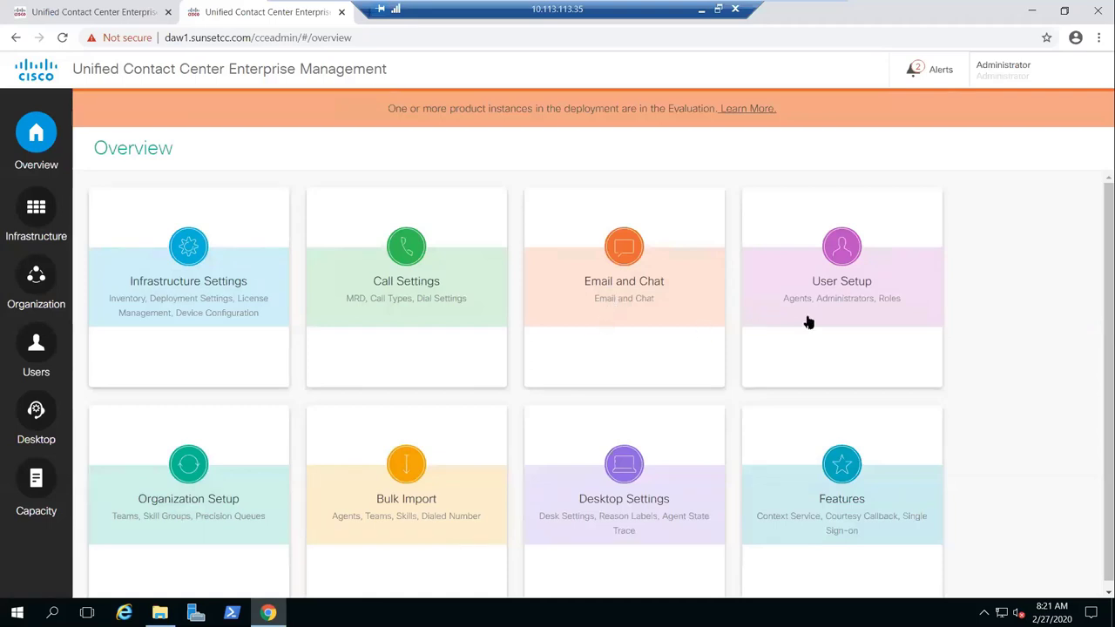
Open a New Agent form from User Setup > Agents.
{"action": "left_click", "coordinate": [843, 283]}
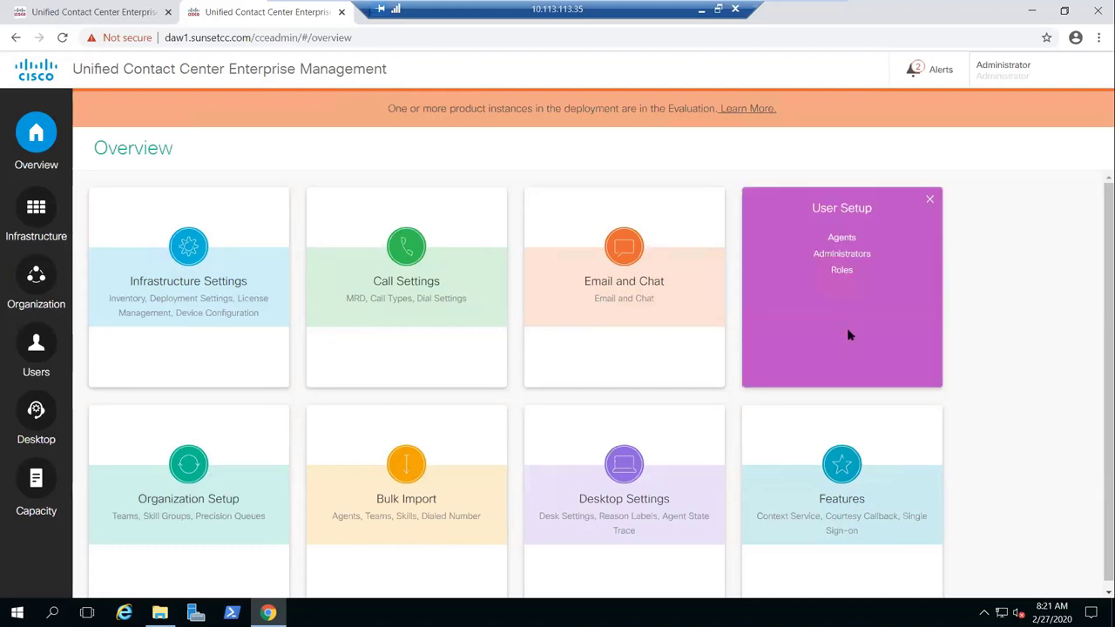
{"action": "left_click", "coordinate": [841, 239]}
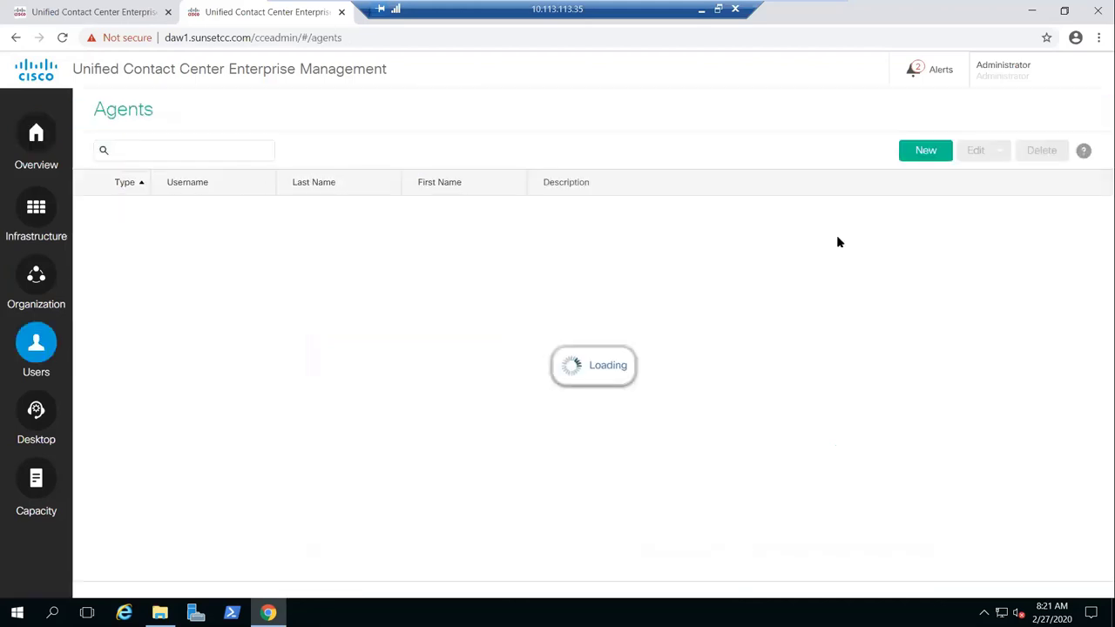
{"action": "left_click", "coordinate": [921, 151]}
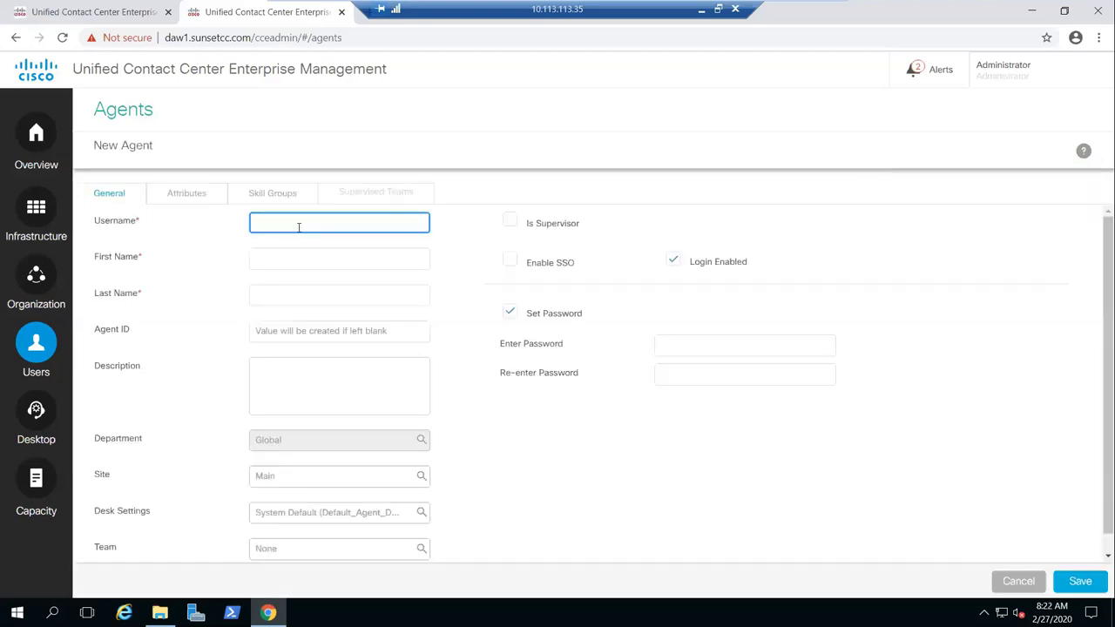
Enter the agent's username, first name and last name, then view its empty Attributes list.
{"action": "type", "text": "Bruce"}
{"action": "left_click", "coordinate": [261, 272]}
{"action": "left_click", "coordinate": [281, 260]}
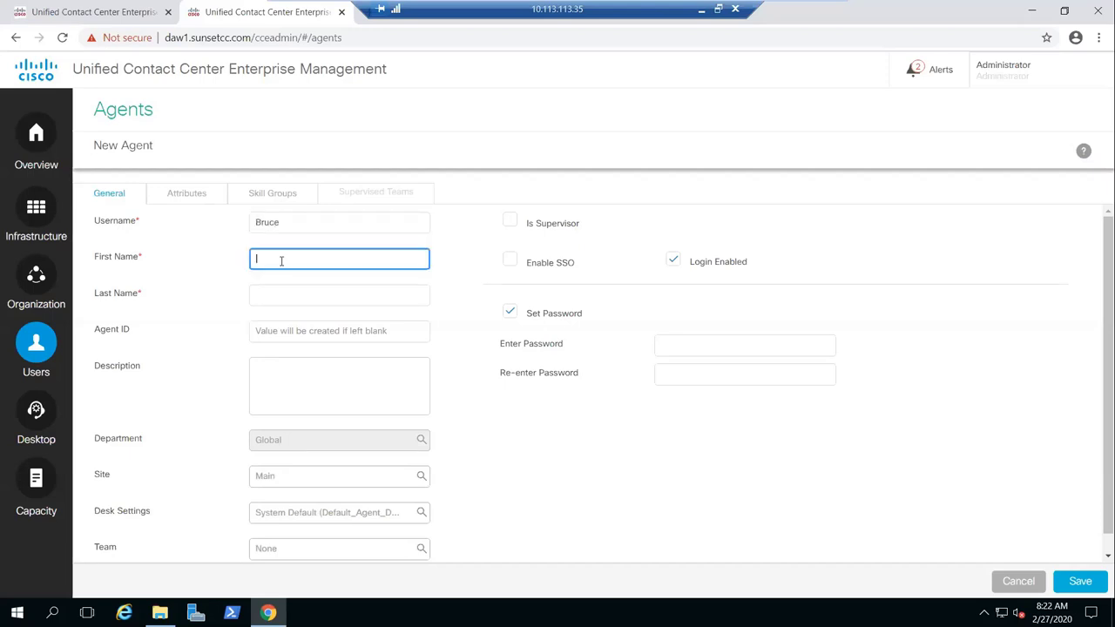
{"action": "left_click", "coordinate": [287, 302]}
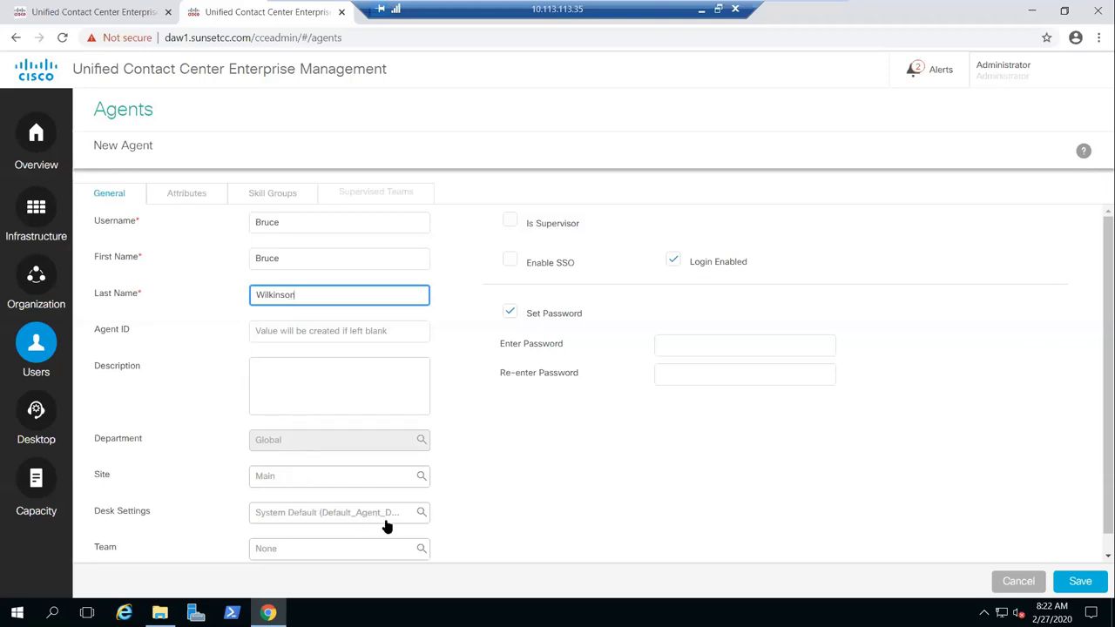
{"action": "scroll", "coordinate": [356, 520], "scroll_direction": "down", "scroll_amount": 1}
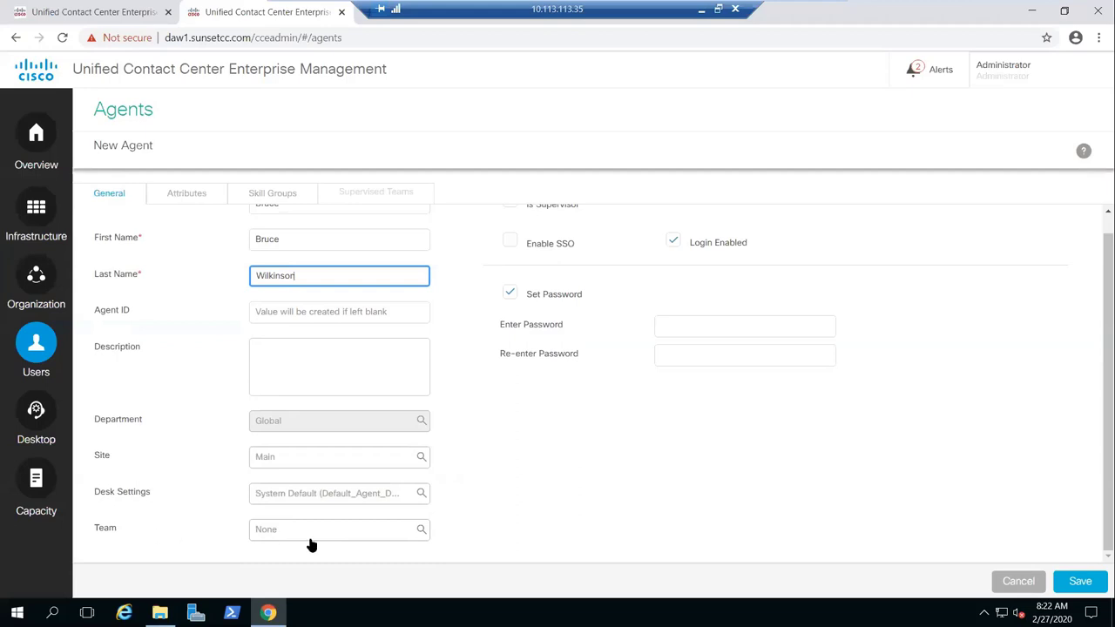
{"action": "scroll", "coordinate": [523, 523], "scroll_direction": "up", "scroll_amount": 1}
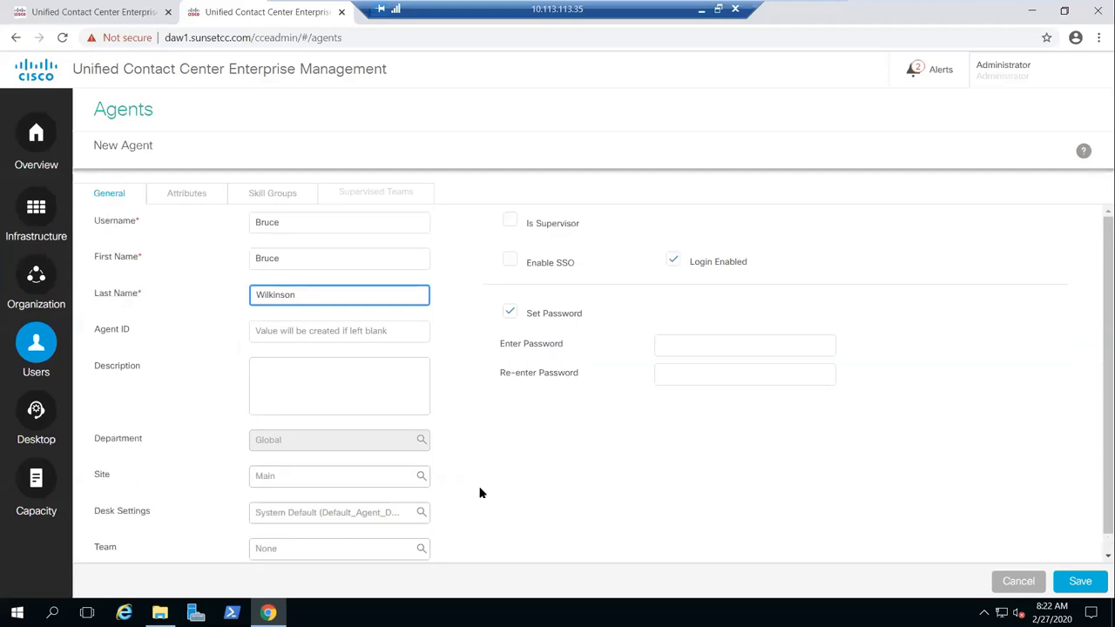
{"action": "left_click", "coordinate": [178, 196]}
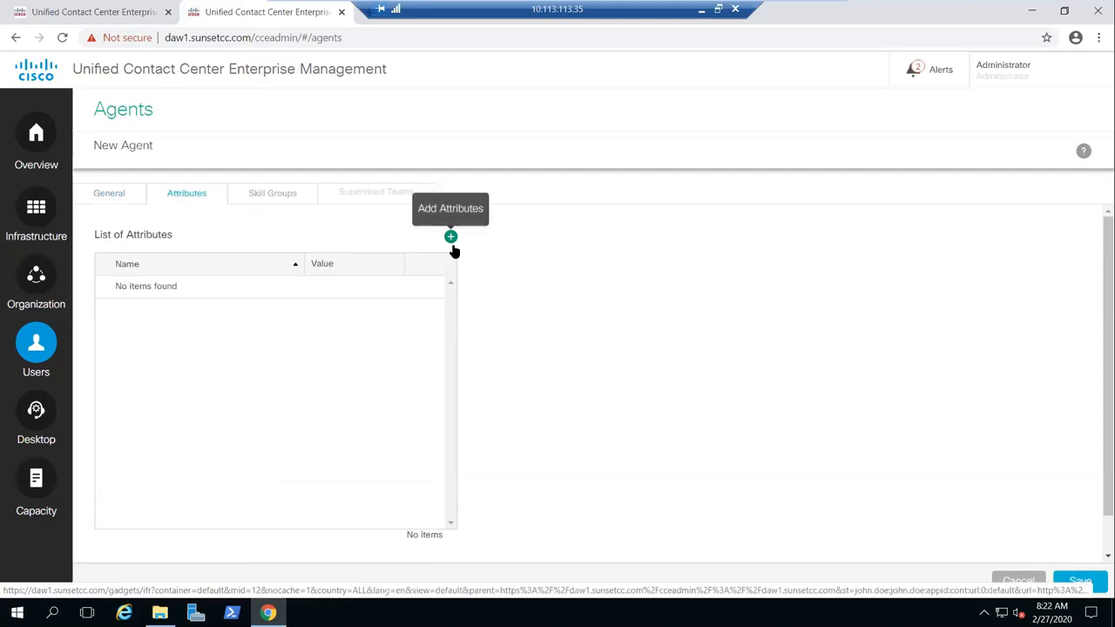
Confirm the new agent has no skill groups, then go back to its General details.
{"action": "left_click", "coordinate": [271, 194]}
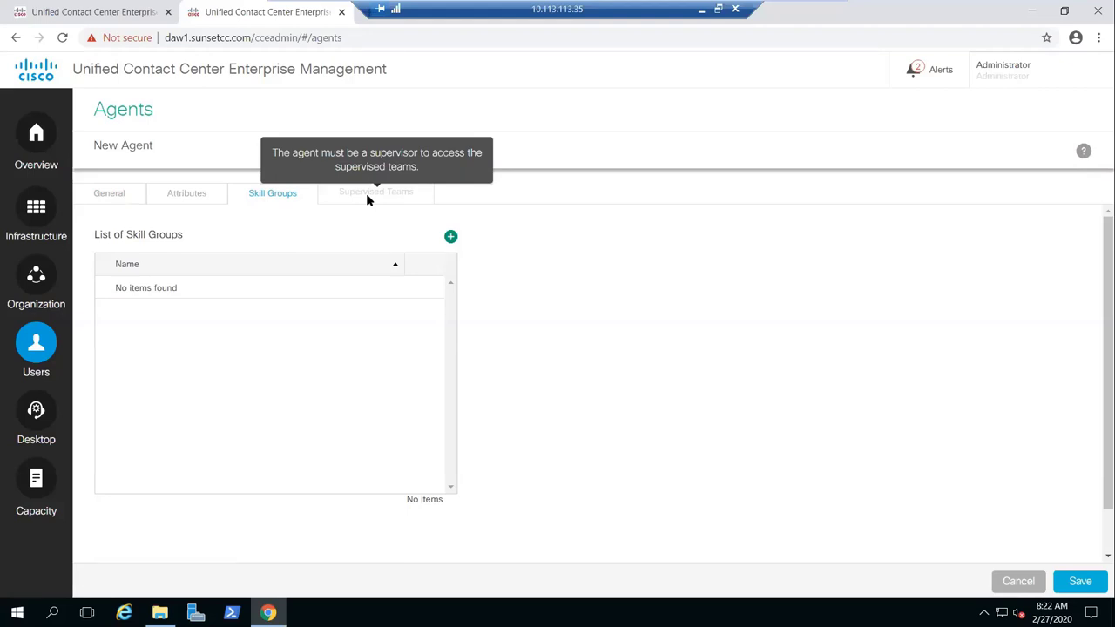
{"action": "left_click", "coordinate": [110, 194]}
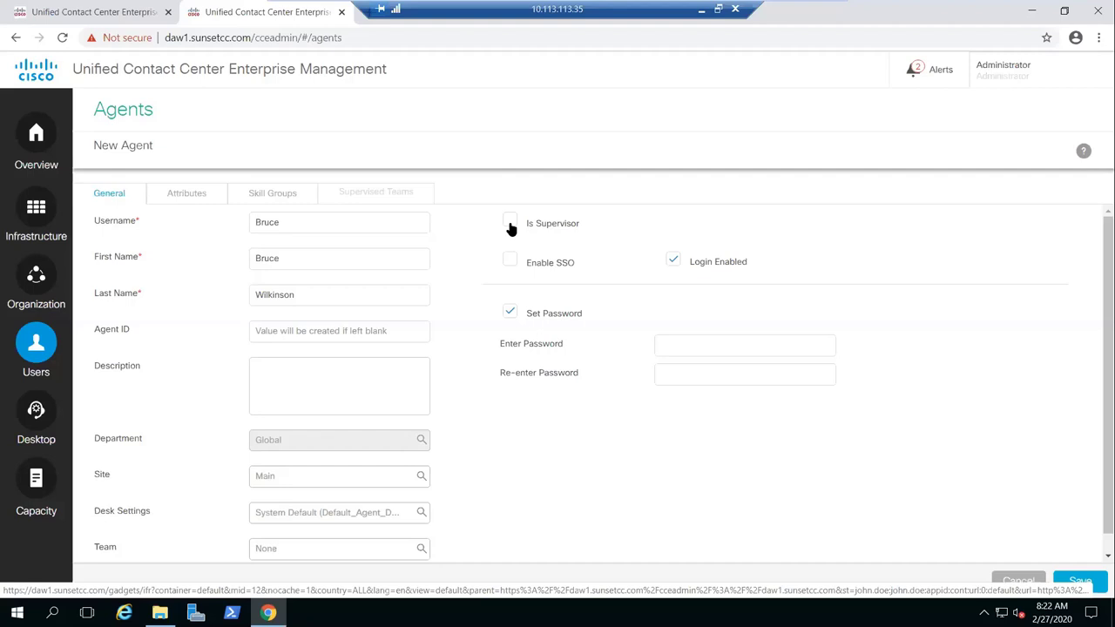
Give the new agent a confirmed password, save it, and go back to Overview.
{"action": "left_click", "coordinate": [673, 347]}
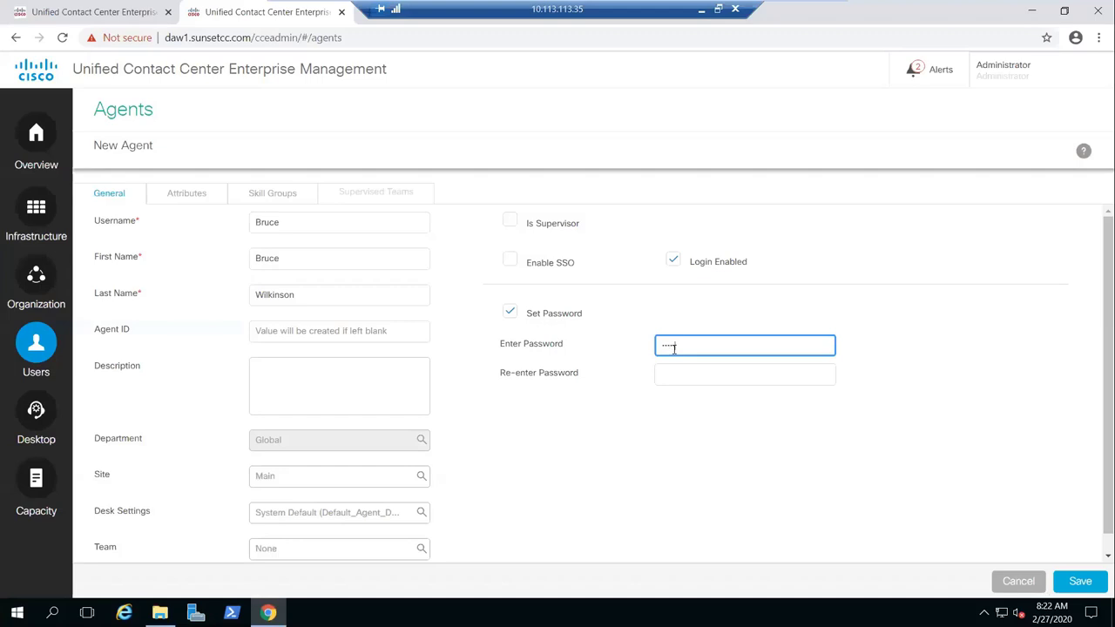
{"action": "left_click", "coordinate": [674, 374]}
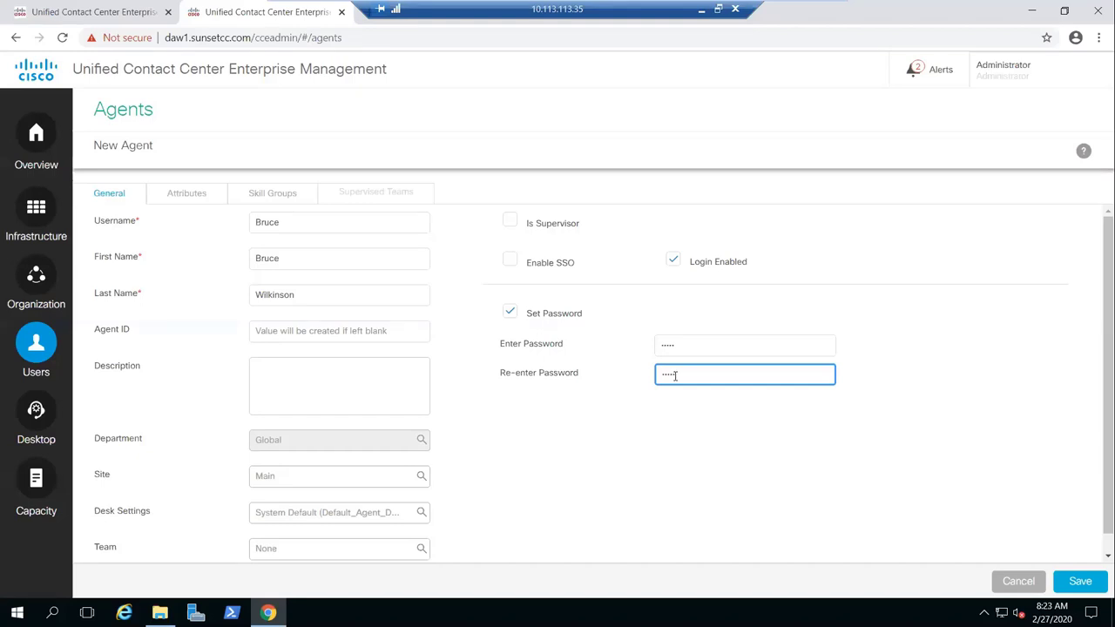
{"action": "left_click", "coordinate": [1077, 582]}
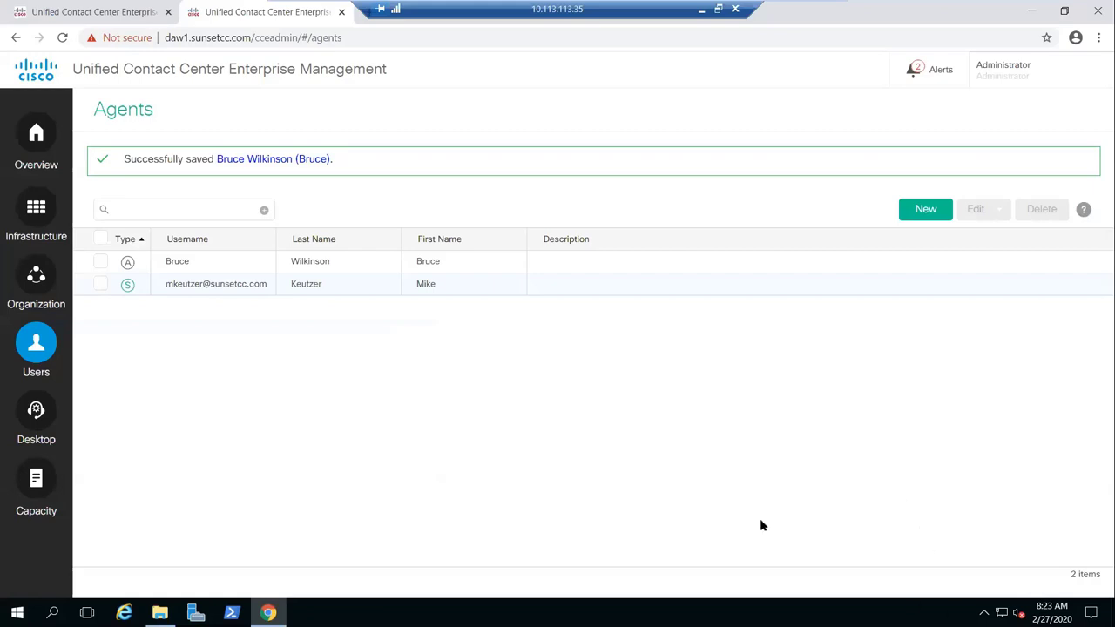
{"action": "left_click", "coordinate": [31, 137]}
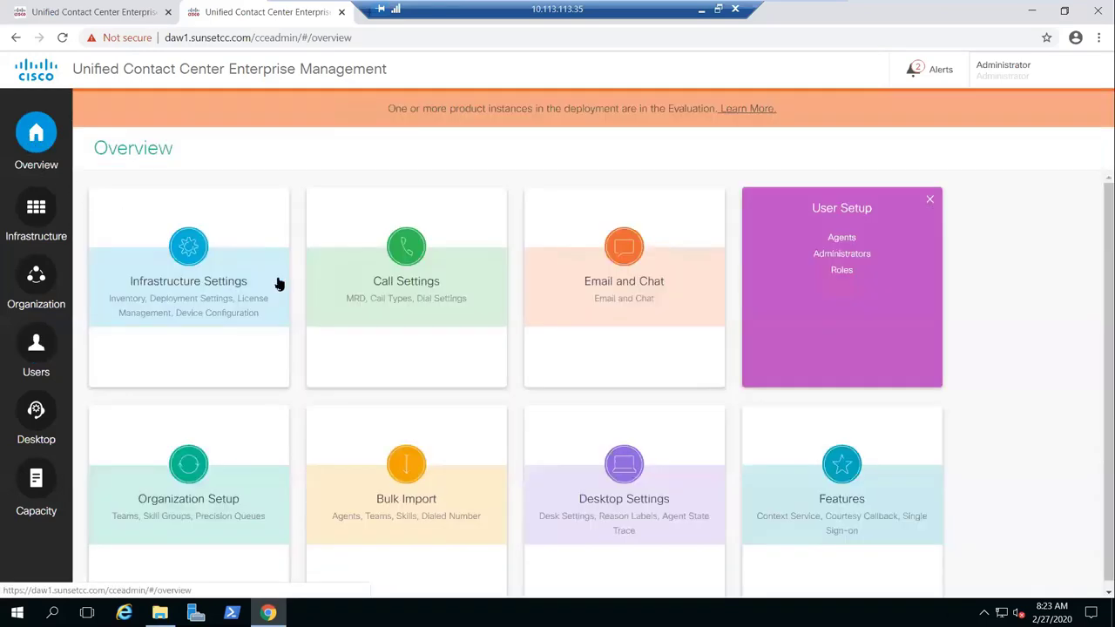
Check the Teams list (only TeamSunset), then go to the Skills page via Overview.
{"action": "left_click", "coordinate": [185, 474]}
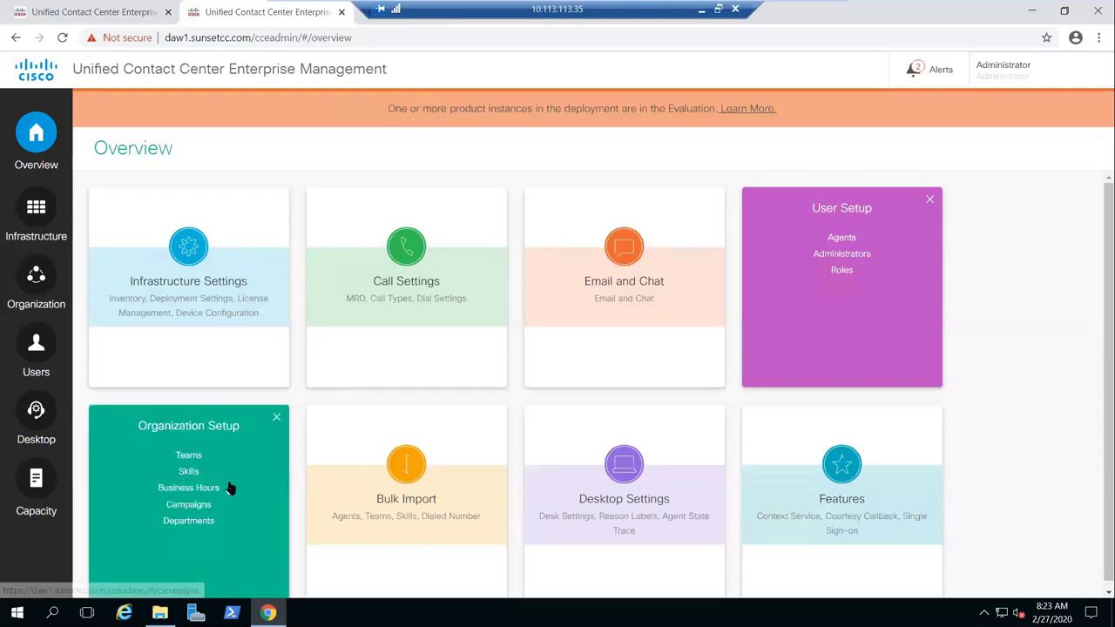
{"action": "left_click", "coordinate": [187, 458]}
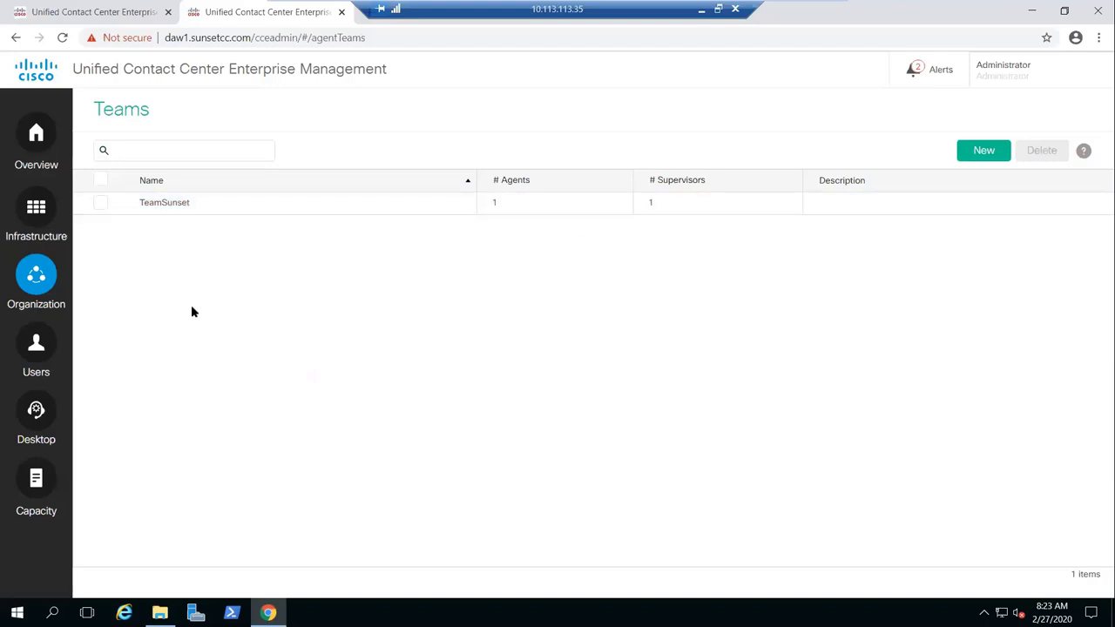
{"action": "left_click", "coordinate": [37, 137]}
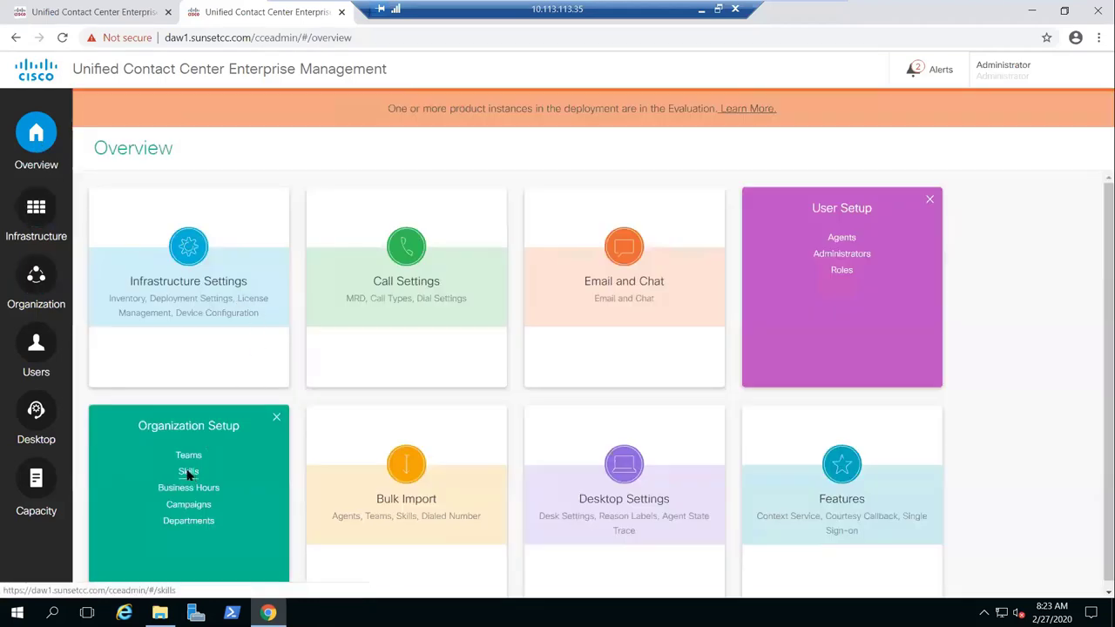
{"action": "left_click", "coordinate": [187, 470]}
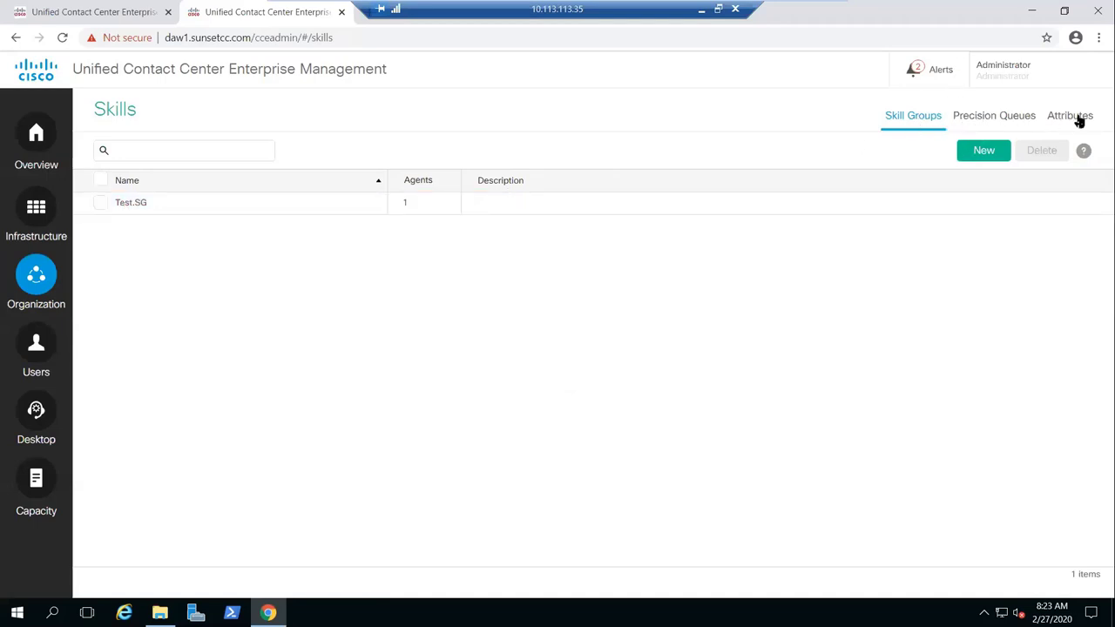
Create and save skill group 'Demo' with the new agent as its only member.
{"action": "left_click", "coordinate": [981, 152]}
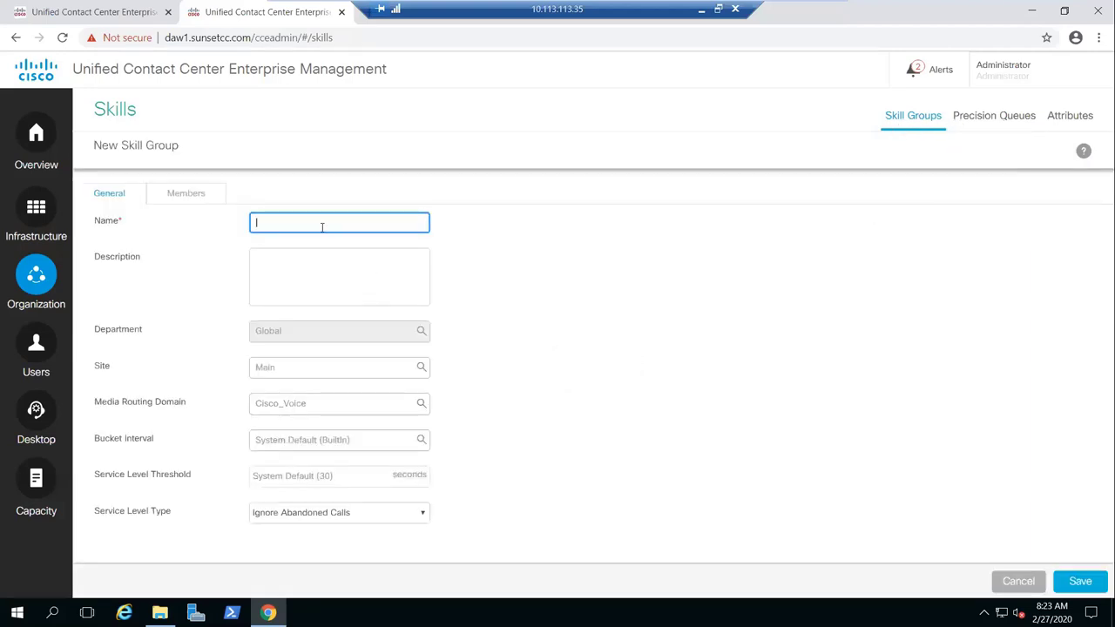
{"action": "type", "text": "Demo"}
{"action": "left_click", "coordinate": [184, 195]}
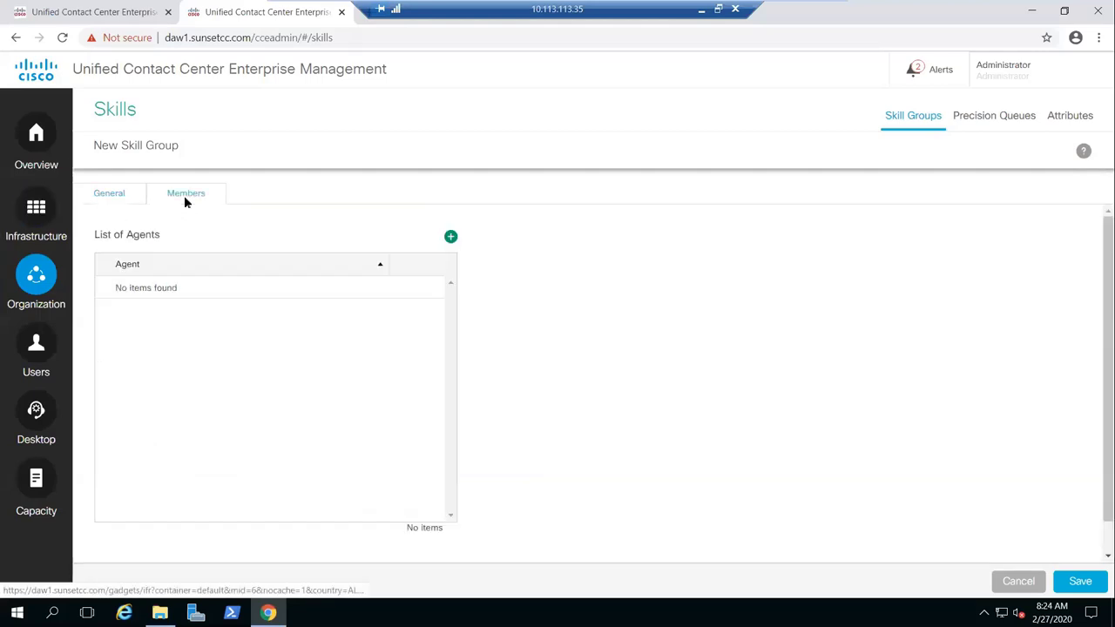
{"action": "left_click", "coordinate": [451, 237]}
{"action": "left_click", "coordinate": [525, 361]}
{"action": "left_click", "coordinate": [511, 333]}
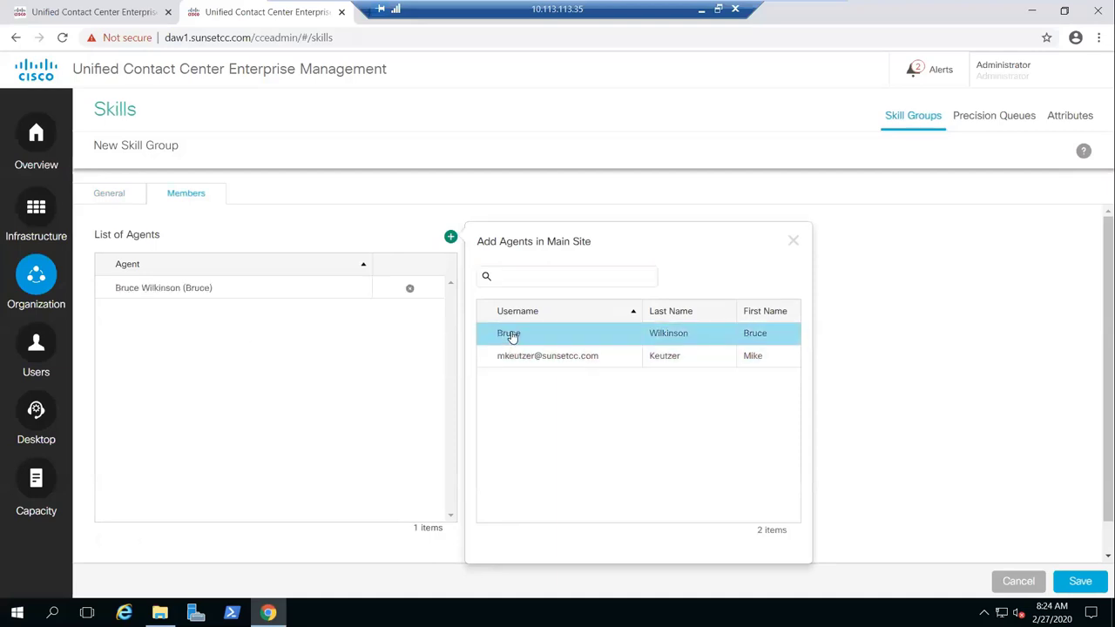
{"action": "left_click", "coordinate": [1077, 584]}
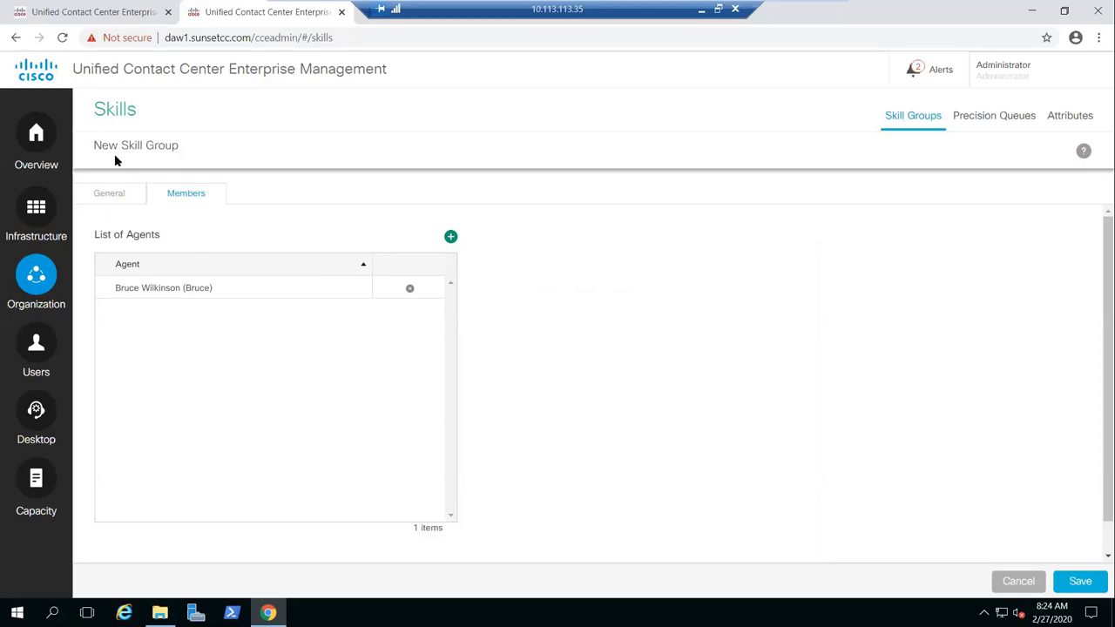
{"action": "left_click", "coordinate": [1079, 582]}
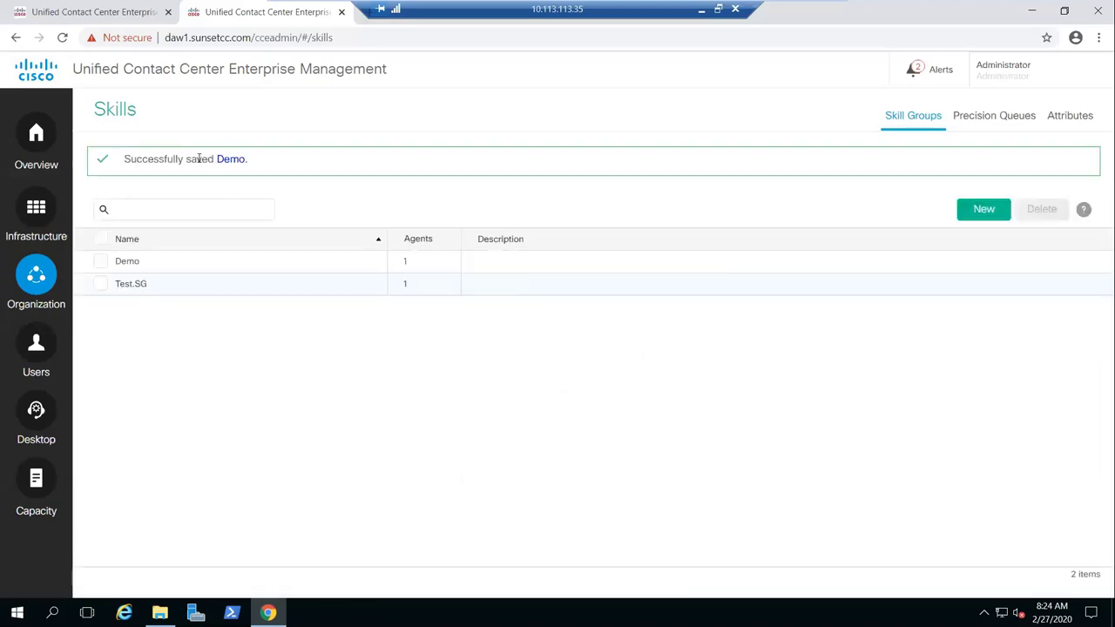
Review Precision Queues and the saved Demo group, then start a blank New Skill Group form.
{"action": "left_click", "coordinate": [989, 120]}
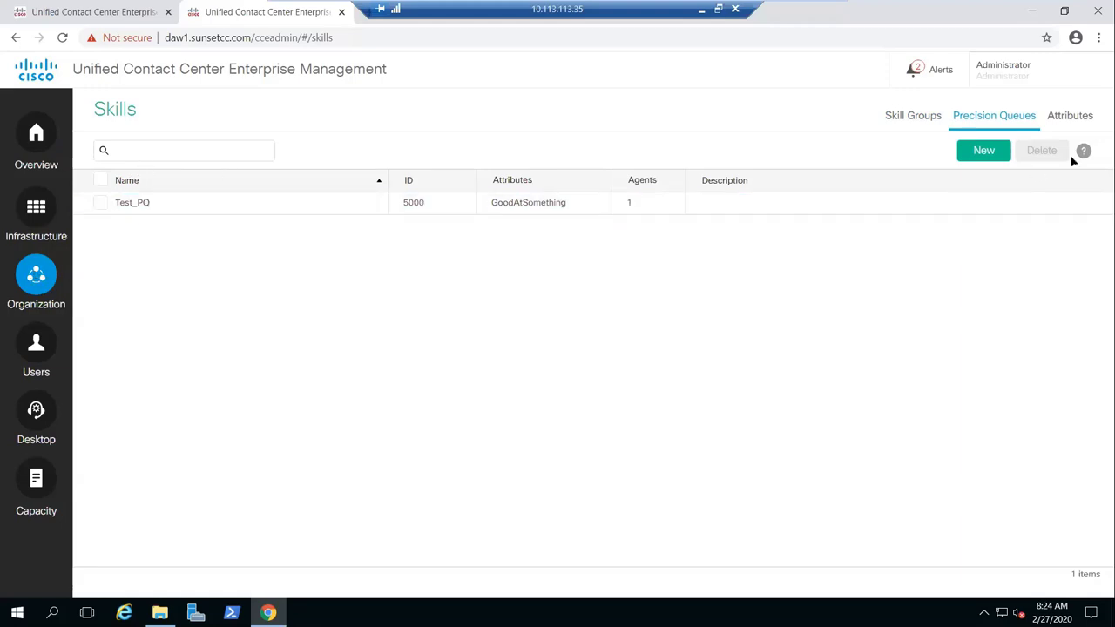
{"action": "left_click", "coordinate": [887, 122]}
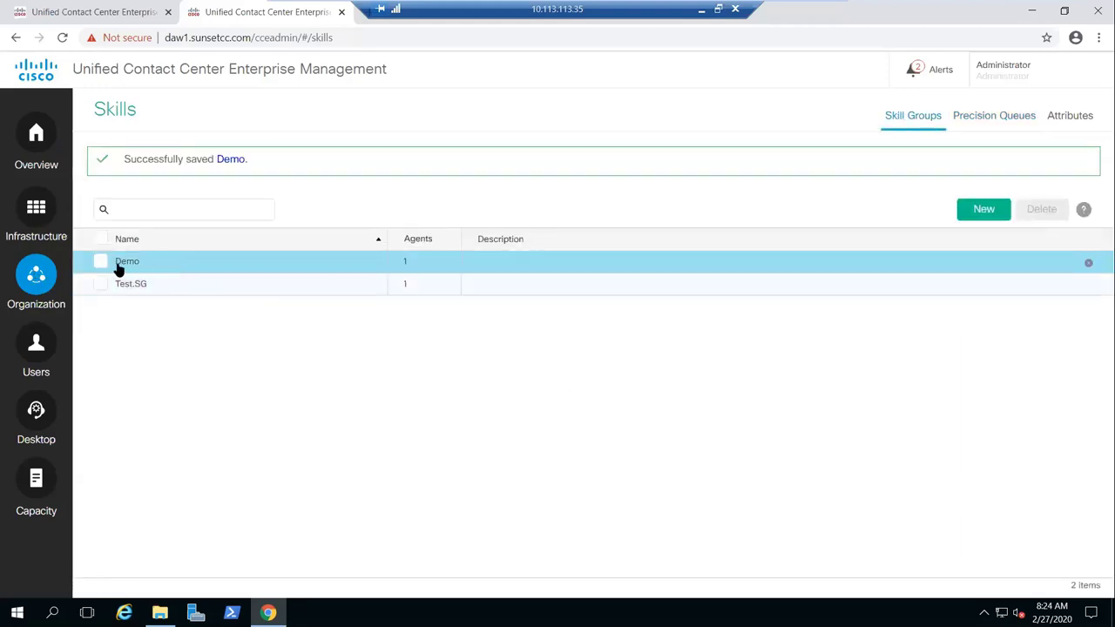
{"action": "left_click", "coordinate": [125, 262]}
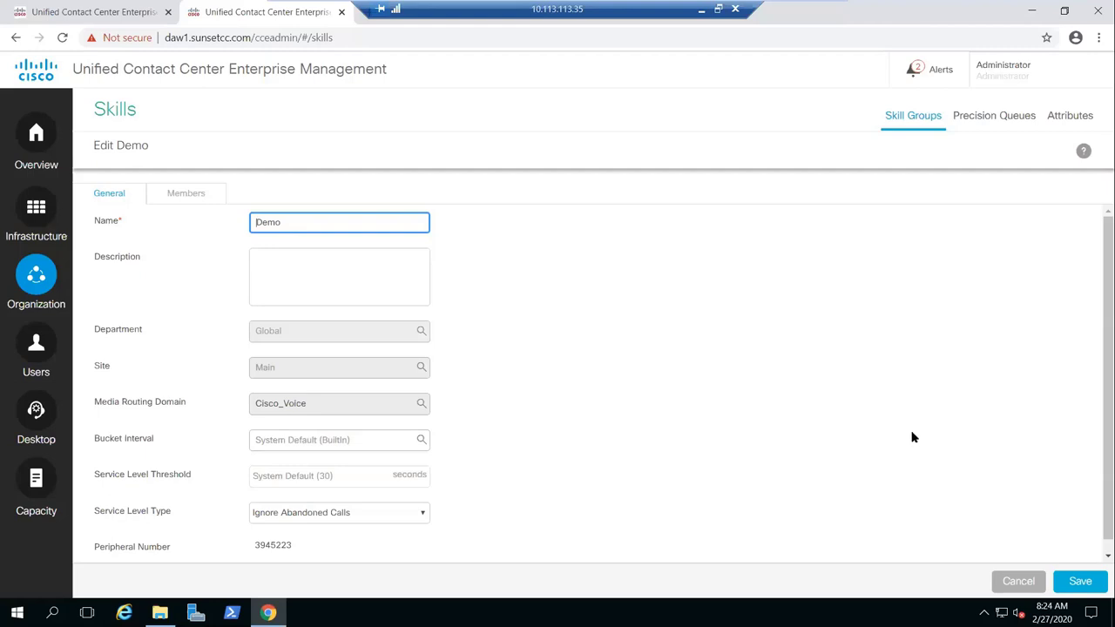
{"action": "scroll", "coordinate": [628, 444], "scroll_direction": "down", "scroll_amount": 1}
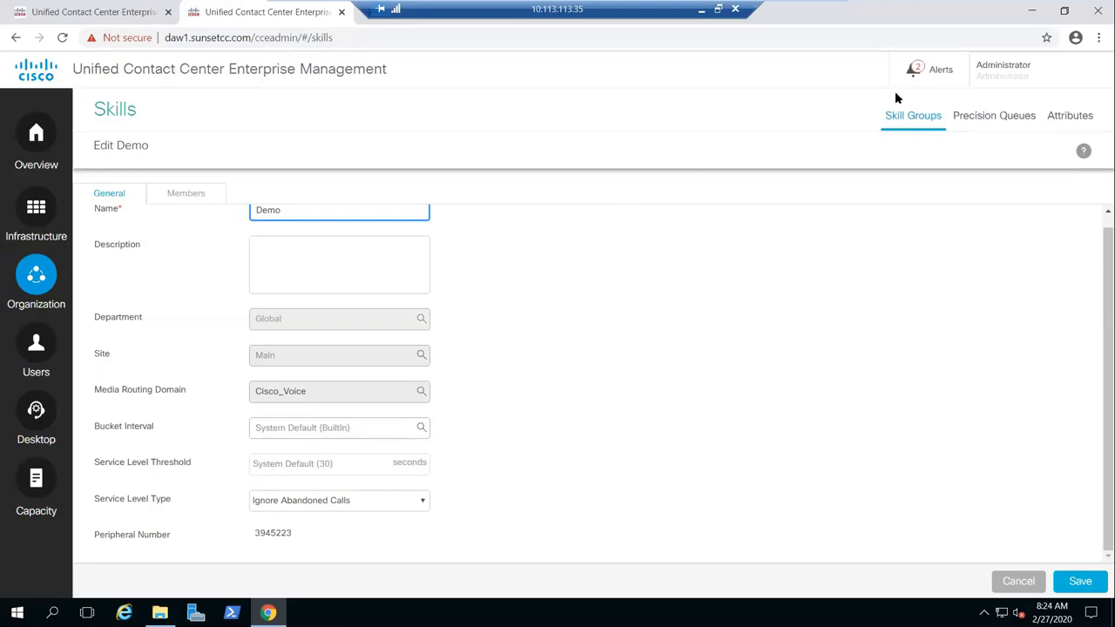
{"action": "scroll", "coordinate": [1095, 318], "scroll_direction": "up", "scroll_amount": 1}
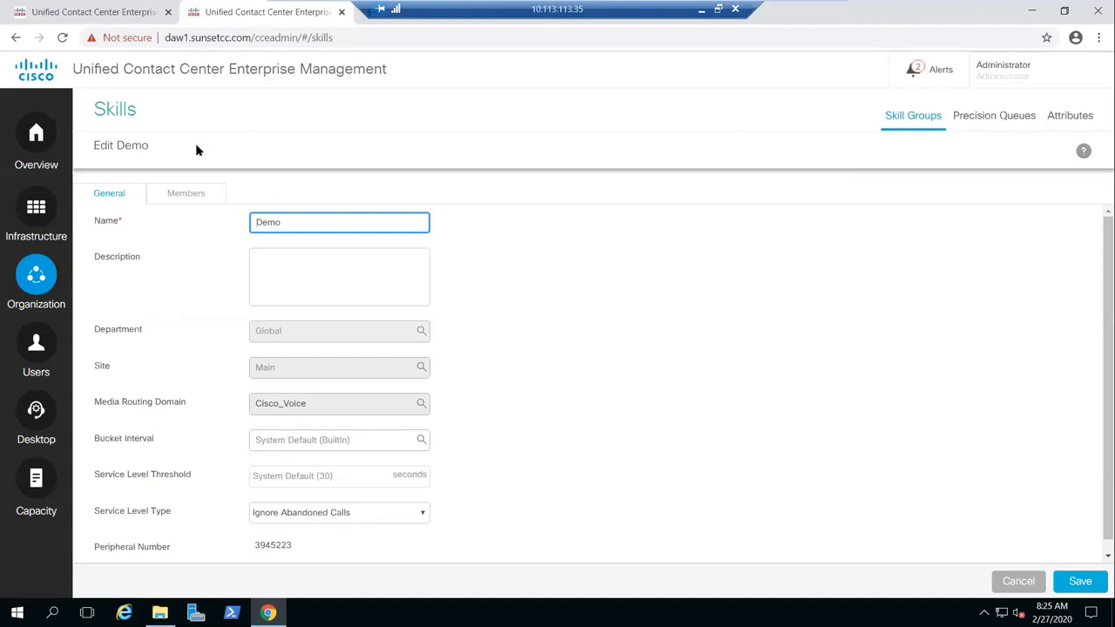
{"action": "left_click", "coordinate": [909, 125]}
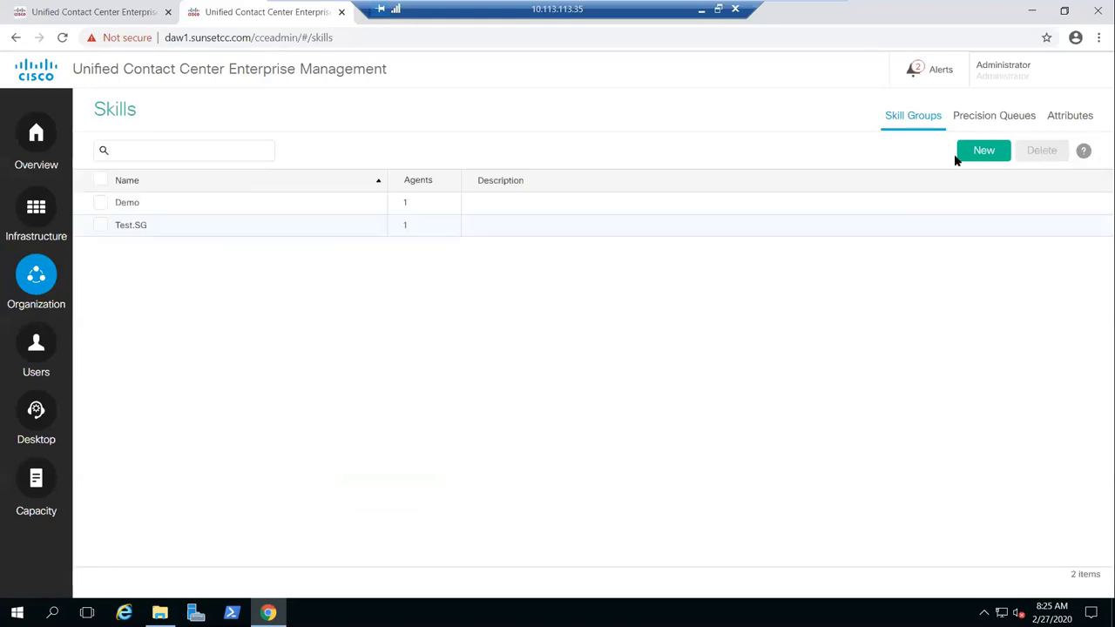
{"action": "left_click", "coordinate": [982, 151]}
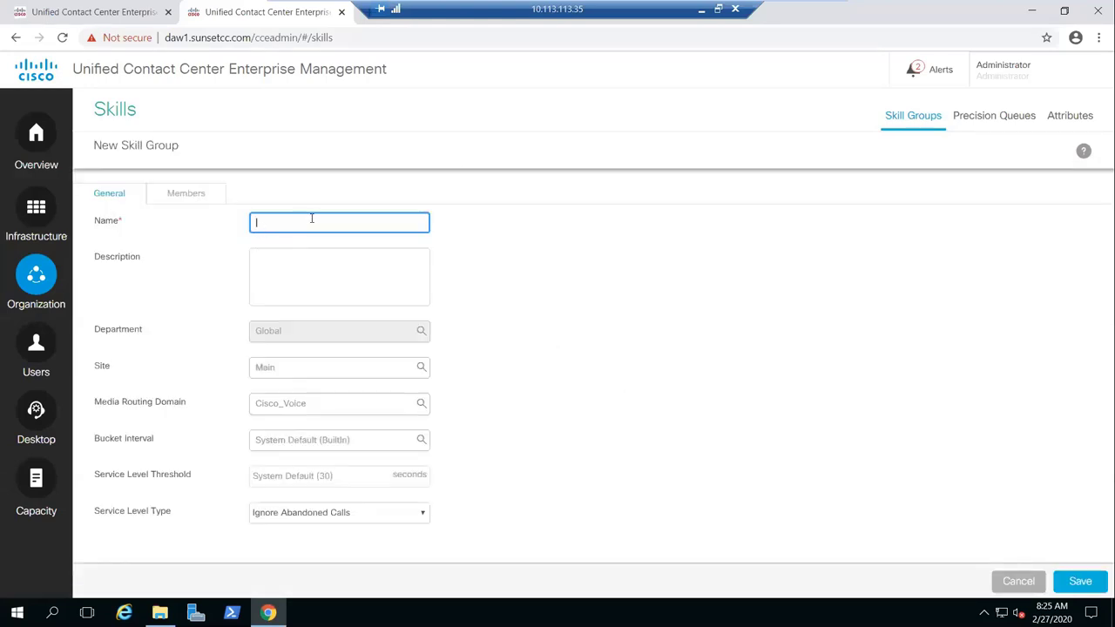
Name the group 'demo2', add the second listed agent as a member, and save.
{"action": "type", "text": "demo2"}
{"action": "left_click", "coordinate": [186, 194]}
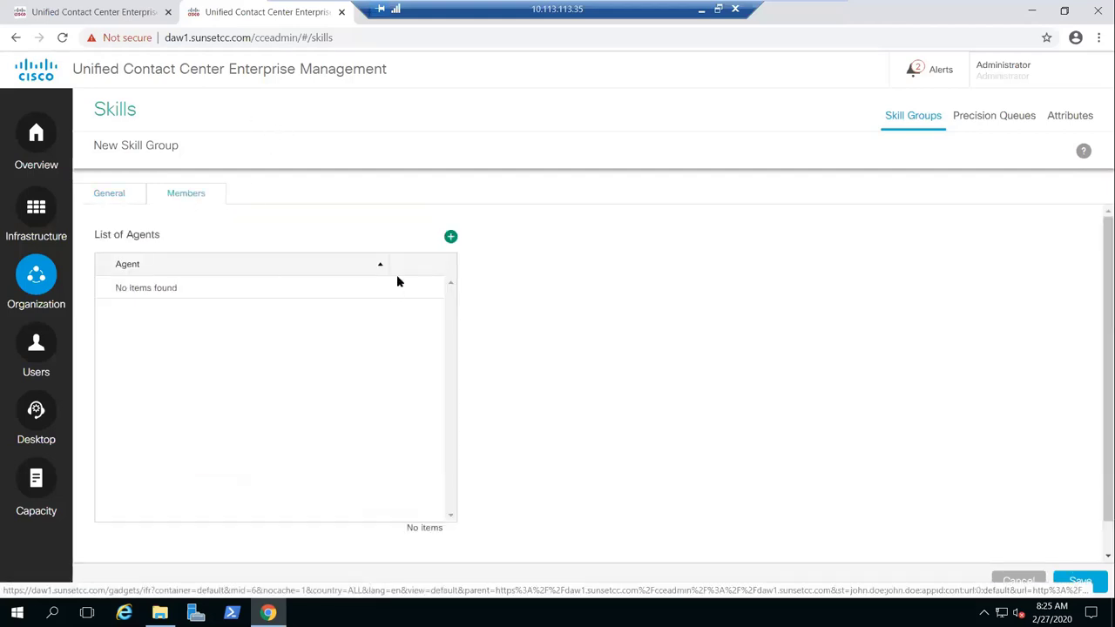
{"action": "left_click", "coordinate": [450, 237]}
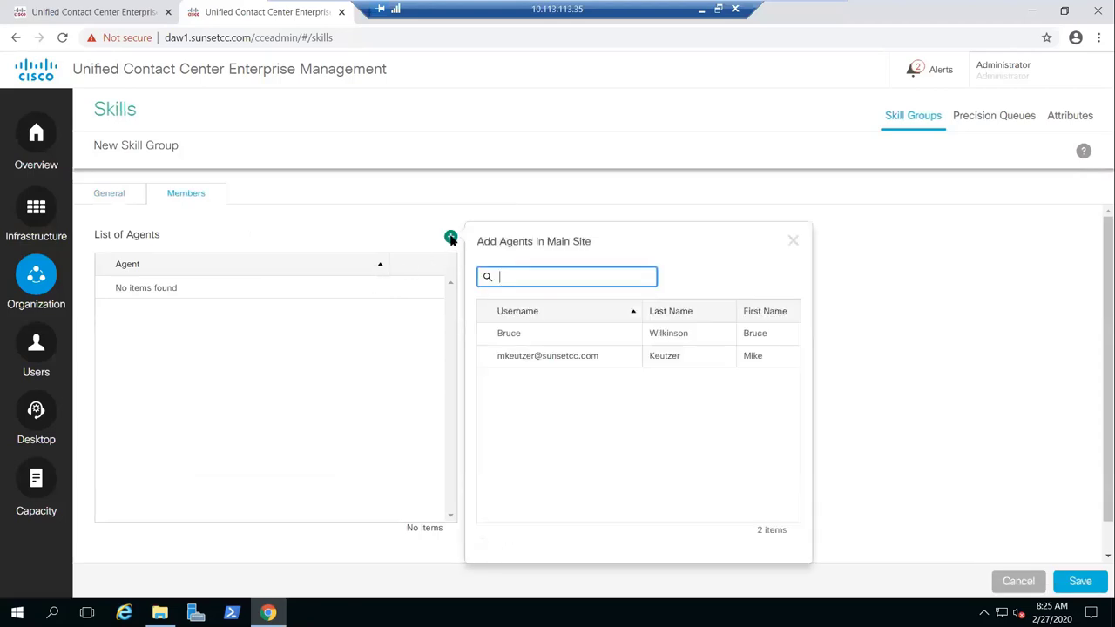
{"action": "left_click", "coordinate": [520, 361]}
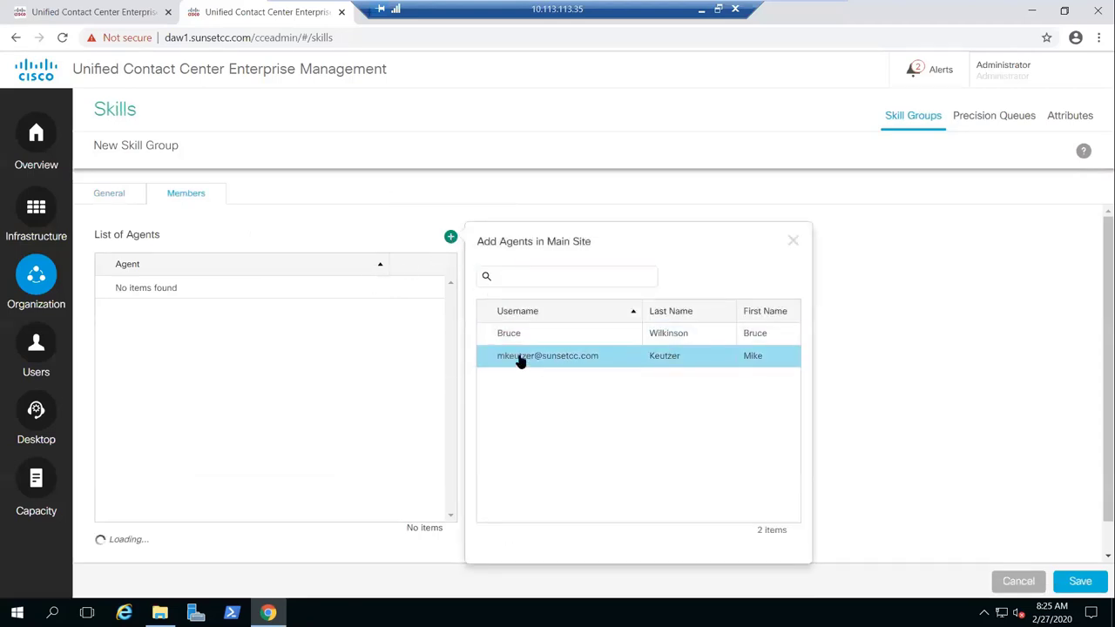
{"action": "left_click", "coordinate": [1077, 589]}
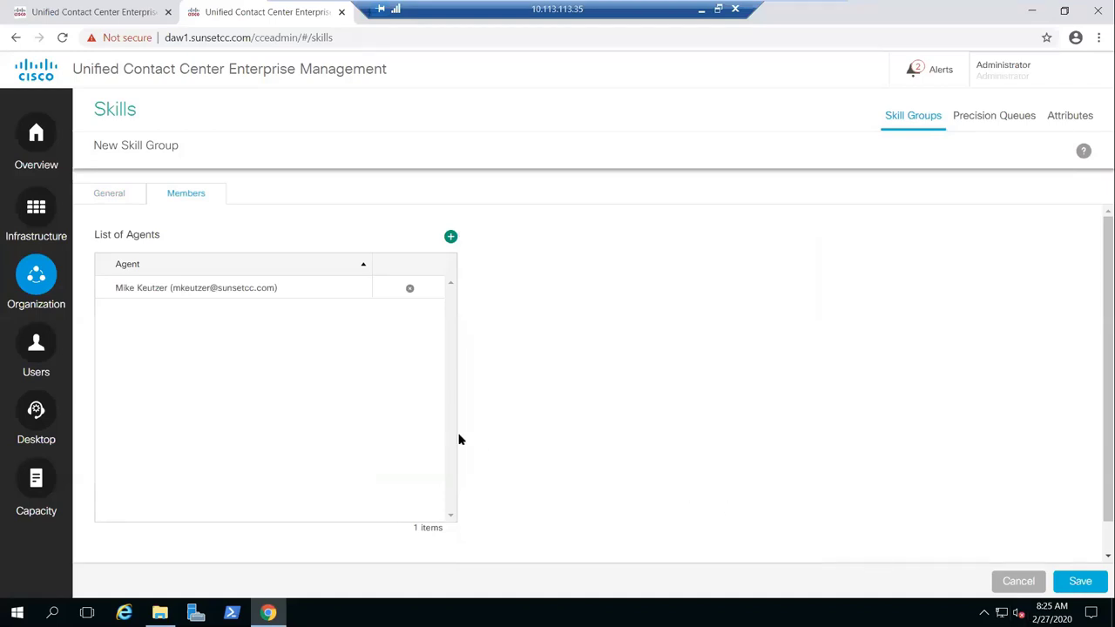
{"action": "left_click", "coordinate": [1079, 583]}
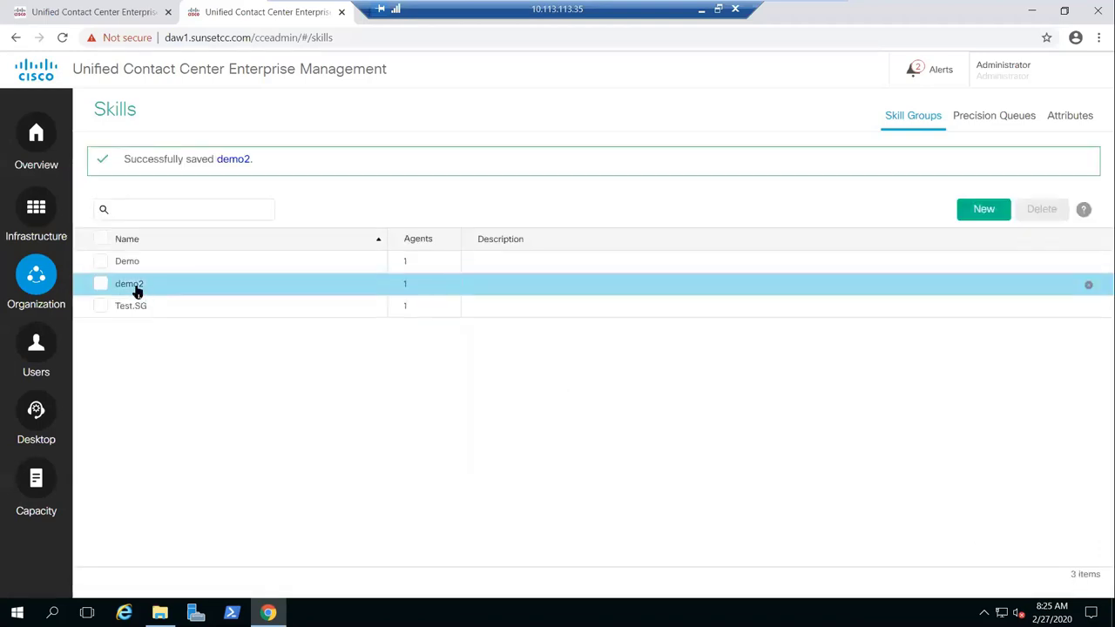
Review demo2's settings, then switch to the Precision Queues list holding Test_PQ.
{"action": "left_click", "coordinate": [135, 289]}
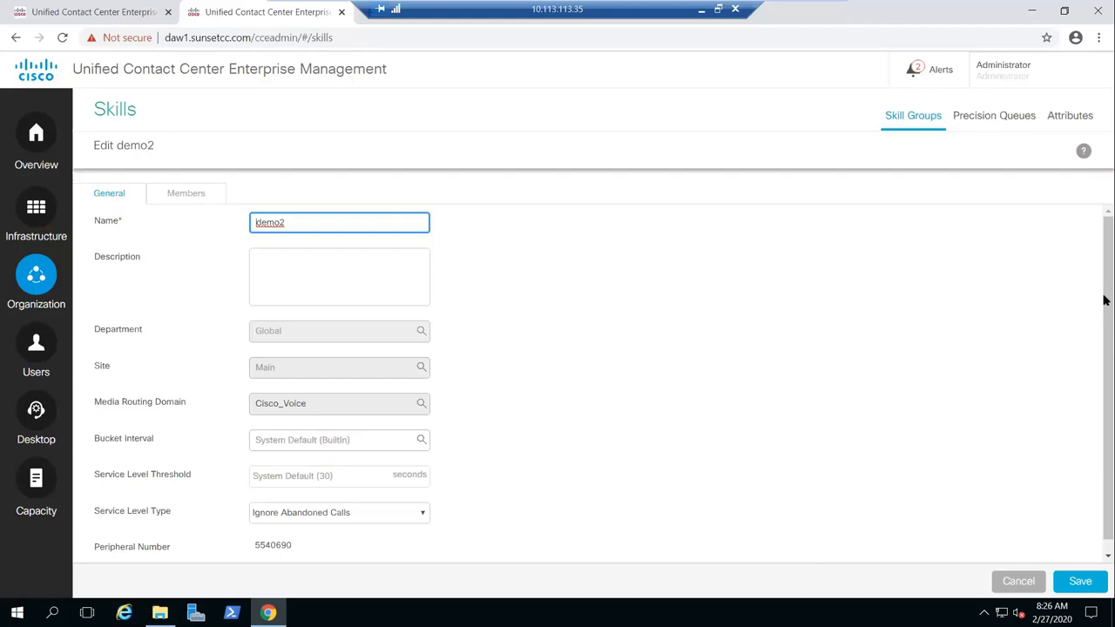
{"action": "left_click", "coordinate": [983, 123]}
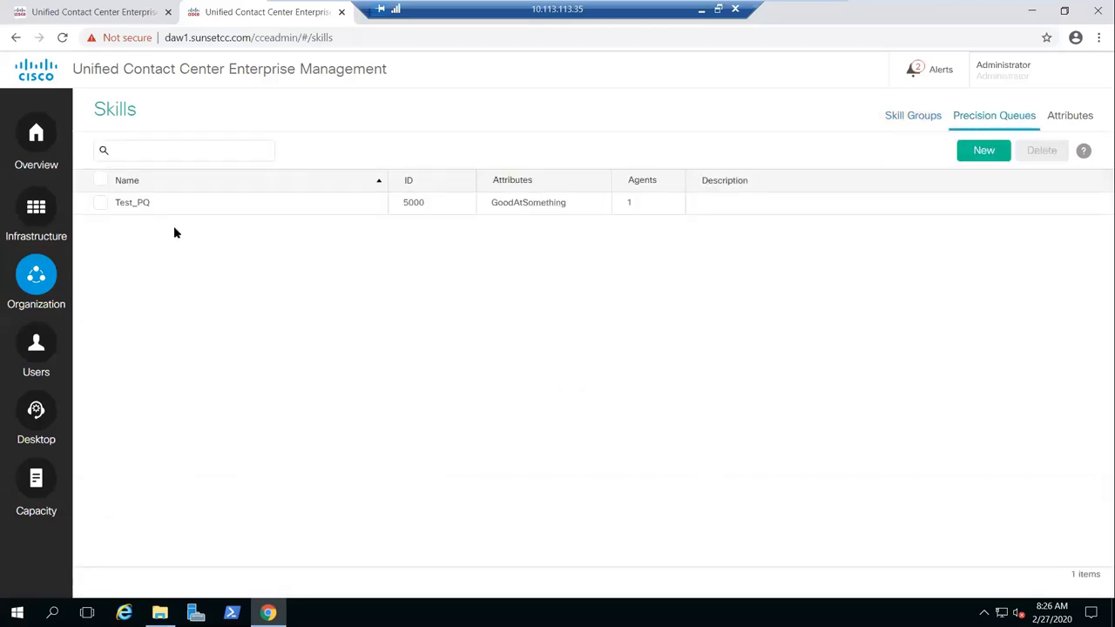
Look over a new precision queue form, then open GoodAtSomething's edit form under Attributes.
{"action": "left_click", "coordinate": [984, 153]}
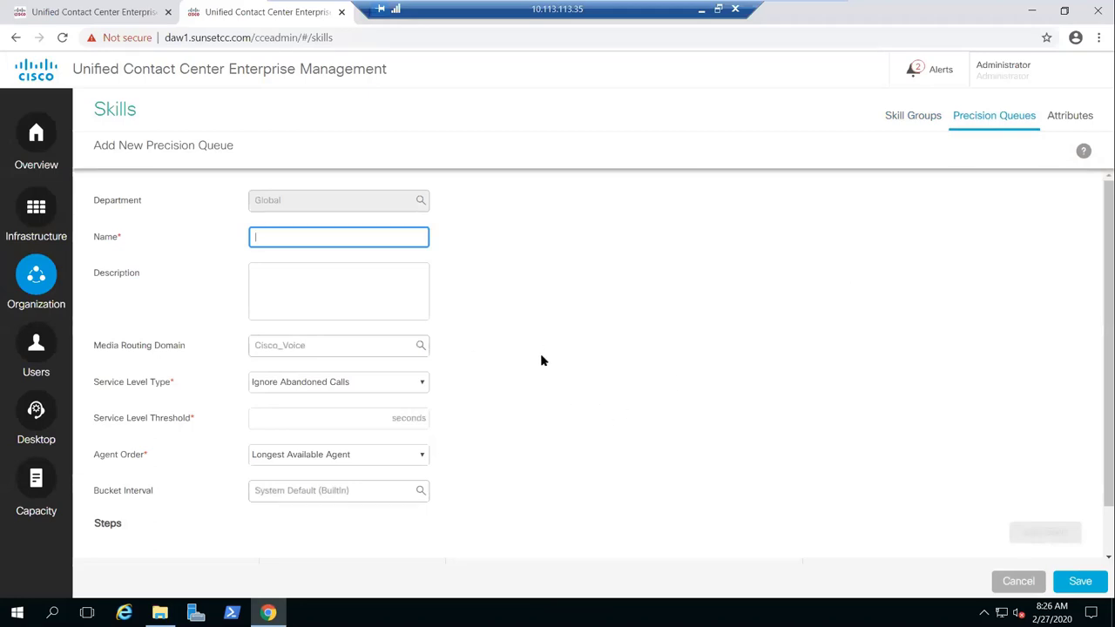
{"action": "scroll", "coordinate": [540, 371], "scroll_direction": "down", "scroll_amount": 1}
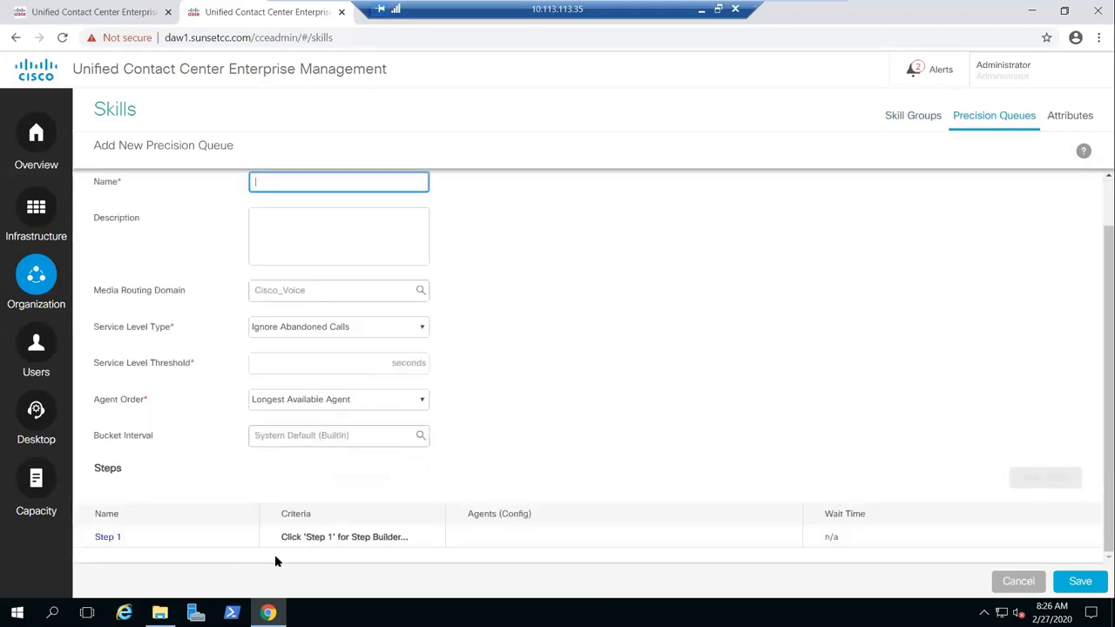
{"action": "scroll", "coordinate": [478, 491], "scroll_direction": "up", "scroll_amount": 1}
{"action": "scroll", "coordinate": [475, 491], "scroll_direction": "down", "scroll_amount": 1}
{"action": "scroll", "coordinate": [469, 494], "scroll_direction": "up", "scroll_amount": 1}
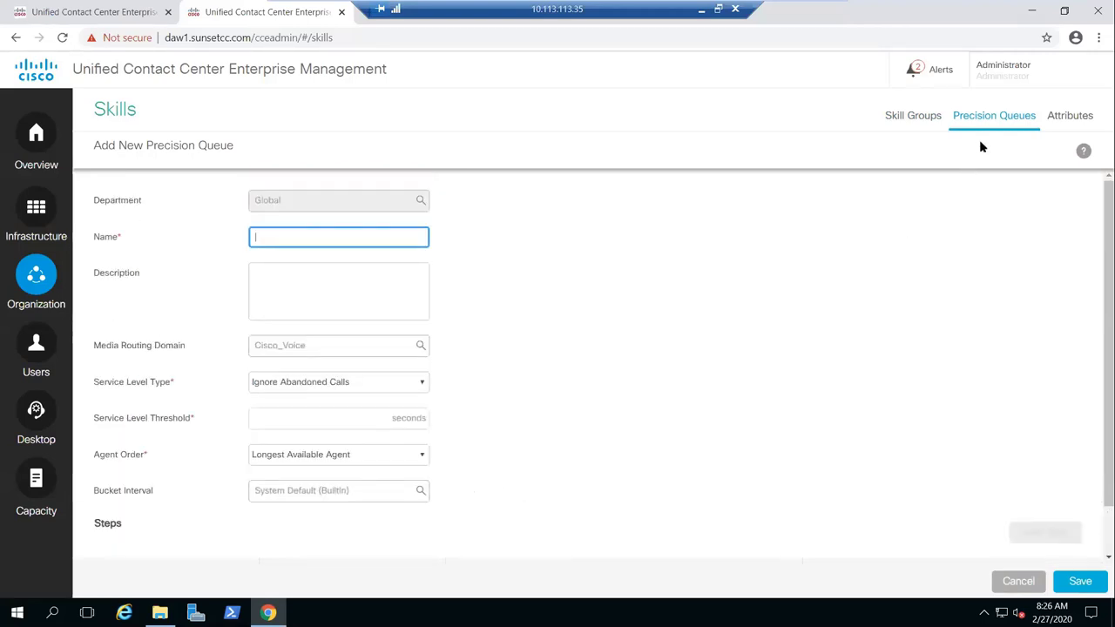
{"action": "left_click", "coordinate": [1067, 116]}
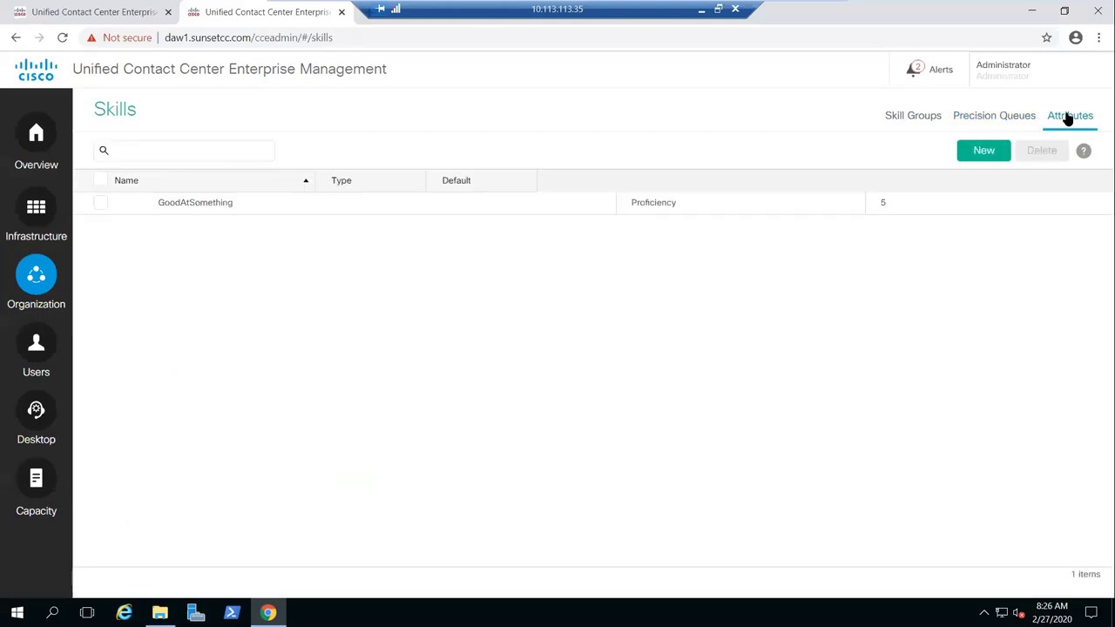
{"action": "left_click", "coordinate": [153, 207]}
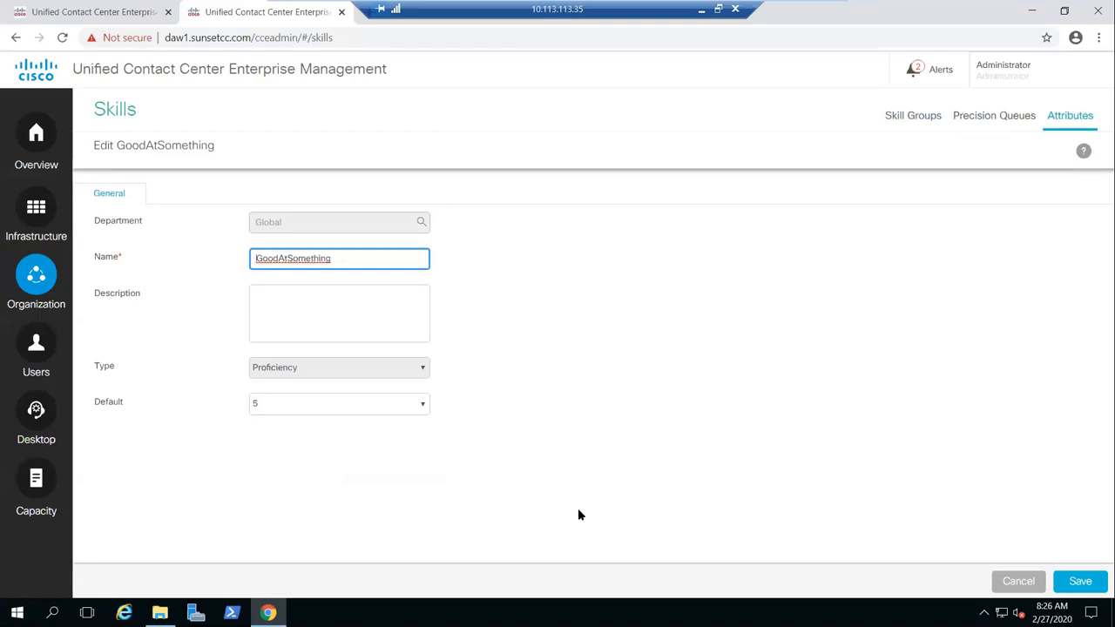
{"action": "left_click", "coordinate": [427, 372]}
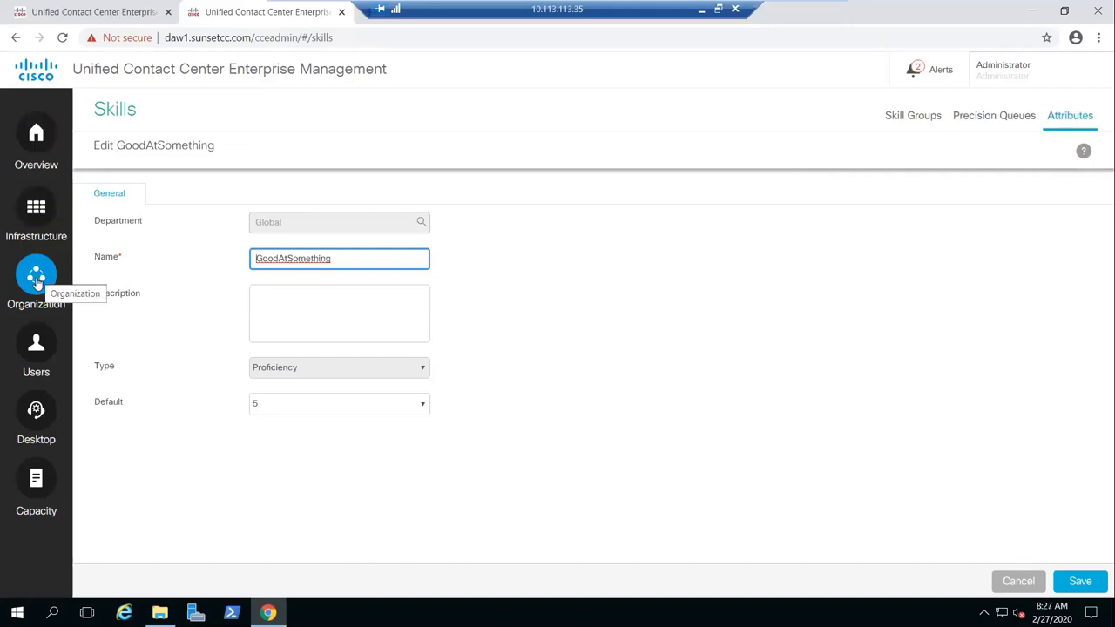
Go from Overview to Business Hours and open a blank New Business Hours form.
{"action": "left_click", "coordinate": [36, 142]}
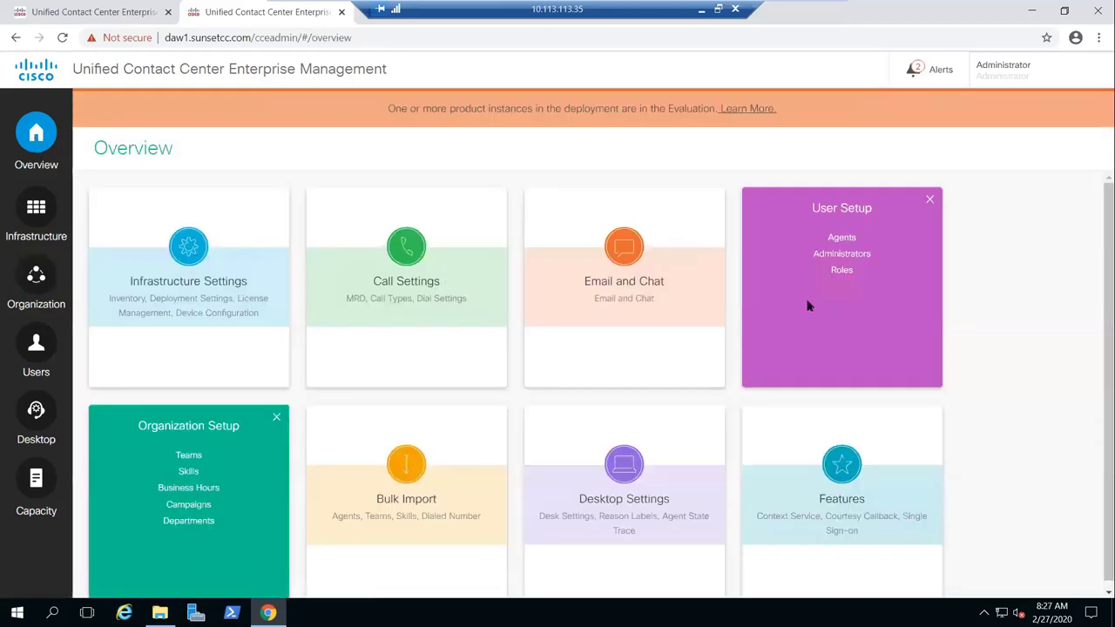
{"action": "left_click", "coordinate": [197, 493]}
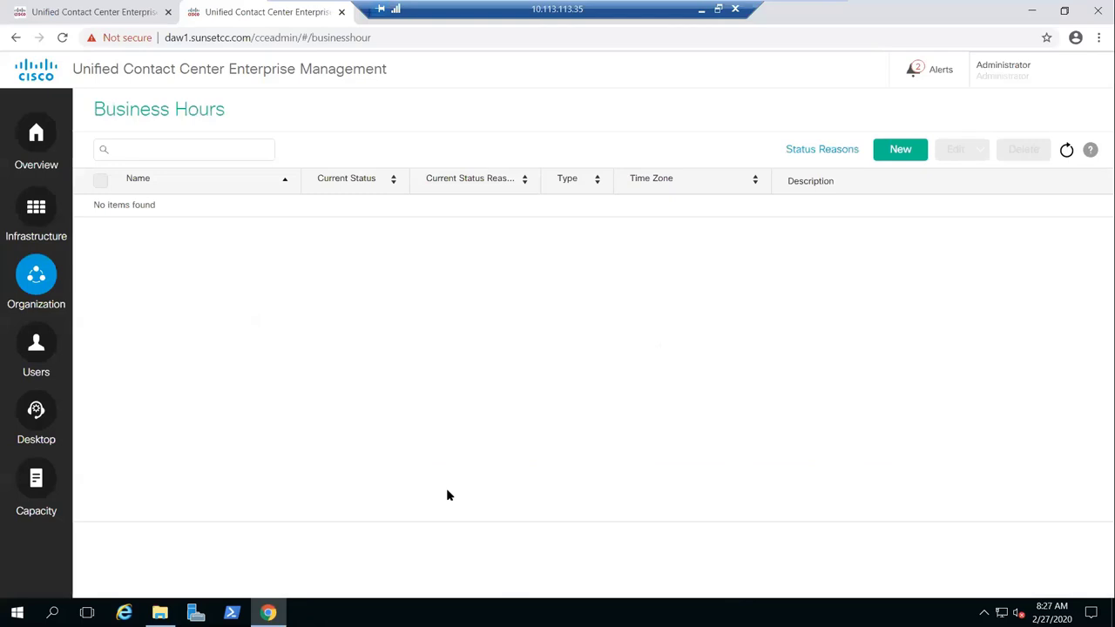
{"action": "left_click", "coordinate": [893, 151]}
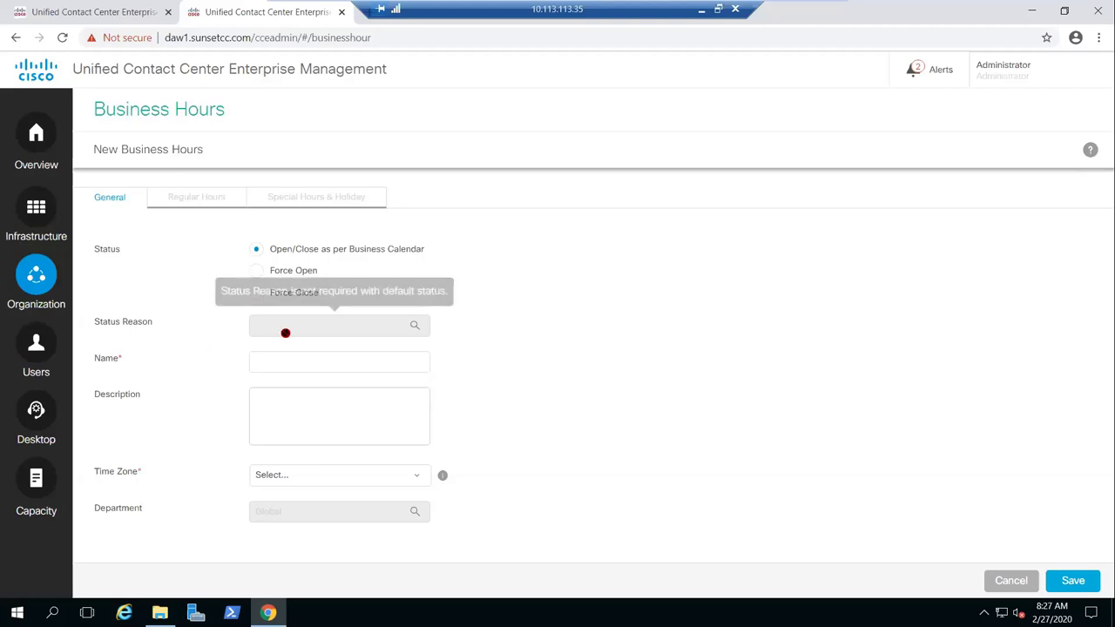
Set the business hours status to Open/Close as per Business Calendar.
{"action": "left_click", "coordinate": [258, 272]}
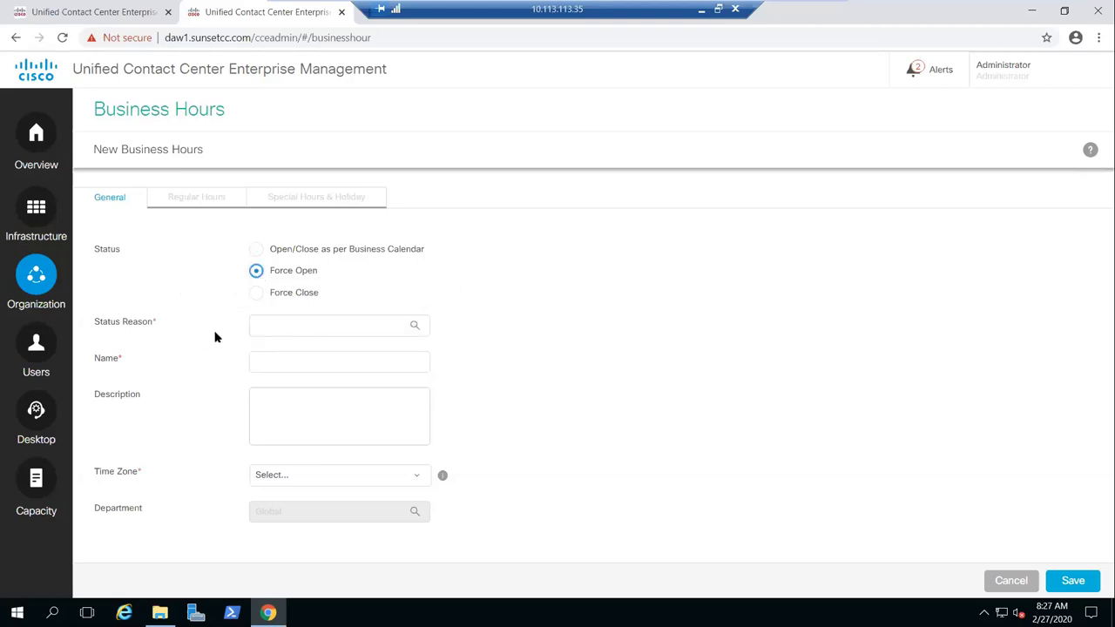
{"action": "left_click", "coordinate": [255, 291]}
{"action": "left_click", "coordinate": [257, 274]}
{"action": "left_click", "coordinate": [258, 250]}
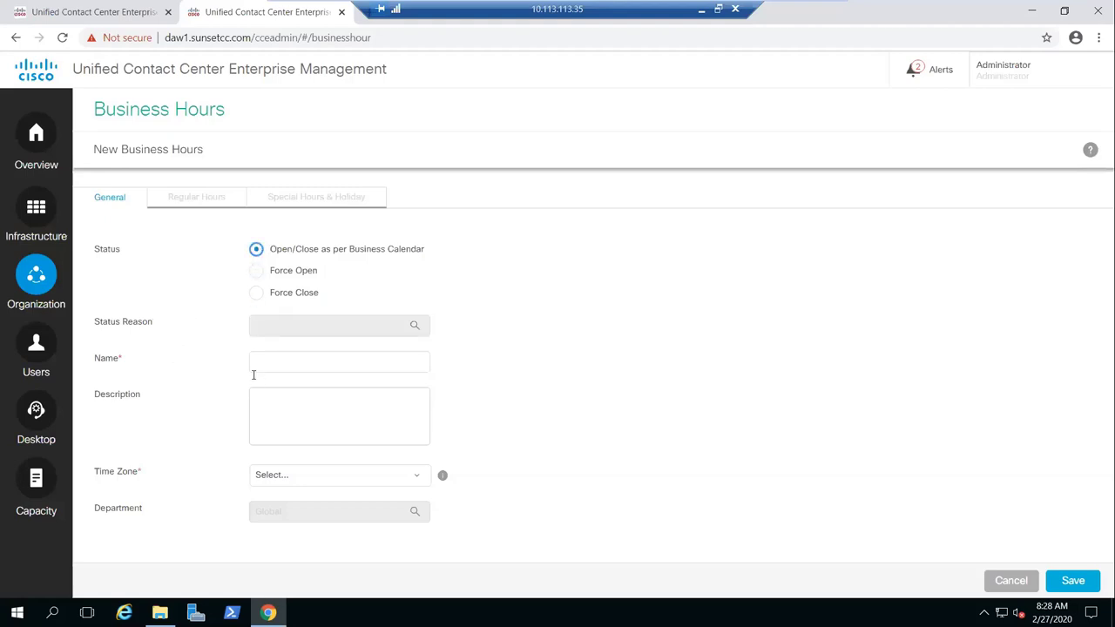
Name the business hours DemoBH.
{"action": "left_click", "coordinate": [308, 367]}
{"action": "type", "text": "De"}
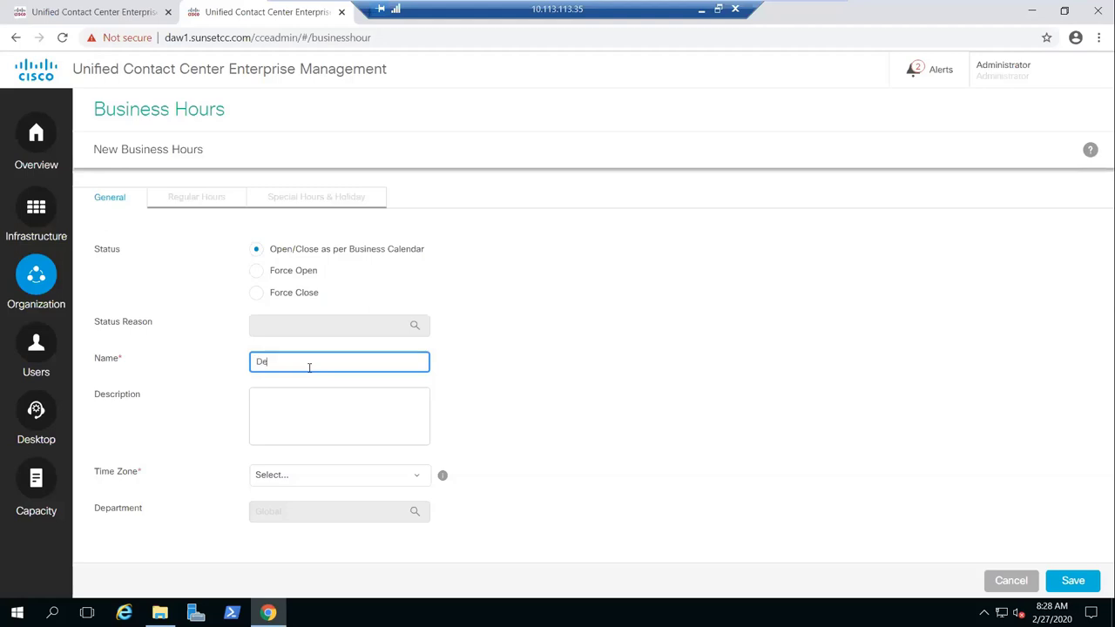
{"action": "type", "text": "mo BH"}
{"action": "key", "text": "Left"}
{"action": "key", "text": "Left"}
{"action": "key", "text": "BackSpace"}
Use the (UTC-12:00) International Date Line West time zone and view Regular Hours.
{"action": "left_click", "coordinate": [414, 484]}
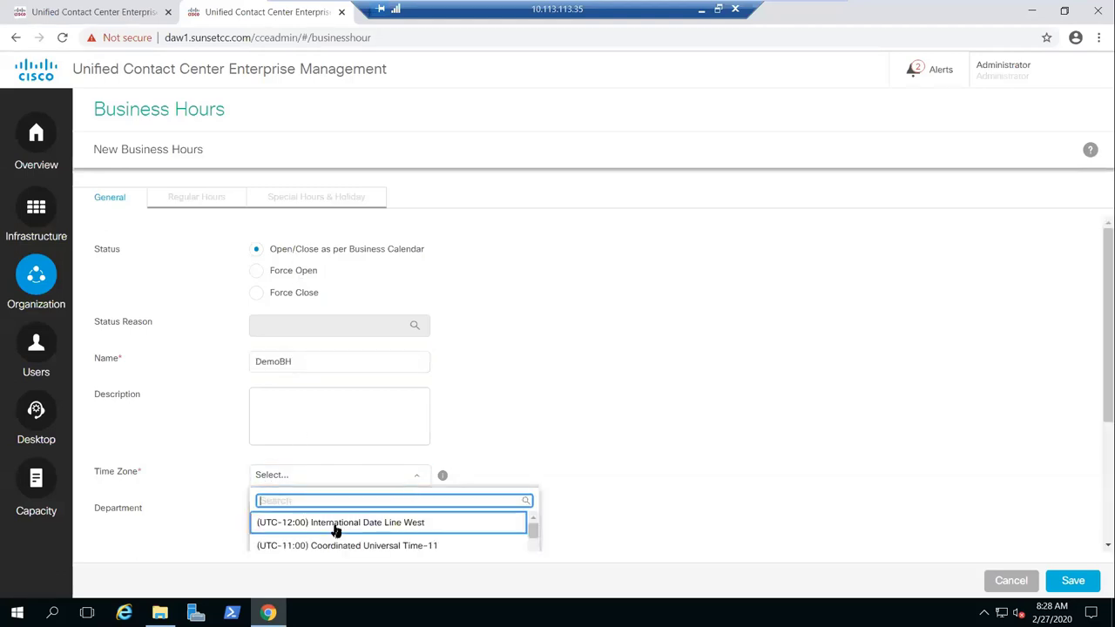
{"action": "left_click", "coordinate": [337, 524]}
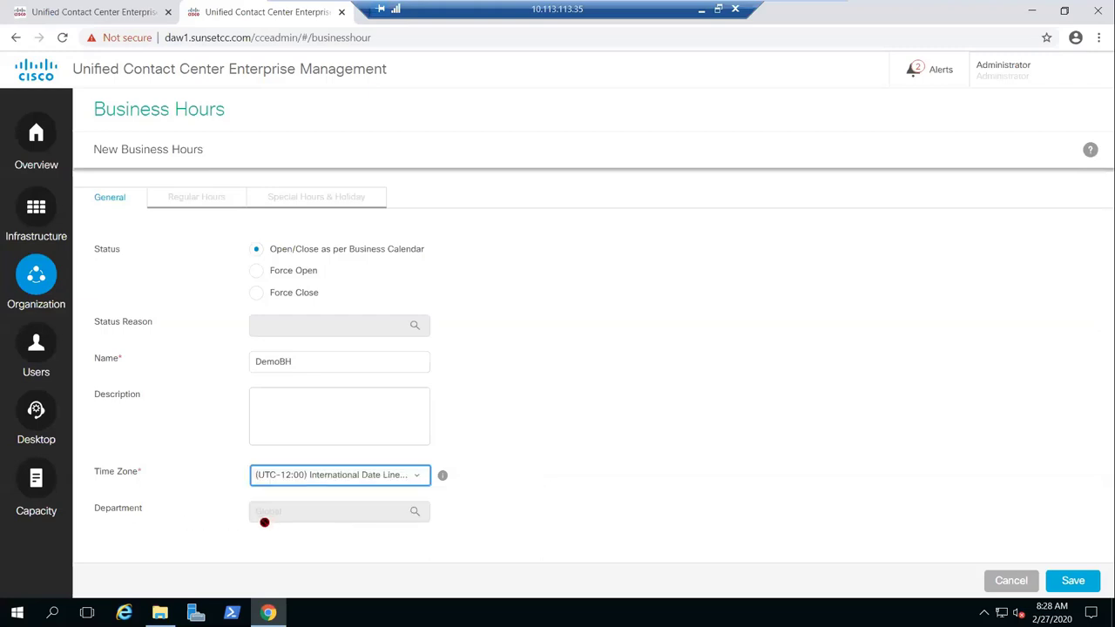
{"action": "left_click", "coordinate": [179, 205]}
{"action": "left_click", "coordinate": [103, 306]}
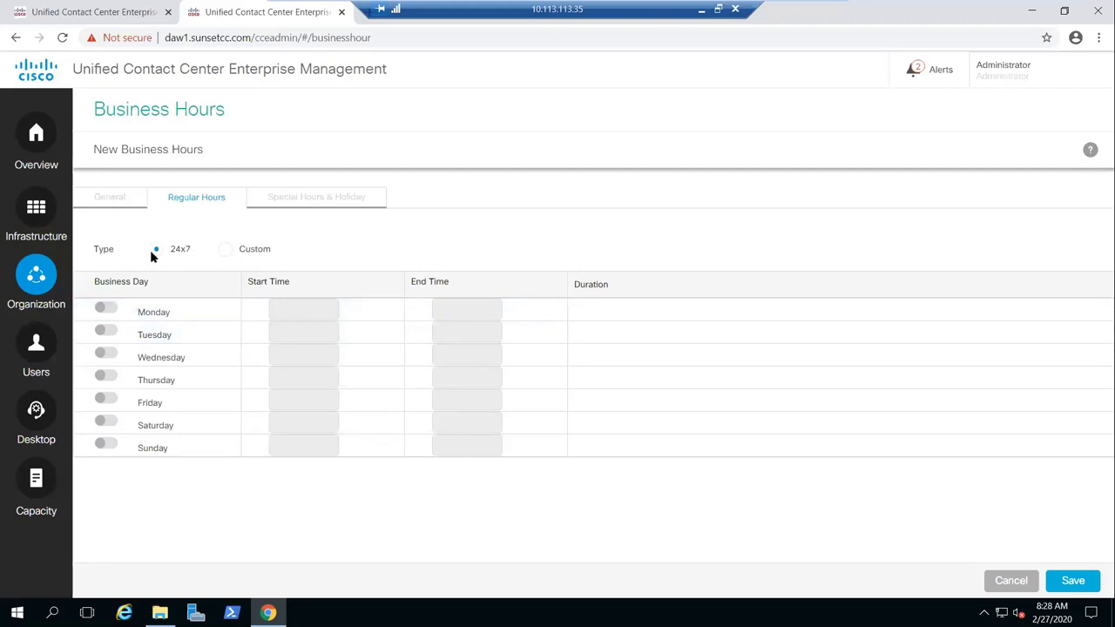
Make DemoBH's regular hours Custom with Tuesday closed and Saturday open, then save.
{"action": "left_click", "coordinate": [225, 249]}
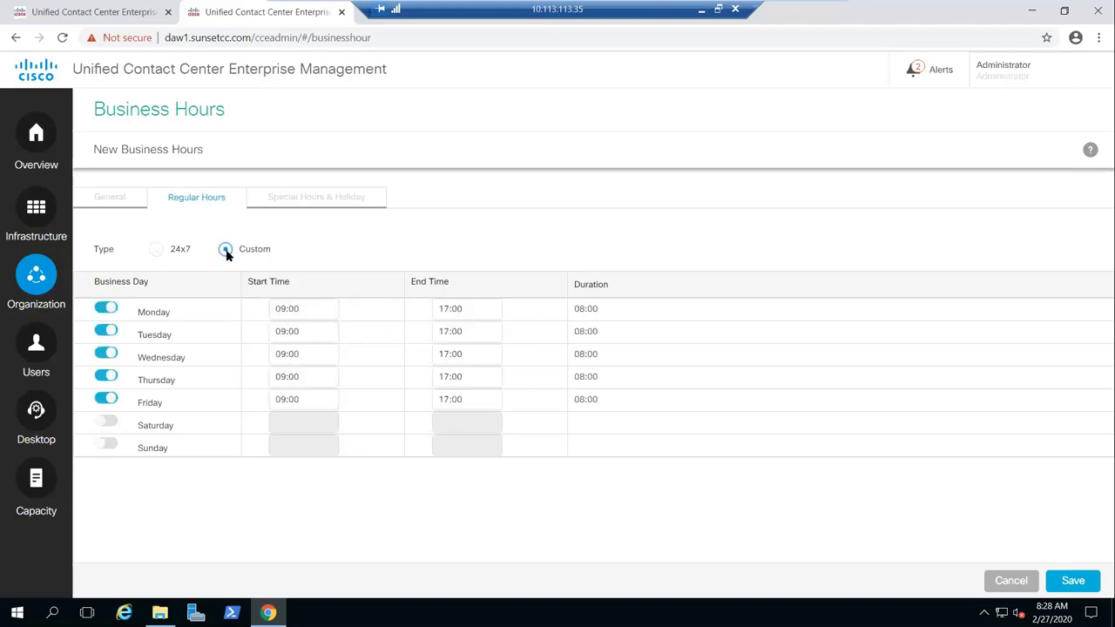
{"action": "left_click", "coordinate": [102, 335]}
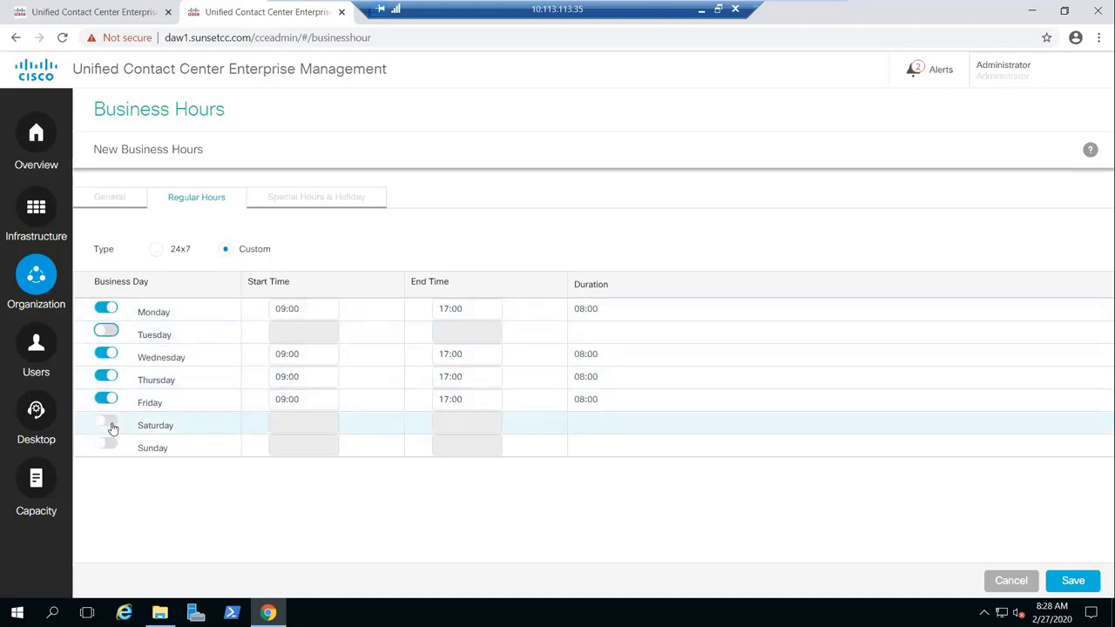
{"action": "left_click", "coordinate": [108, 423]}
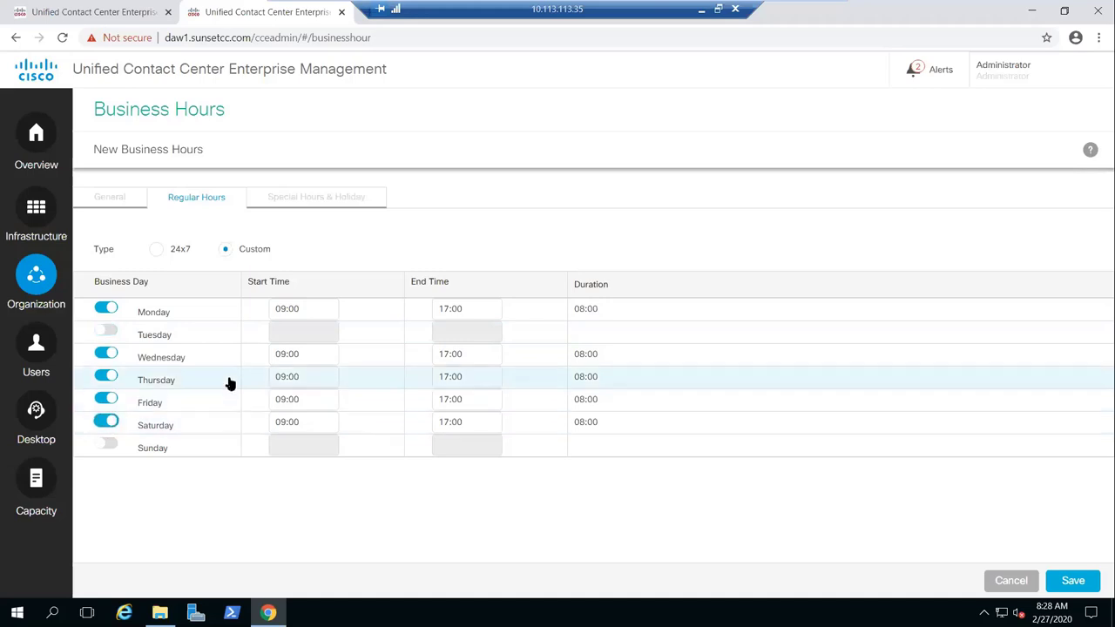
{"action": "left_click", "coordinate": [298, 202]}
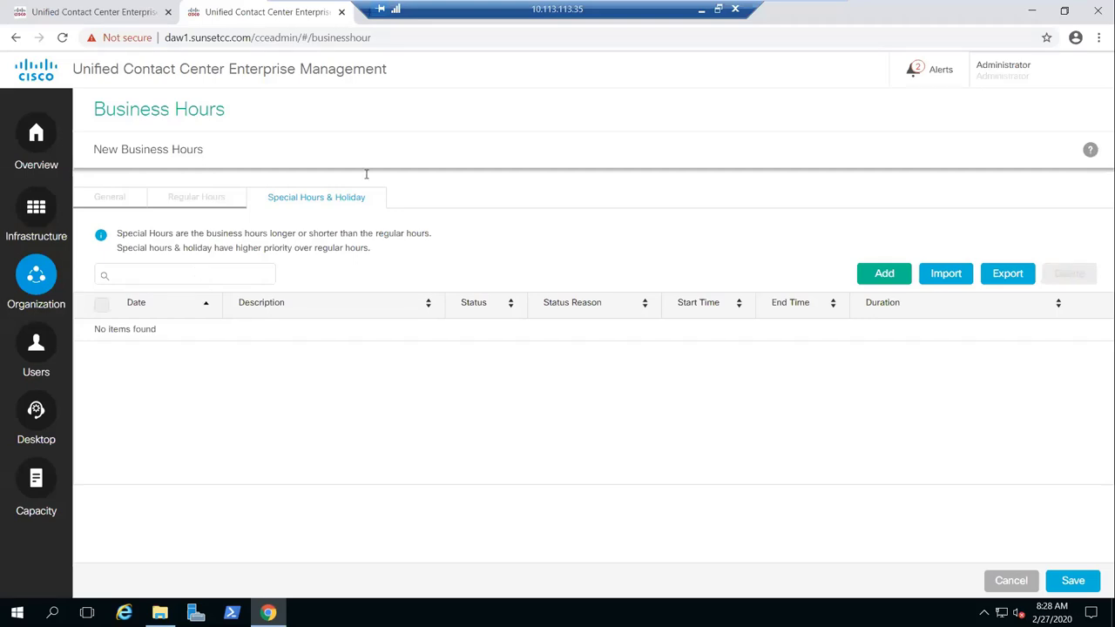
{"action": "left_click", "coordinate": [1073, 581]}
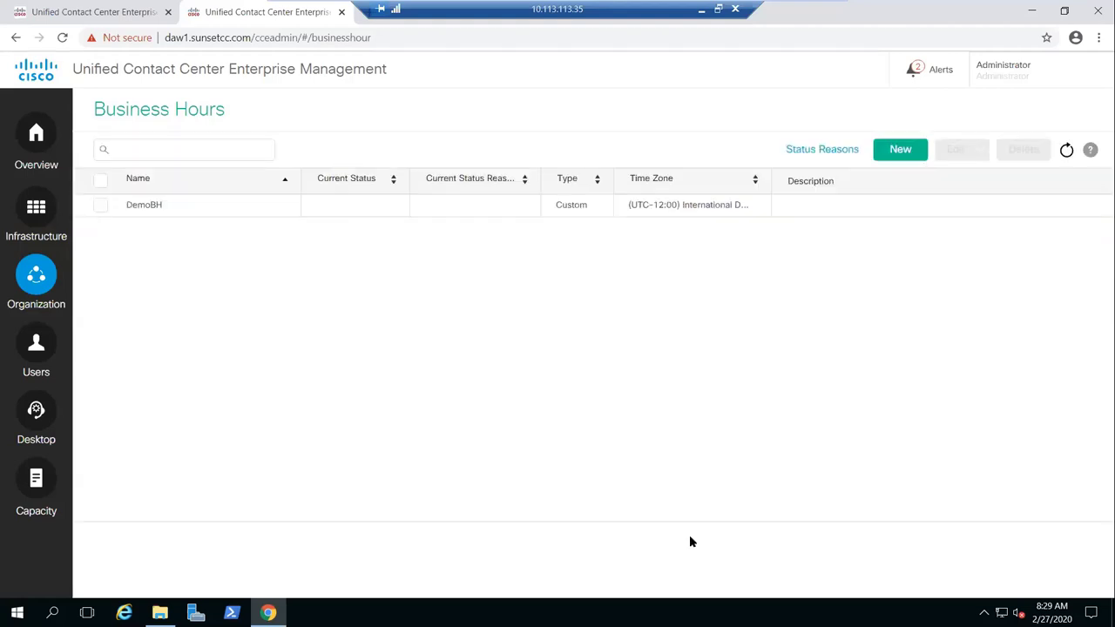
Go back to the Overview dashboard from the left navigation bar.
{"action": "left_click", "coordinate": [36, 133]}
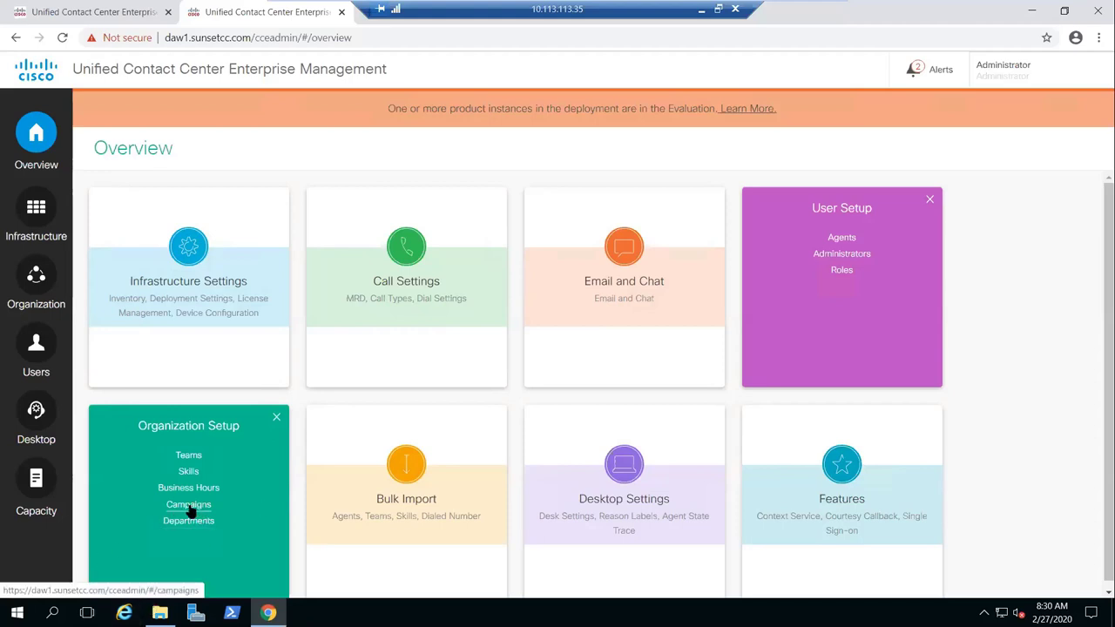
On the Campaigns page, create a new Agent Based campaign.
{"action": "left_click", "coordinate": [189, 505]}
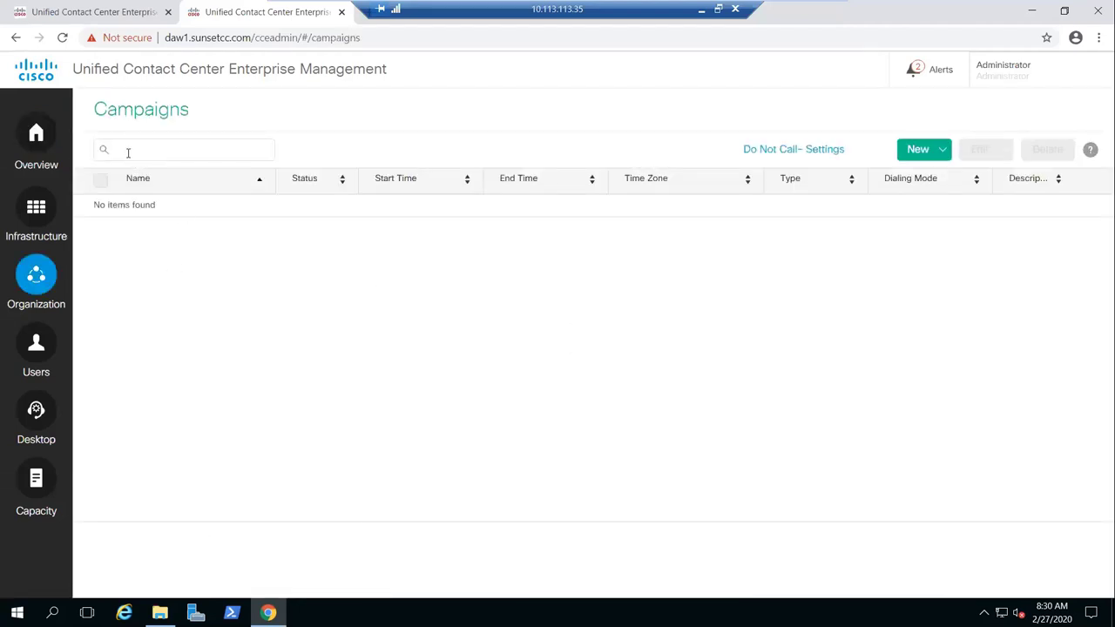
{"action": "left_click", "coordinate": [918, 153]}
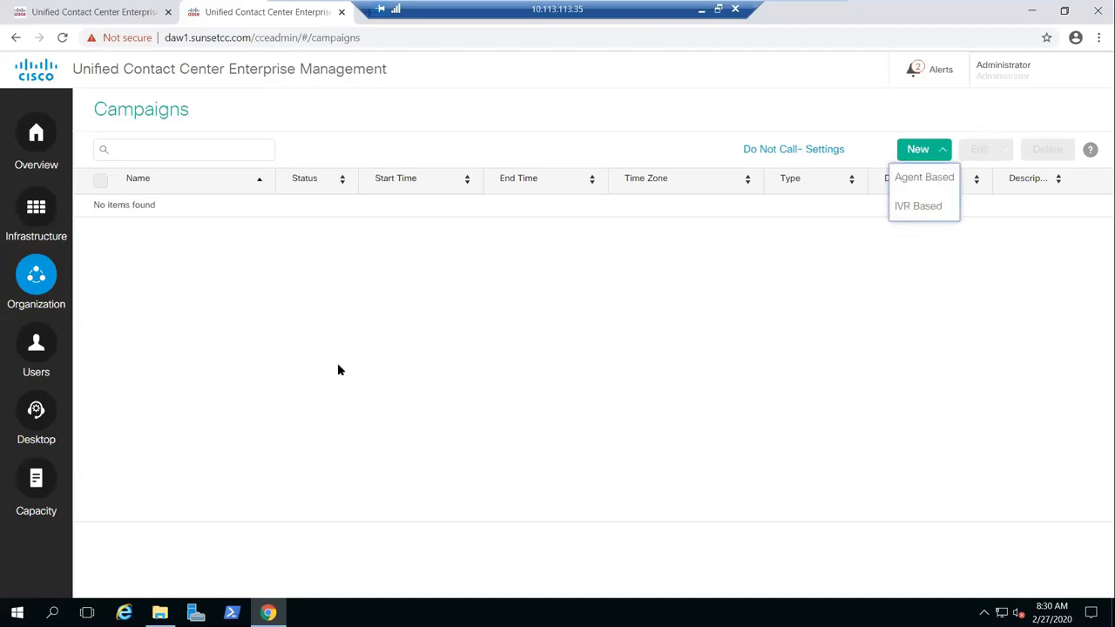
{"action": "left_click", "coordinate": [919, 187]}
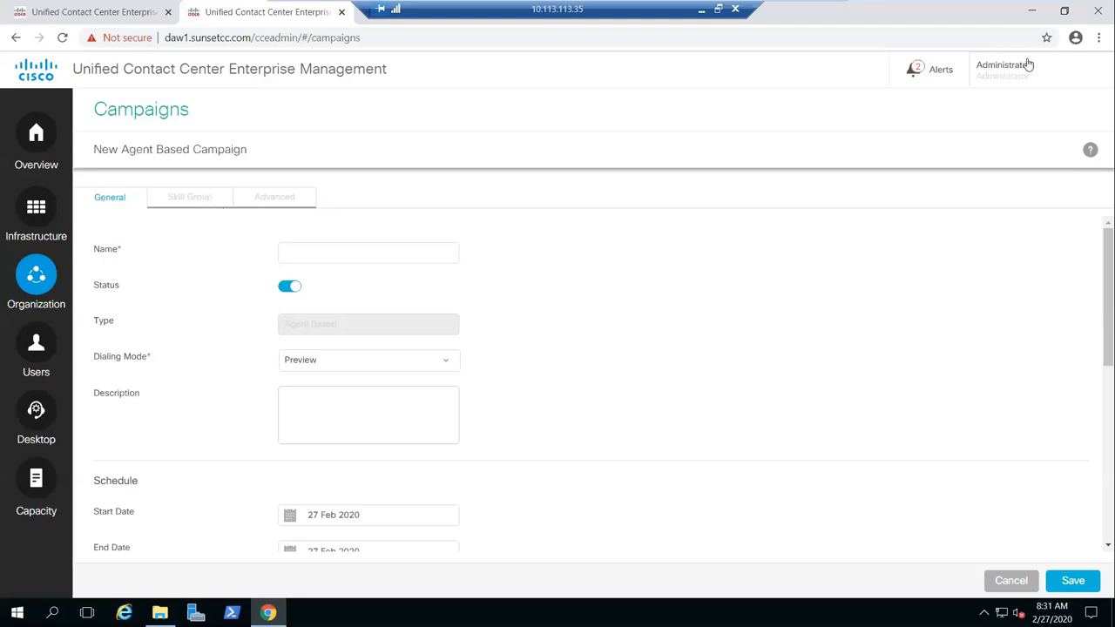
Start a new department from Organization > Departments and name it TechTalk.
{"action": "left_click", "coordinate": [36, 277]}
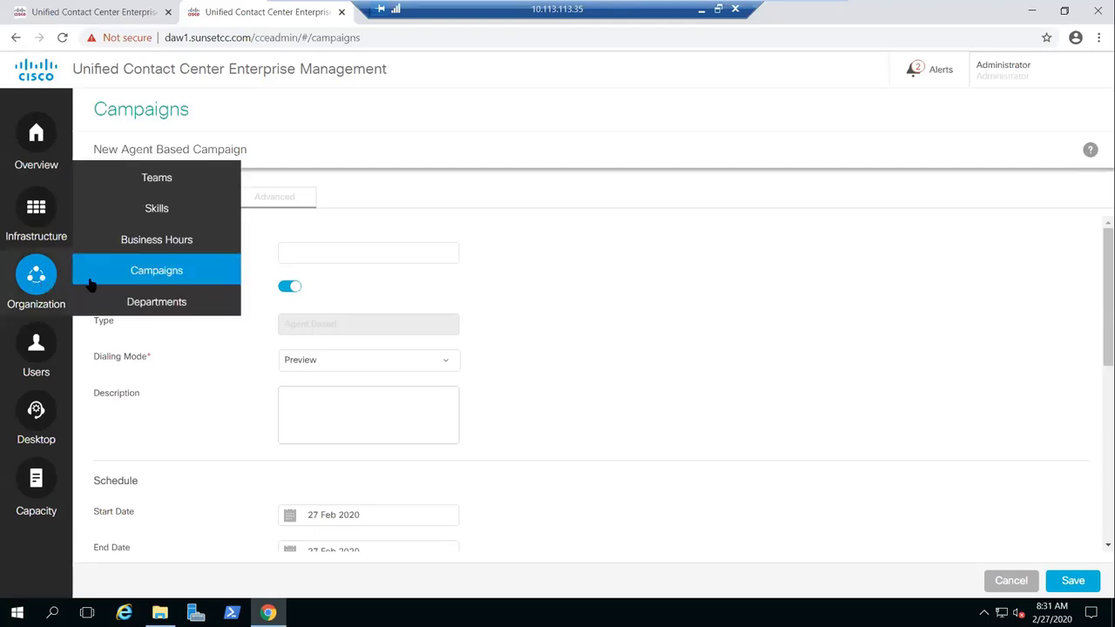
{"action": "left_click", "coordinate": [145, 303]}
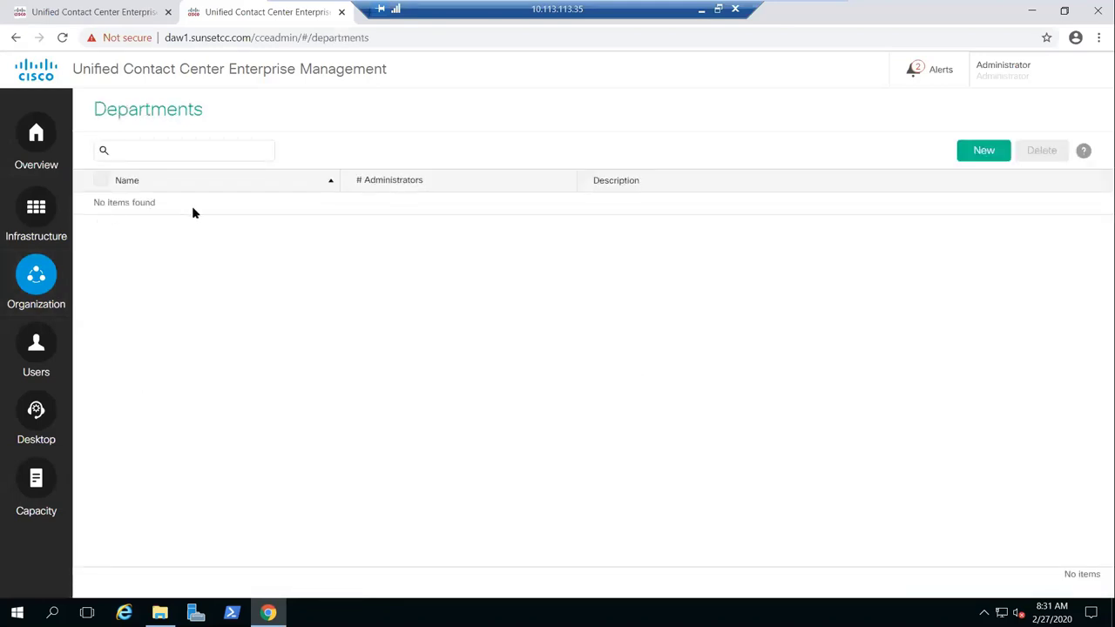
{"action": "left_click", "coordinate": [984, 151]}
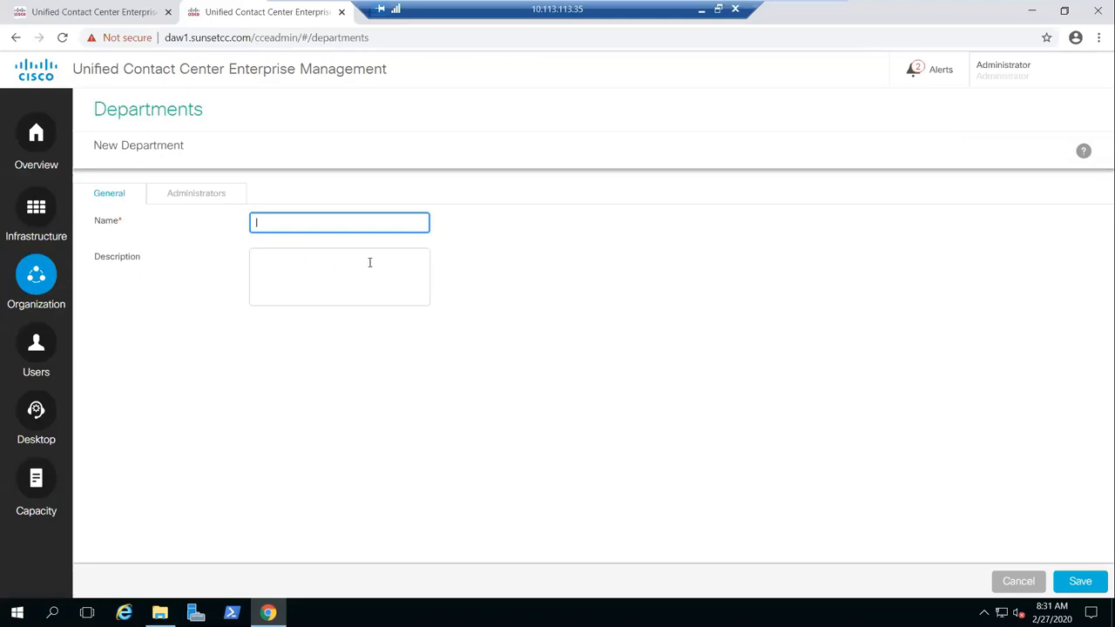
{"action": "type", "text": "TechTalkk"}
Leave the TechTalk department with no administrators, save it, and return to Overview.
{"action": "left_click", "coordinate": [170, 197]}
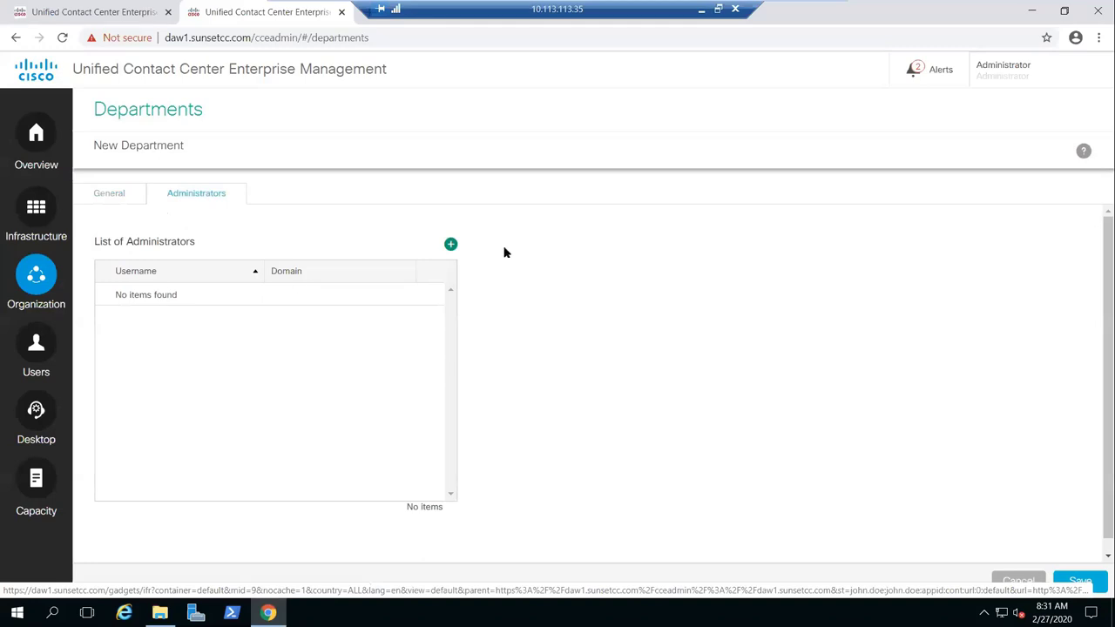
{"action": "left_click", "coordinate": [451, 247]}
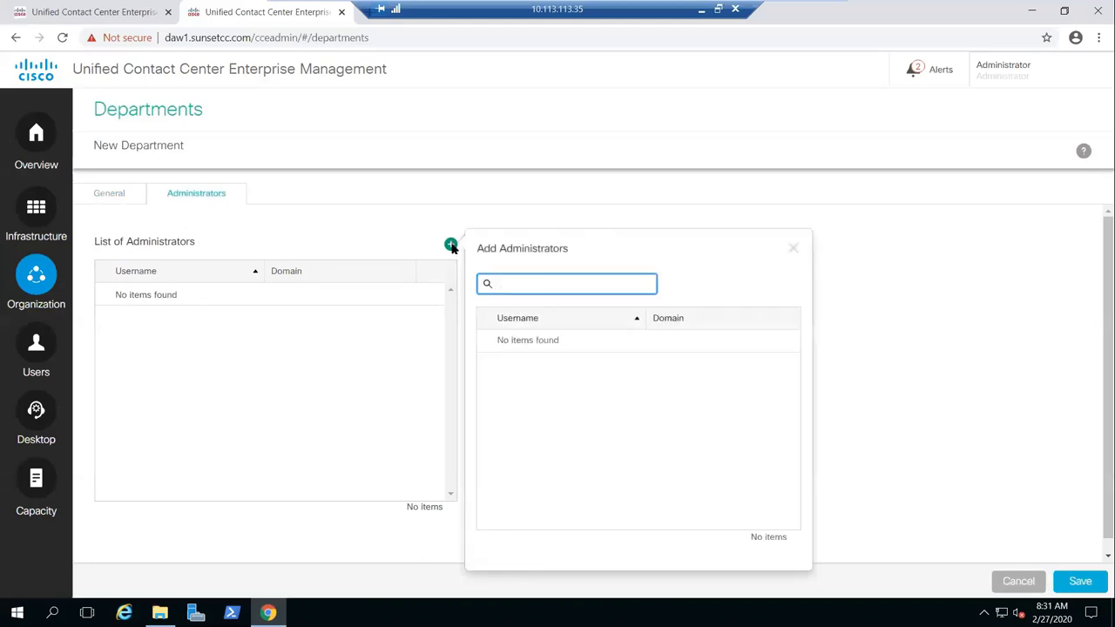
{"action": "left_click", "coordinate": [792, 250]}
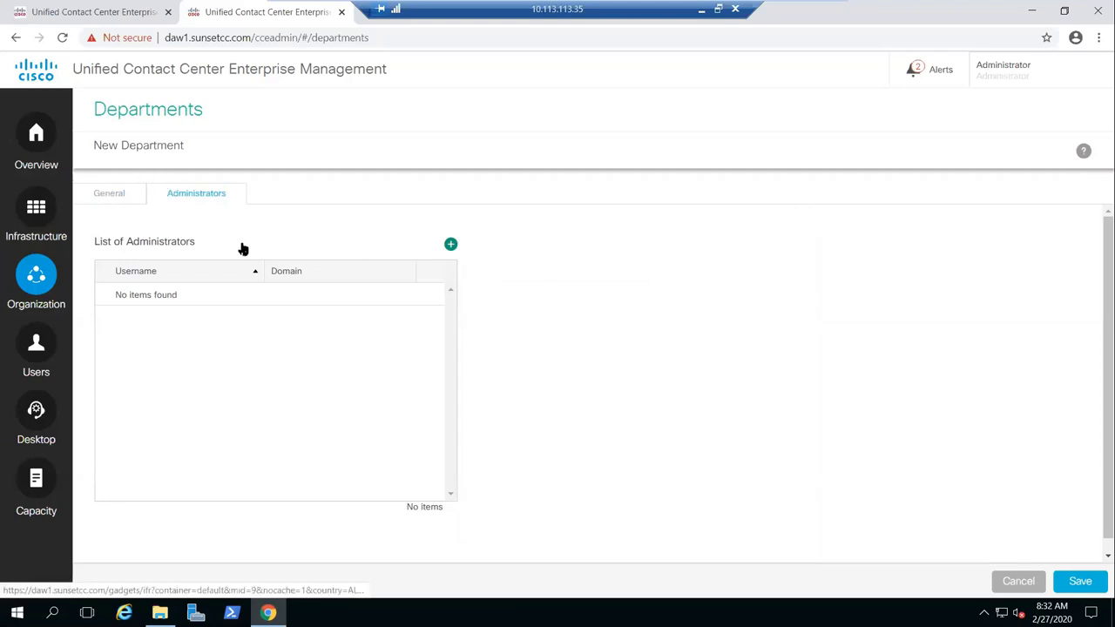
{"action": "left_click", "coordinate": [1080, 581]}
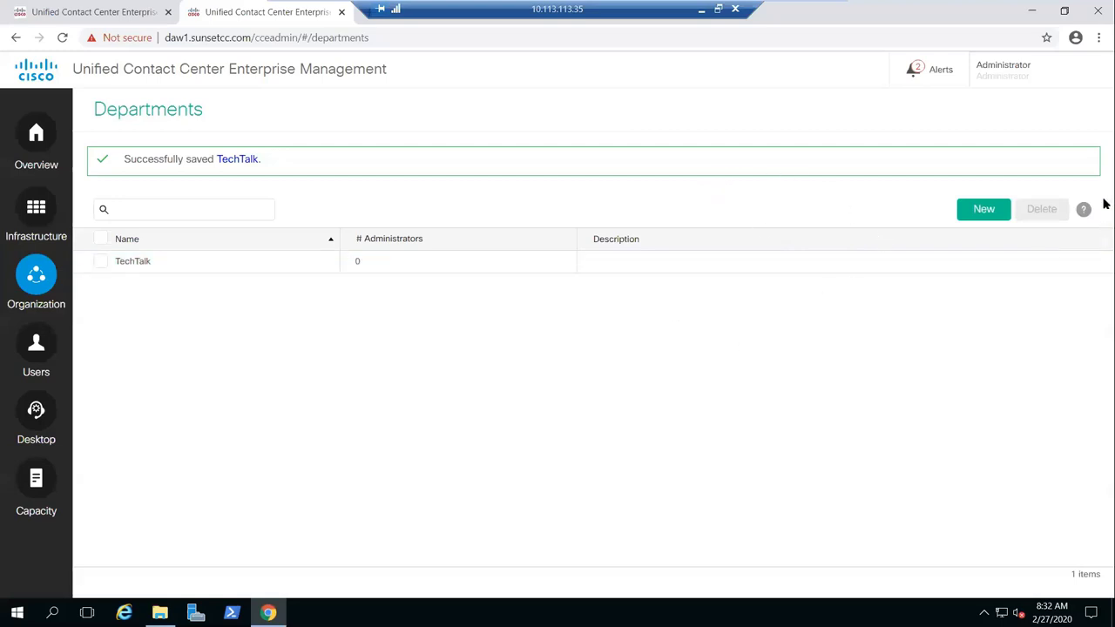
{"action": "left_click", "coordinate": [36, 139]}
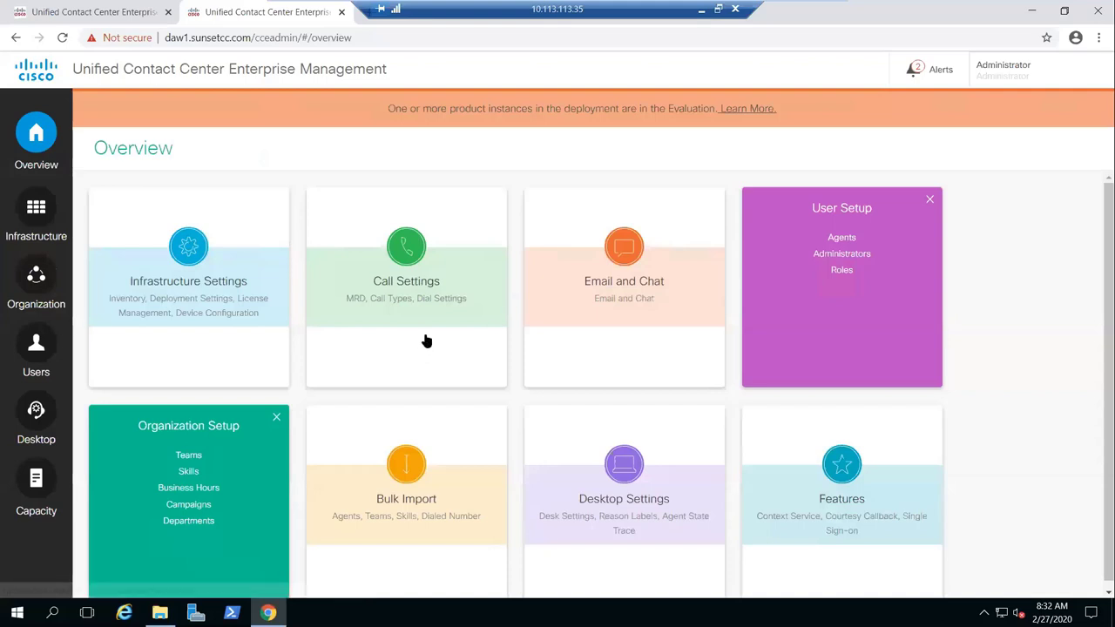
Open the Call Type list under Call Settings > Route Settings and start a new call type.
{"action": "left_click", "coordinate": [410, 280]}
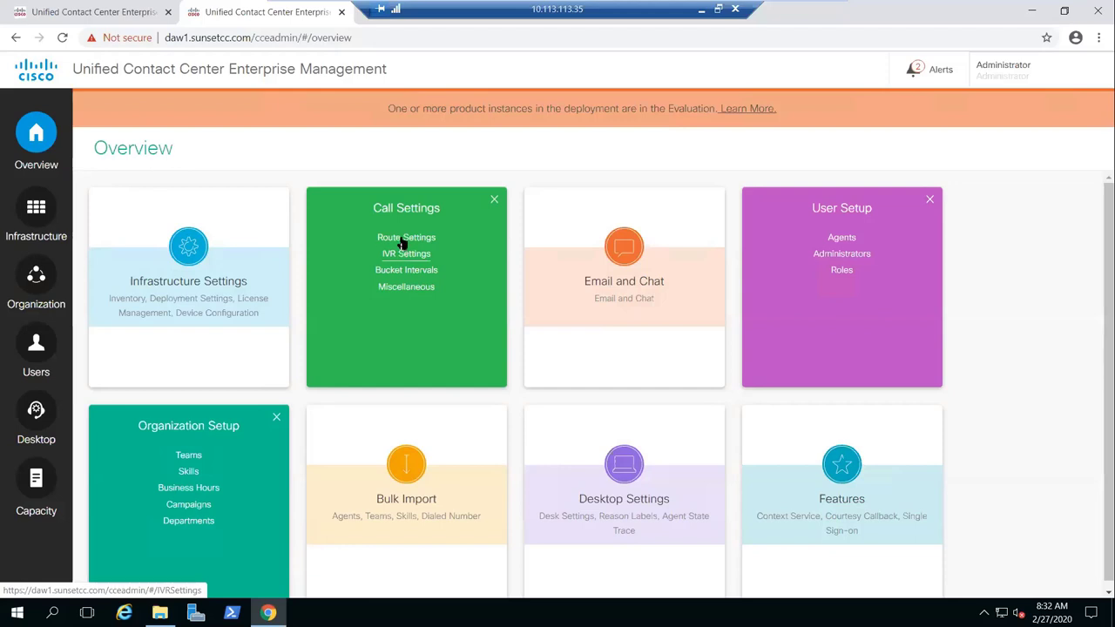
{"action": "left_click", "coordinate": [403, 238]}
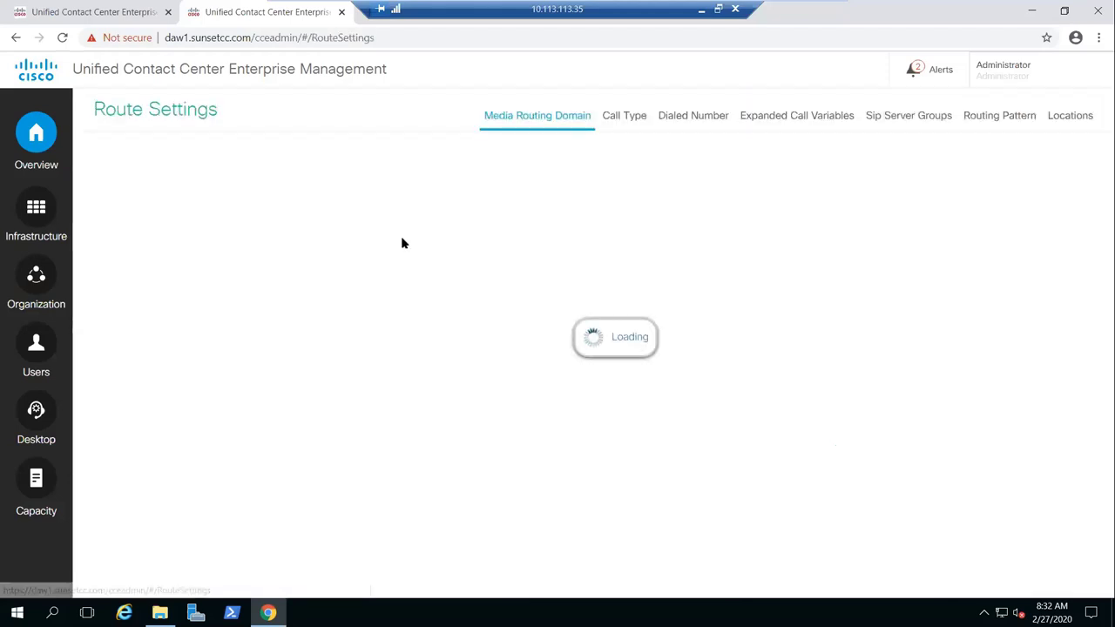
{"action": "left_click", "coordinate": [615, 125]}
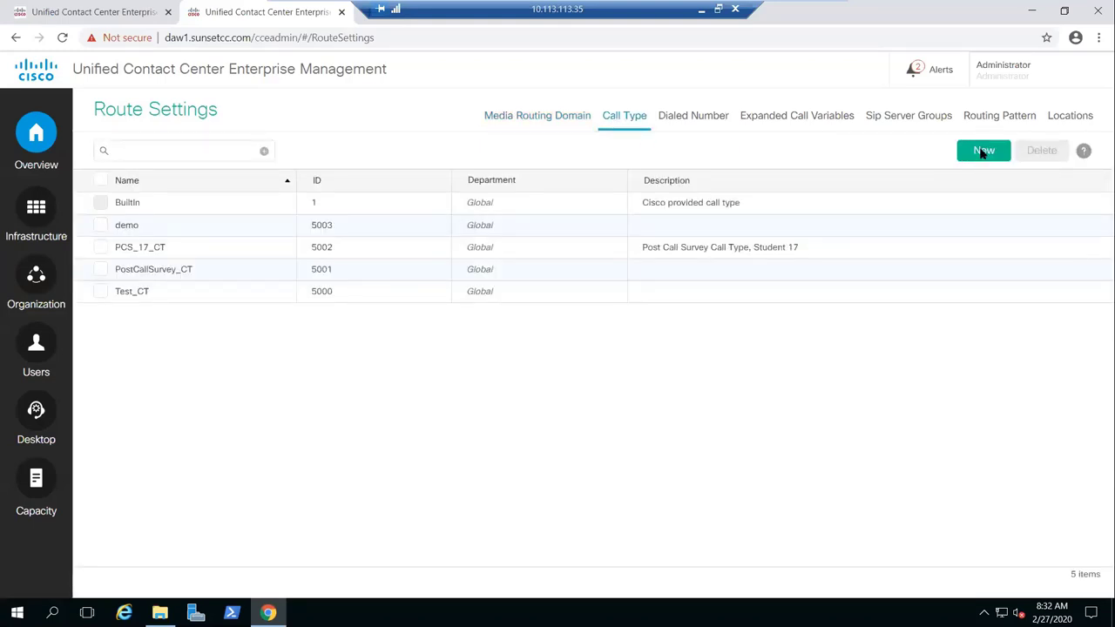
{"action": "left_click", "coordinate": [982, 152]}
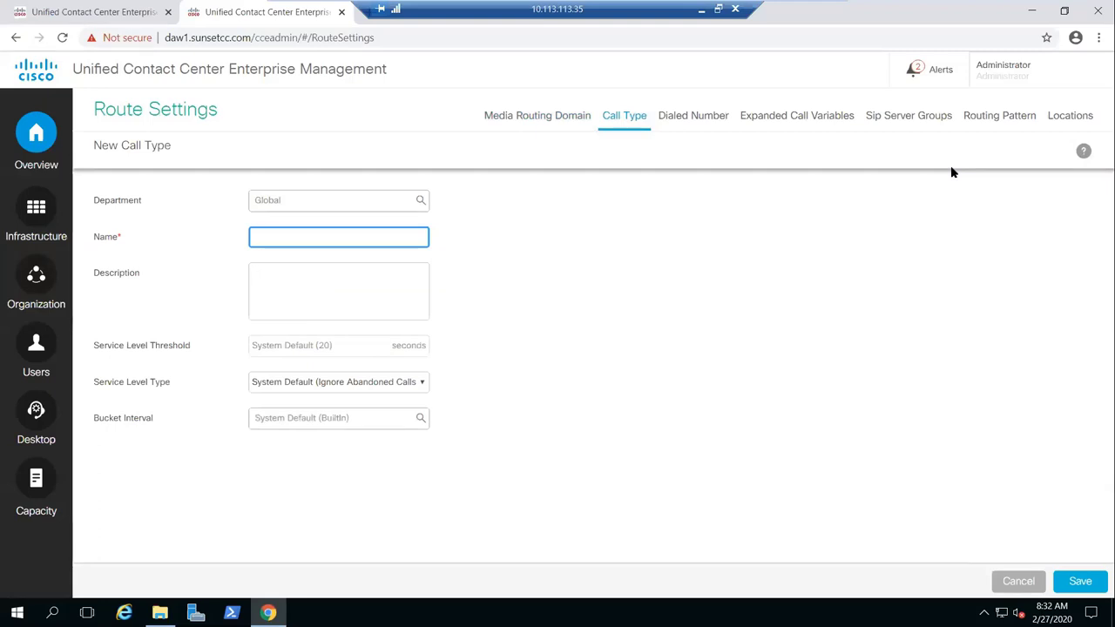
Assign the call type to TechTalk, name it deptcalltype, save it, and return to Overview.
{"action": "left_click", "coordinate": [418, 201]}
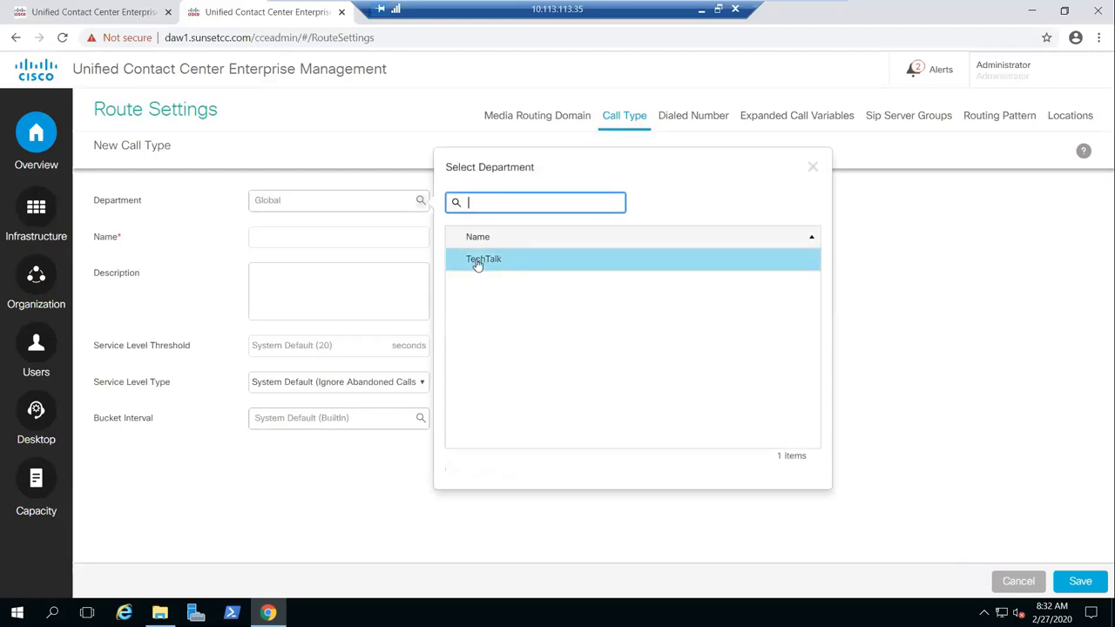
{"action": "left_click", "coordinate": [476, 261]}
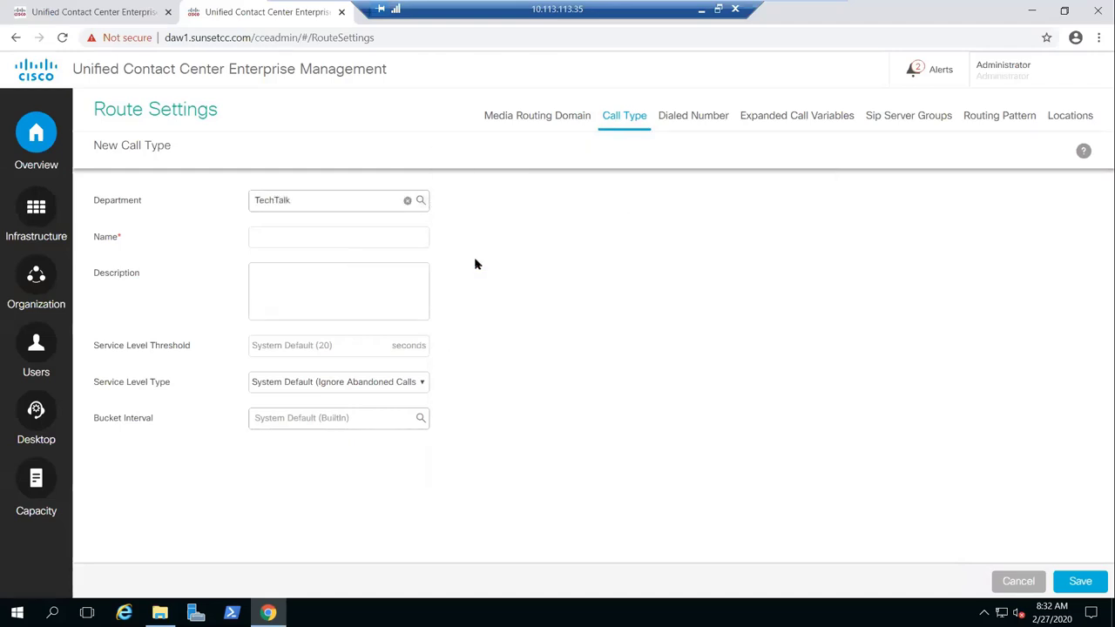
{"action": "left_click", "coordinate": [268, 237]}
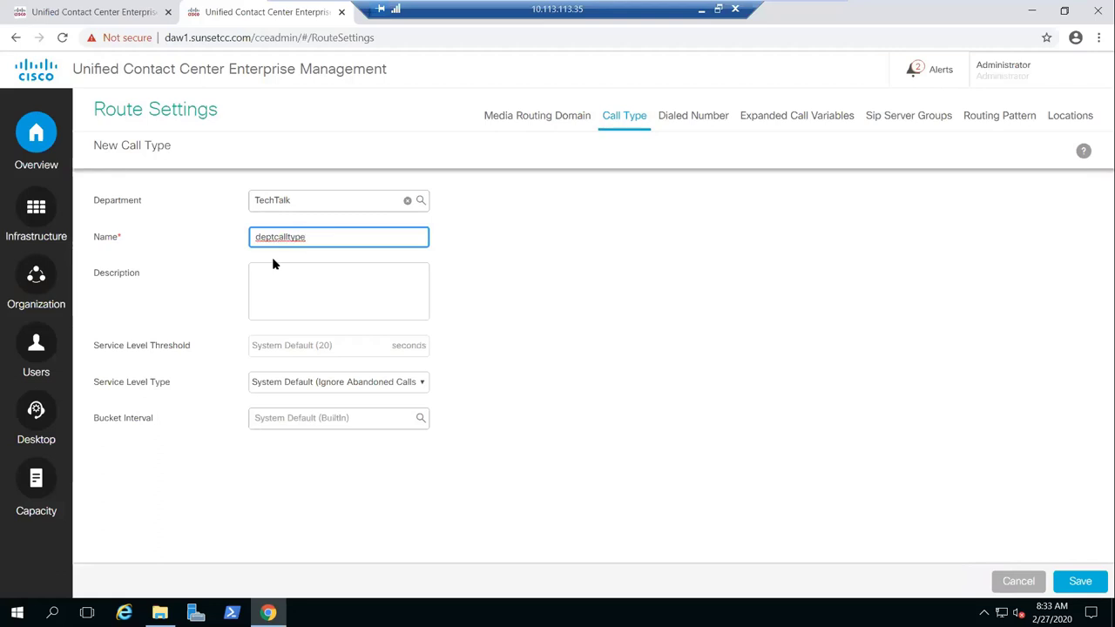
{"action": "mouse_move", "coordinate": [237, 6]}
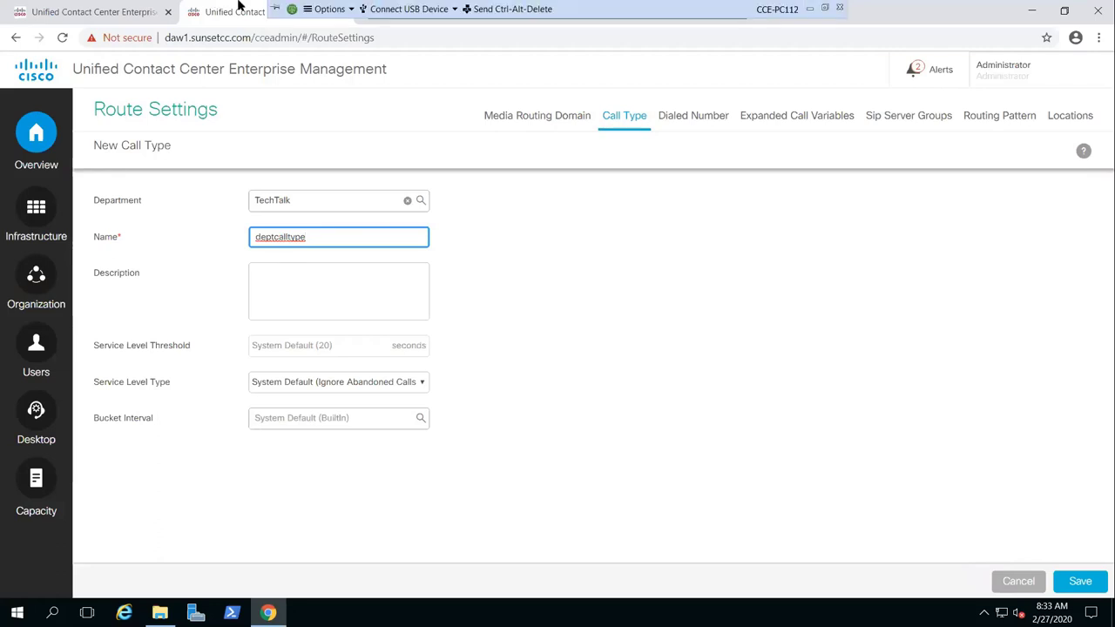
{"action": "left_click", "coordinate": [1079, 584]}
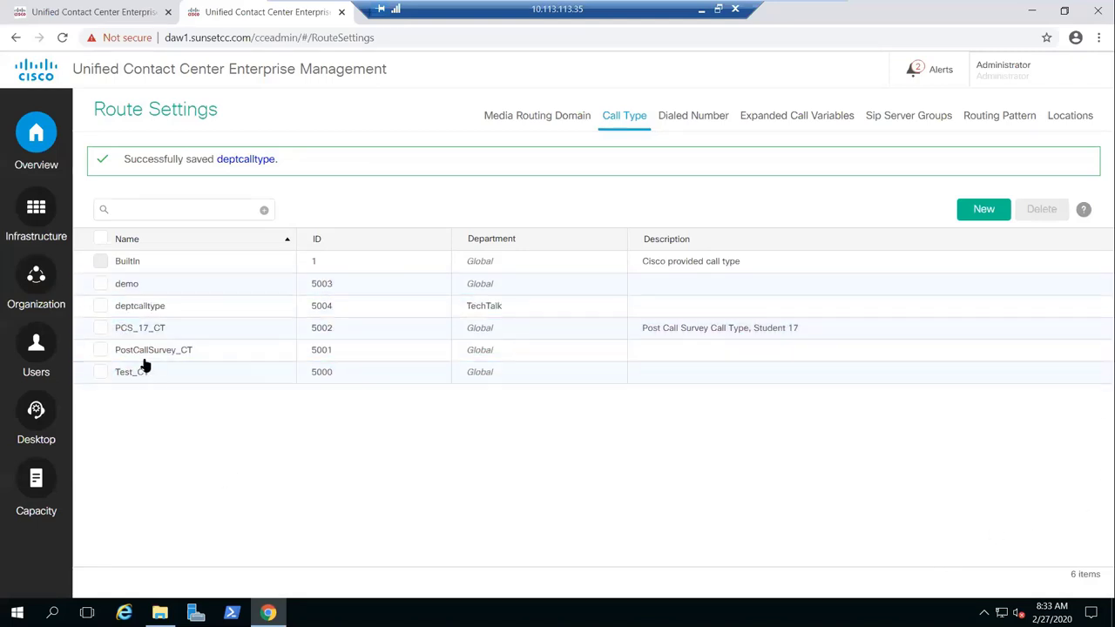
{"action": "left_click", "coordinate": [36, 133]}
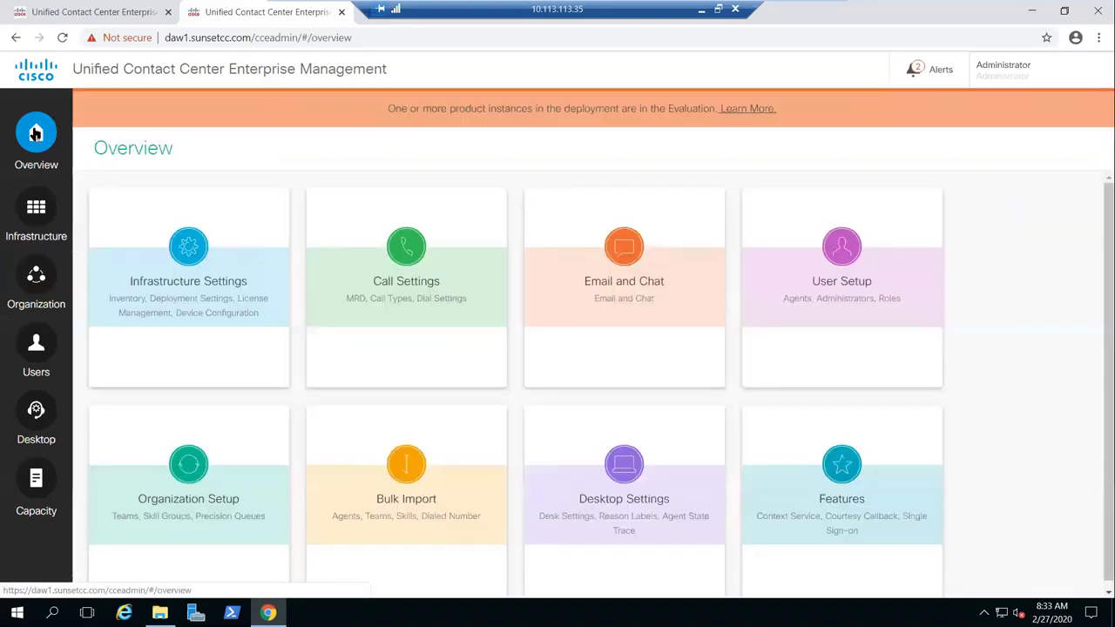
{"action": "left_click", "coordinate": [179, 494]}
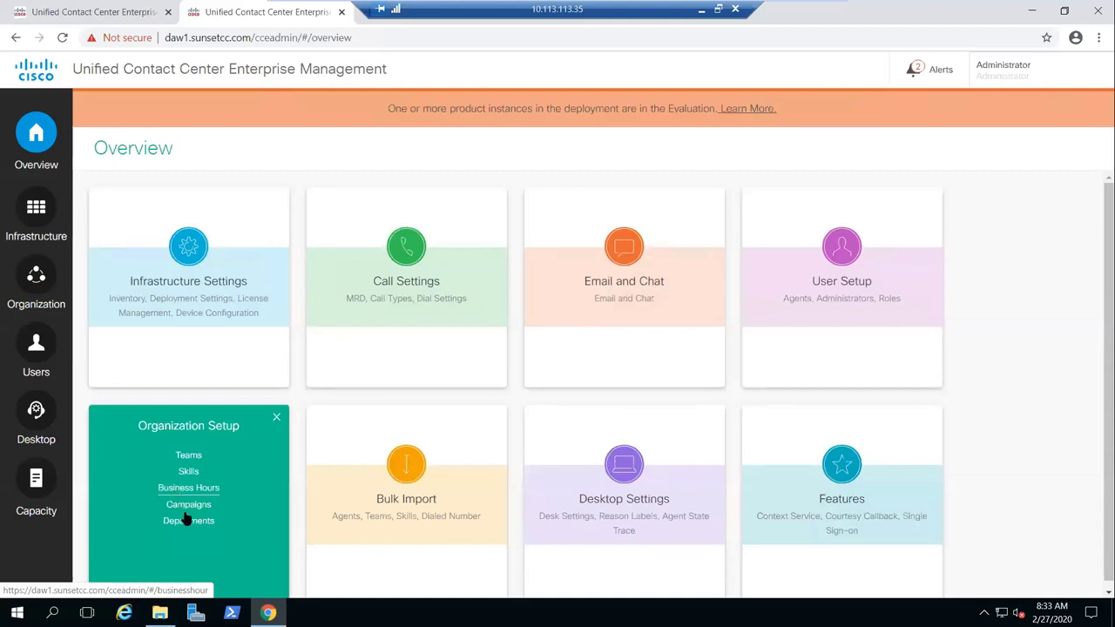
{"action": "left_click", "coordinate": [394, 519]}
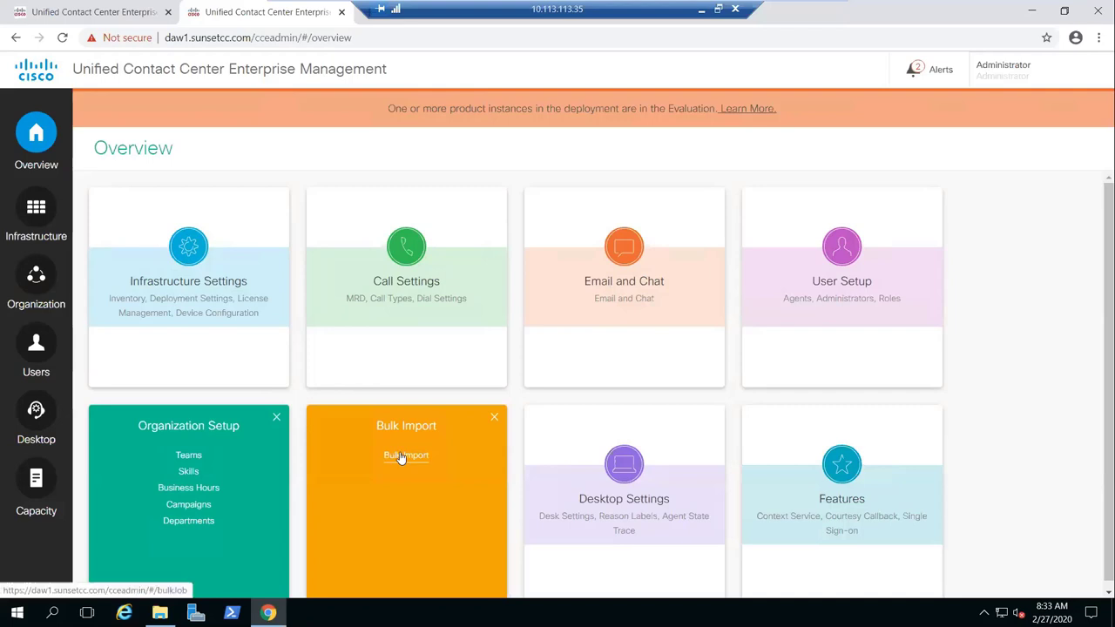
{"action": "left_click", "coordinate": [399, 456]}
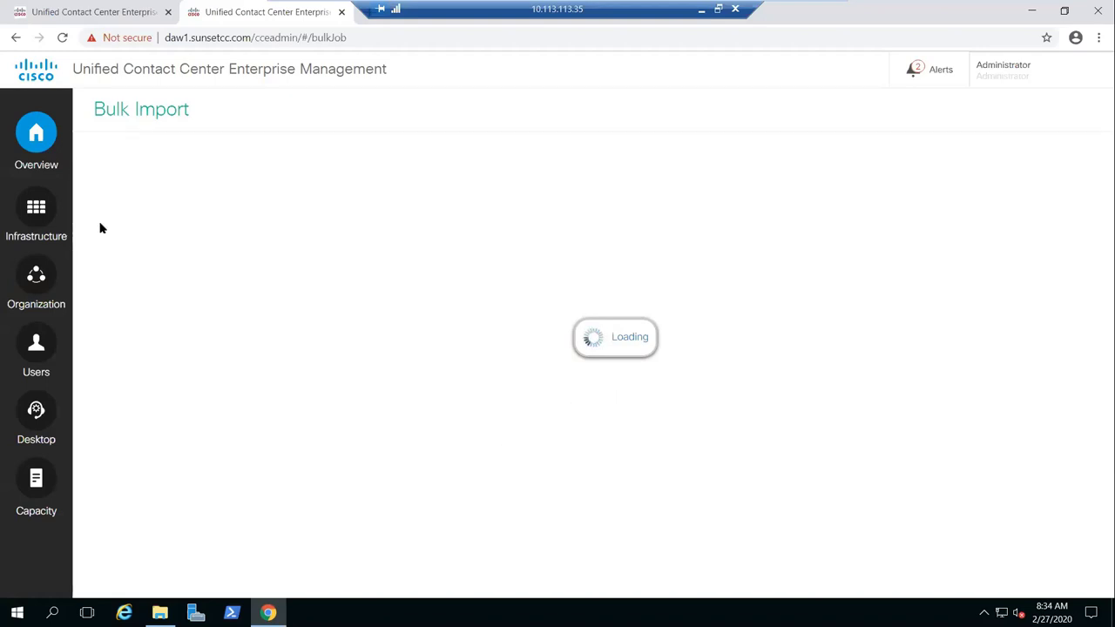
{"action": "left_click", "coordinate": [35, 133]}
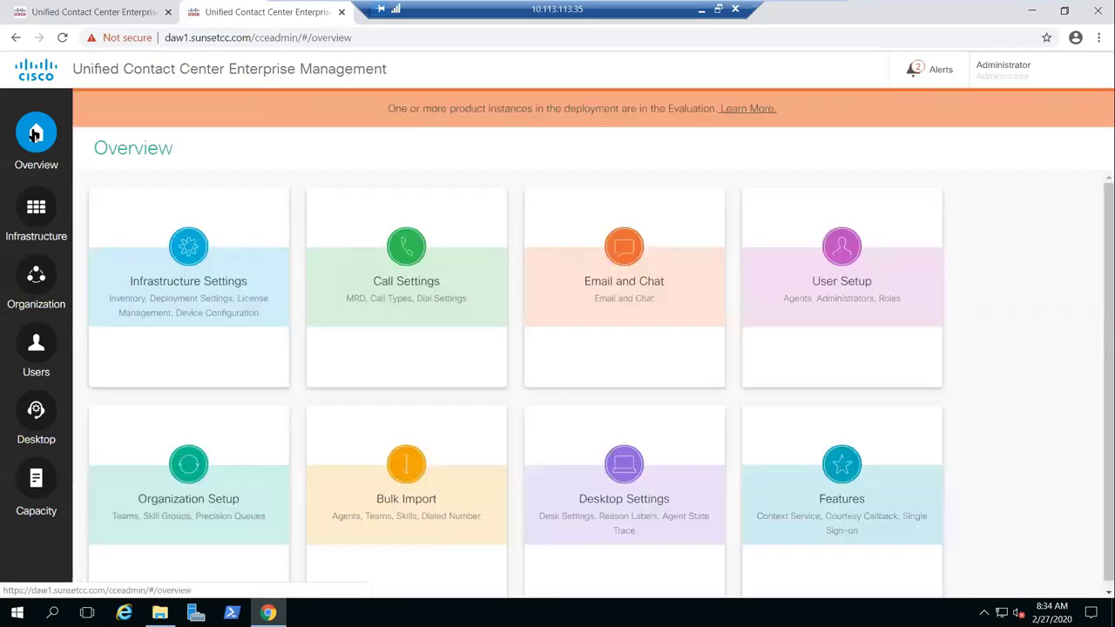
Start new desk settings and review the mobile agent mode options without changing them.
{"action": "left_click", "coordinate": [614, 469]}
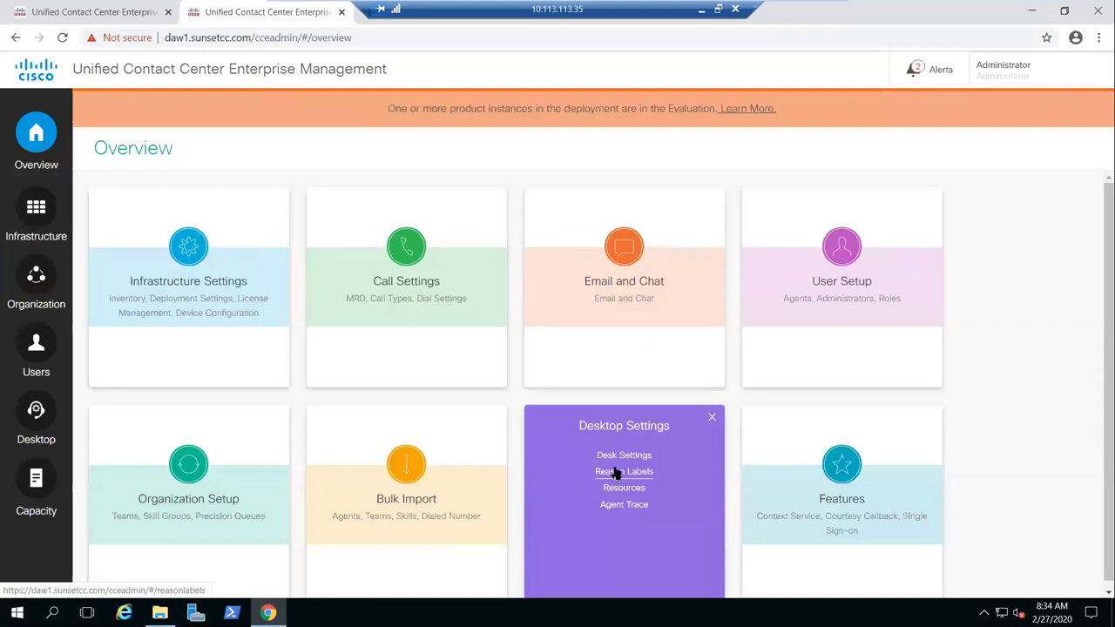
{"action": "left_click", "coordinate": [615, 456]}
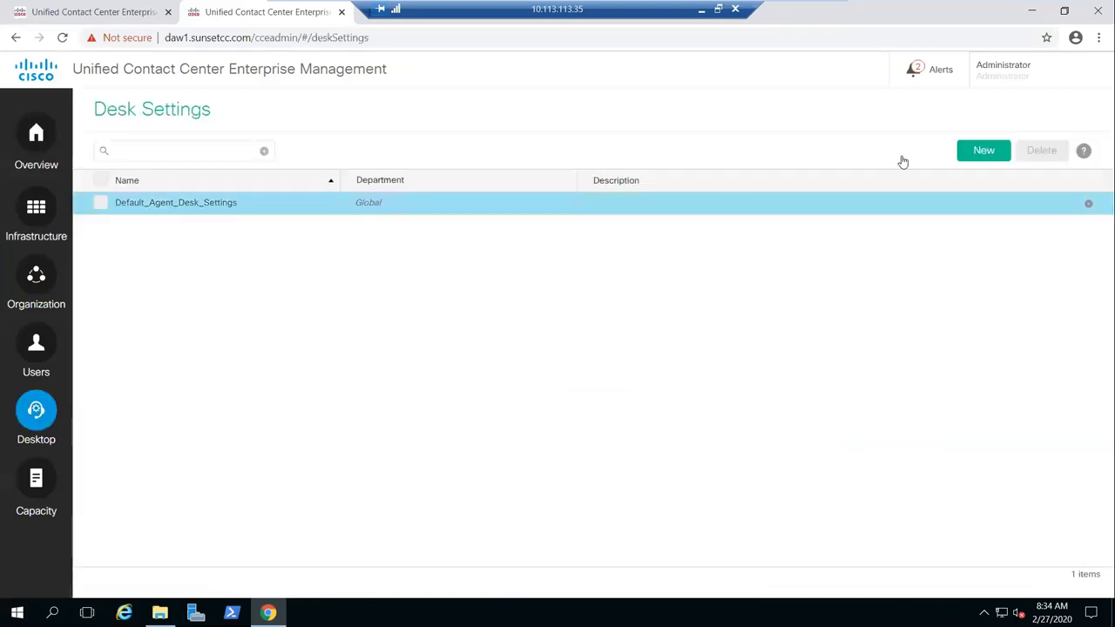
{"action": "left_click", "coordinate": [988, 155]}
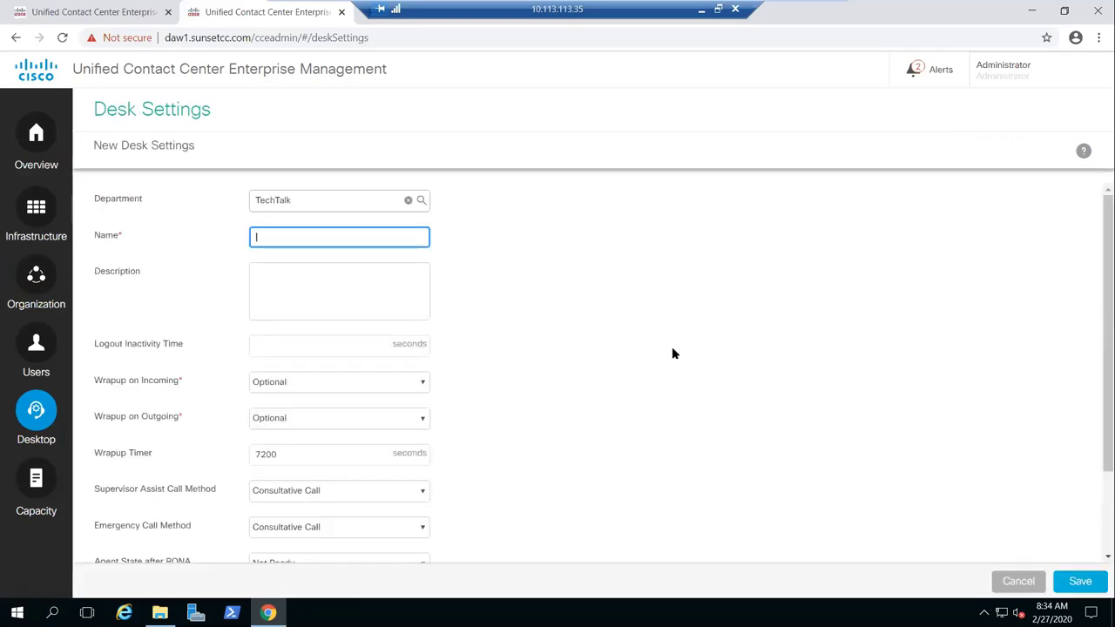
{"action": "scroll", "coordinate": [672, 347], "scroll_direction": "down", "scroll_amount": 1}
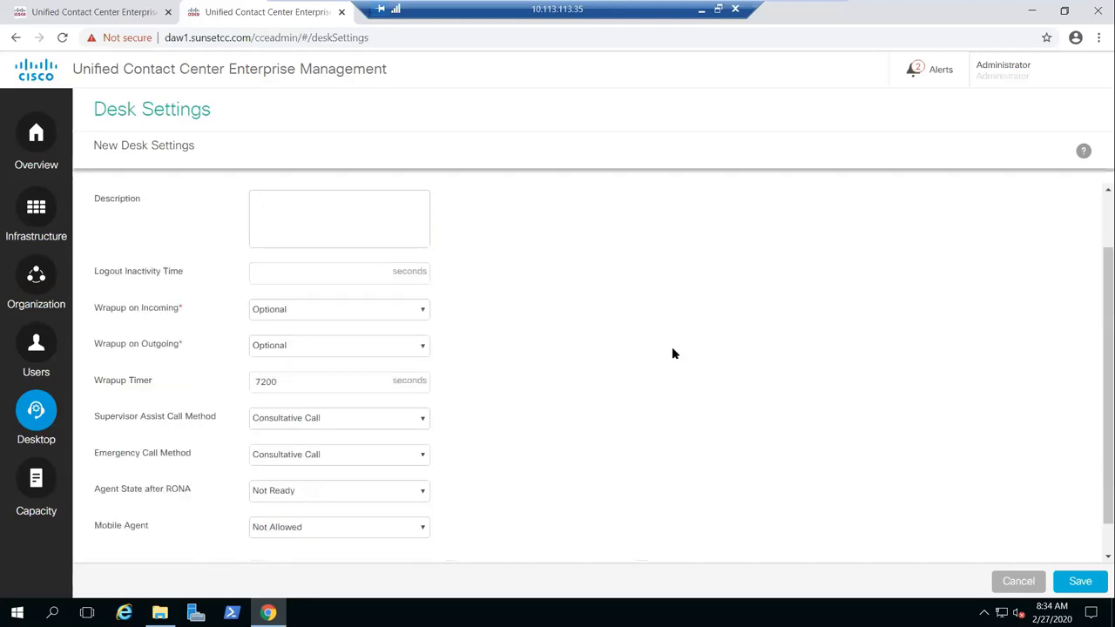
{"action": "left_click", "coordinate": [421, 530]}
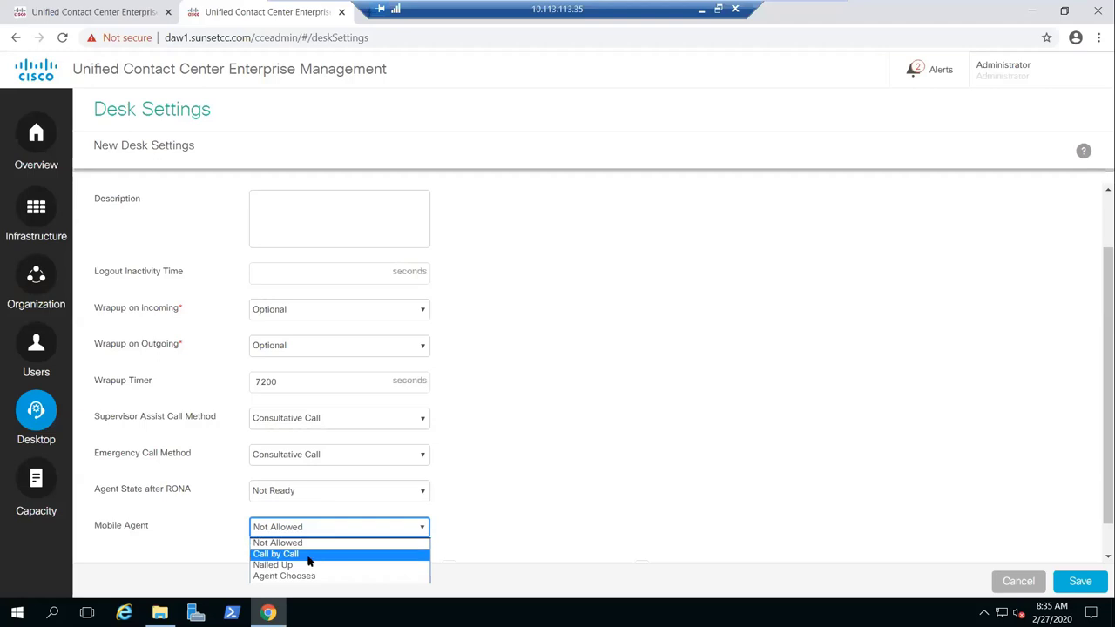
{"action": "key", "text": "Up"}
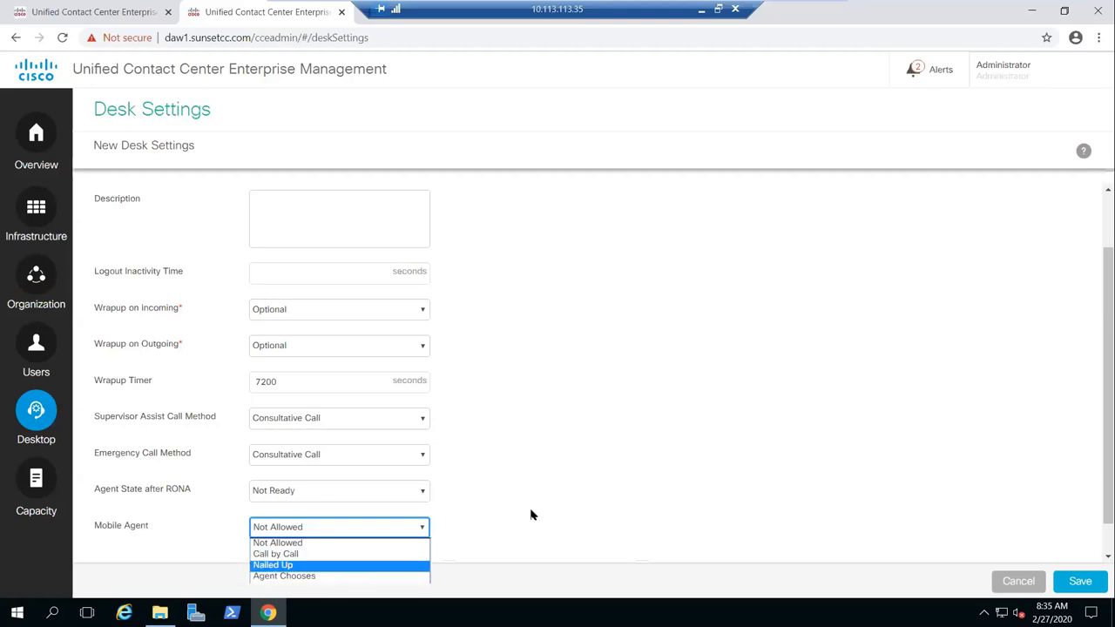
{"action": "left_click", "coordinate": [531, 515]}
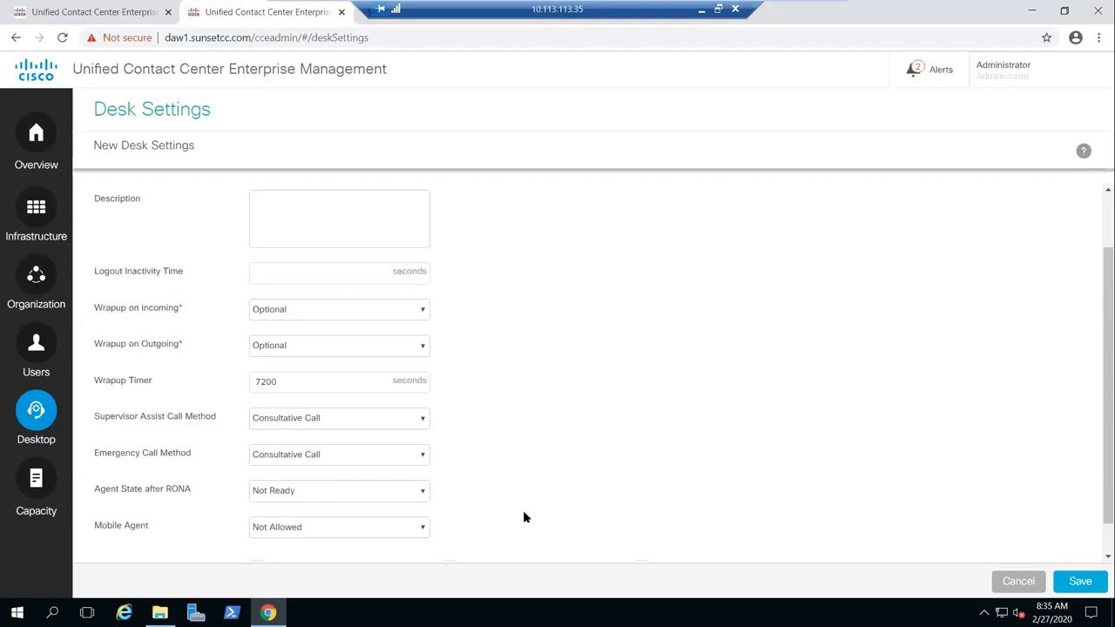
Tick Enable Auto Answer and Require Idle Reason, then go to Desktop > Reason Labels.
{"action": "scroll", "coordinate": [524, 517], "scroll_direction": "up", "scroll_amount": 1}
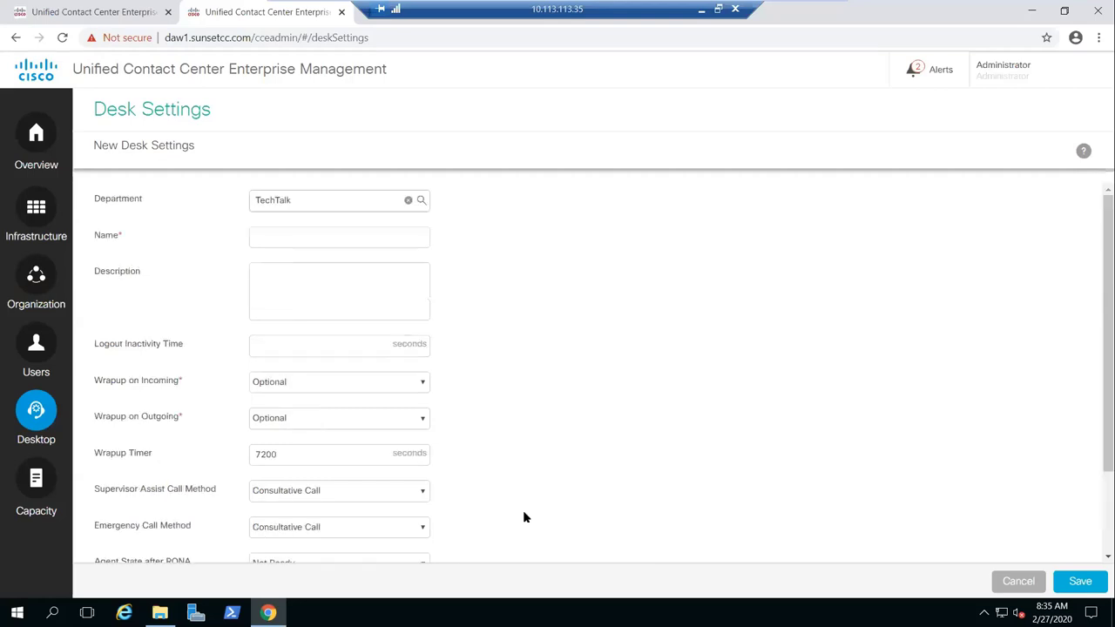
{"action": "scroll", "coordinate": [524, 518], "scroll_direction": "down", "scroll_amount": 2}
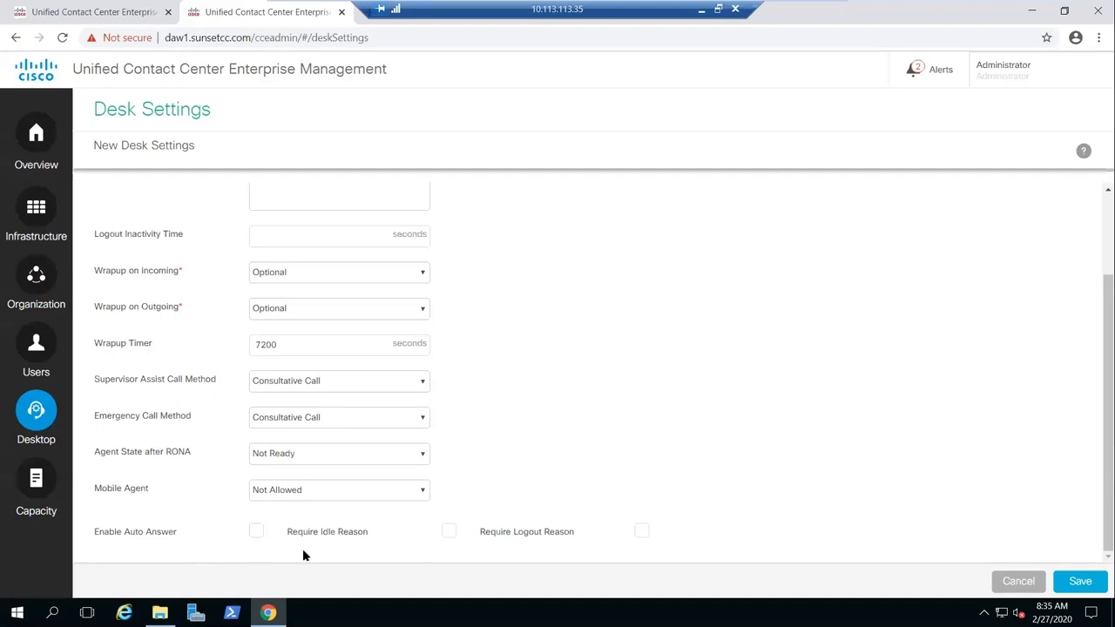
{"action": "left_click", "coordinate": [257, 533]}
{"action": "left_click", "coordinate": [450, 533]}
{"action": "scroll", "coordinate": [212, 532], "scroll_direction": "up", "scroll_amount": 2}
{"action": "scroll", "coordinate": [212, 532], "scroll_direction": "down", "scroll_amount": 2}
{"action": "left_click", "coordinate": [33, 421]}
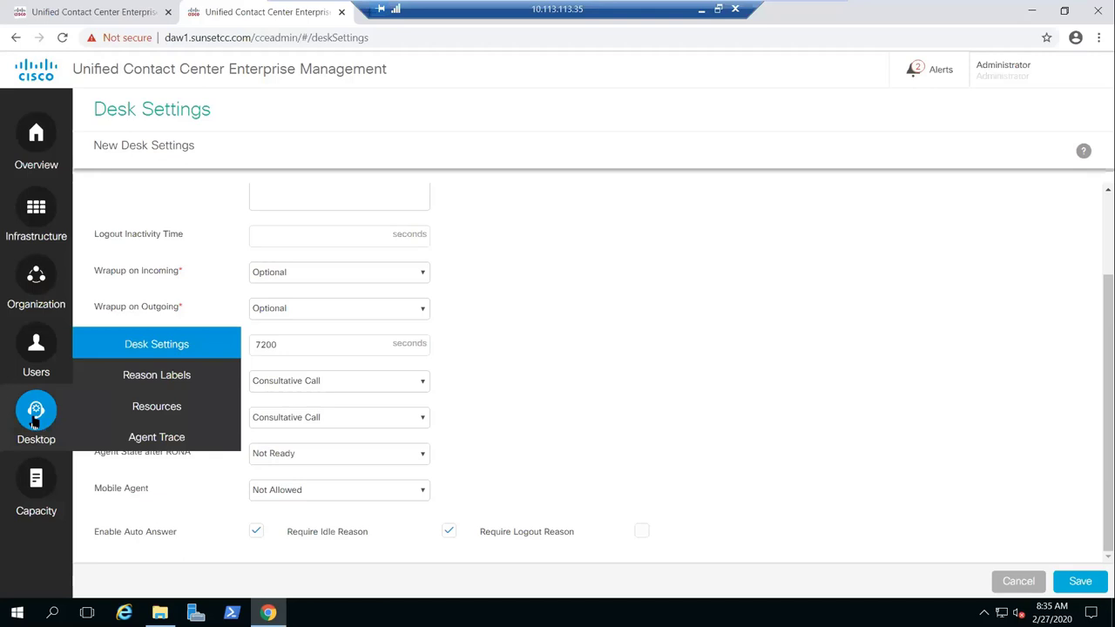
{"action": "left_click", "coordinate": [150, 381]}
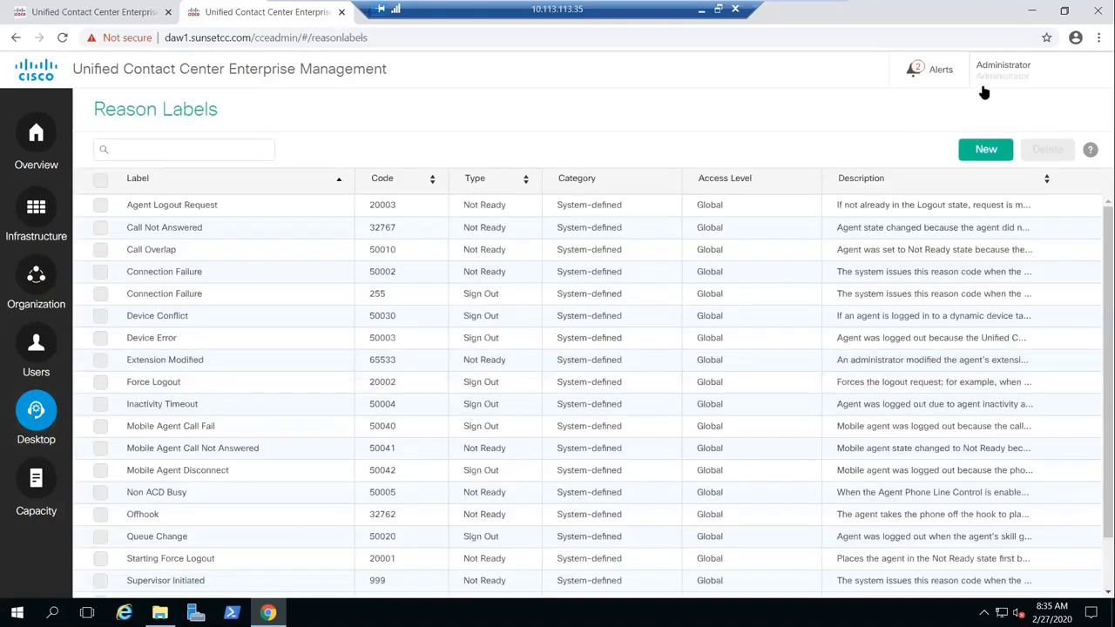
Open a new reason label, review the Type choices, and keep Not Ready with Global scope.
{"action": "left_click", "coordinate": [984, 149]}
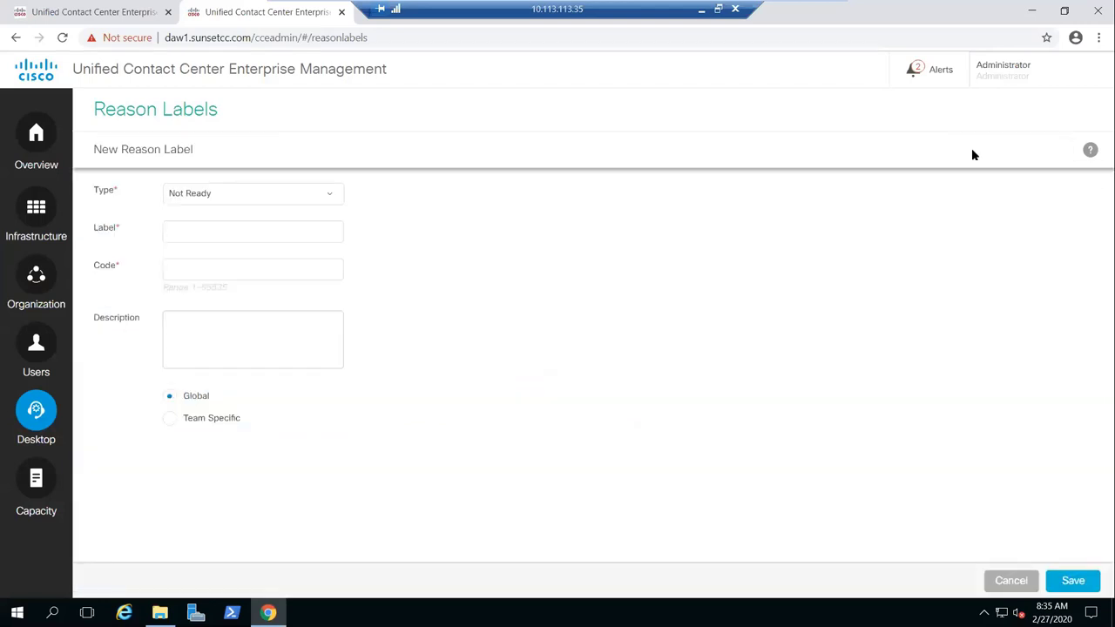
{"action": "left_click", "coordinate": [331, 198]}
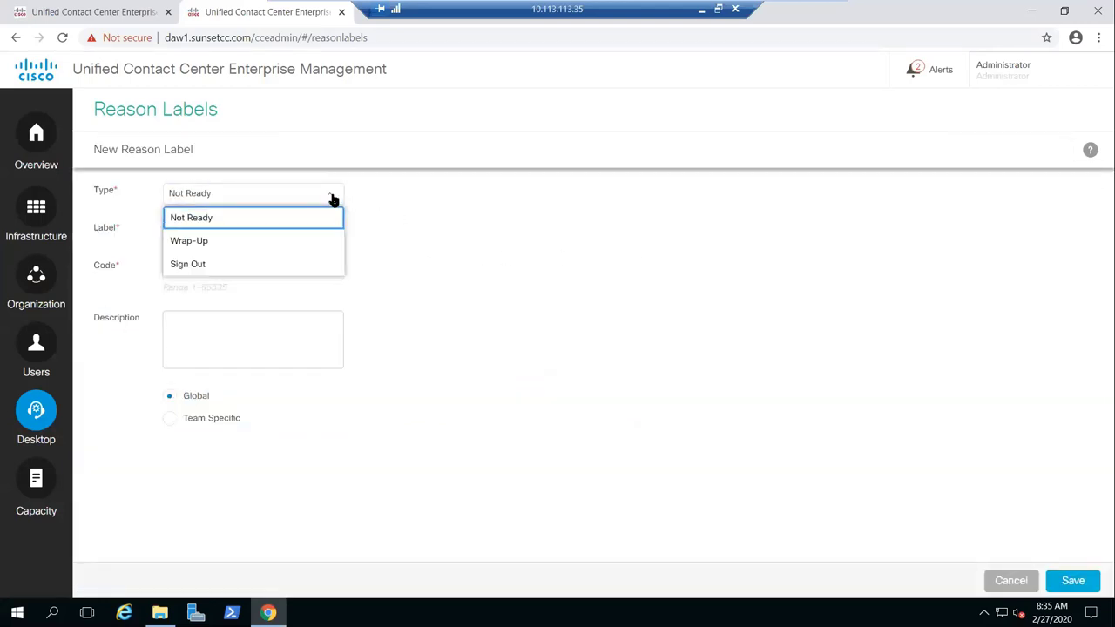
{"action": "left_click", "coordinate": [331, 197]}
{"action": "left_click", "coordinate": [331, 198]}
{"action": "left_click", "coordinate": [169, 397]}
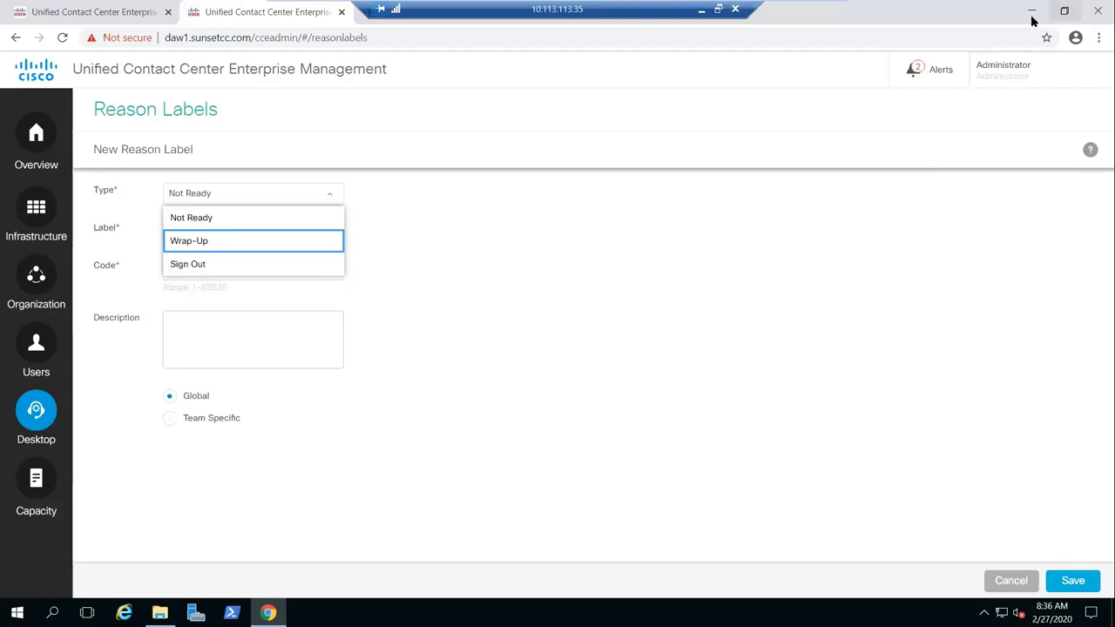
{"action": "key", "text": "Down"}
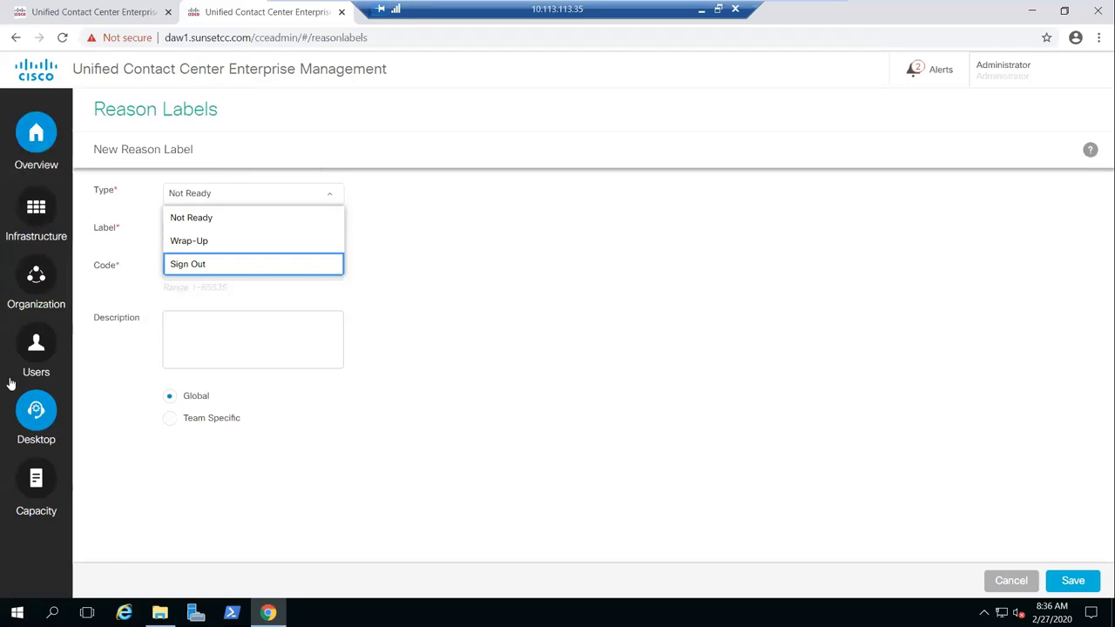
{"action": "key", "text": "Escape"}
Start a new call variables layout from Desktop > Resources with one left-column row, then return to Overview.
{"action": "mouse_move", "coordinate": [38, 412]}
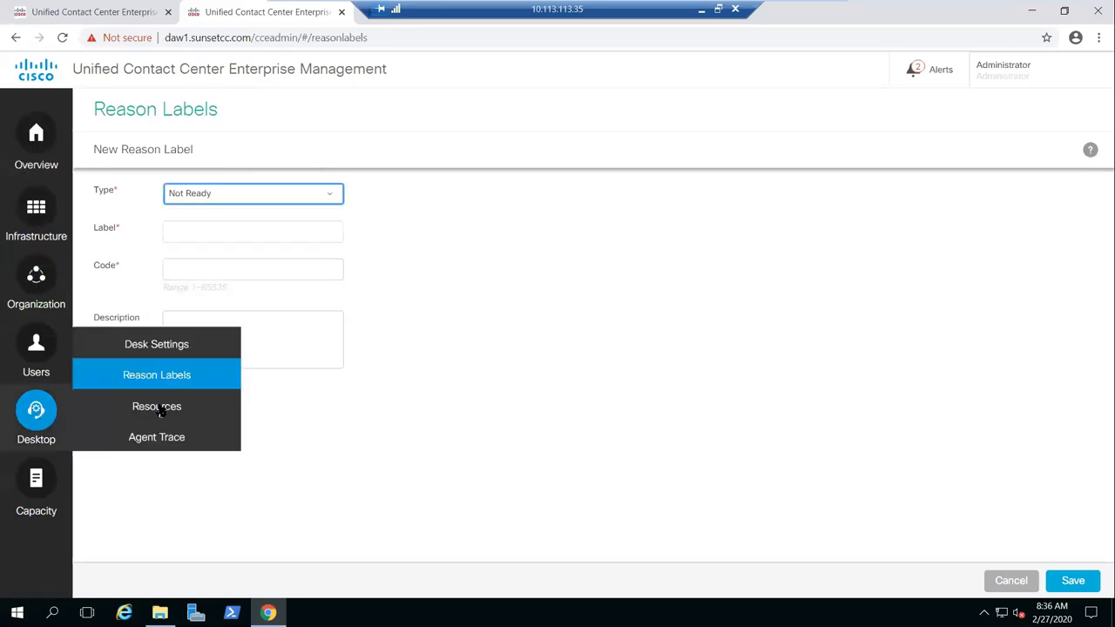
{"action": "left_click", "coordinate": [160, 409]}
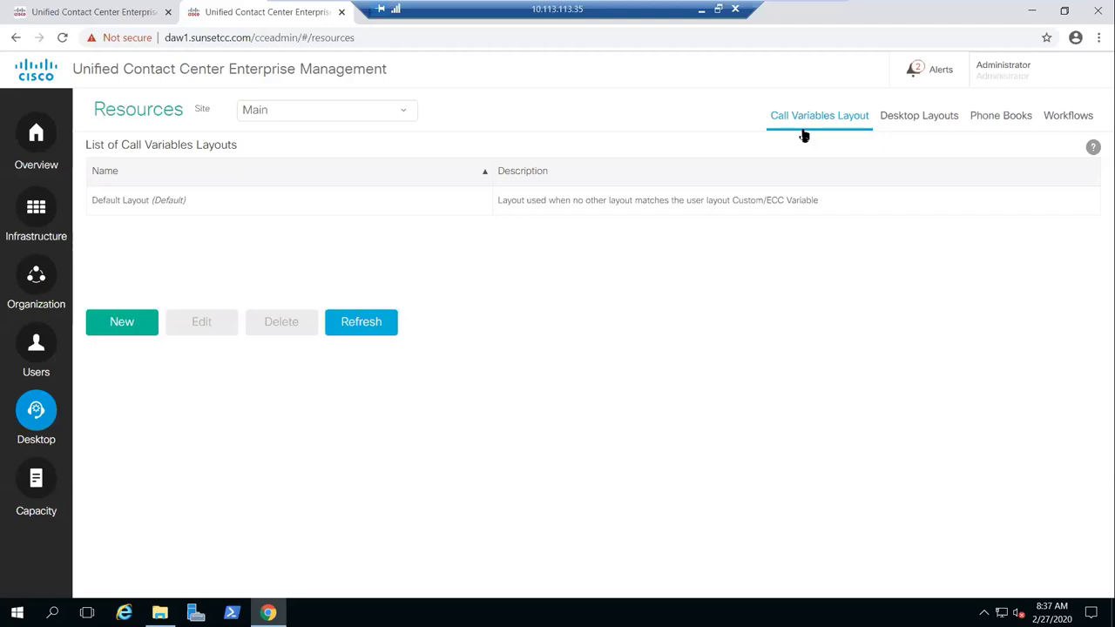
{"action": "left_click", "coordinate": [125, 324]}
{"action": "scroll", "coordinate": [360, 478], "scroll_direction": "down", "scroll_amount": 1}
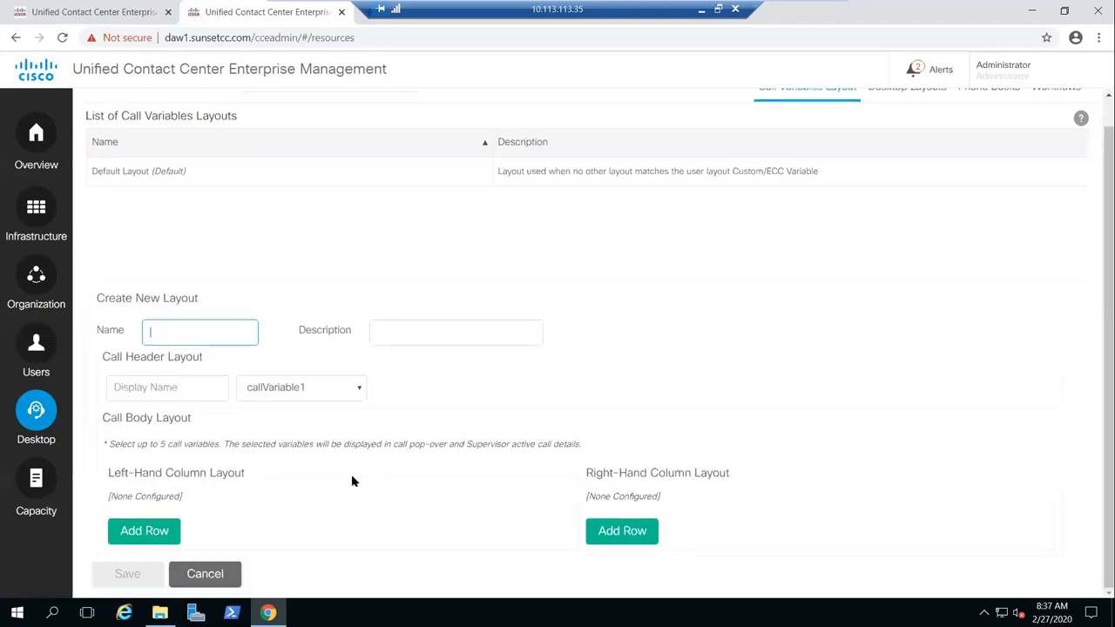
{"action": "left_click", "coordinate": [144, 533]}
{"action": "scroll", "coordinate": [295, 528], "scroll_direction": "down", "scroll_amount": 1}
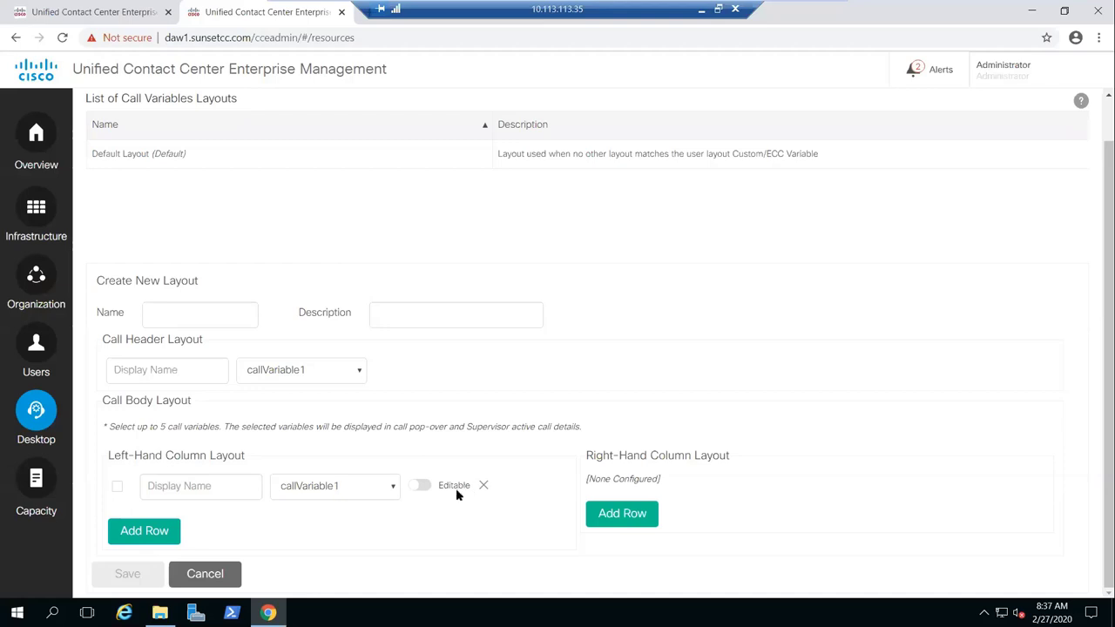
{"action": "left_click", "coordinate": [160, 316]}
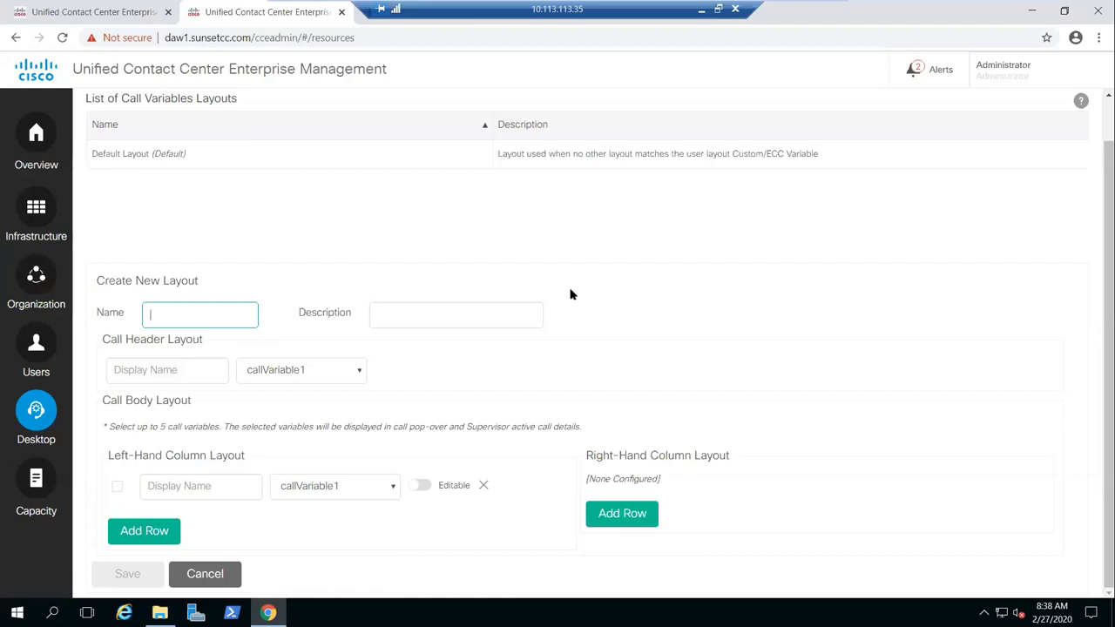
{"action": "left_click", "coordinate": [35, 136]}
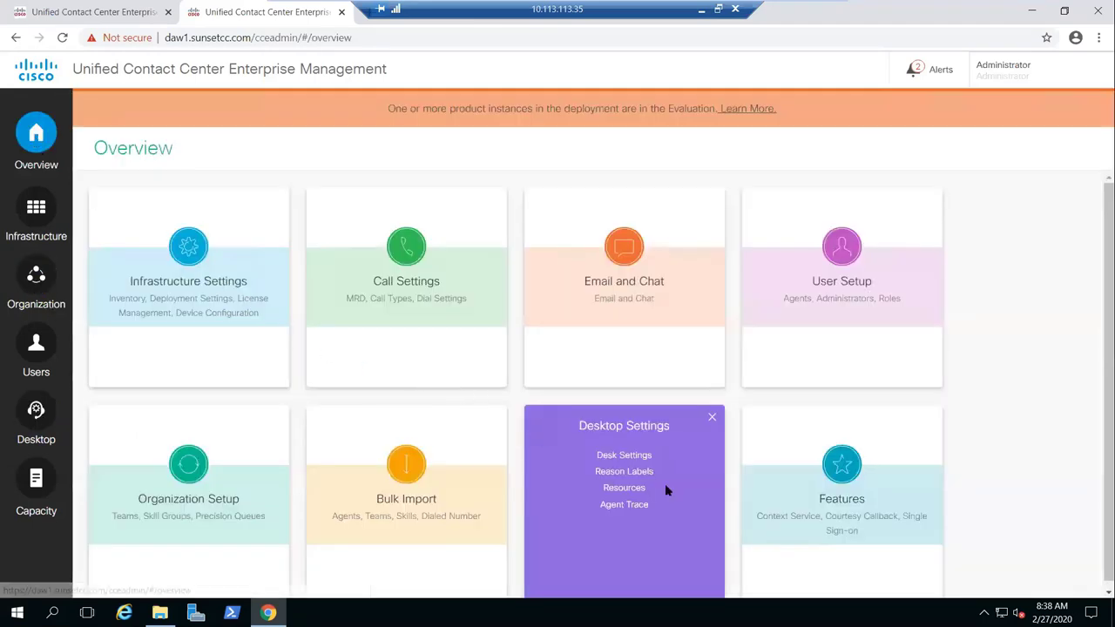
Glance at the Courtesy Callback page under Features, then go back to Overview.
{"action": "left_click", "coordinate": [826, 496]}
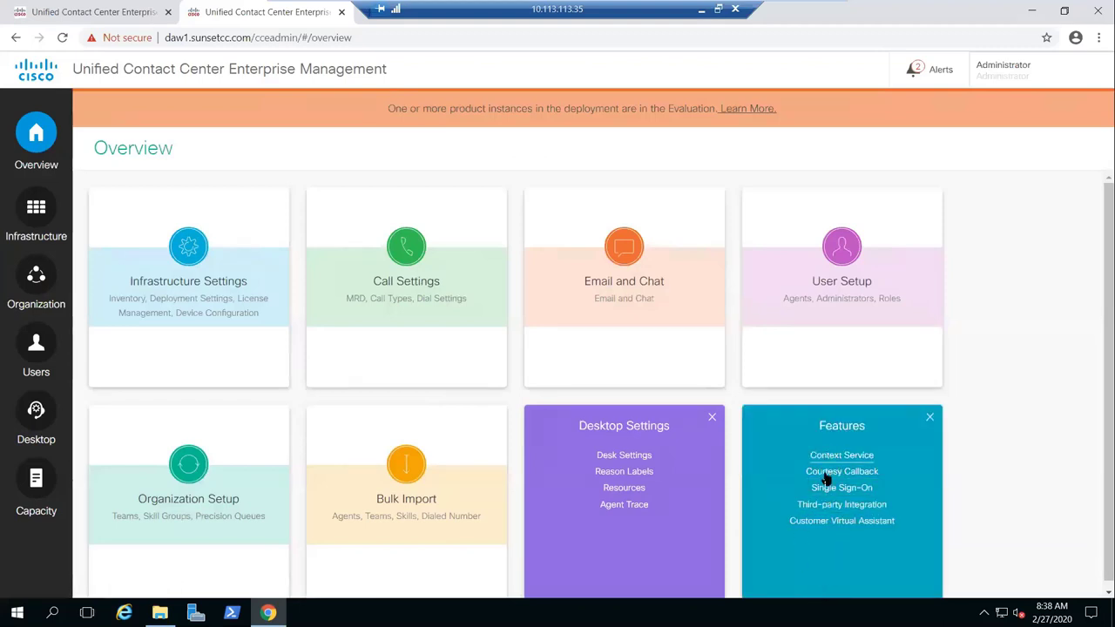
{"action": "left_click", "coordinate": [828, 472]}
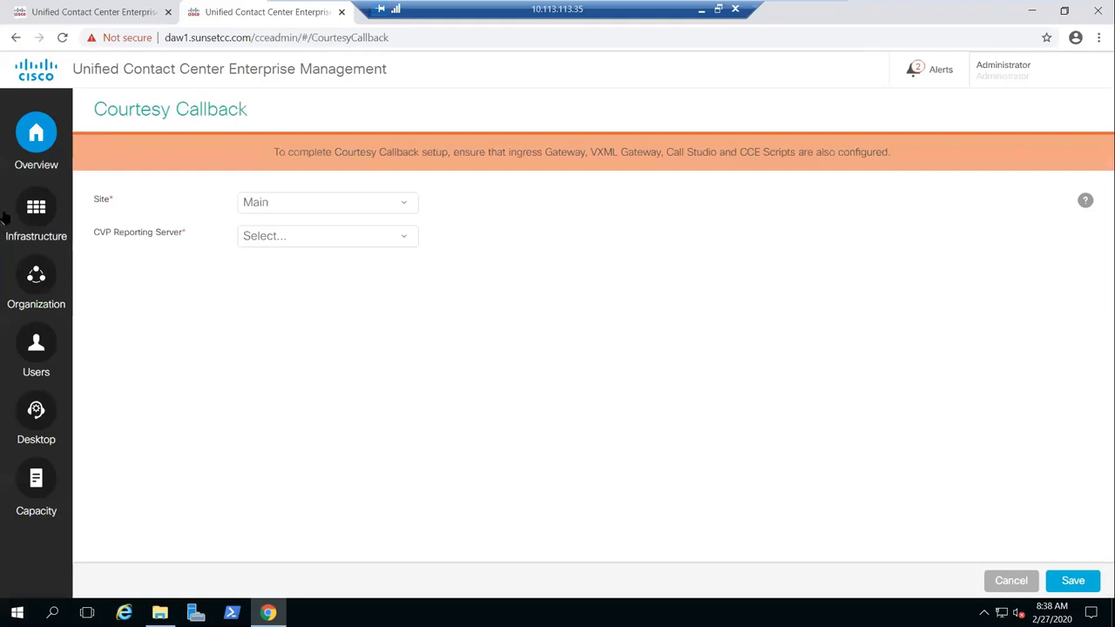
{"action": "left_click", "coordinate": [38, 146]}
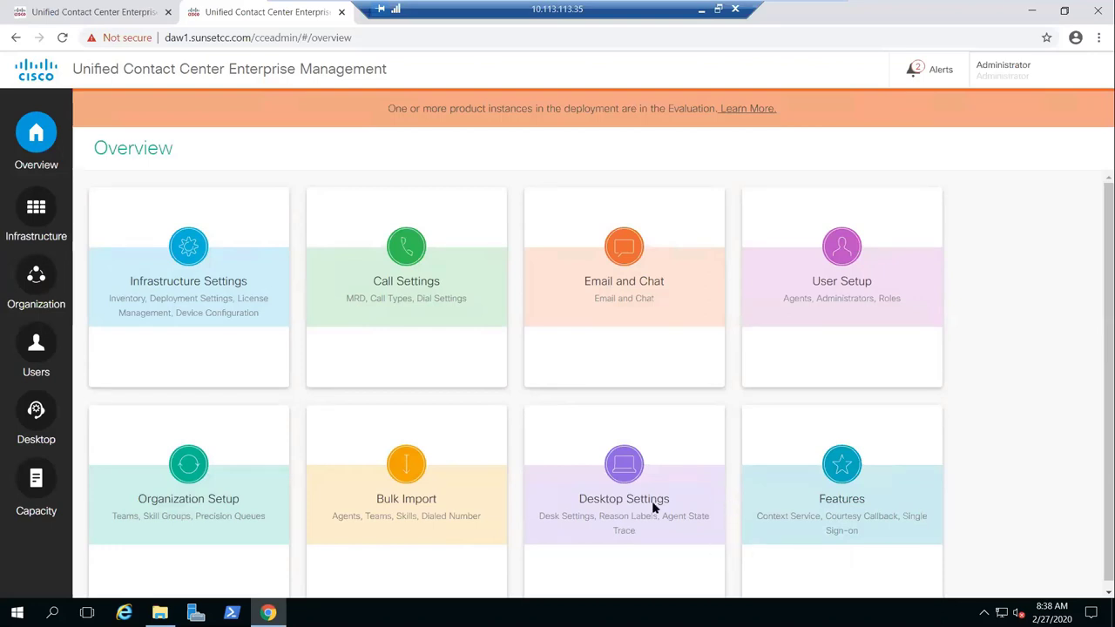
Open Capacity Info and scroll the limits table, showing 6 of 4000 call types and 1 of 200 departments.
{"action": "left_click", "coordinate": [41, 481]}
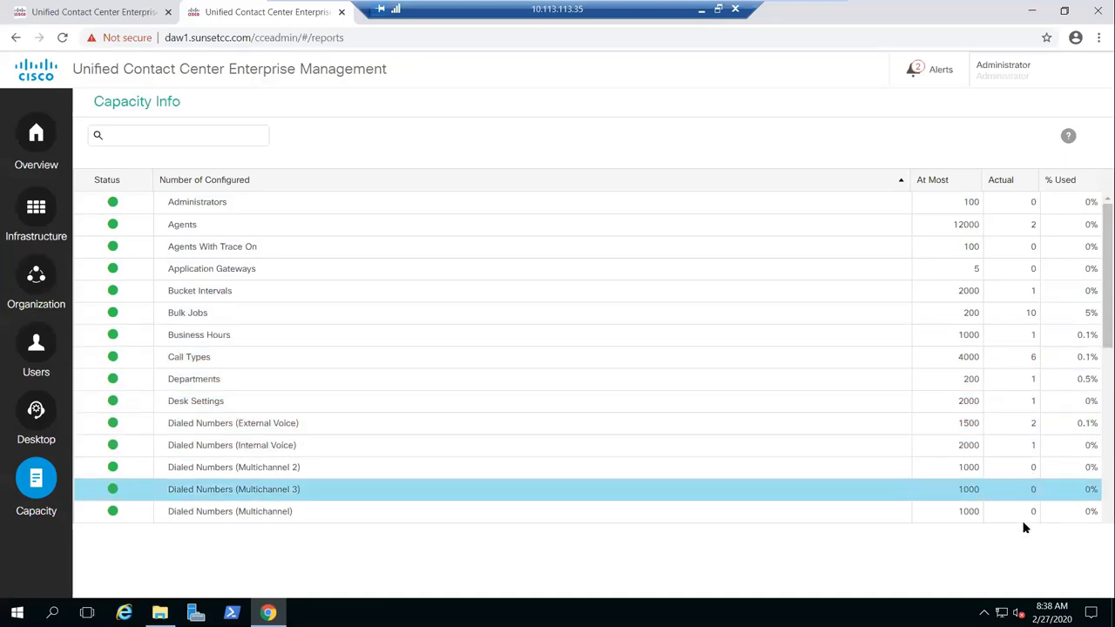
{"action": "left_click_drag", "start_coordinate": [1105, 275], "coordinate": [1105, 494]}
{"action": "left_click", "coordinate": [1102, 214]}
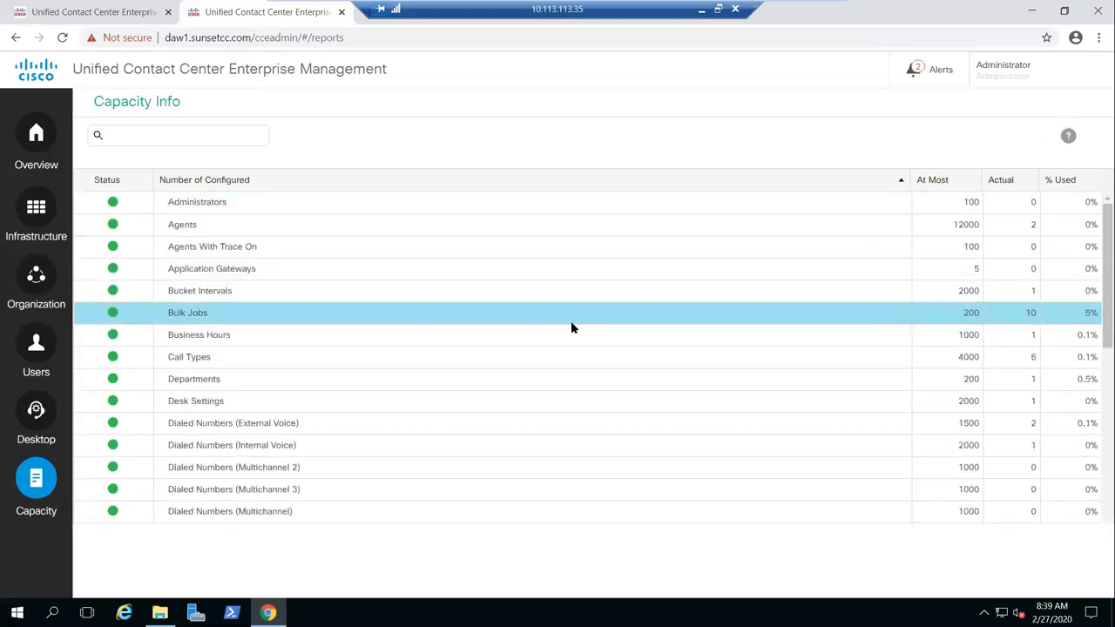
{"action": "scroll", "coordinate": [541, 402], "scroll_direction": "down", "scroll_amount": 5}
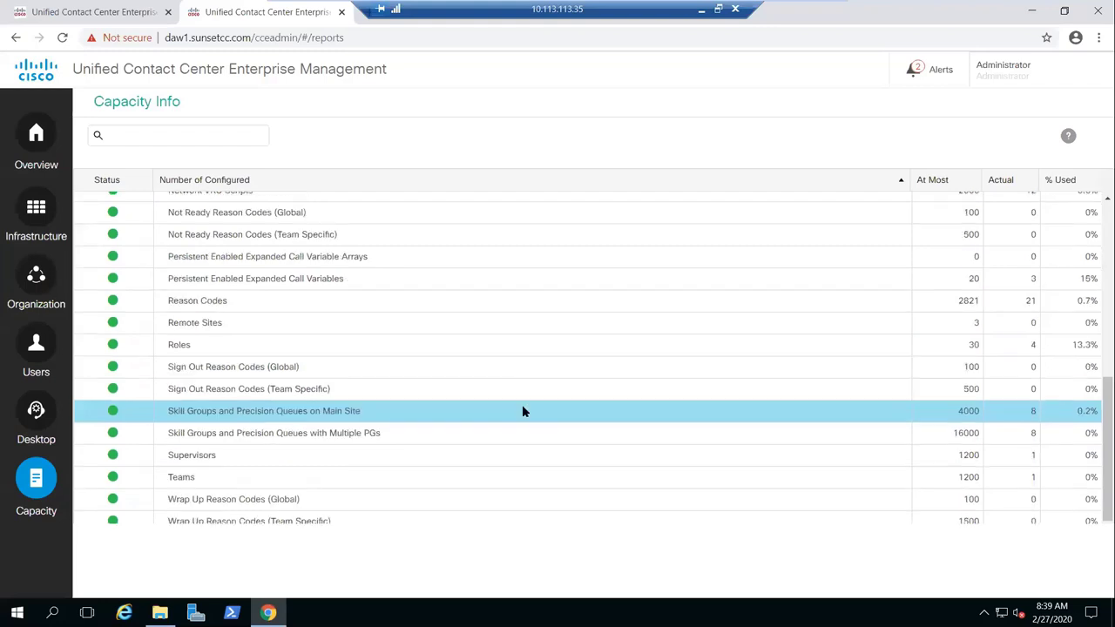
{"action": "scroll", "coordinate": [523, 405], "scroll_direction": "up", "scroll_amount": 5}
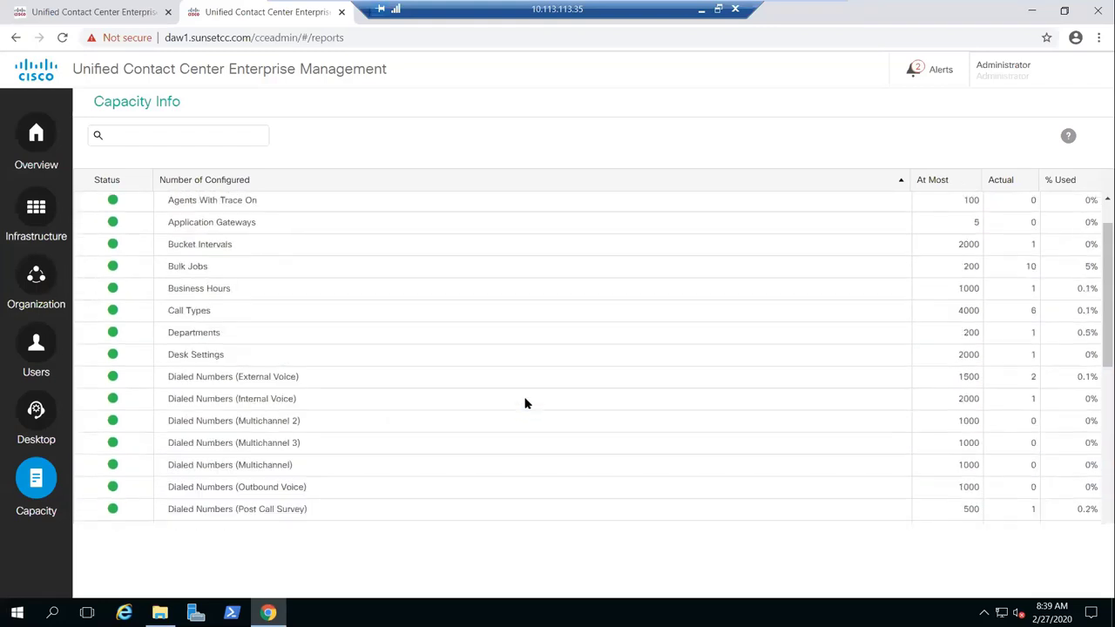
{"action": "scroll", "coordinate": [524, 402], "scroll_direction": "up", "scroll_amount": 1}
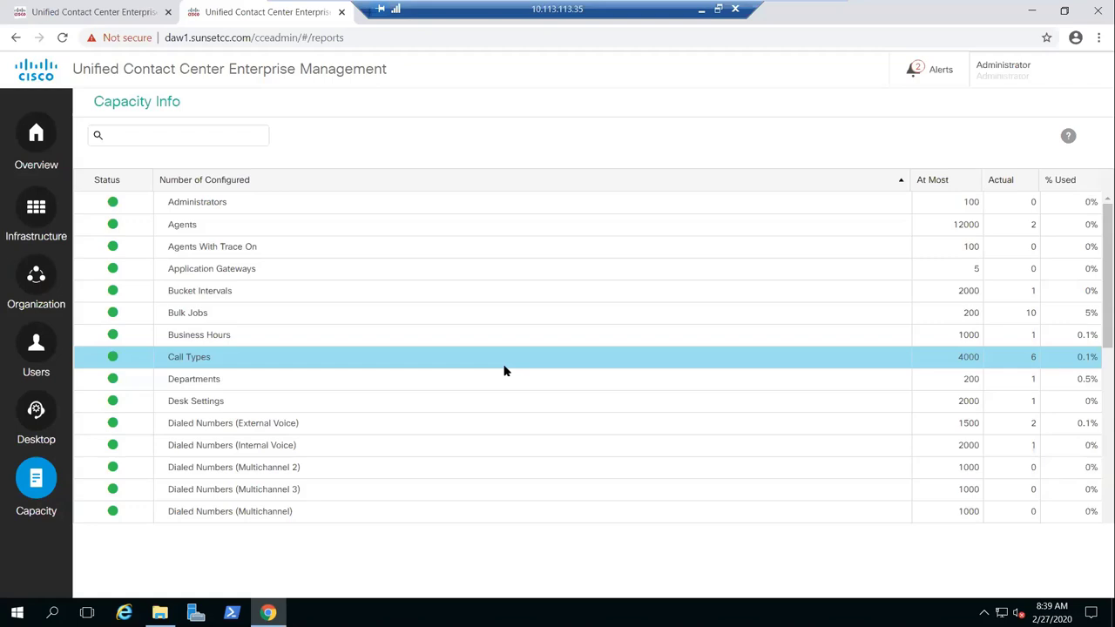
{"action": "left_click", "coordinate": [376, 388]}
{"action": "mouse_move", "coordinate": [35, 346]}
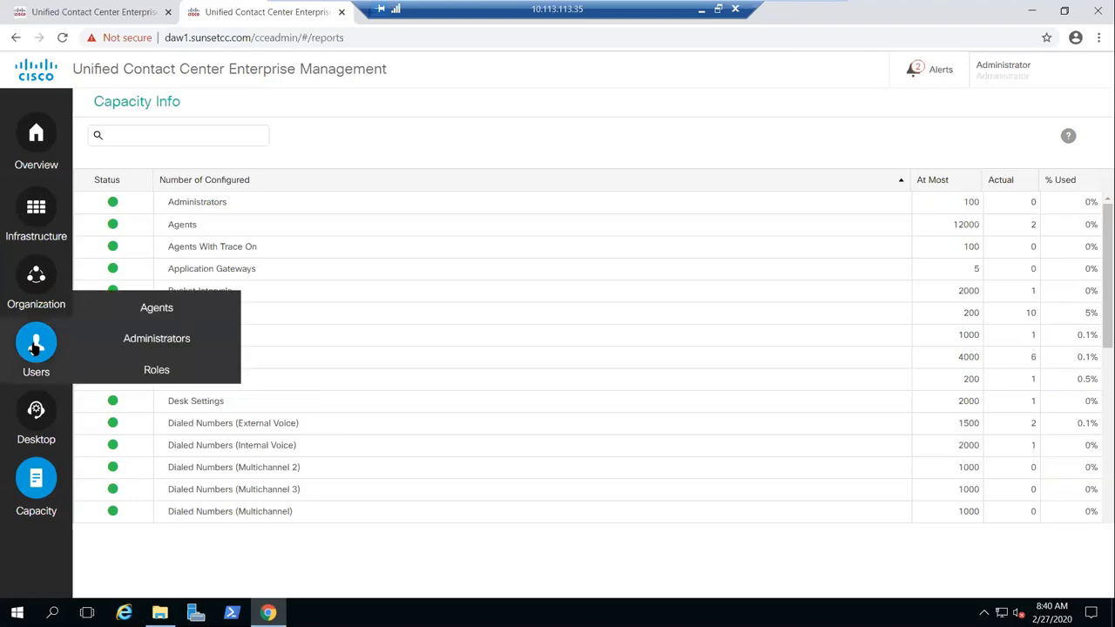
Start a new role, leave its Administrators tab empty, and return to the General permissions tab.
{"action": "left_click", "coordinate": [155, 372]}
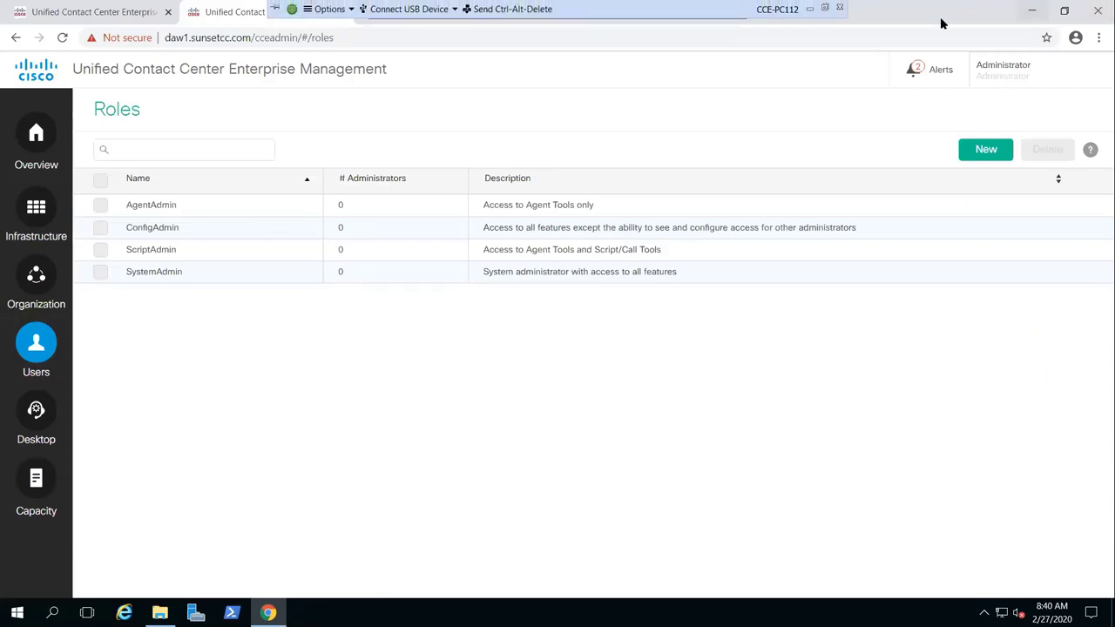
{"action": "left_click", "coordinate": [985, 149]}
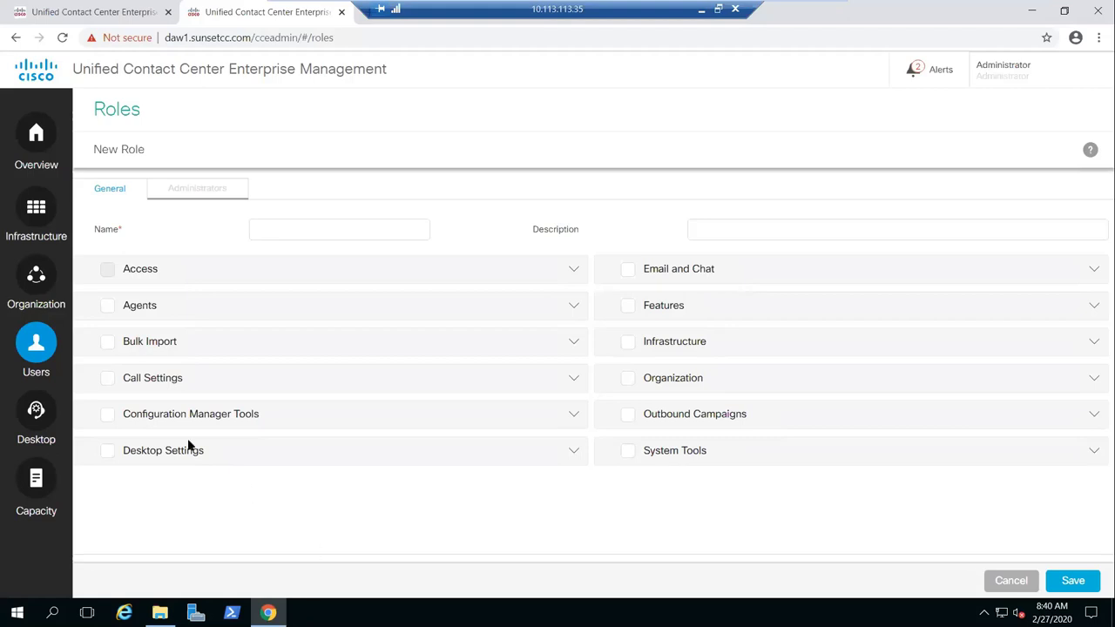
{"action": "left_click", "coordinate": [180, 194]}
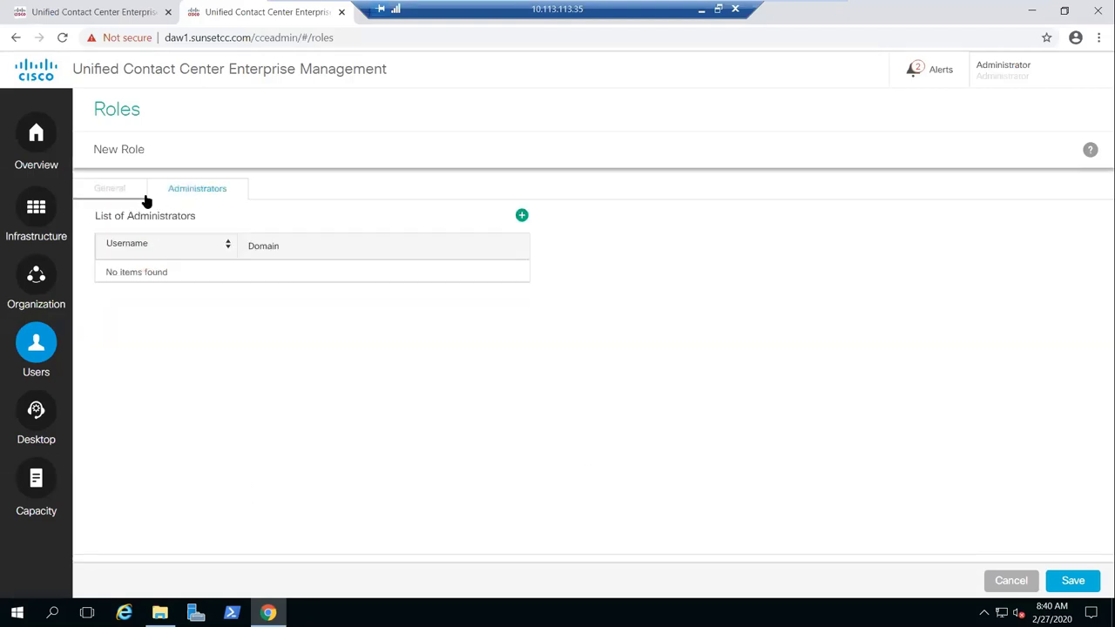
{"action": "left_click", "coordinate": [521, 215]}
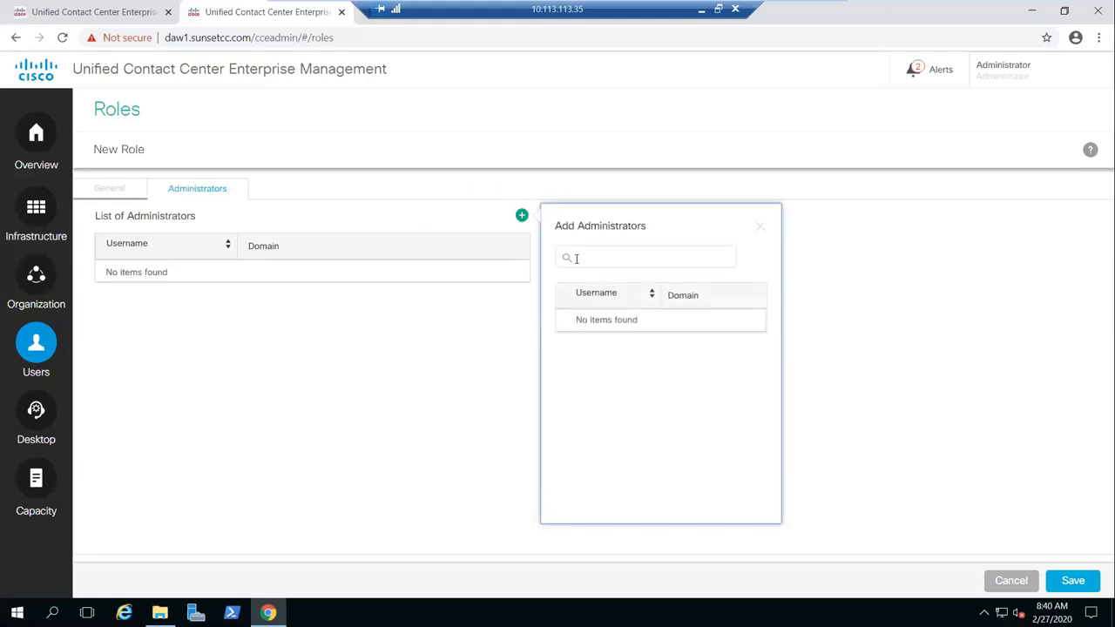
{"action": "left_click", "coordinate": [521, 215]}
{"action": "left_click", "coordinate": [127, 198]}
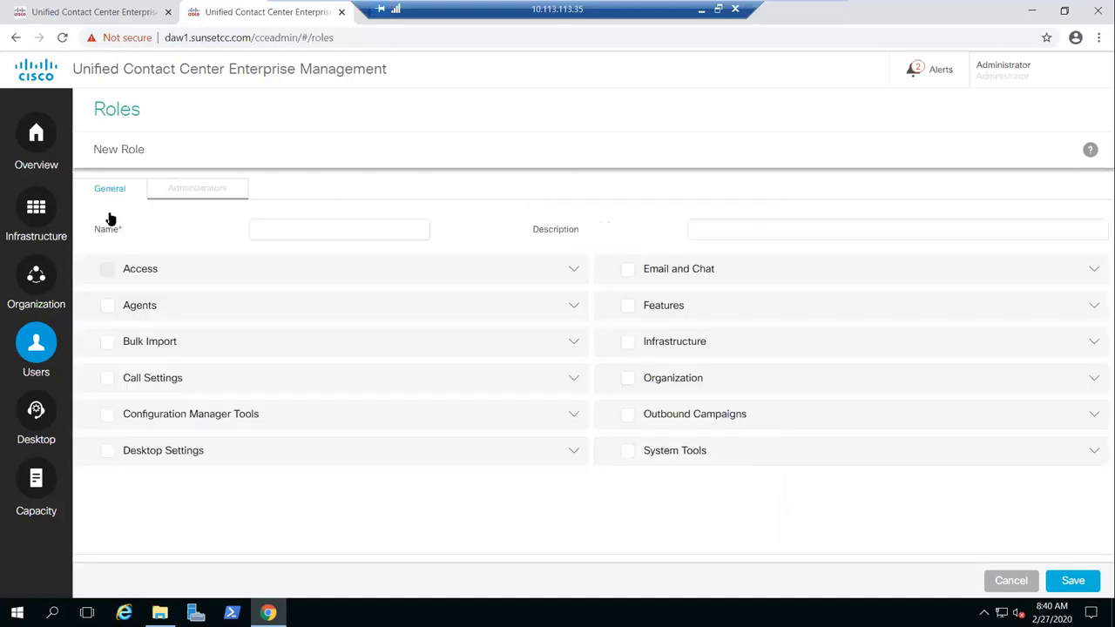
Grant the role Agents permissions, expand Agents, Bulk Import and Call Settings, then minimize the browser.
{"action": "mouse_move", "coordinate": [113, 272]}
{"action": "left_click", "coordinate": [108, 308]}
{"action": "left_click", "coordinate": [574, 308]}
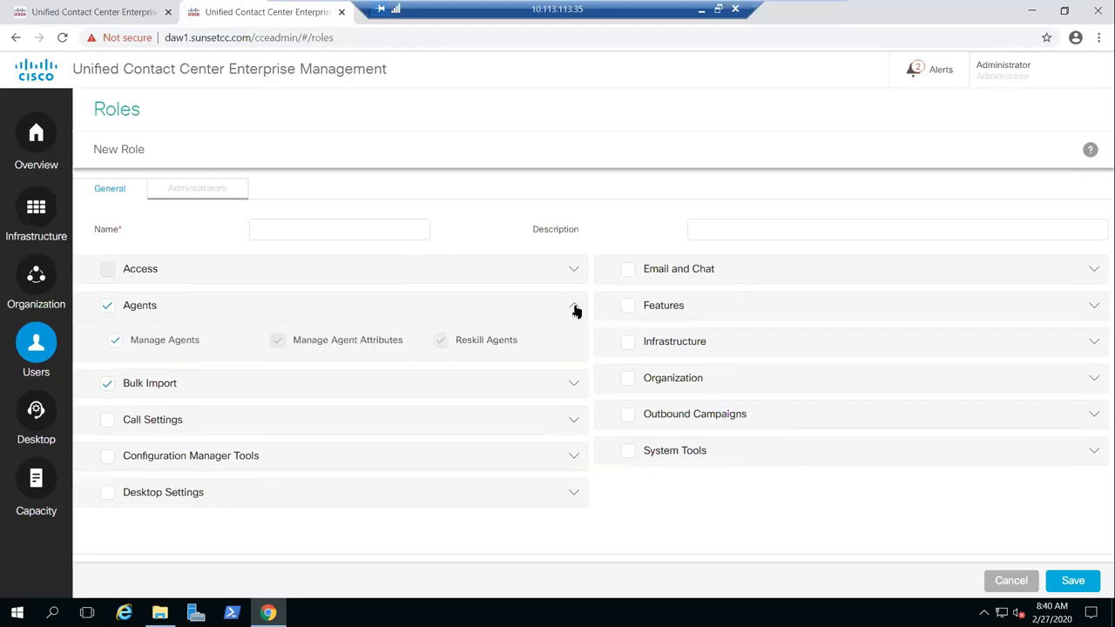
{"action": "left_click", "coordinate": [575, 385]}
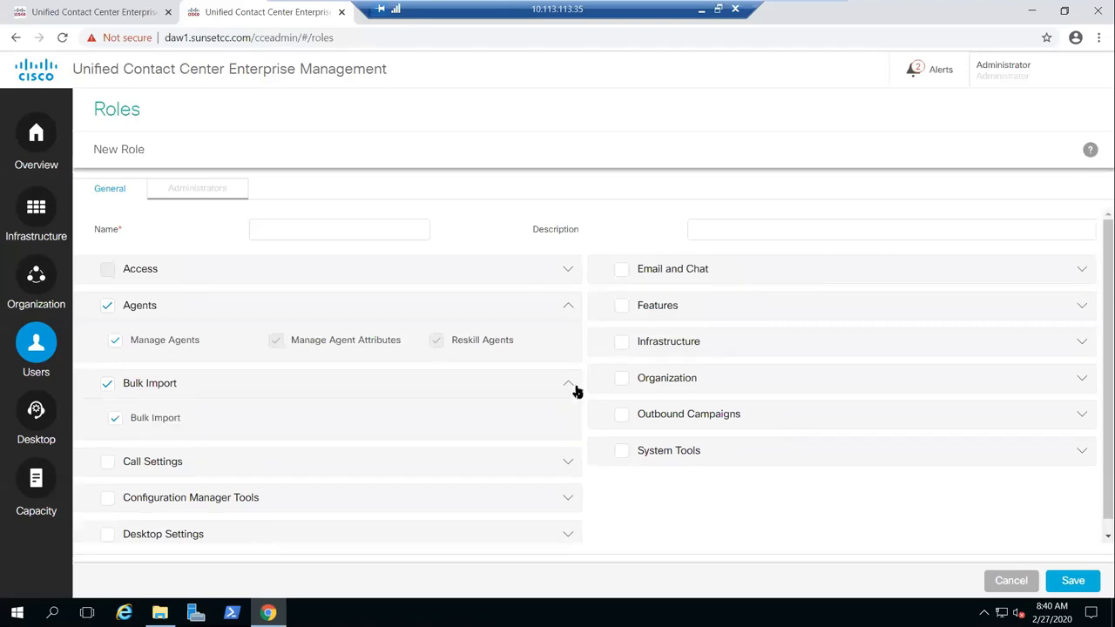
{"action": "left_click", "coordinate": [565, 465]}
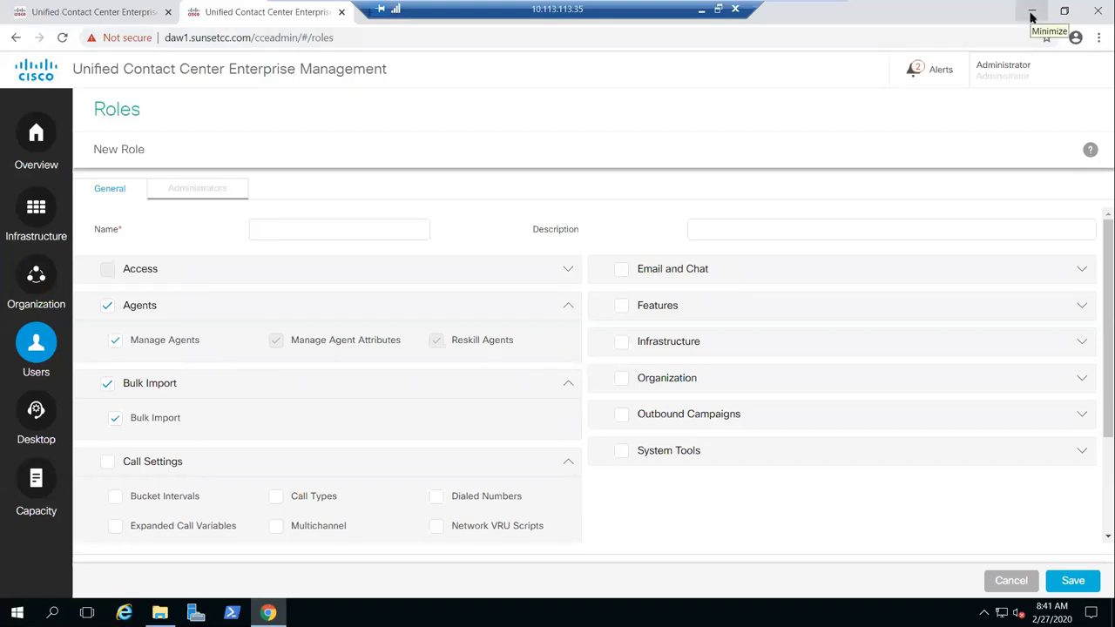
{"action": "left_click", "coordinate": [1031, 17]}
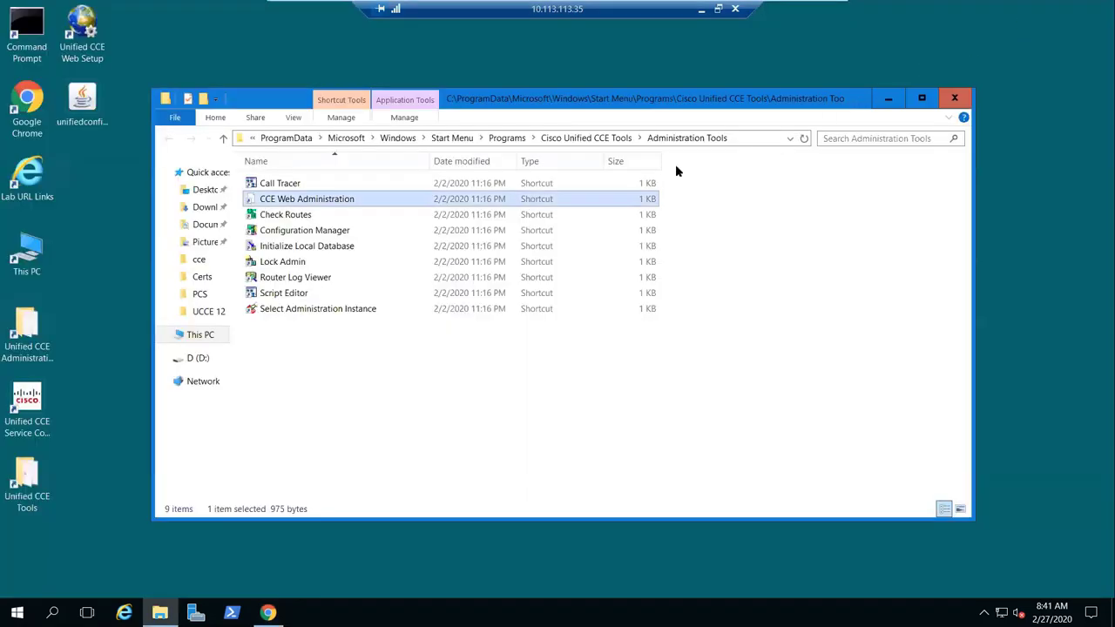
Launch Configuration Manager for pcce1 and expand Tools into Explorer, List and Miscellaneous Tools.
{"action": "double_click", "coordinate": [301, 232]}
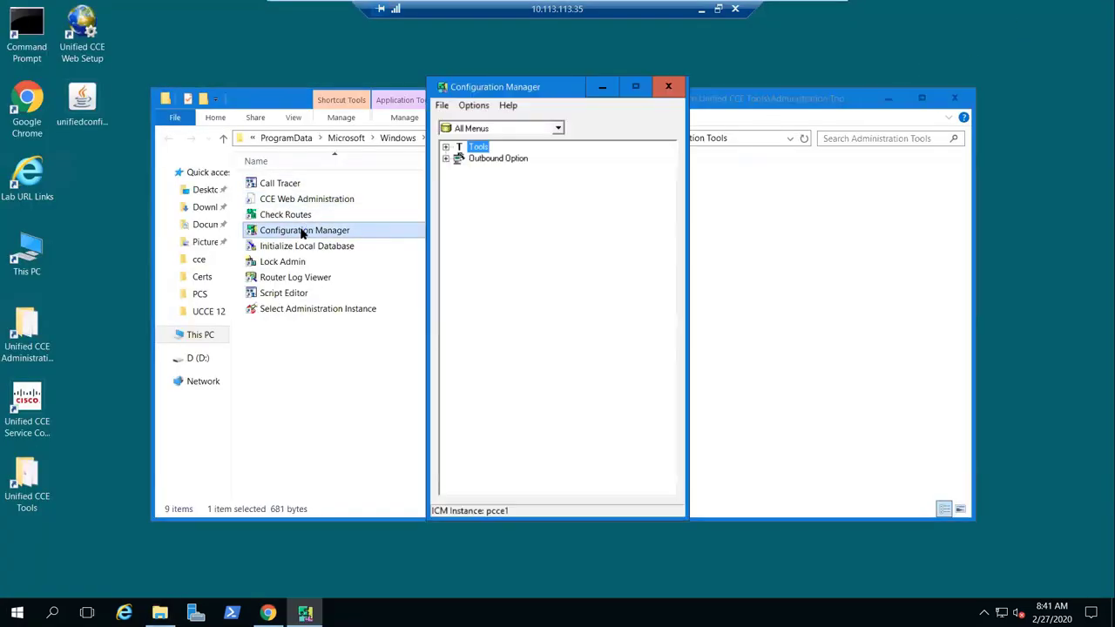
{"action": "left_click", "coordinate": [445, 148]}
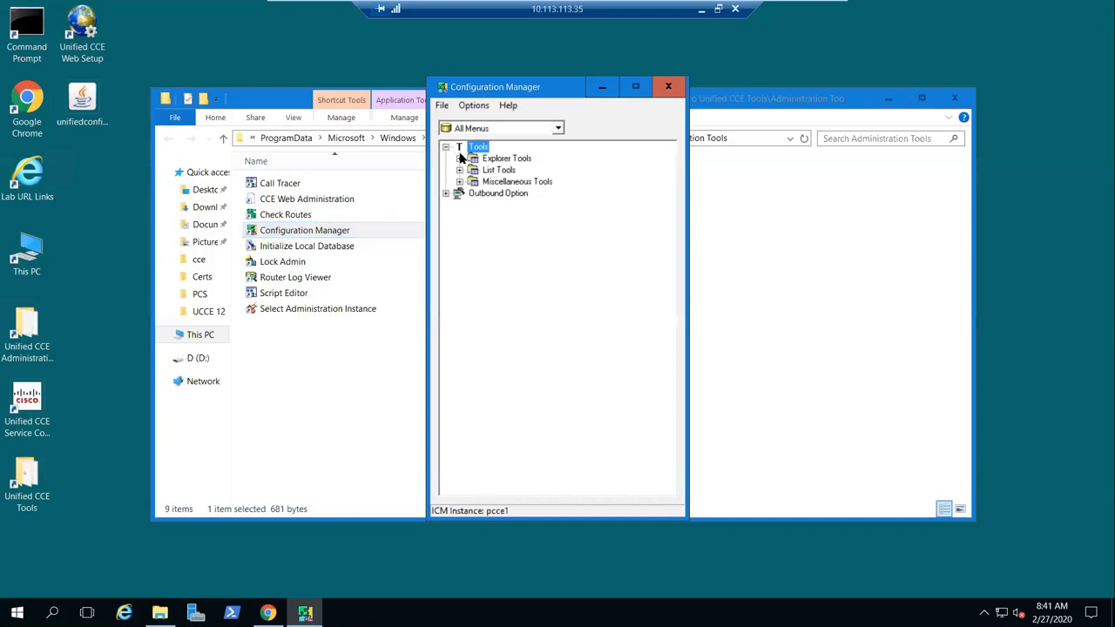
Expand Explorer Tools, List Tools, Miscellaneous Tools and Outbound Option to list Campaign, Dialer, Import Rule, Query Rule and System Options.
{"action": "left_click", "coordinate": [459, 158]}
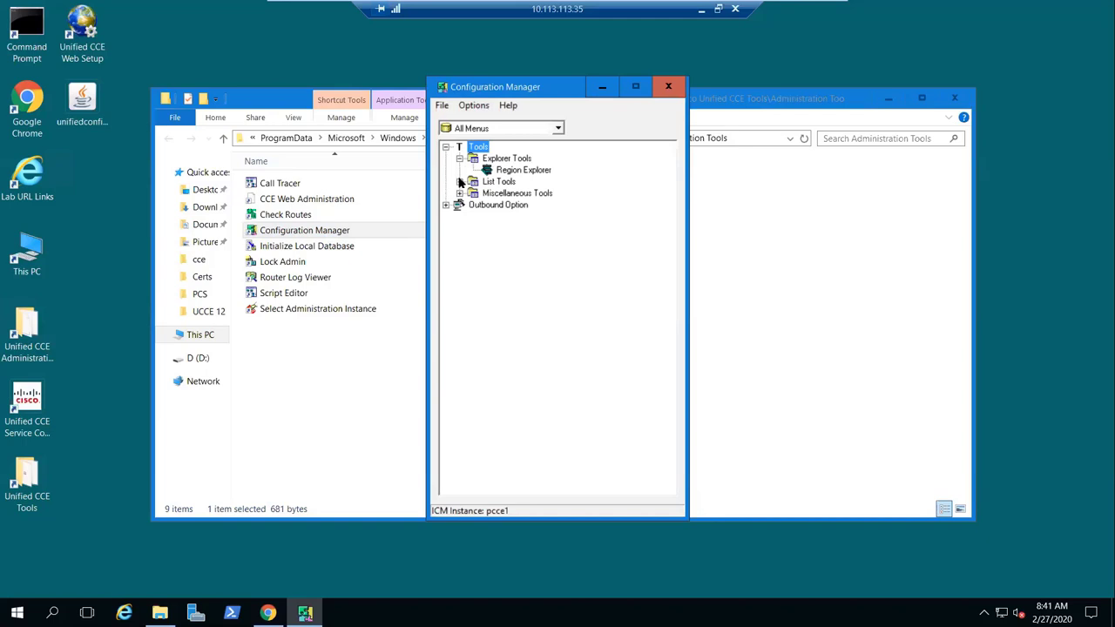
{"action": "left_click", "coordinate": [459, 181]}
{"action": "left_click", "coordinate": [459, 274]}
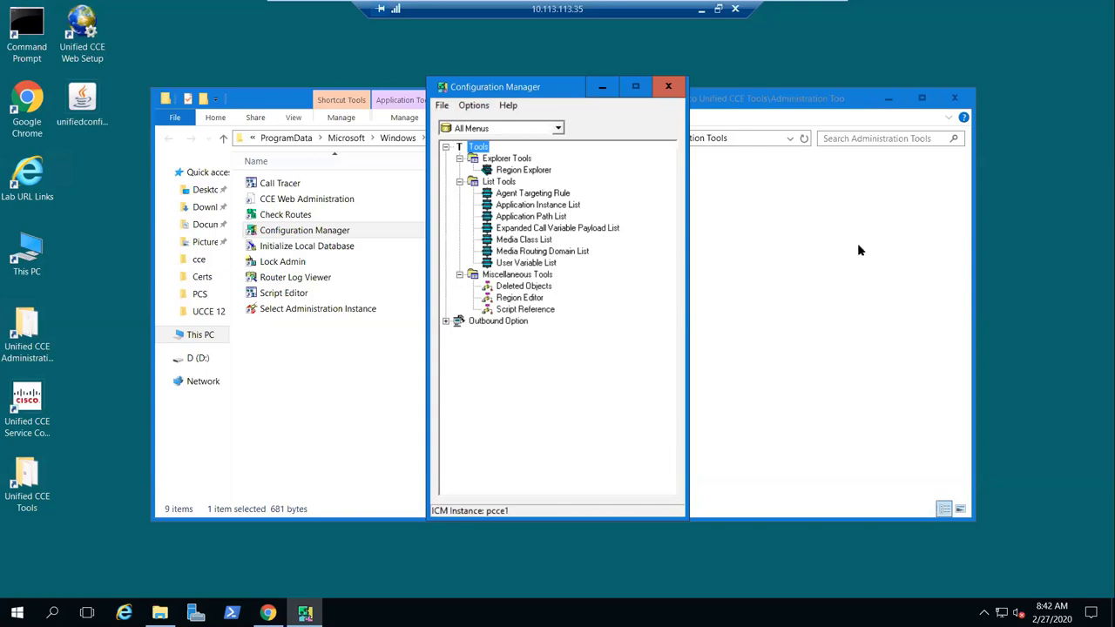
{"action": "left_click", "coordinate": [446, 322]}
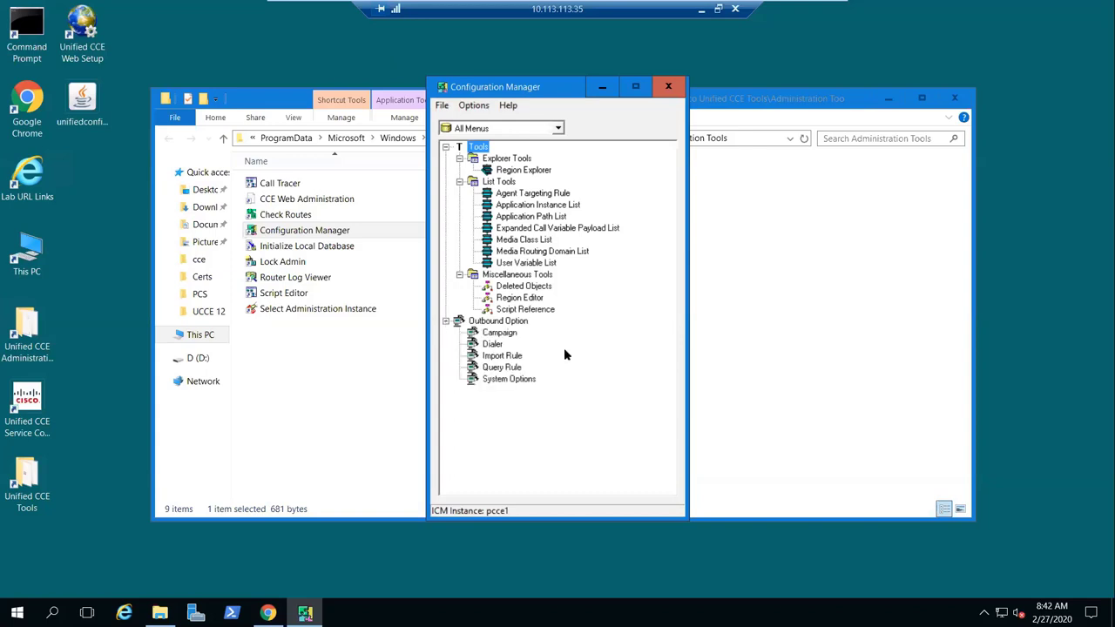
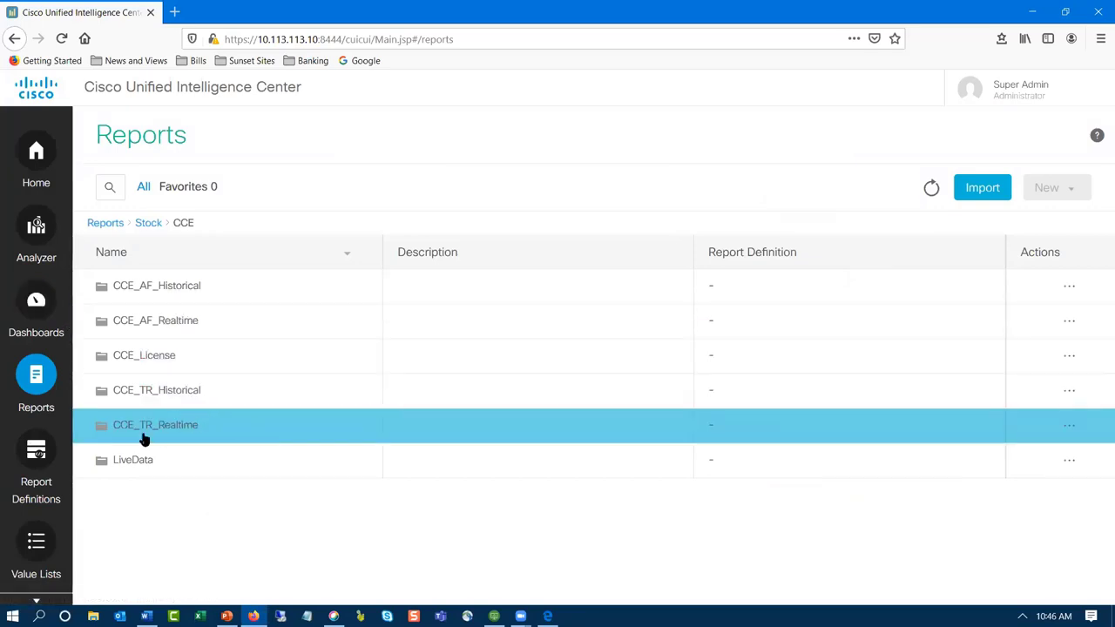
Browse Report Definitions > Stock > Intelligence Center Admin, then open Configure > Users.
{"action": "left_click", "coordinate": [38, 457]}
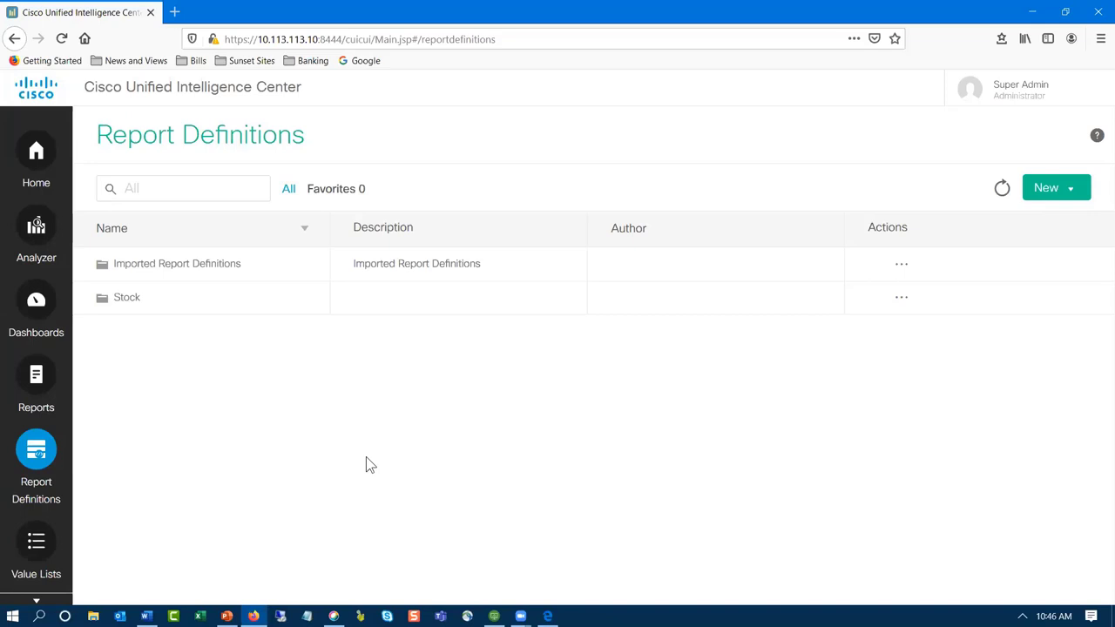
{"action": "left_click", "coordinate": [119, 297]}
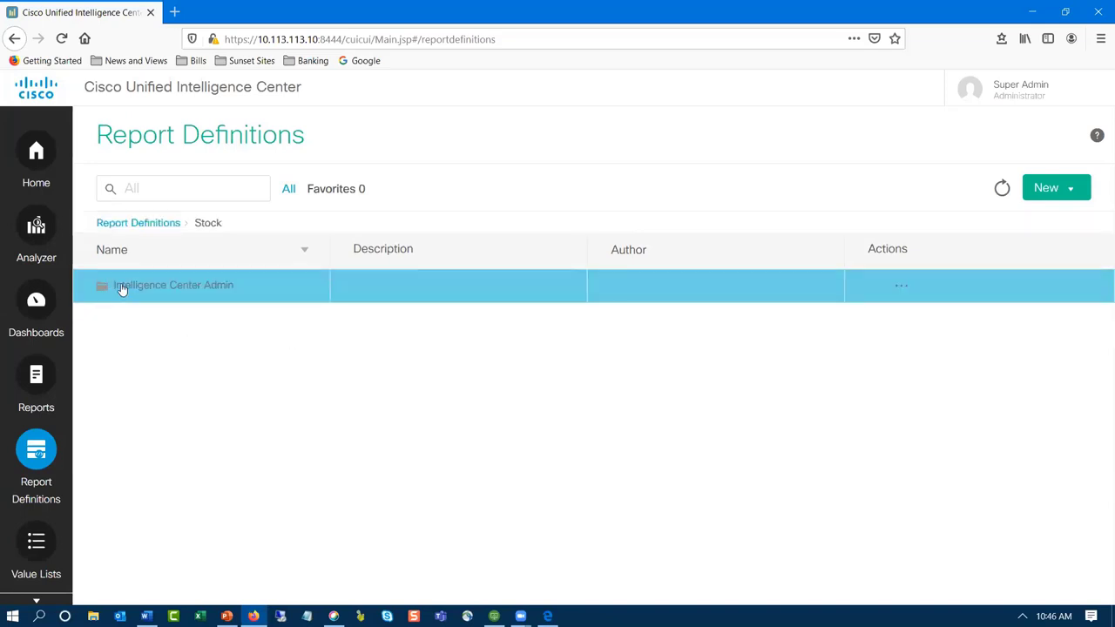
{"action": "left_click", "coordinate": [120, 289]}
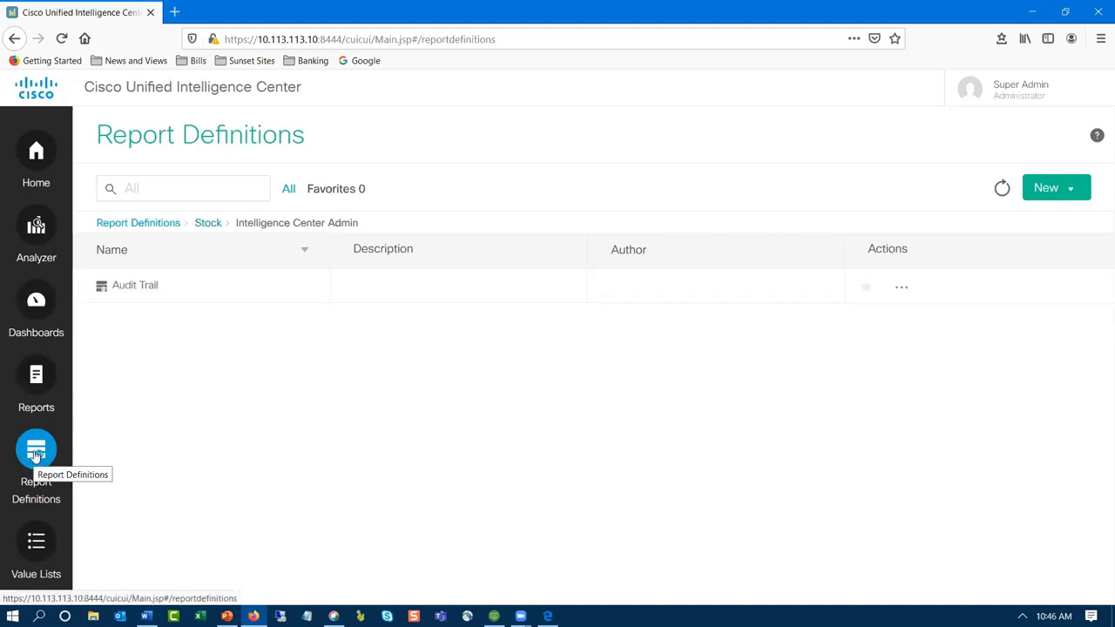
{"action": "scroll", "coordinate": [18, 519], "scroll_direction": "down", "scroll_amount": 3}
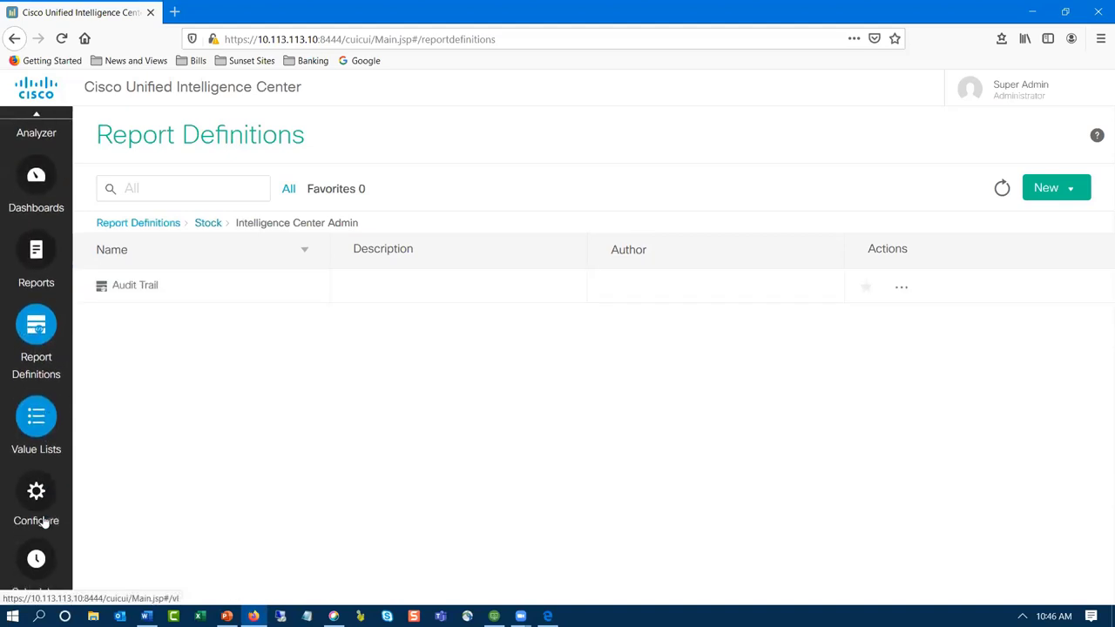
{"action": "left_click", "coordinate": [37, 484]}
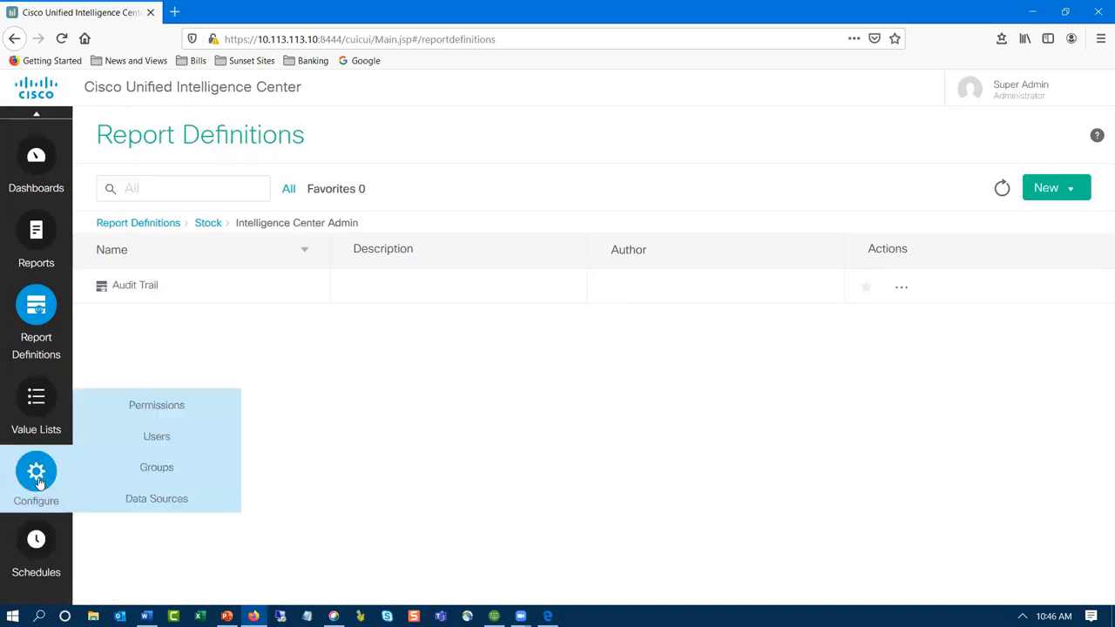
{"action": "left_click", "coordinate": [157, 438]}
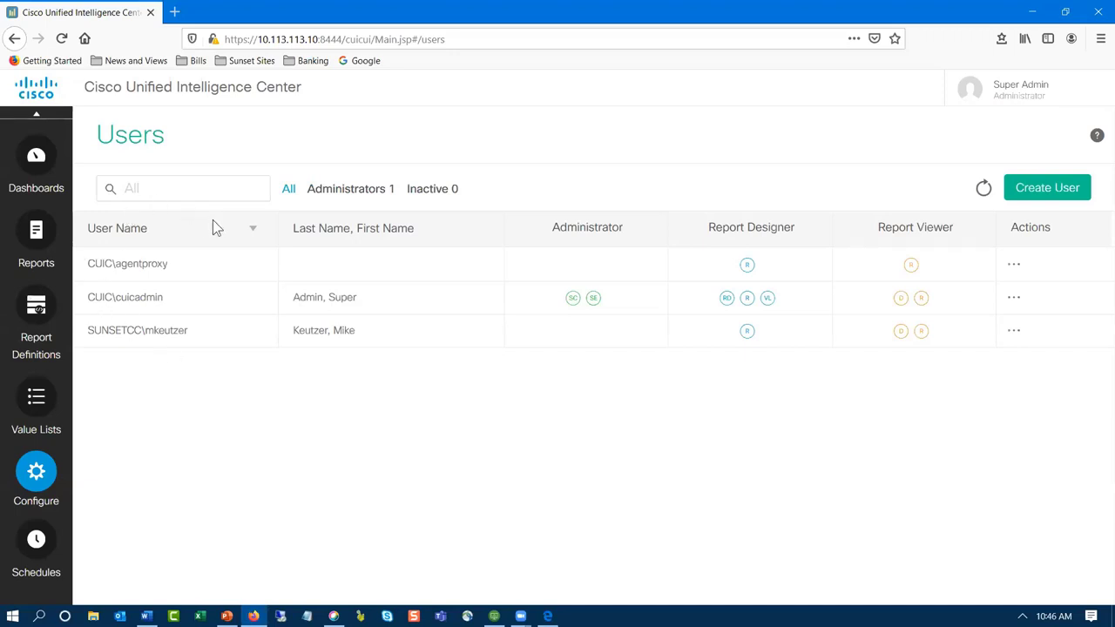
{"action": "left_click", "coordinate": [174, 13]}
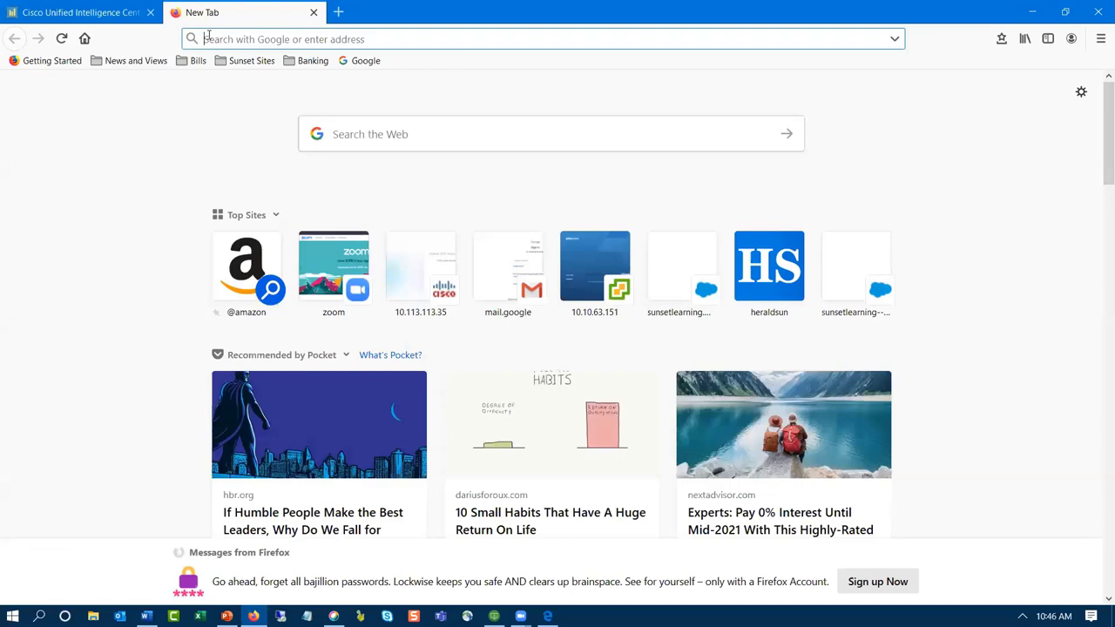
{"action": "type", "text": "https:/"}
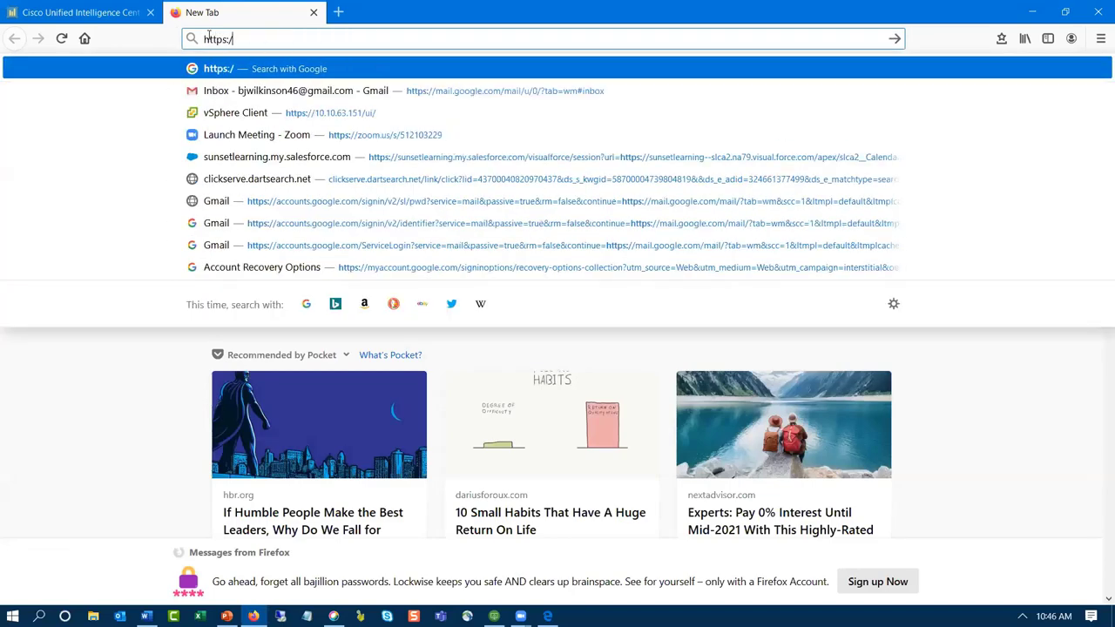
{"action": "type", "text": "/10.113."}
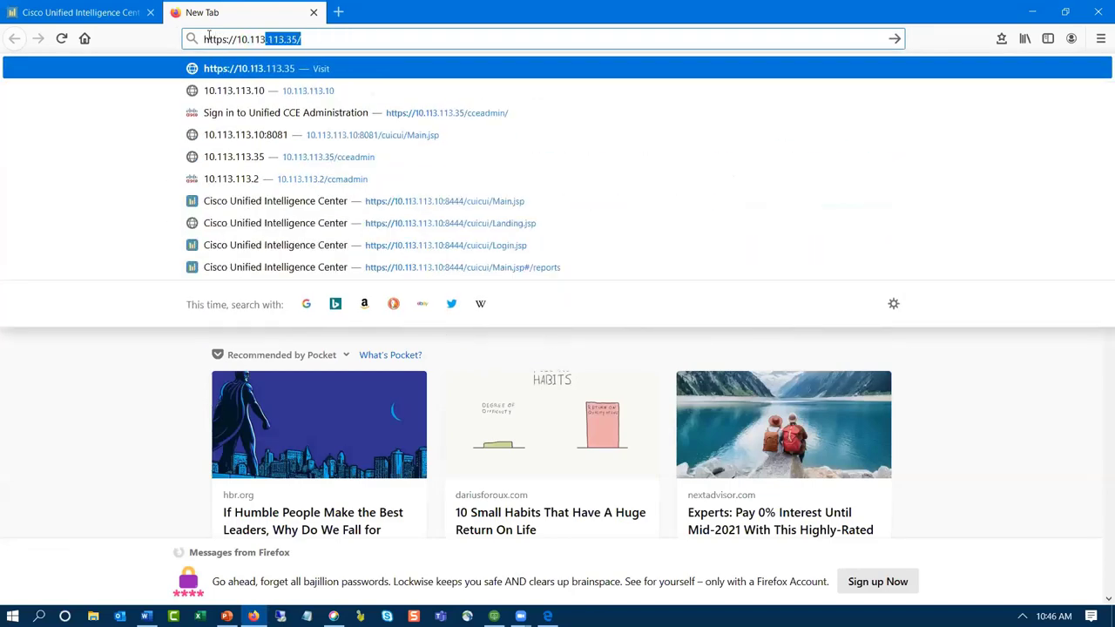
{"action": "type", "text": "113.1"}
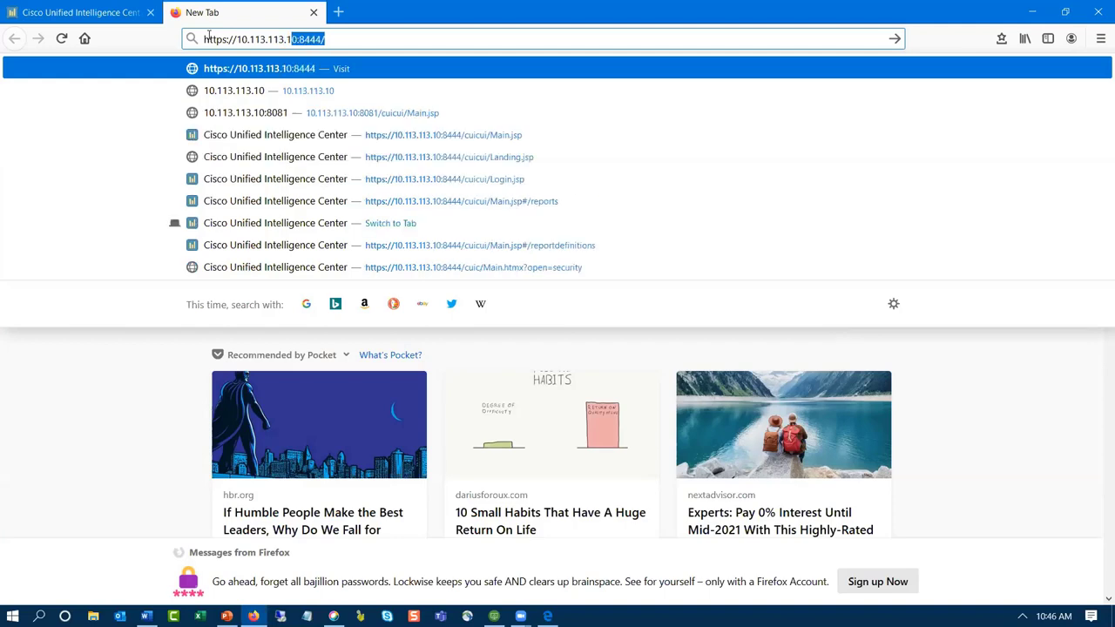
{"action": "type", "text": "0/oamp"}
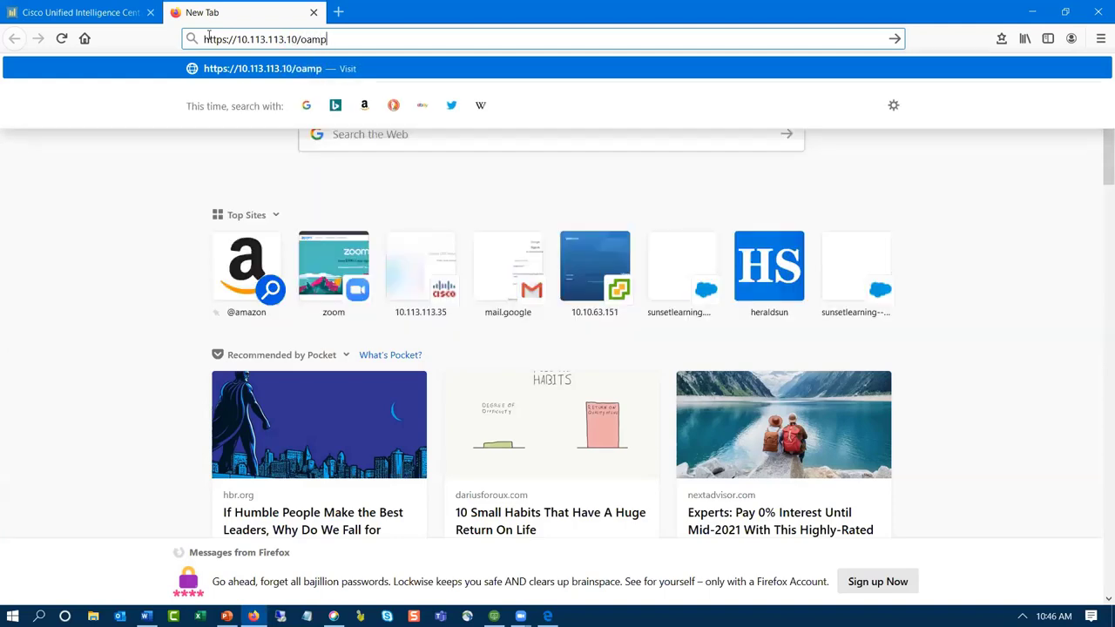
{"action": "key", "text": "Return"}
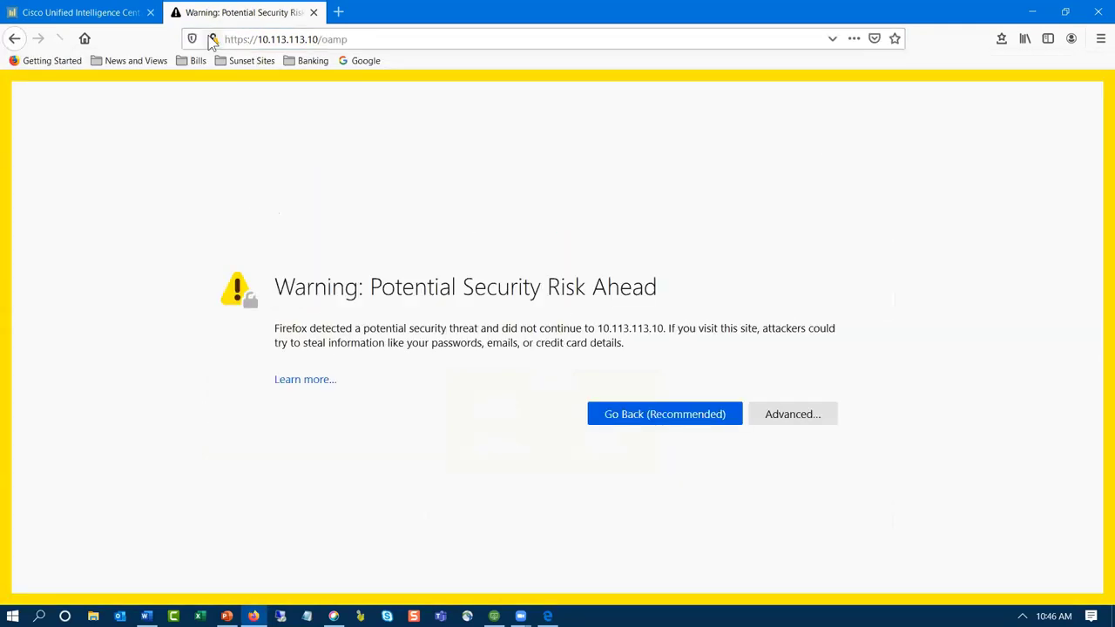
{"action": "left_click", "coordinate": [782, 418]}
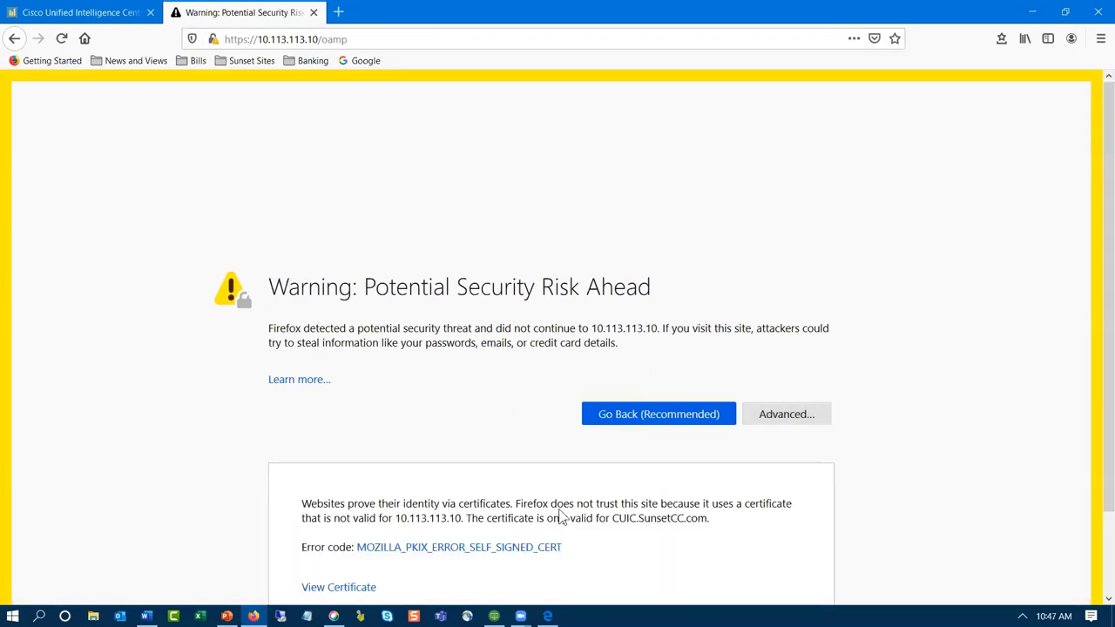
{"action": "scroll", "coordinate": [430, 565], "scroll_direction": "down", "scroll_amount": 2}
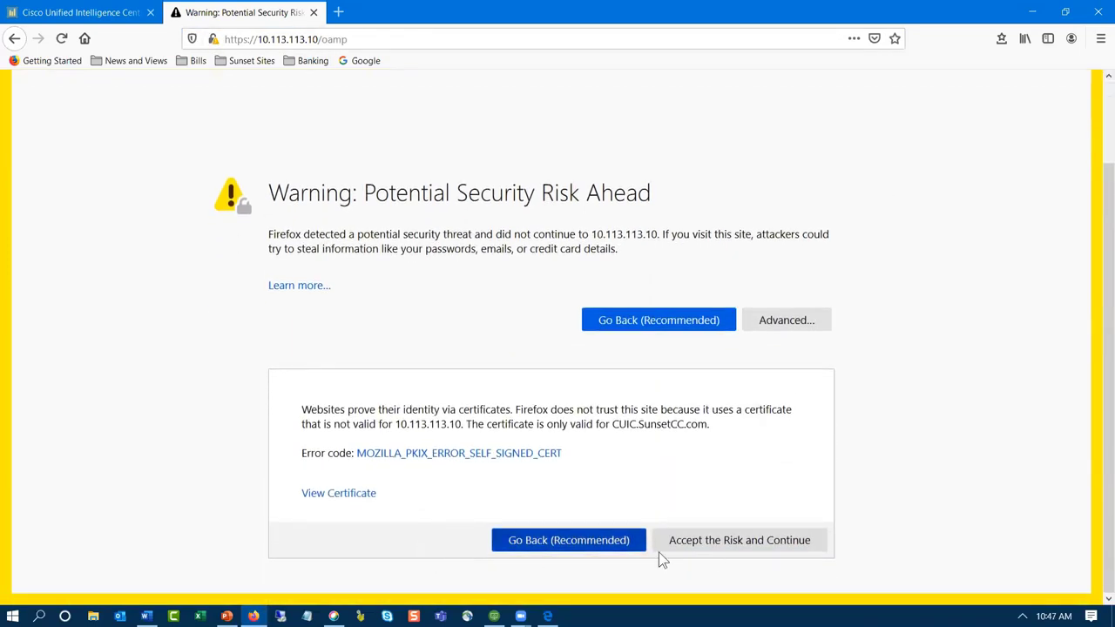
{"action": "left_click", "coordinate": [716, 540]}
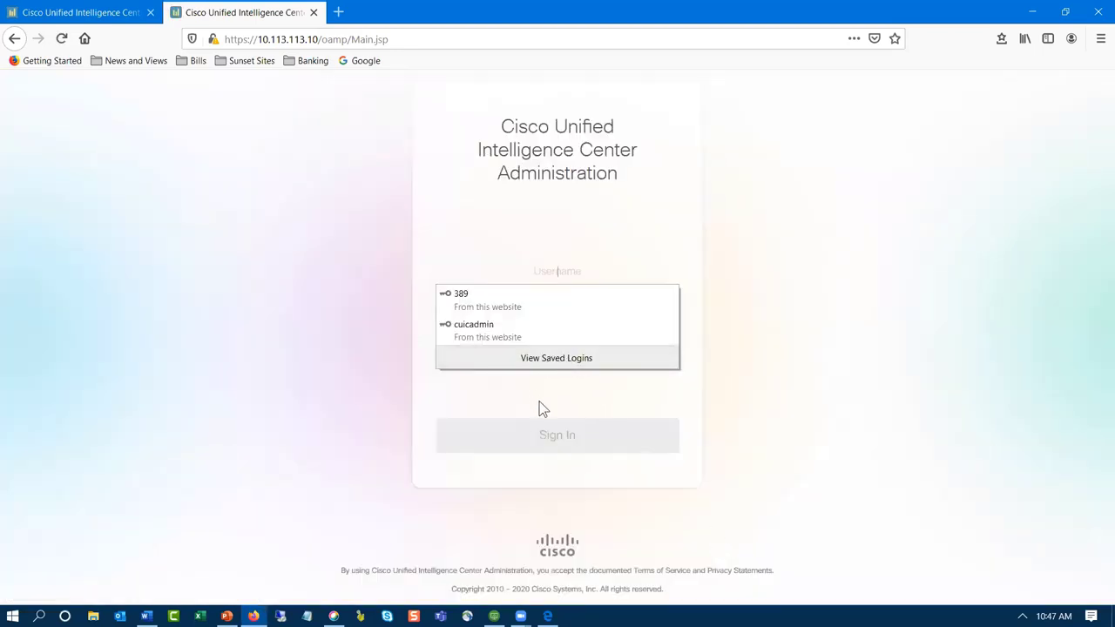
Sign in to the administration console with the saved administrator login and its password.
{"action": "left_click", "coordinate": [537, 391]}
{"action": "left_click", "coordinate": [547, 271]}
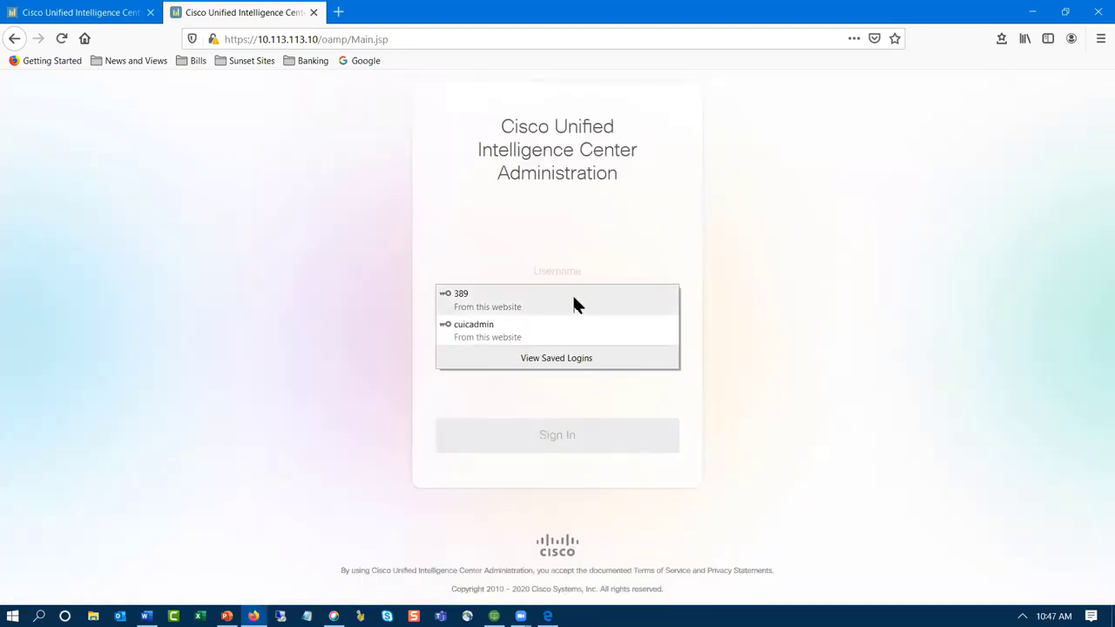
{"action": "type", "text": "cuicadmin"}
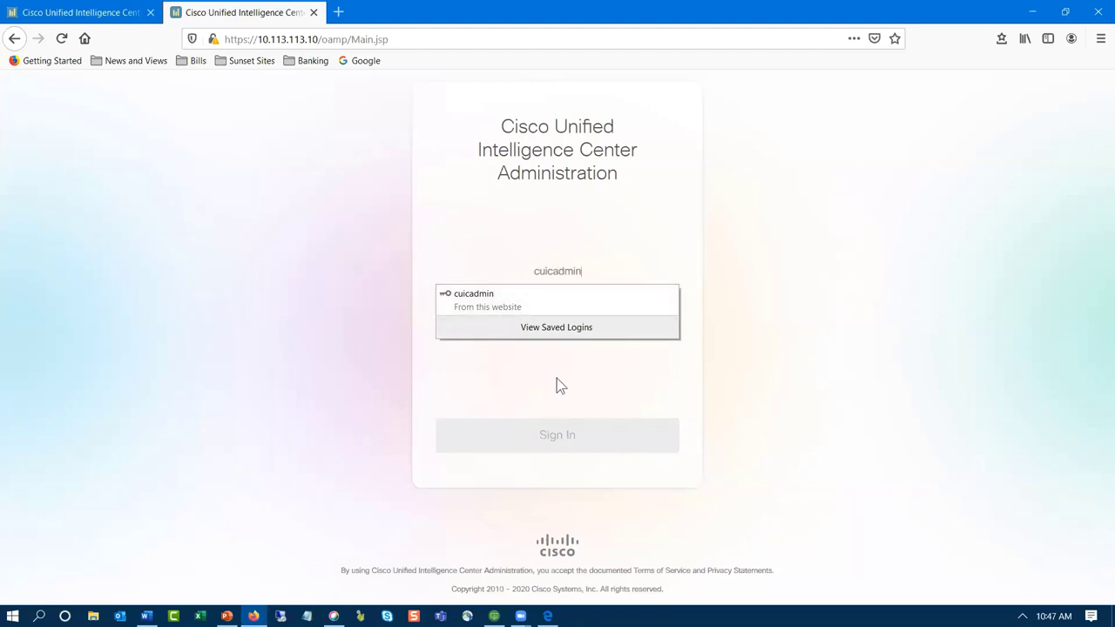
{"action": "left_click", "coordinate": [558, 383]}
{"action": "left_click", "coordinate": [538, 312]}
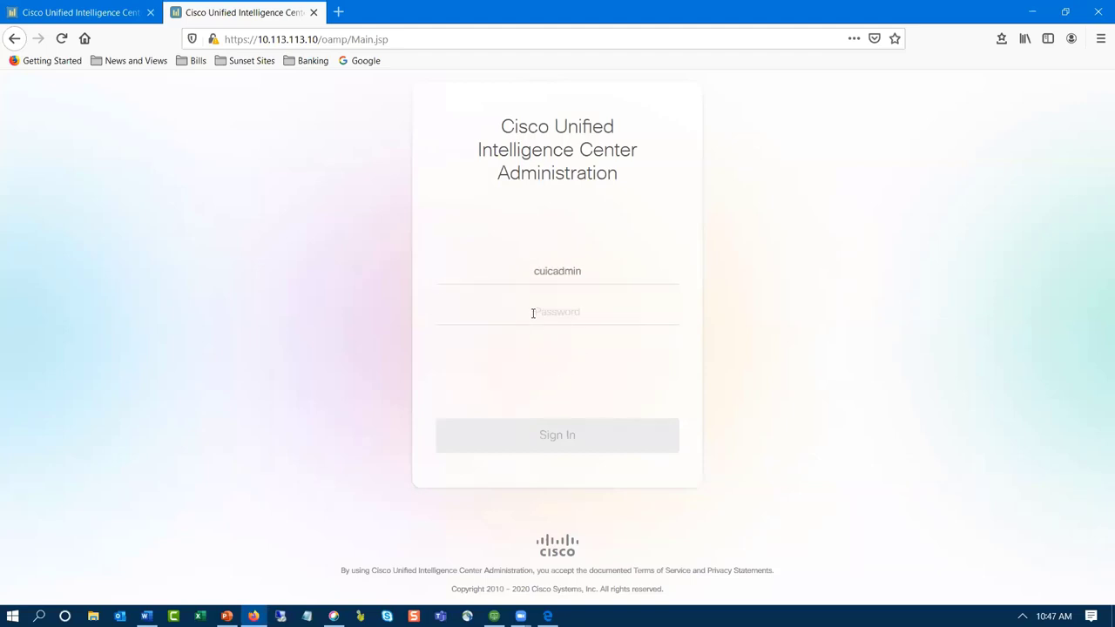
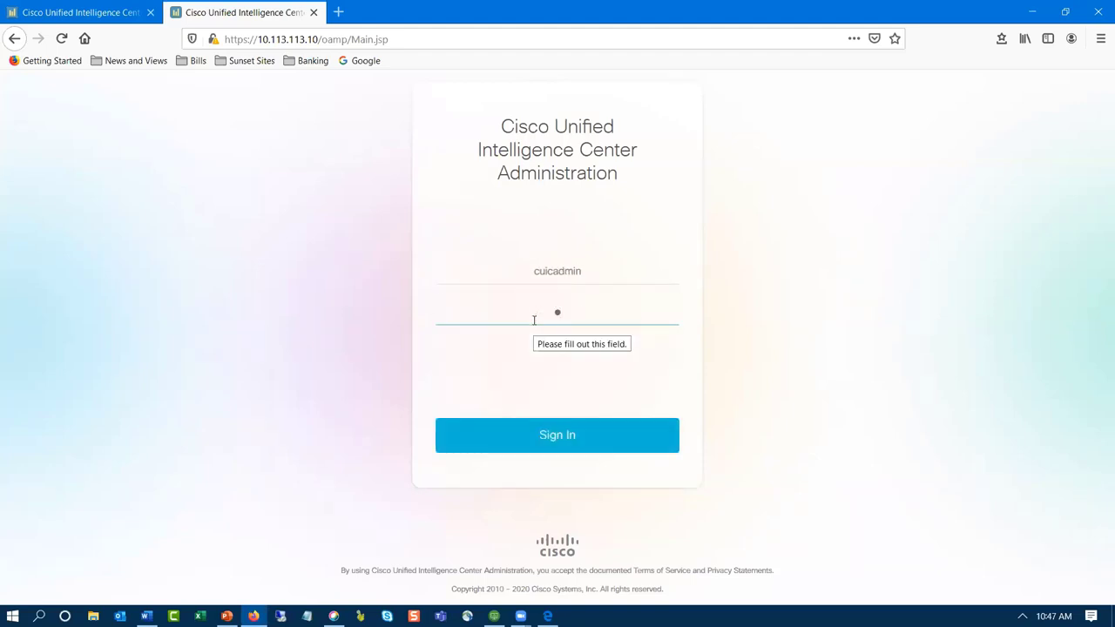
{"action": "left_click", "coordinate": [542, 439]}
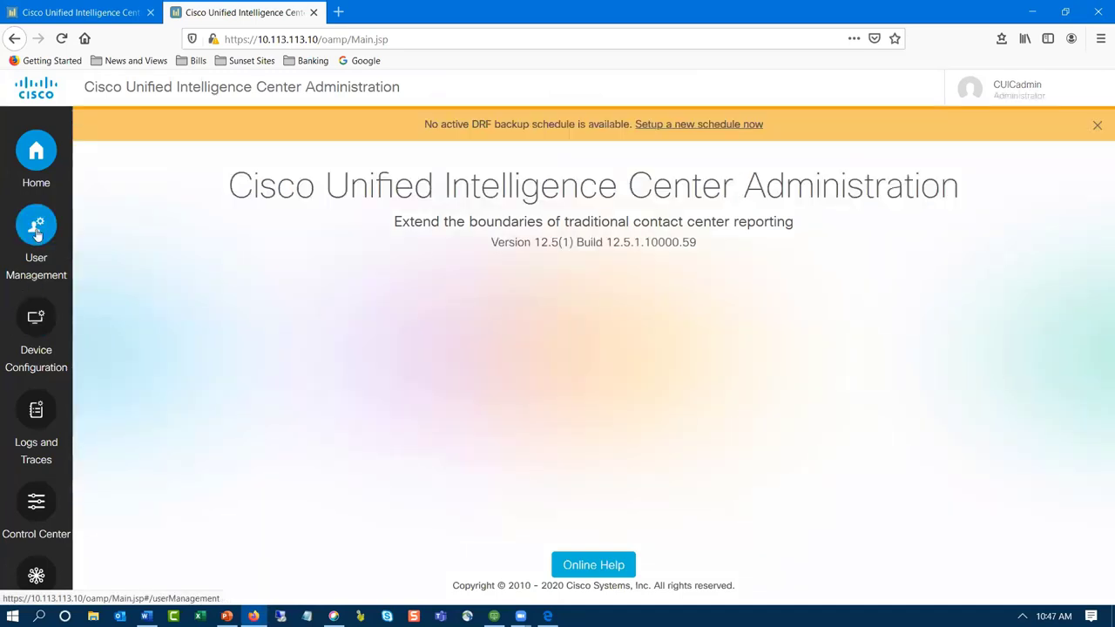
Review the User Management, Device Configuration and Control Center server status pages.
{"action": "left_click", "coordinate": [38, 233]}
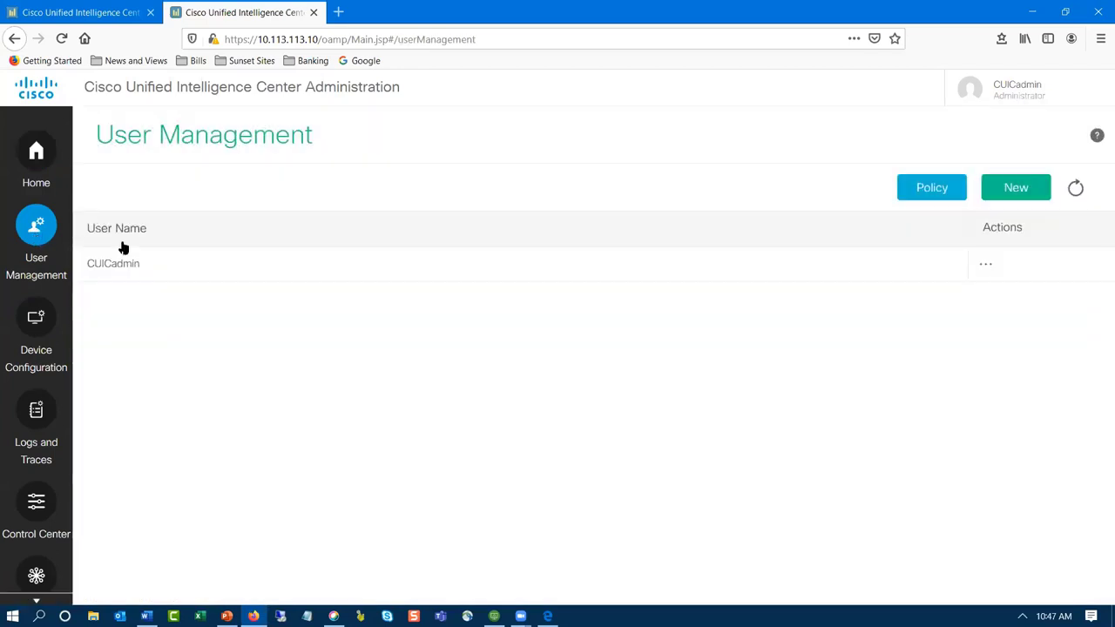
{"action": "left_click", "coordinate": [36, 335]}
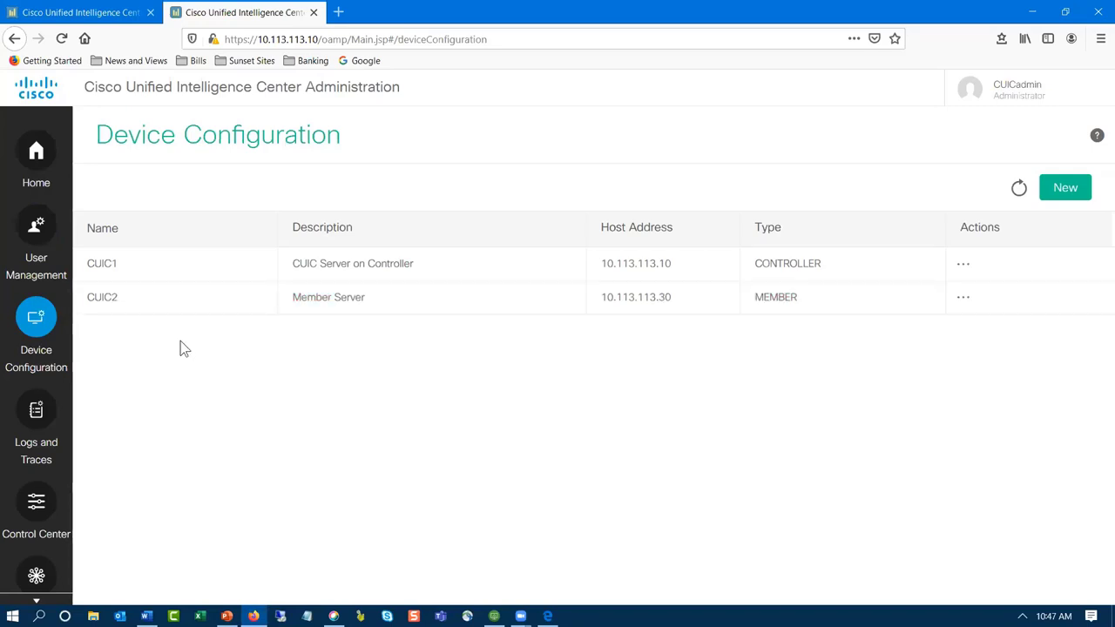
{"action": "left_click", "coordinate": [37, 514]}
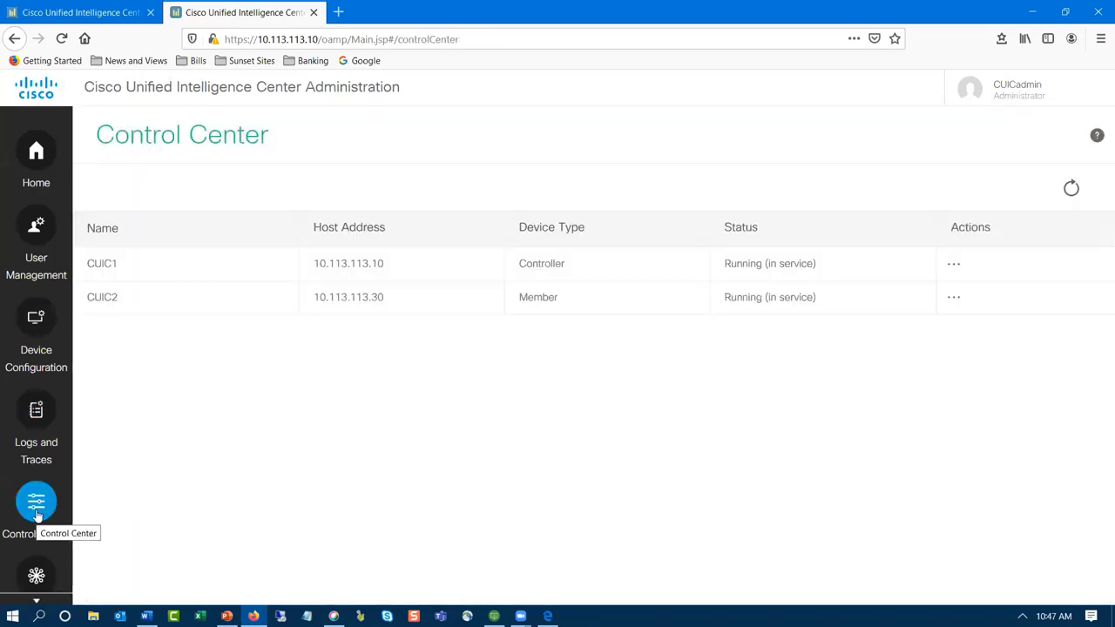
Inspect CUIC2's action menu without choosing anything, then go to Cluster Configuration.
{"action": "left_click", "coordinate": [137, 306]}
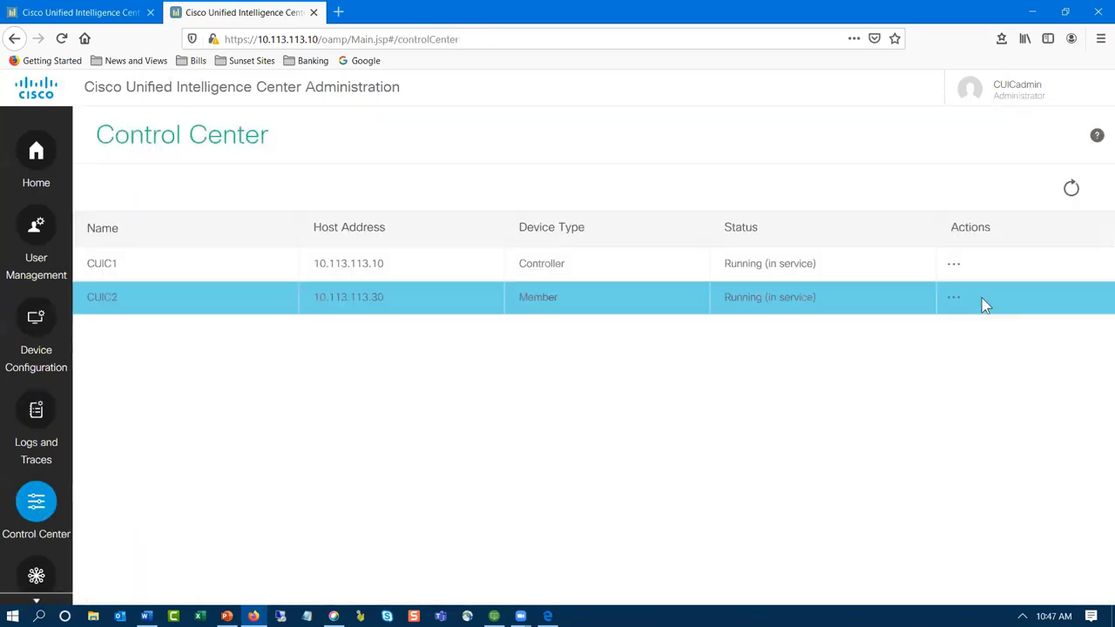
{"action": "left_click", "coordinate": [951, 300]}
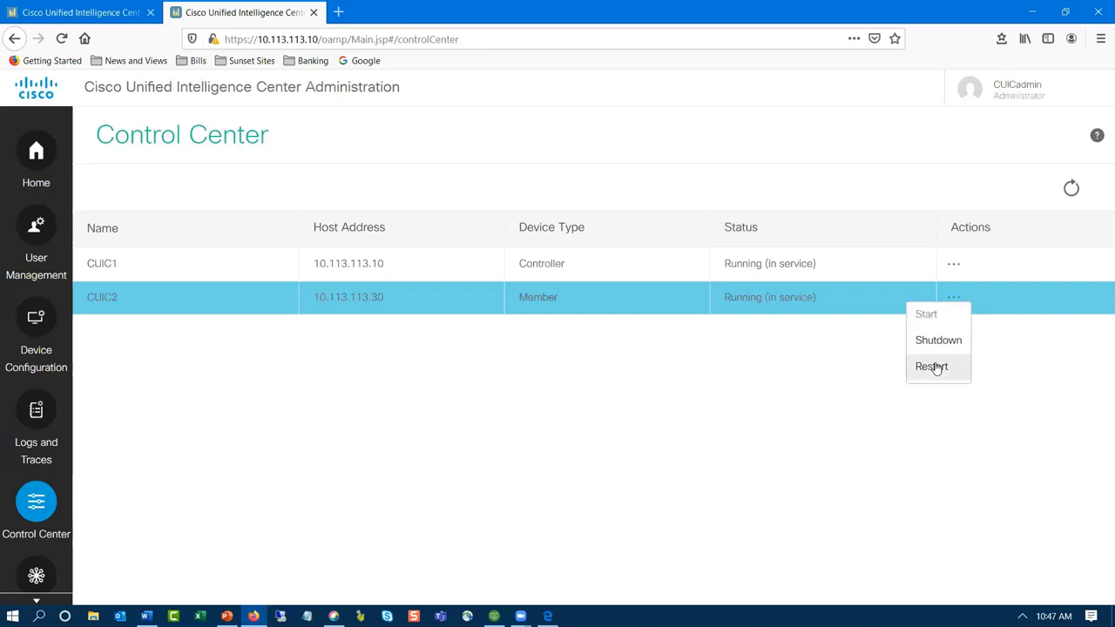
{"action": "left_click", "coordinate": [801, 399]}
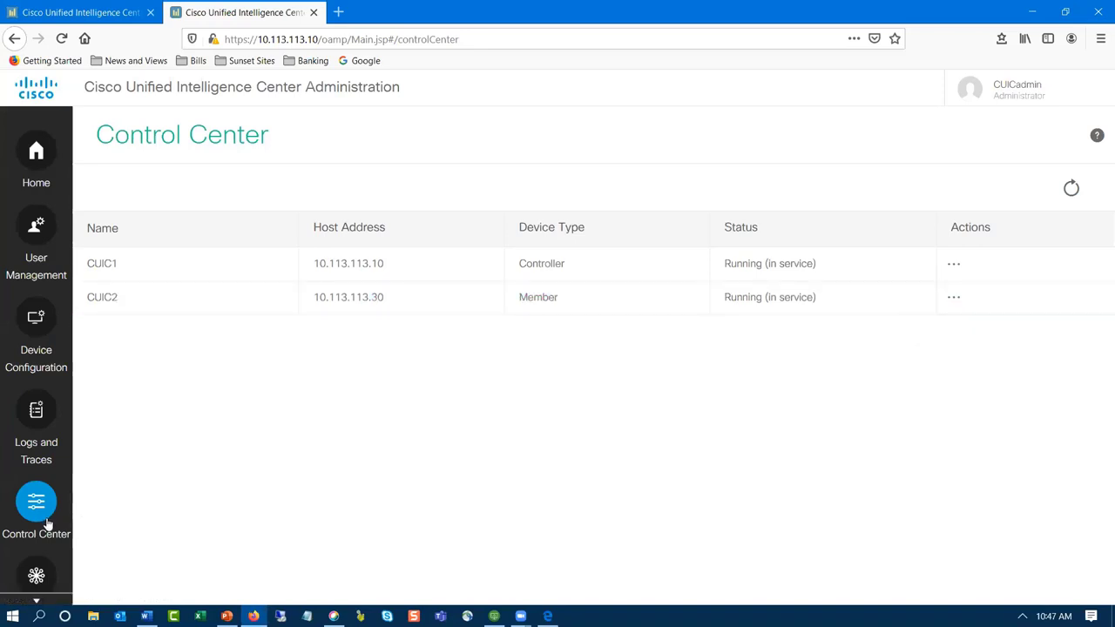
{"action": "scroll", "coordinate": [42, 525], "scroll_direction": "down", "scroll_amount": 2}
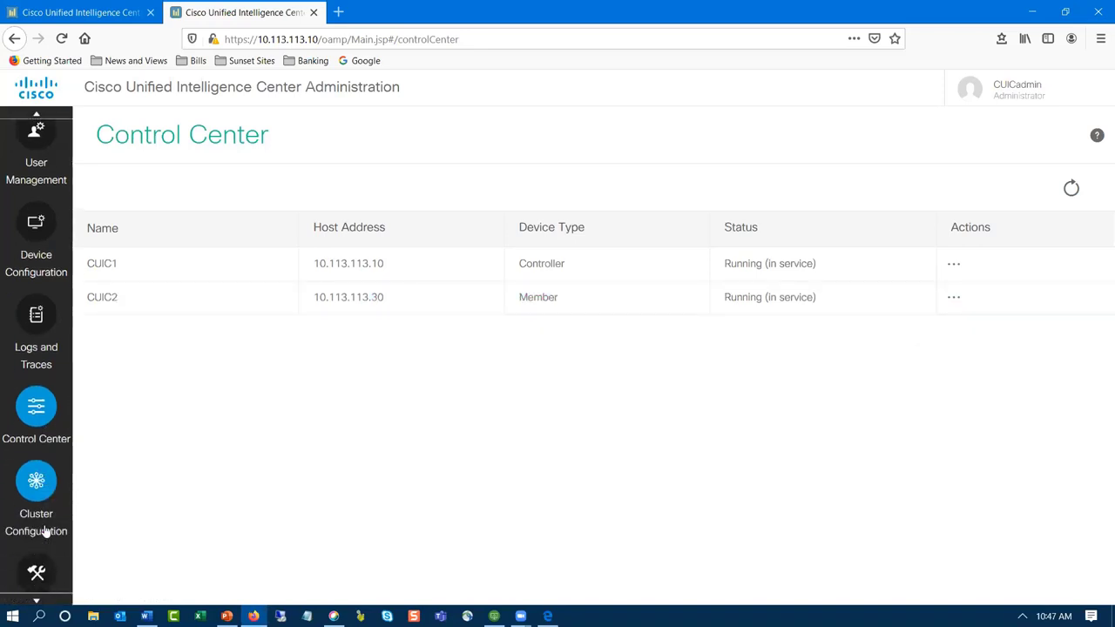
{"action": "left_click", "coordinate": [35, 466]}
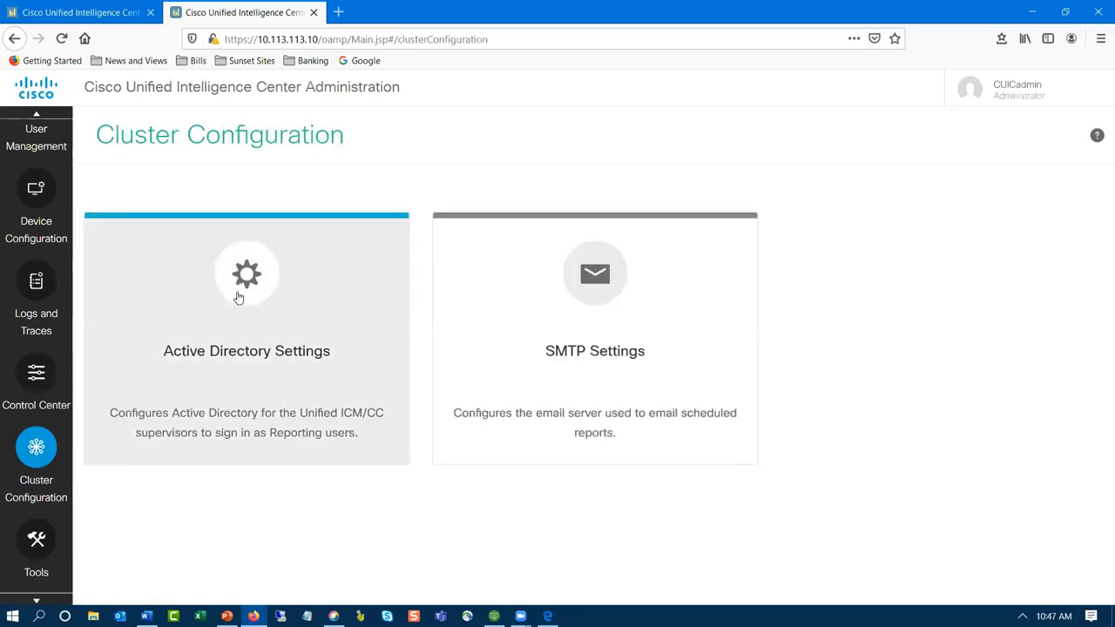
View Active Directory settings, revisit Cluster Configuration, then switch to the first Users tab.
{"action": "left_click", "coordinate": [237, 292]}
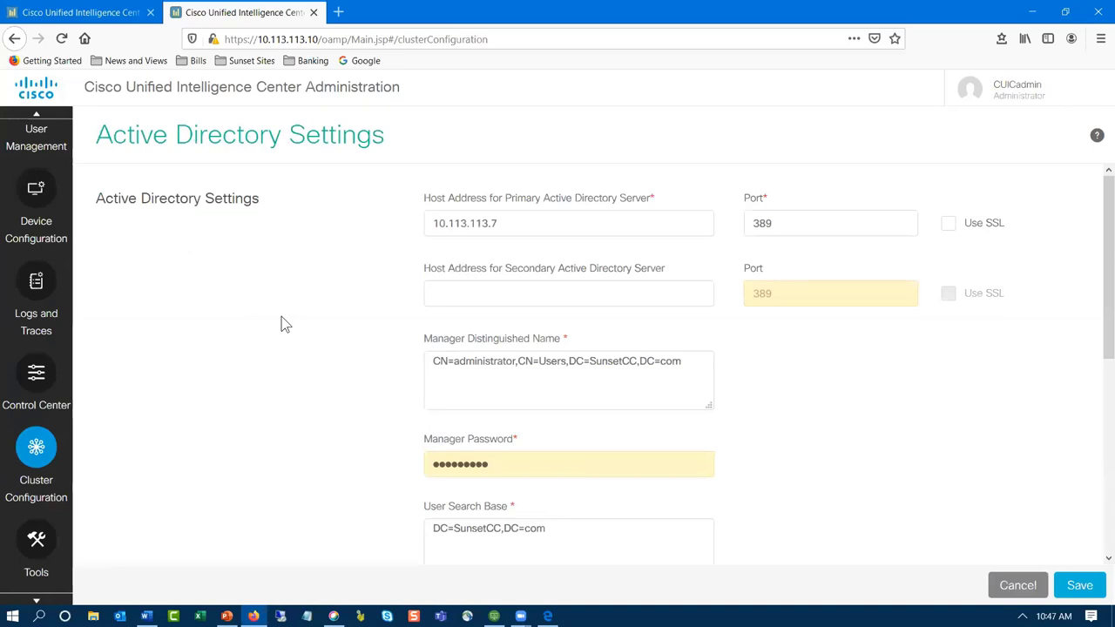
{"action": "scroll", "coordinate": [176, 393], "scroll_direction": "down", "scroll_amount": 3}
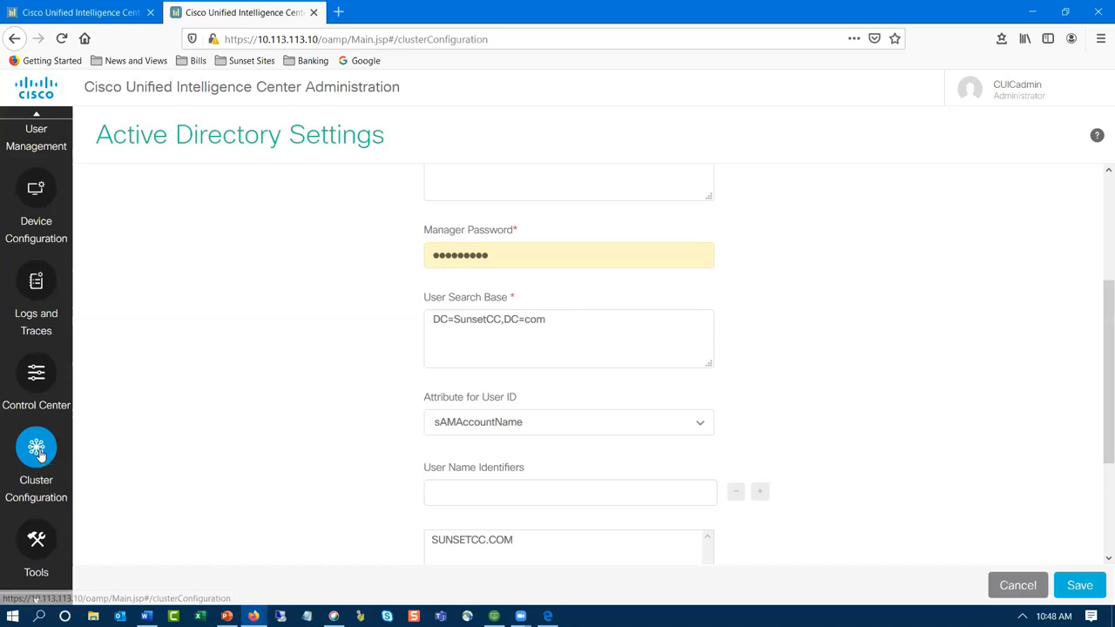
{"action": "left_click", "coordinate": [14, 40]}
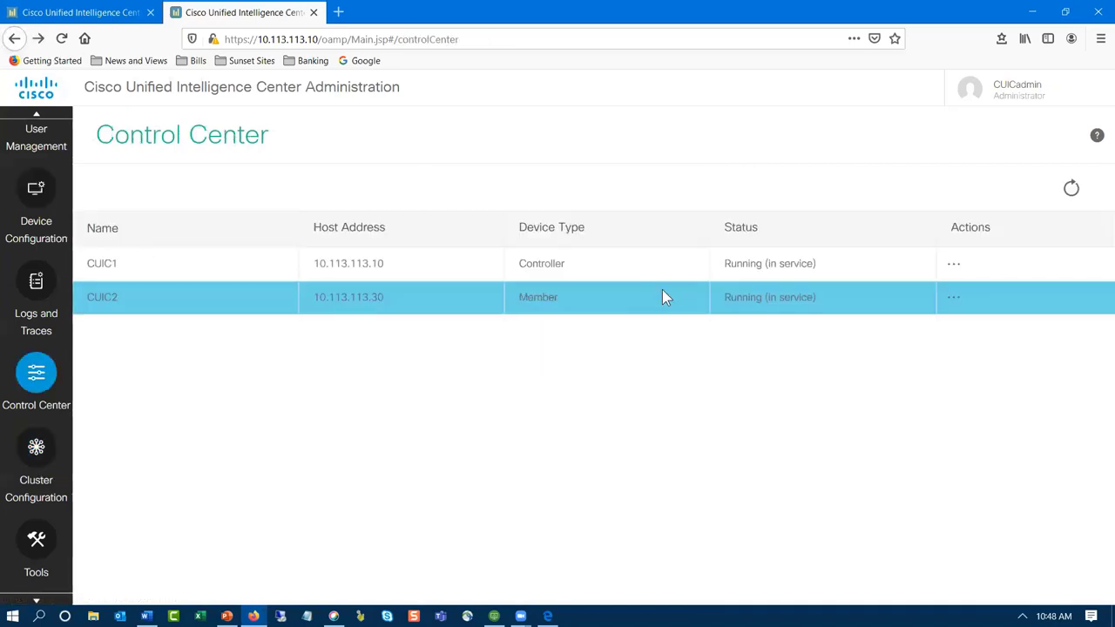
{"action": "left_click", "coordinate": [35, 459]}
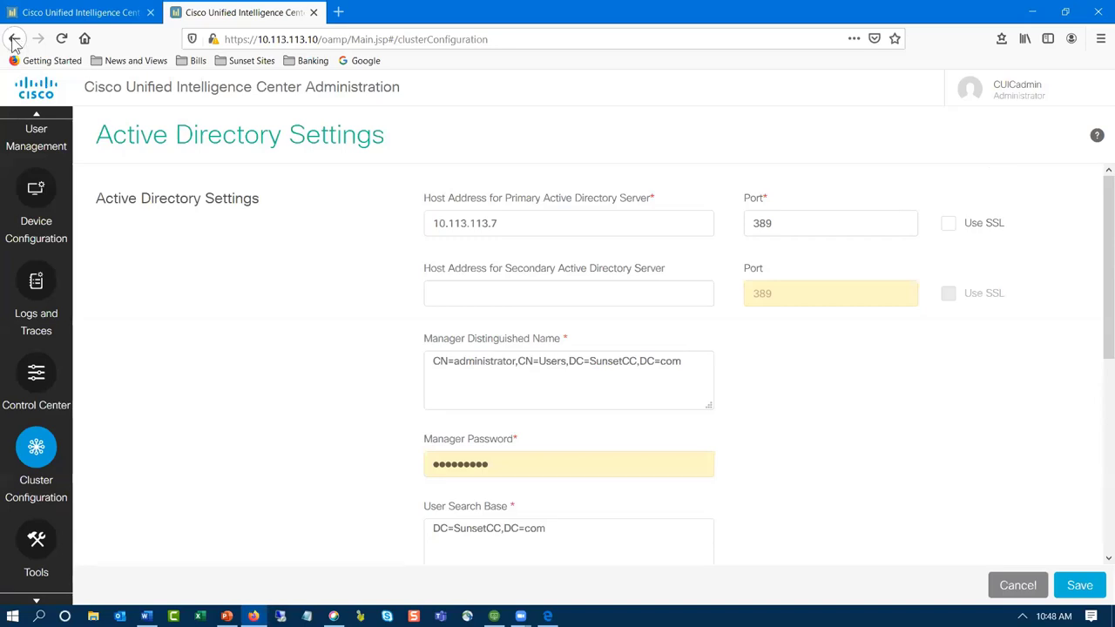
{"action": "left_click", "coordinate": [54, 15]}
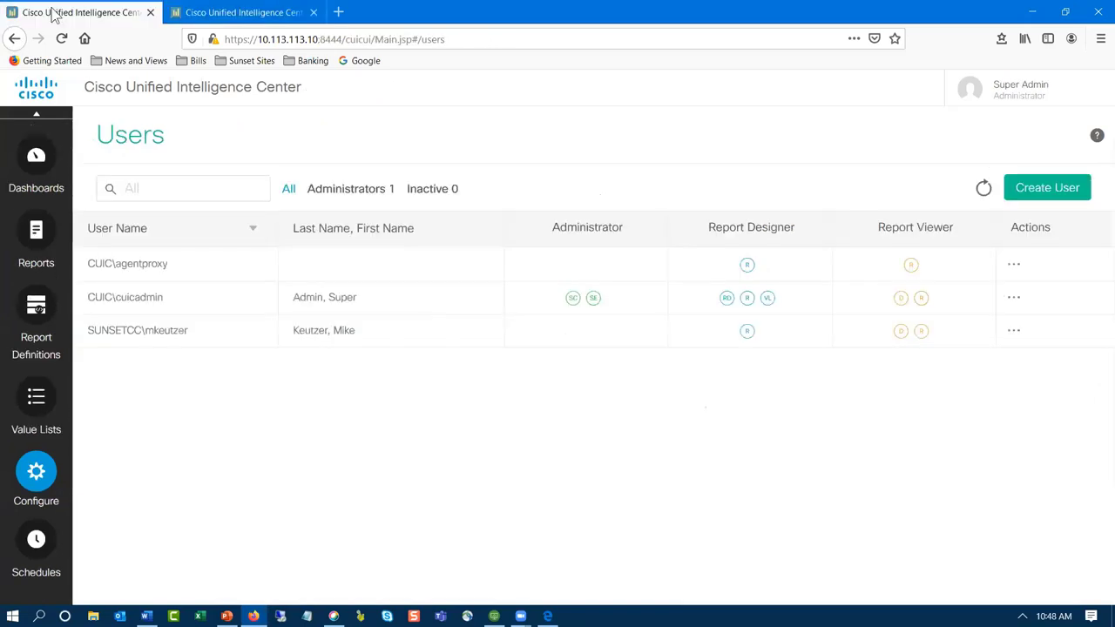
Browse the Schedules, Report Definitions and 14 stock Value Lists pages.
{"action": "left_click", "coordinate": [35, 543]}
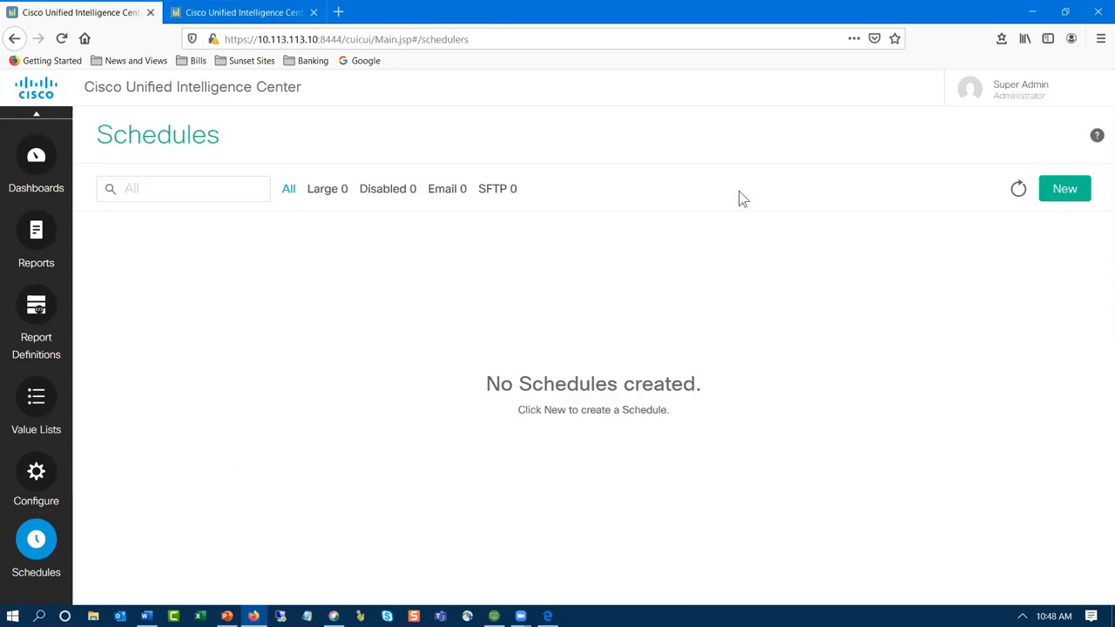
{"action": "left_click", "coordinate": [36, 315]}
{"action": "left_click", "coordinate": [38, 398]}
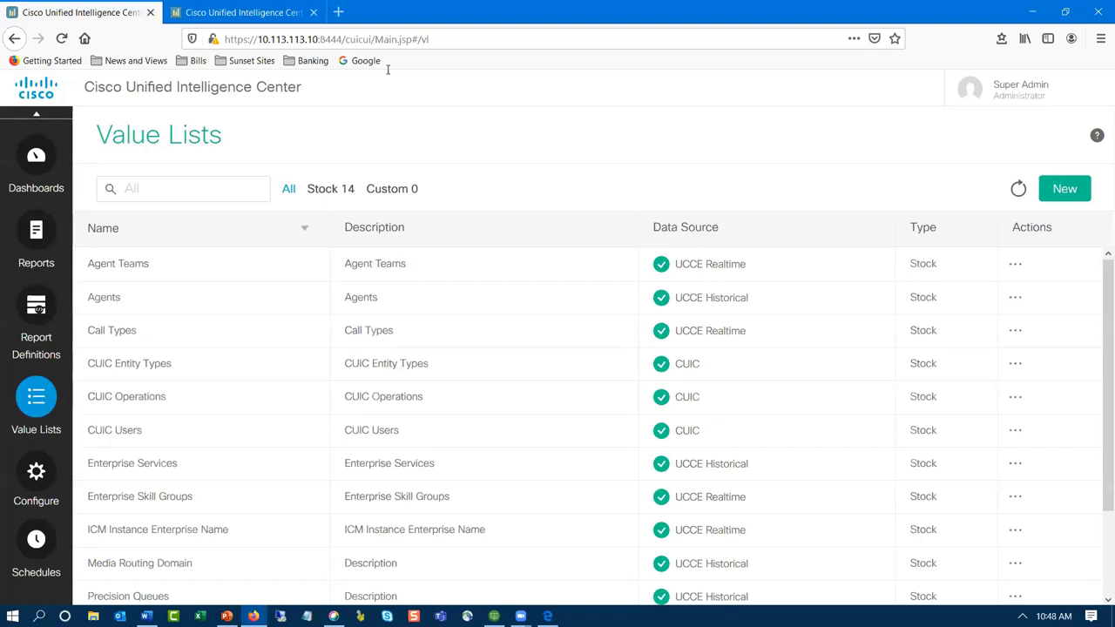
Minimize and restore Firefox, then start a new tab with address 10.10.63.151.
{"action": "left_click", "coordinate": [1031, 11]}
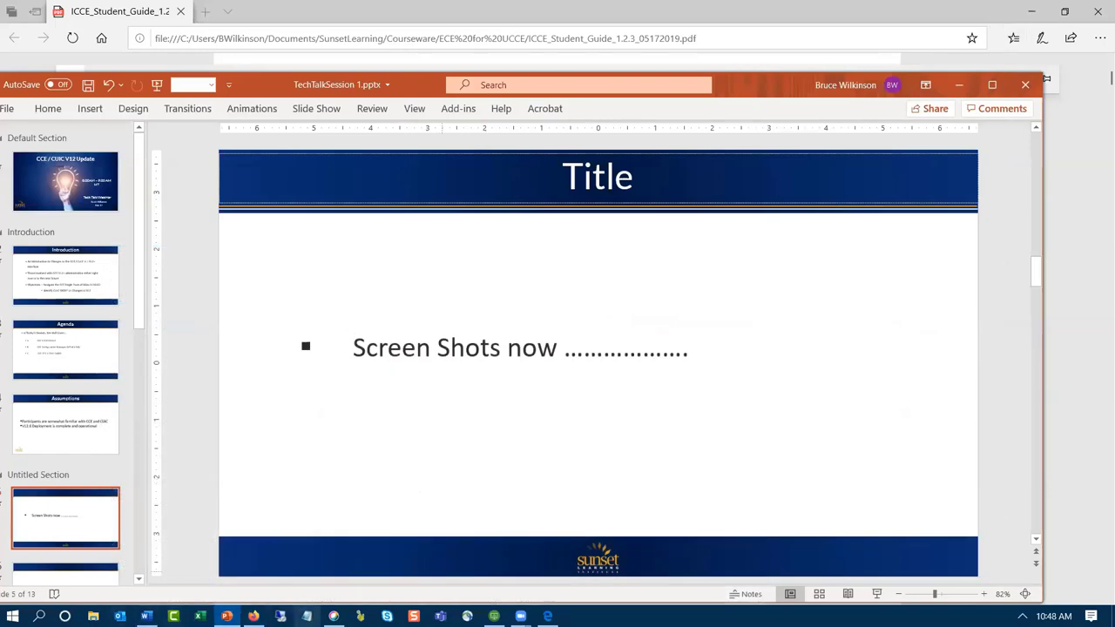
{"action": "left_click", "coordinate": [253, 616]}
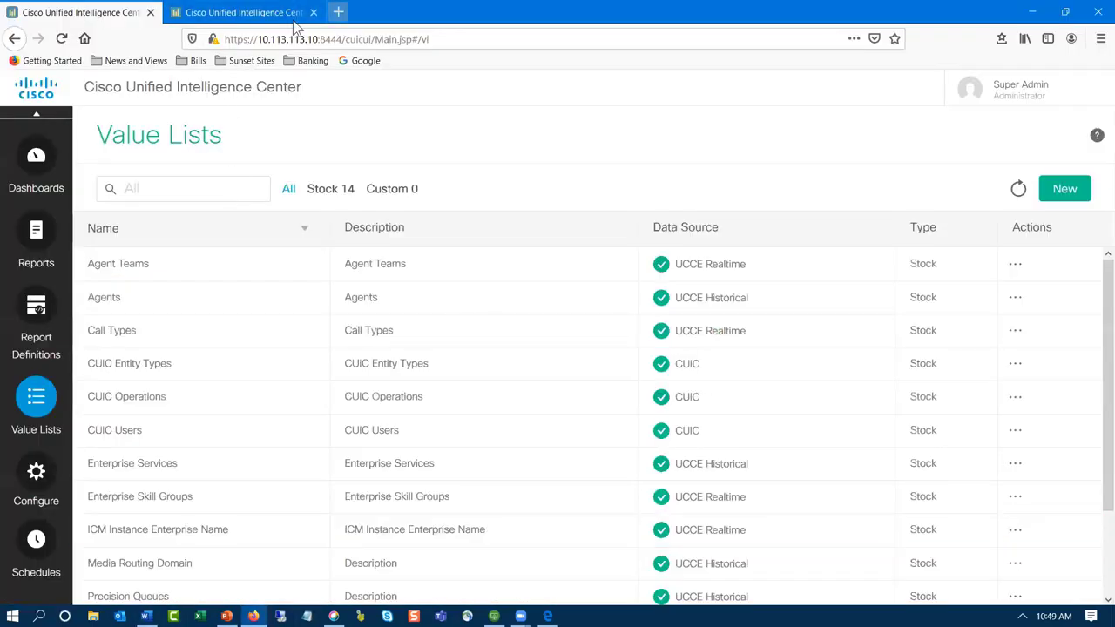
{"action": "key", "text": "ctrl+t"}
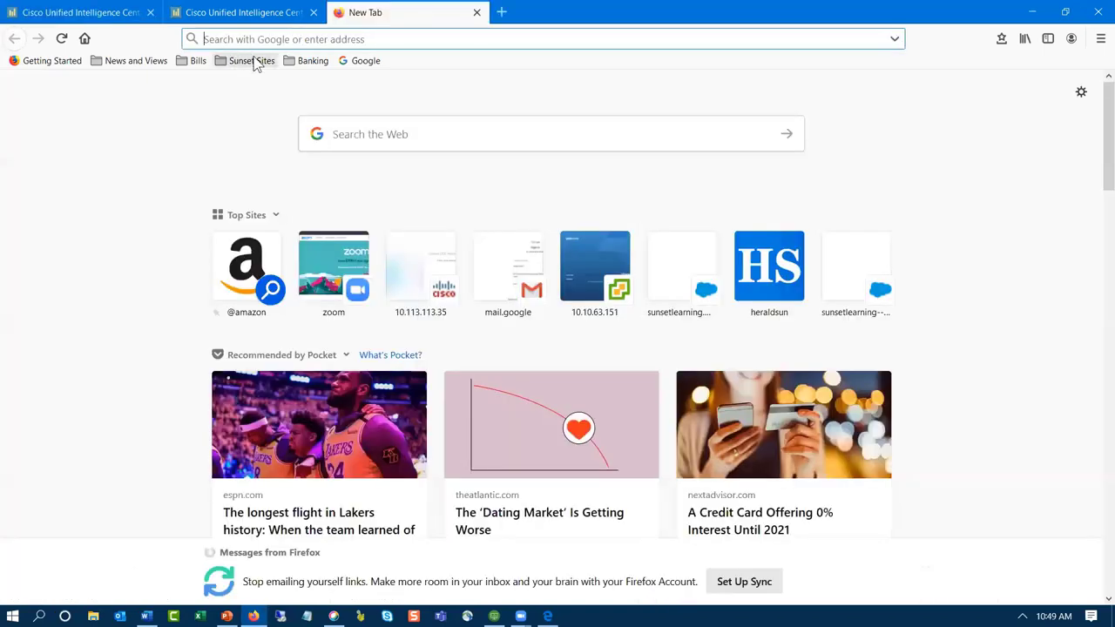
{"action": "type", "text": "10."}
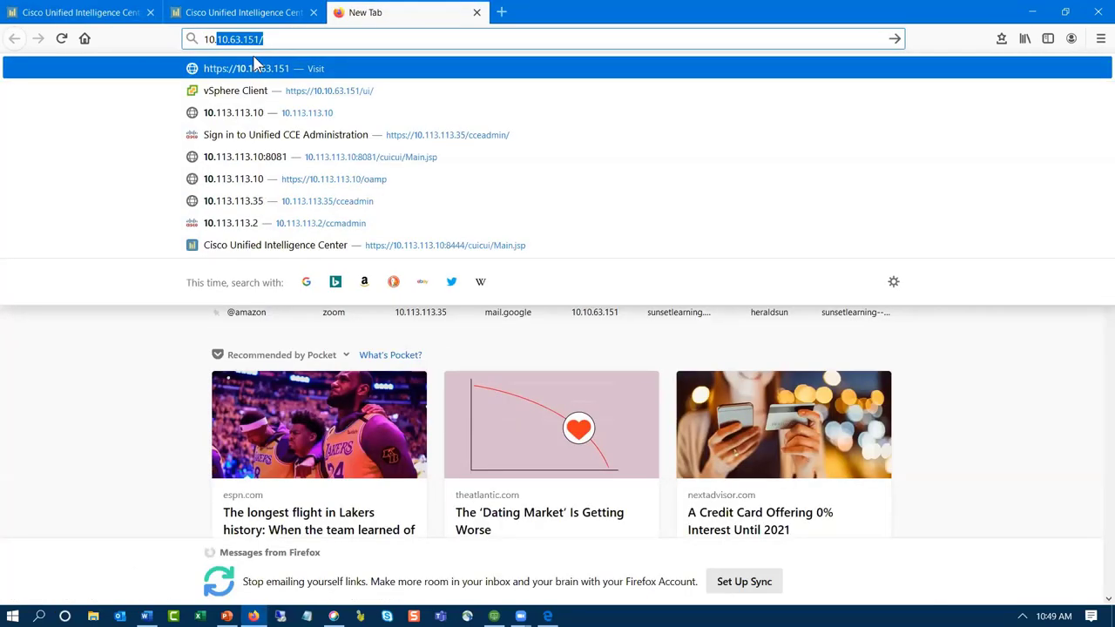
{"action": "type", "text": "10."}
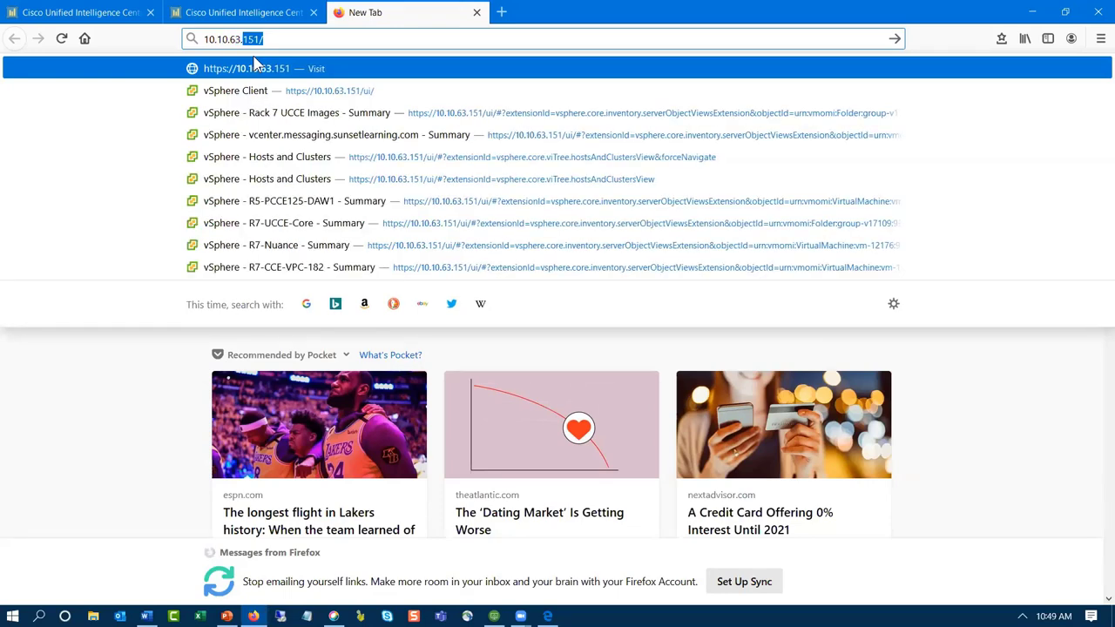
{"action": "type", "text": "63.151"}
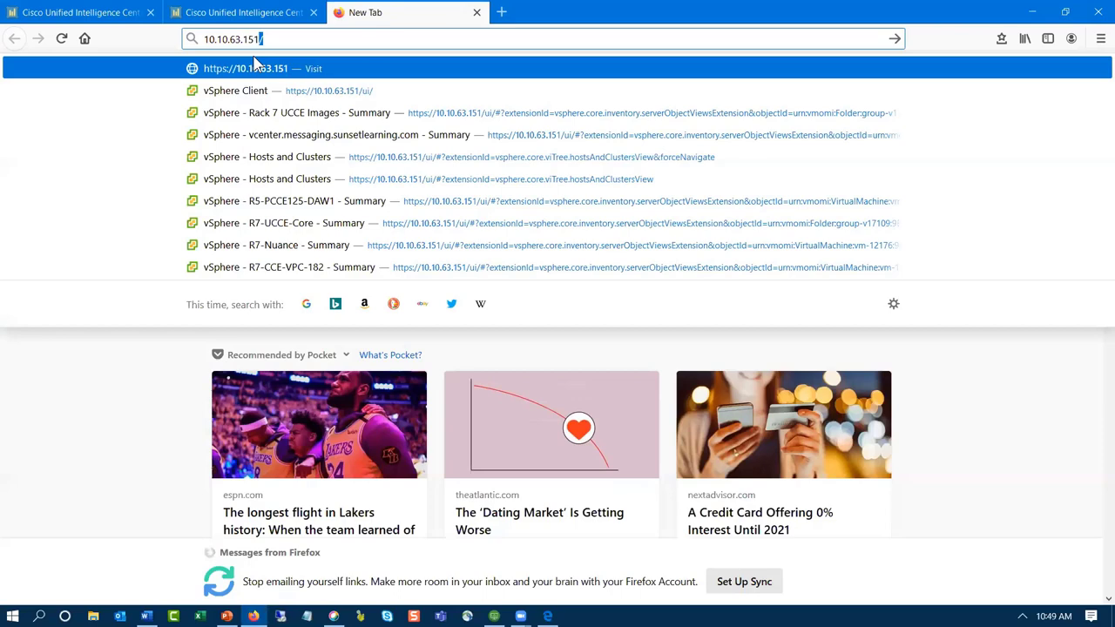
Load 10.10.63.151, choose vSphere Client (HTML5), then close the sign-on tab.
{"action": "key", "text": "Return"}
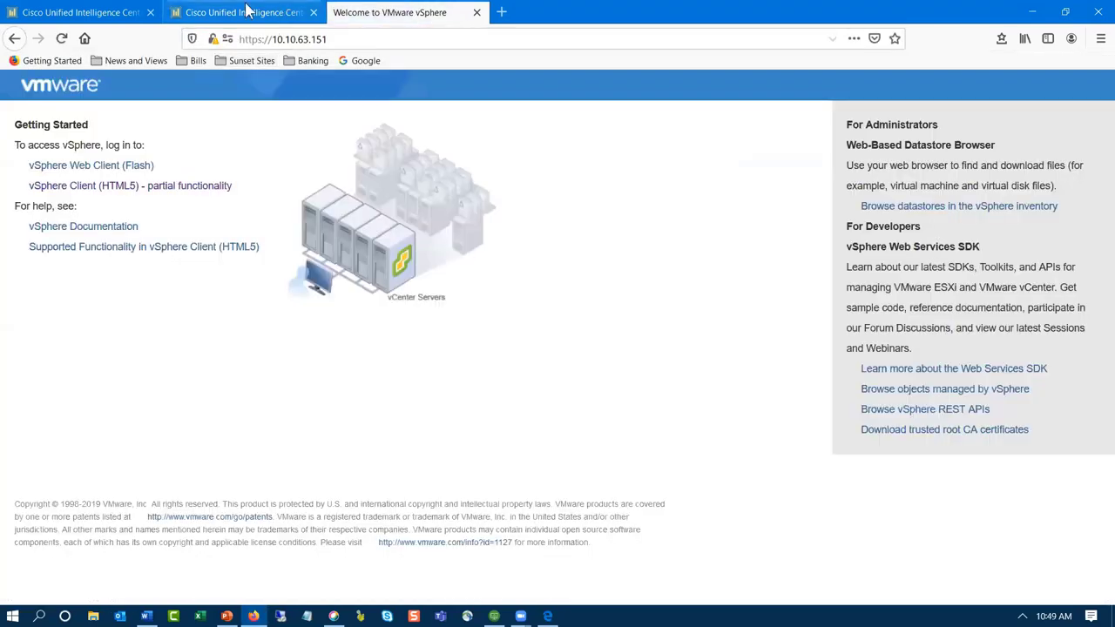
{"action": "left_click", "coordinate": [92, 186]}
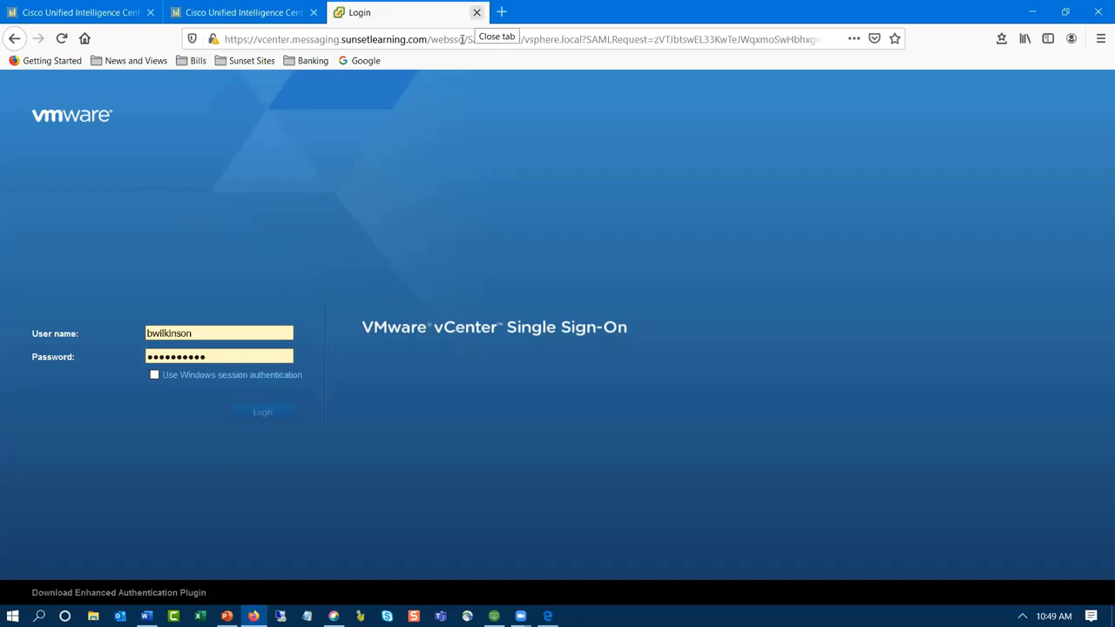
{"action": "key", "text": "ctrl+w"}
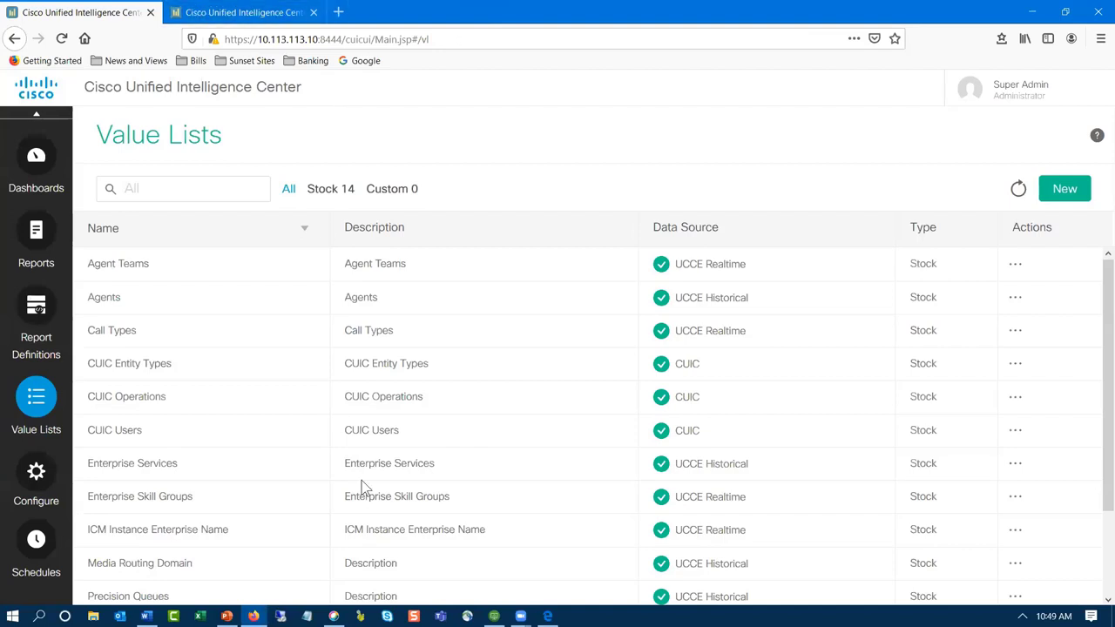
Try 10.113.113.151 in a new tab and close it when it stalls.
{"action": "mouse_move", "coordinate": [253, 616]}
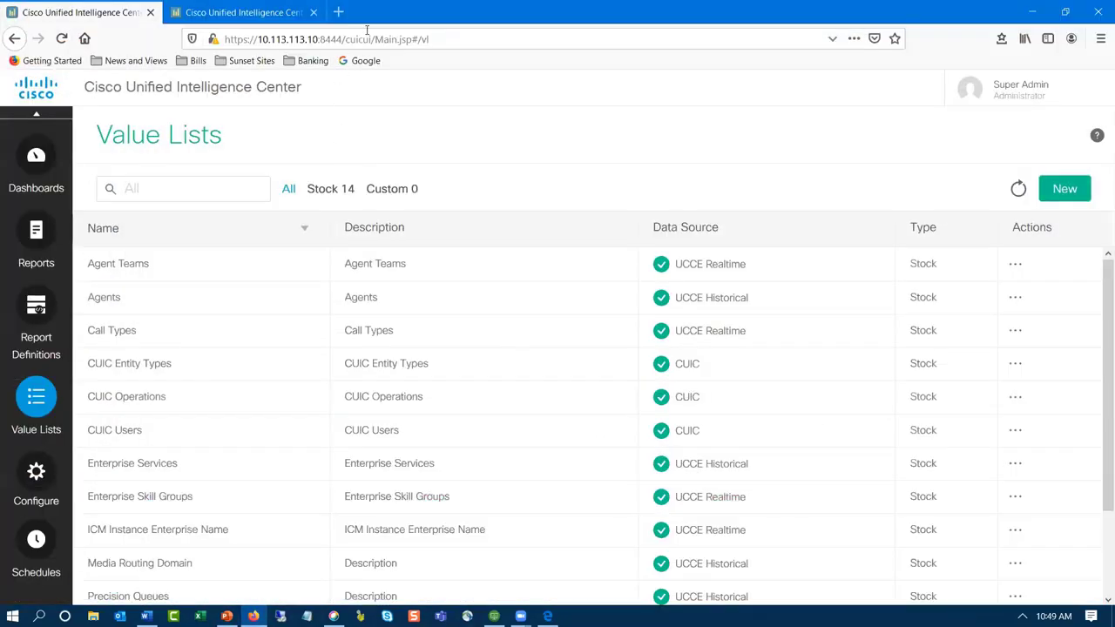
{"action": "left_click", "coordinate": [339, 11]}
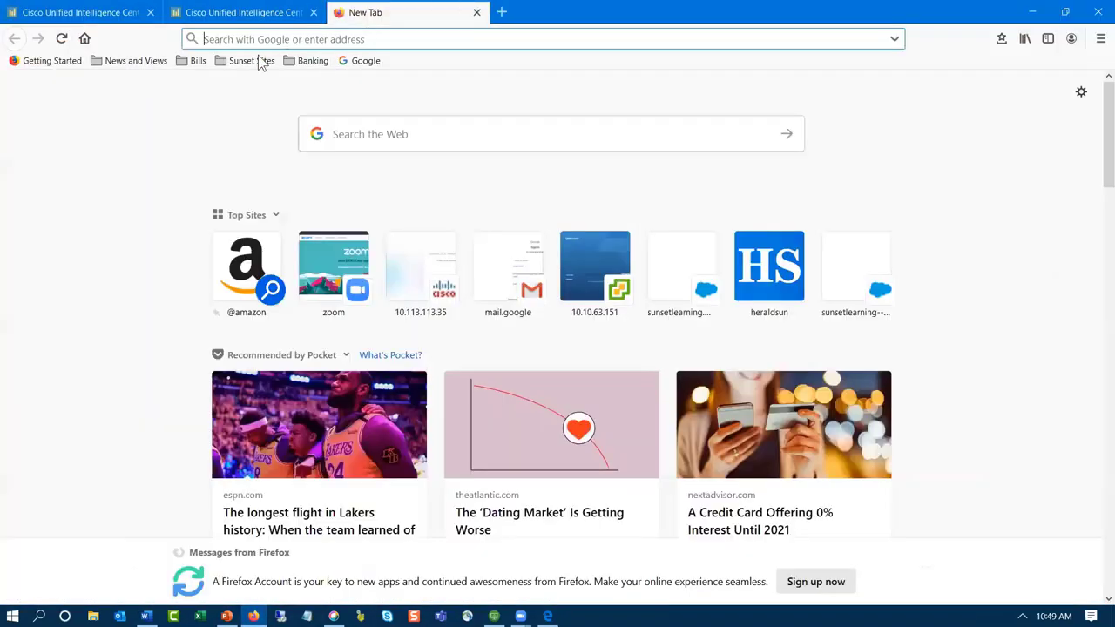
{"action": "type", "text": "10.113.1"}
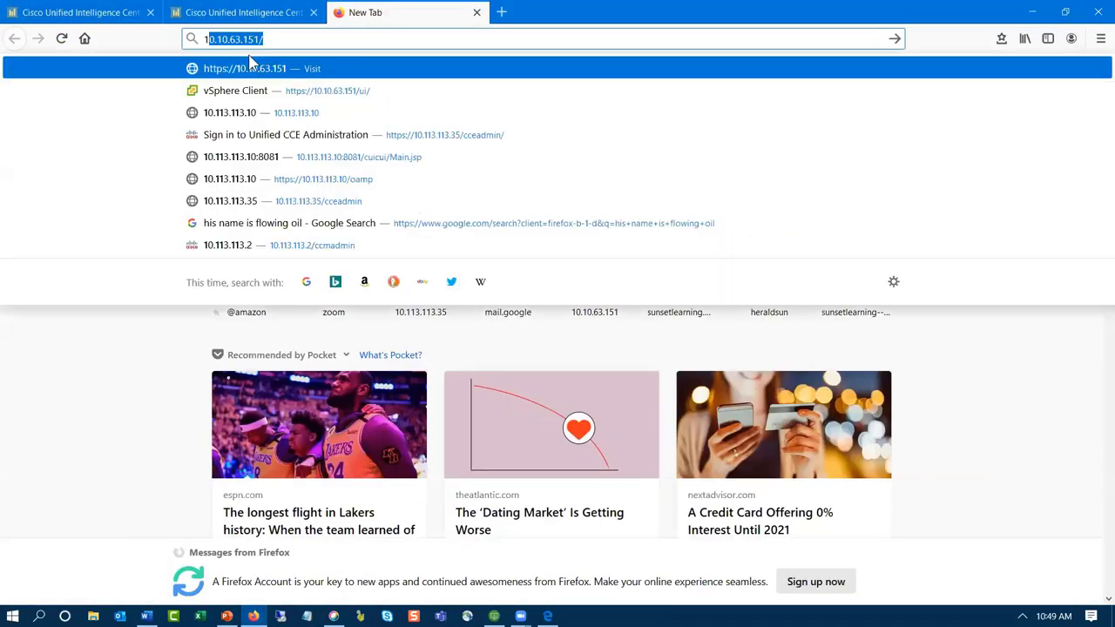
{"action": "type", "text": "13.151"}
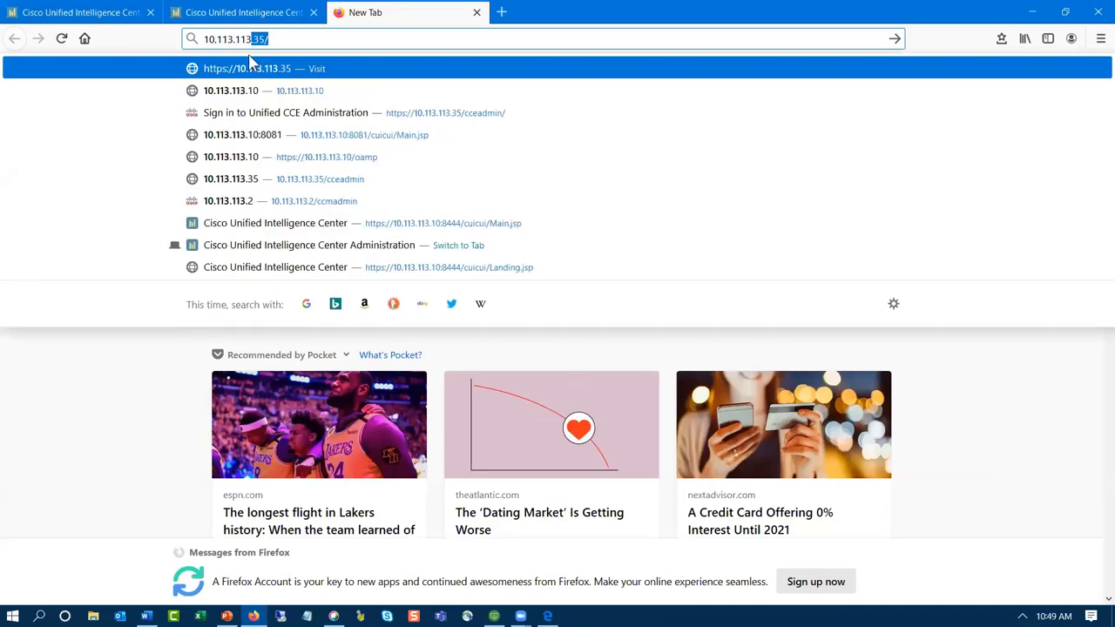
{"action": "key", "text": "Return"}
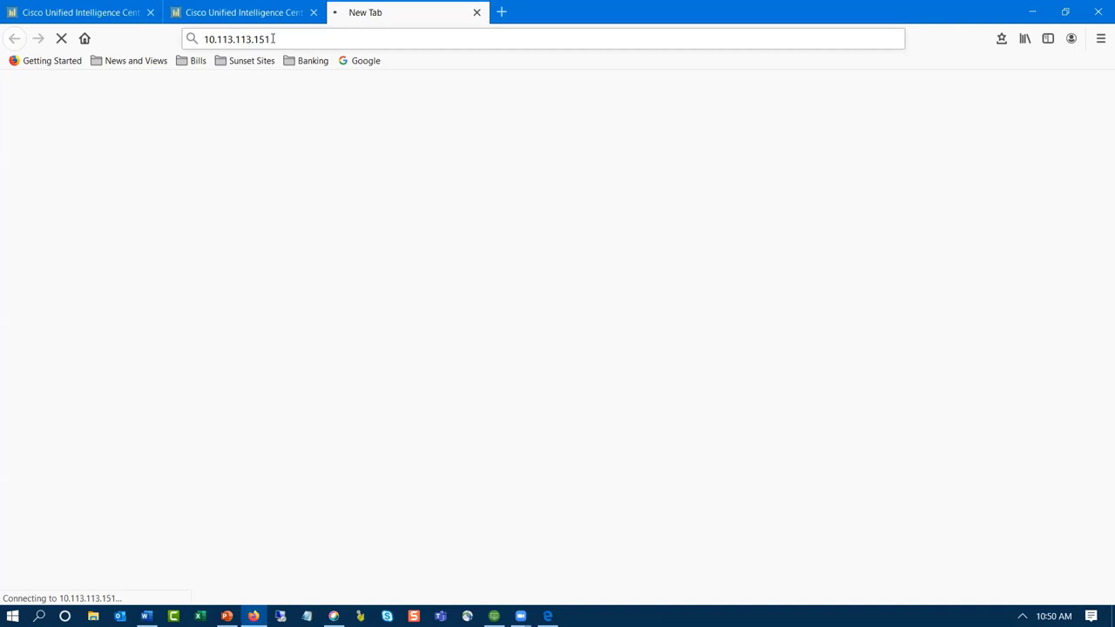
{"action": "left_click", "coordinate": [273, 38]}
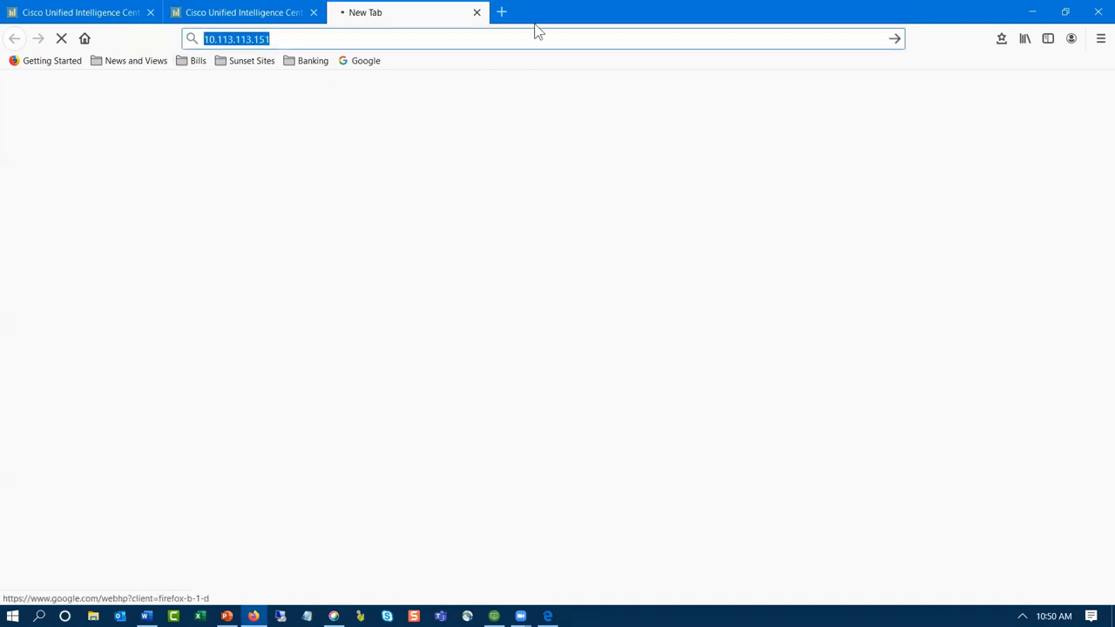
{"action": "key", "text": "ctrl+w"}
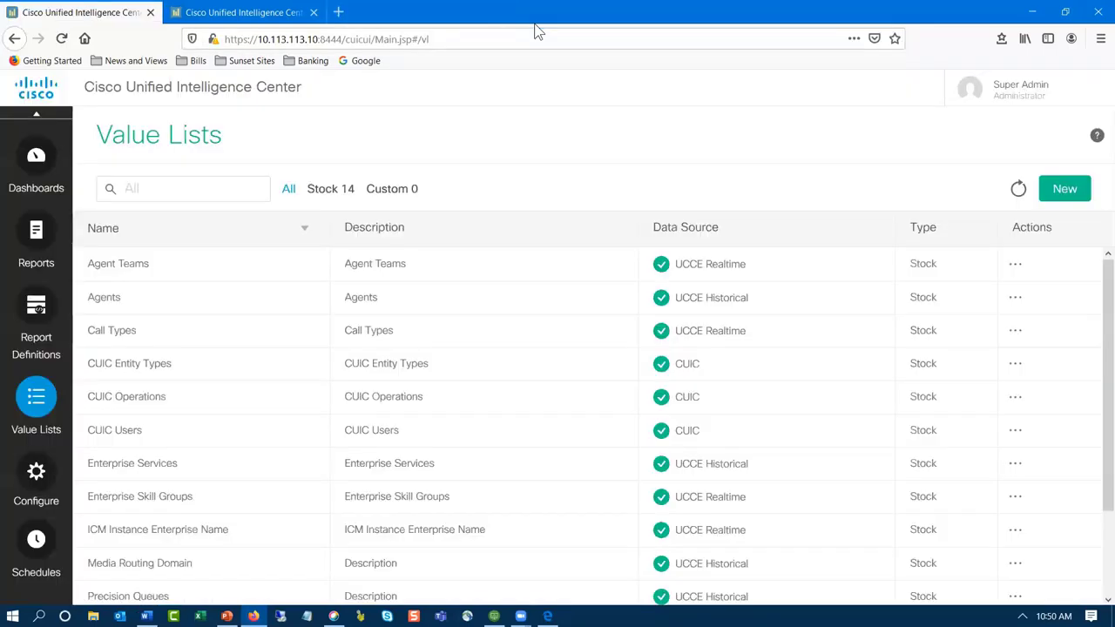
Load the vSphere welcome page at 10.10.63.151 in a fresh tab.
{"action": "key", "text": "ctrl+t"}
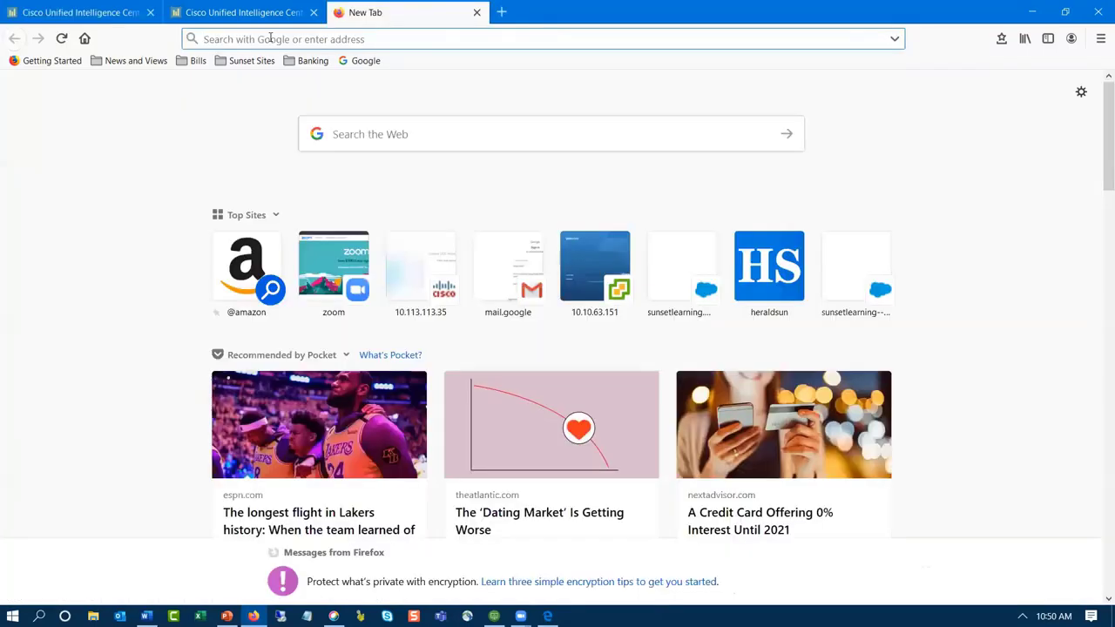
{"action": "type", "text": "10."}
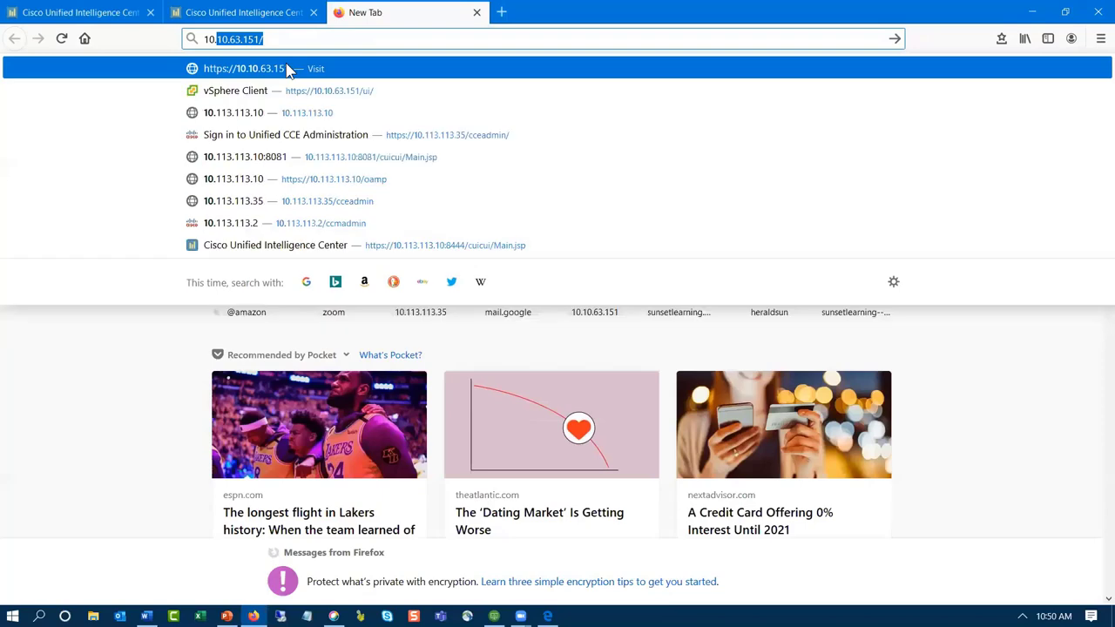
{"action": "type", "text": "10."}
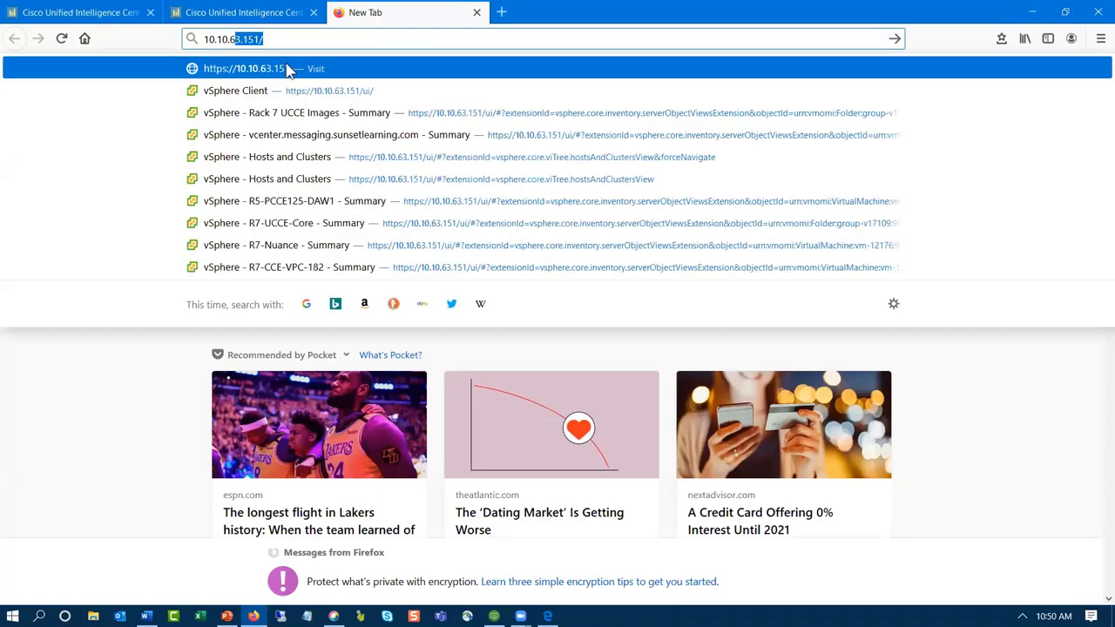
{"action": "type", "text": "63.151"}
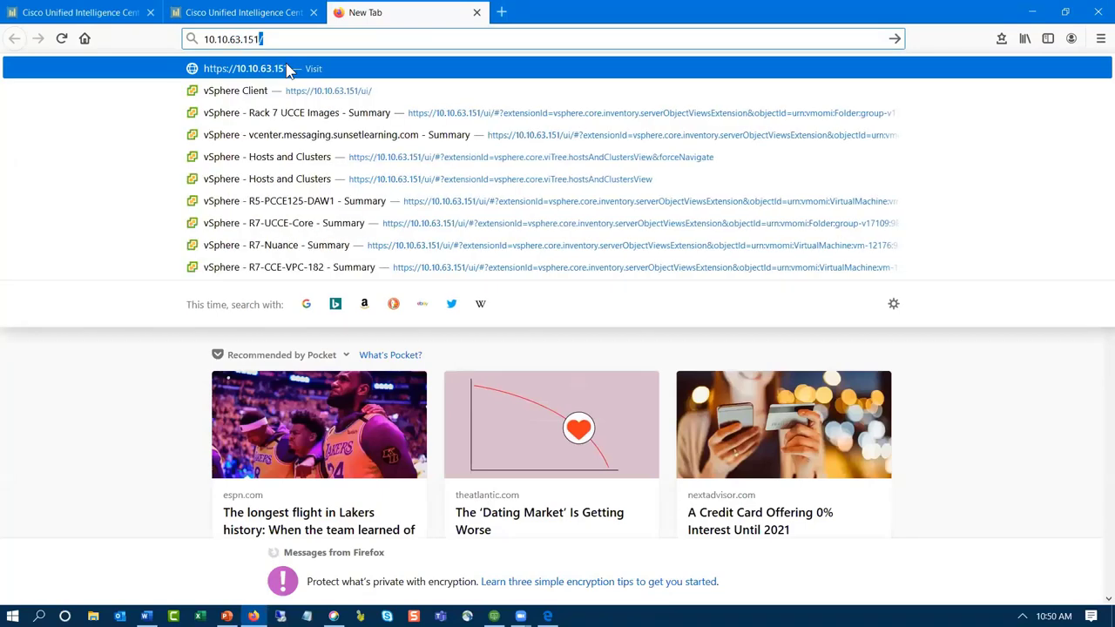
{"action": "key", "text": "Return"}
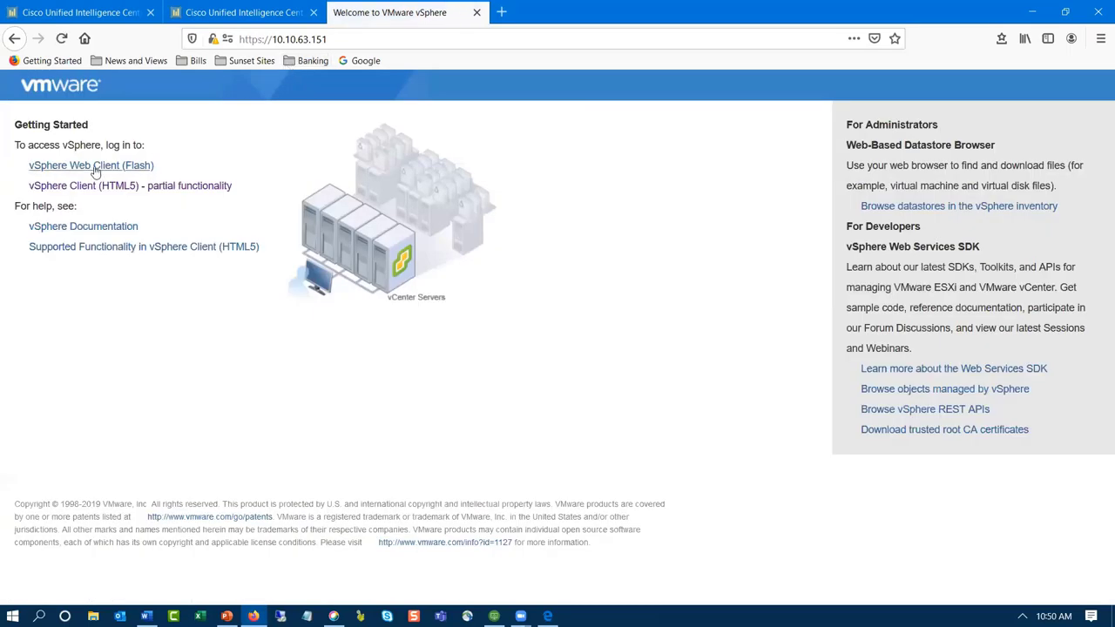
Sign in to the HTML5 vSphere Client with saved credentials and show VMs and Templates.
{"action": "left_click", "coordinate": [88, 190]}
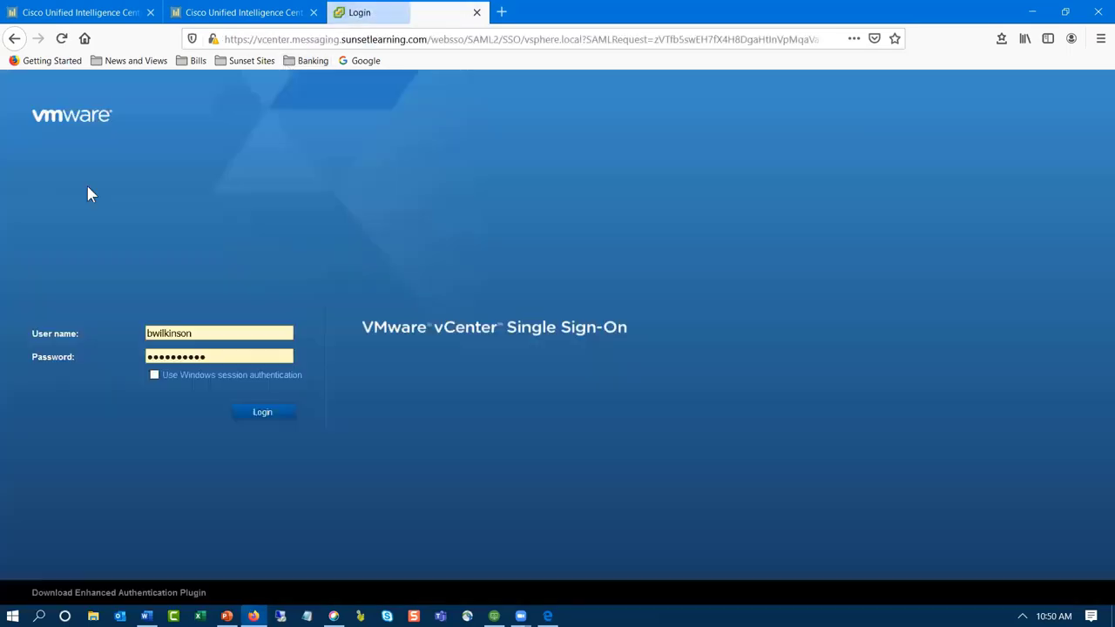
{"action": "left_click", "coordinate": [261, 414]}
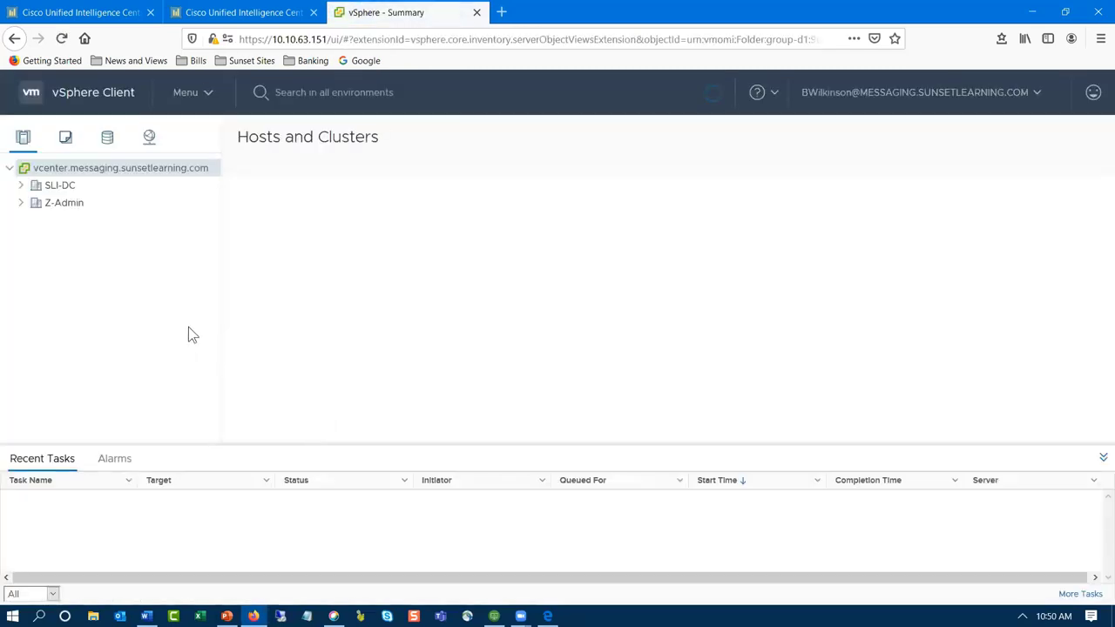
{"action": "left_click", "coordinate": [65, 138]}
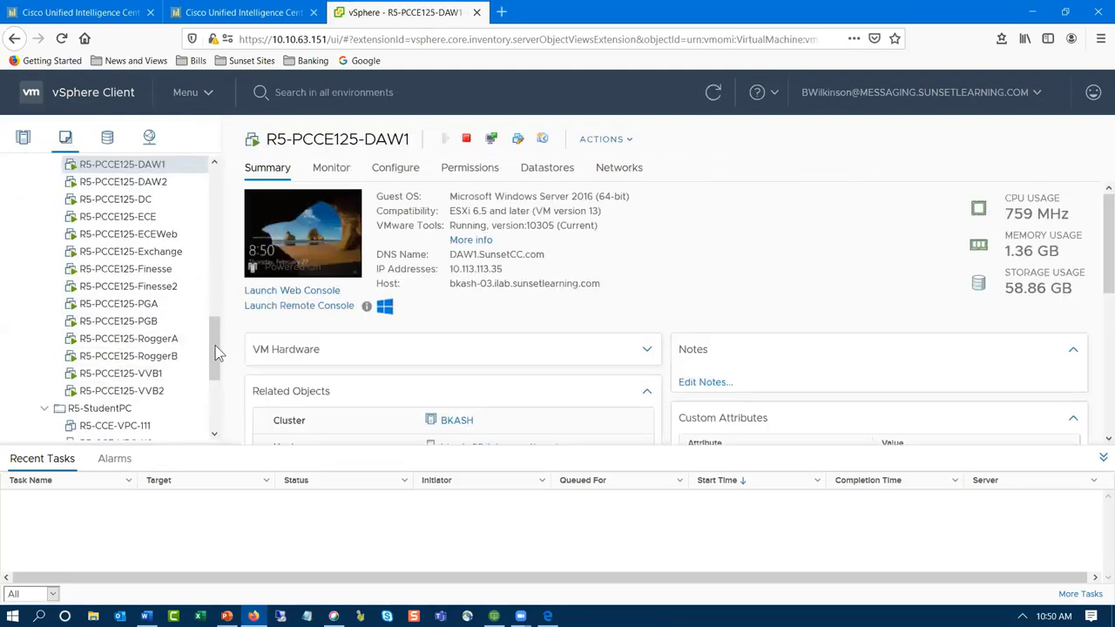
Expand Rack 7 UCCE Images > R7-AUCCE11.6 > Core and select R7-AUCCE116-HQCUIC.
{"action": "left_click_drag", "start_coordinate": [213, 351], "coordinate": [222, 418]}
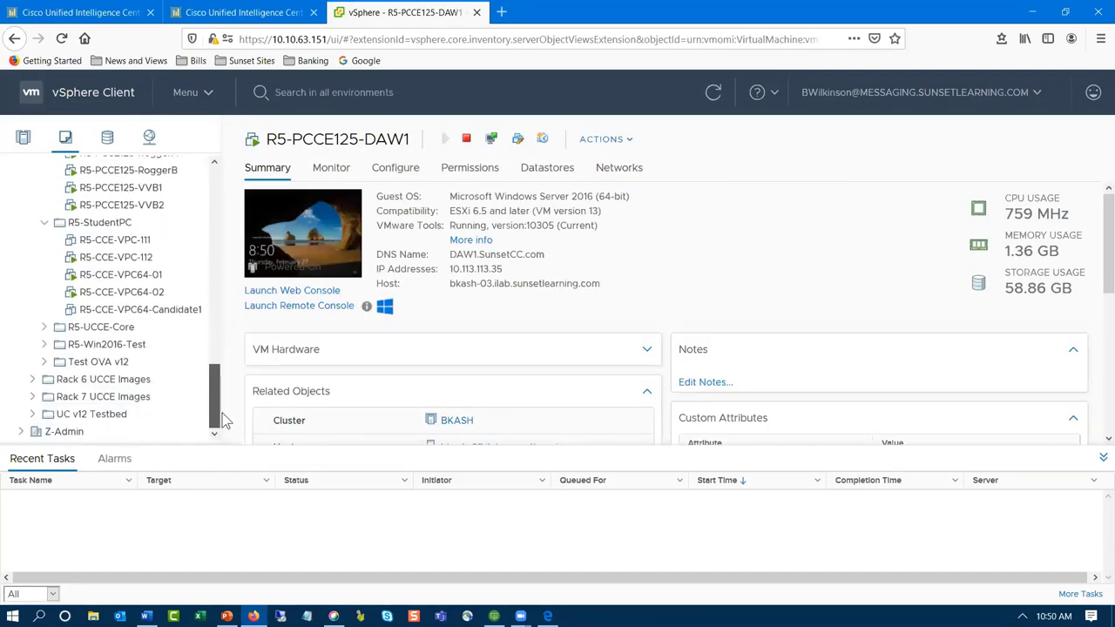
{"action": "left_click", "coordinate": [32, 397]}
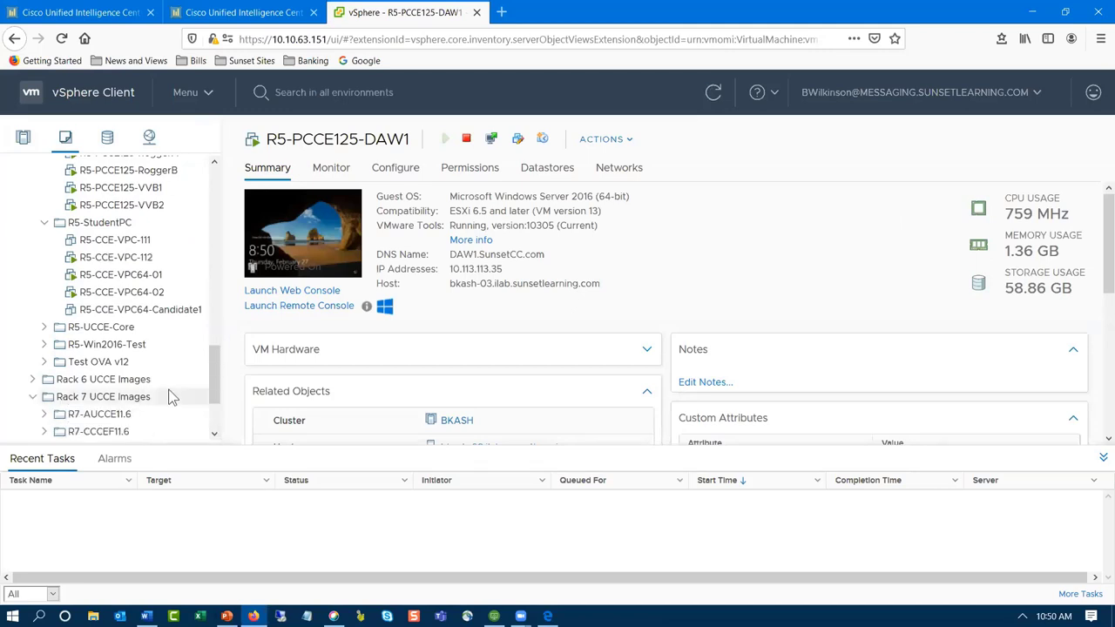
{"action": "scroll", "coordinate": [205, 379], "scroll_direction": "down", "scroll_amount": 3}
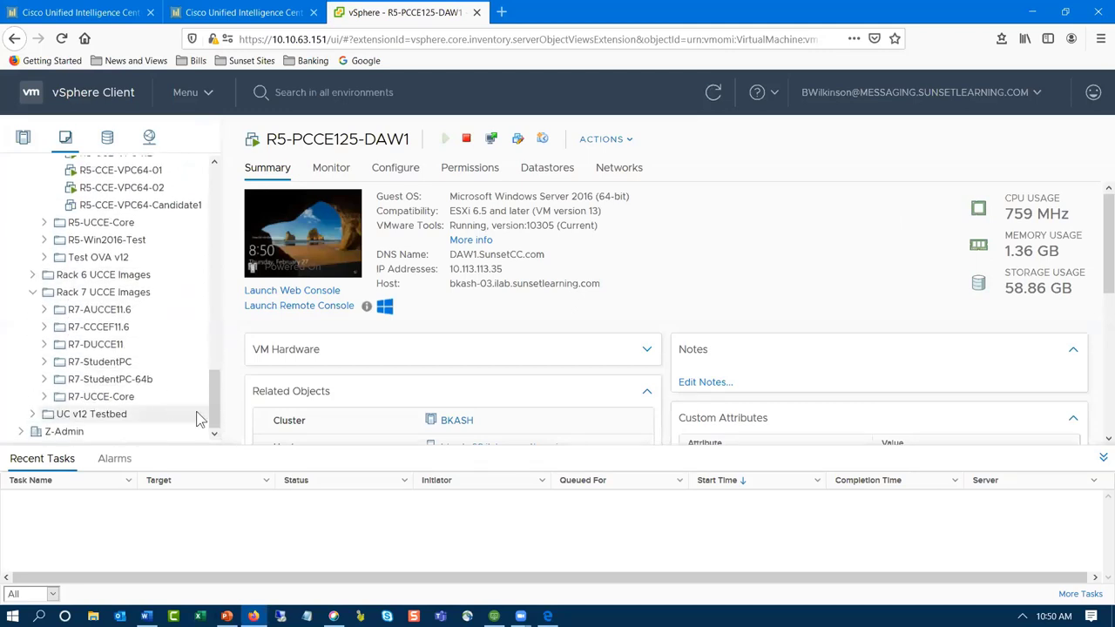
{"action": "left_click", "coordinate": [43, 310]}
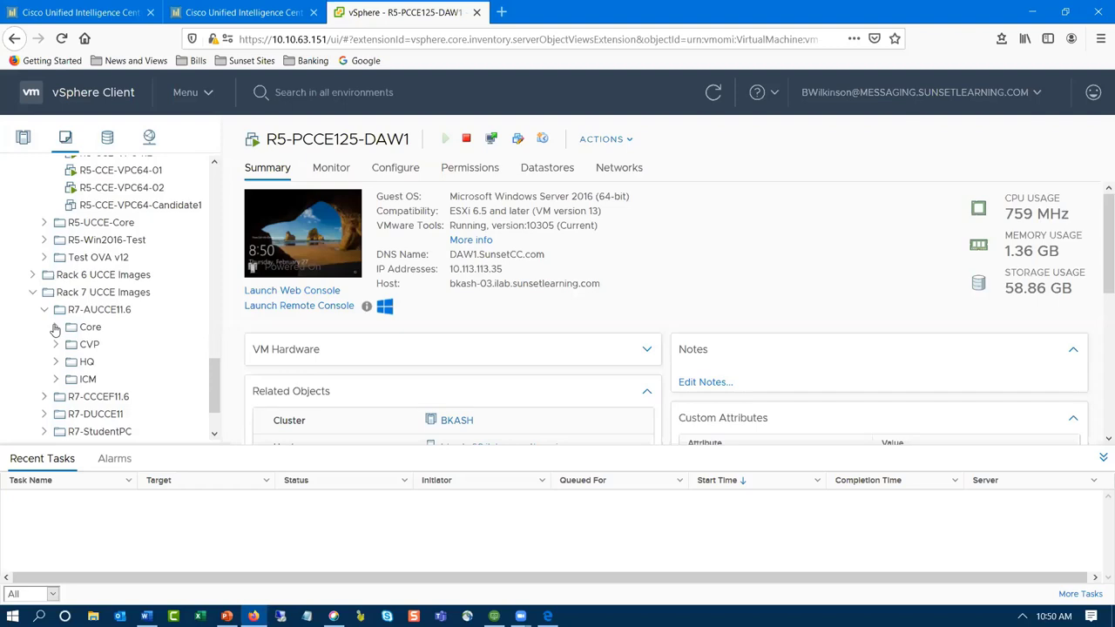
{"action": "left_click", "coordinate": [55, 328]}
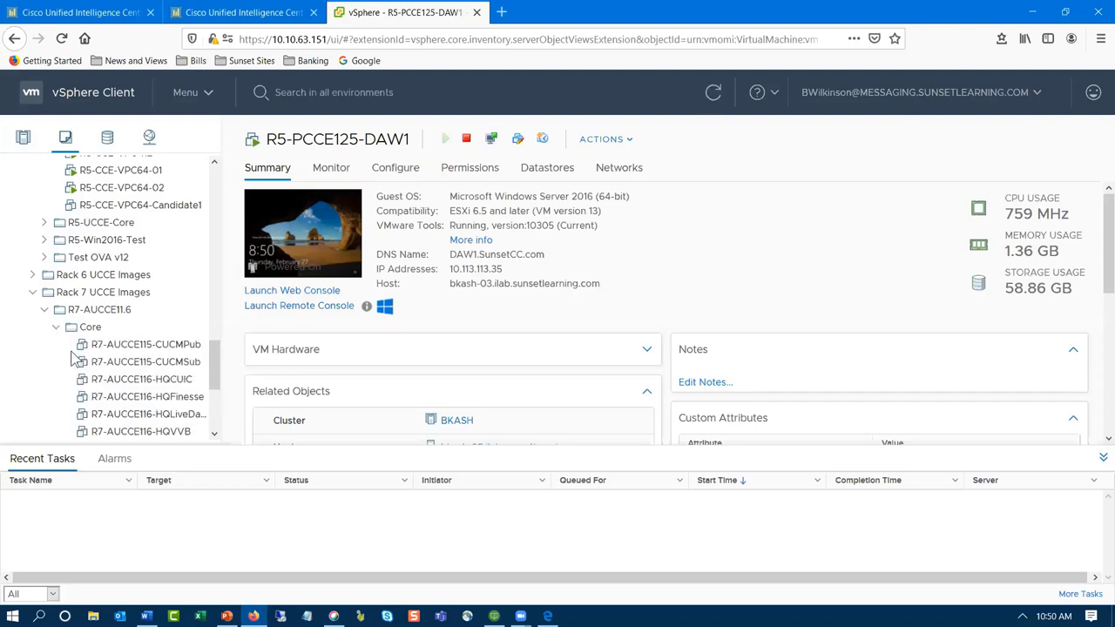
{"action": "left_click", "coordinate": [111, 383]}
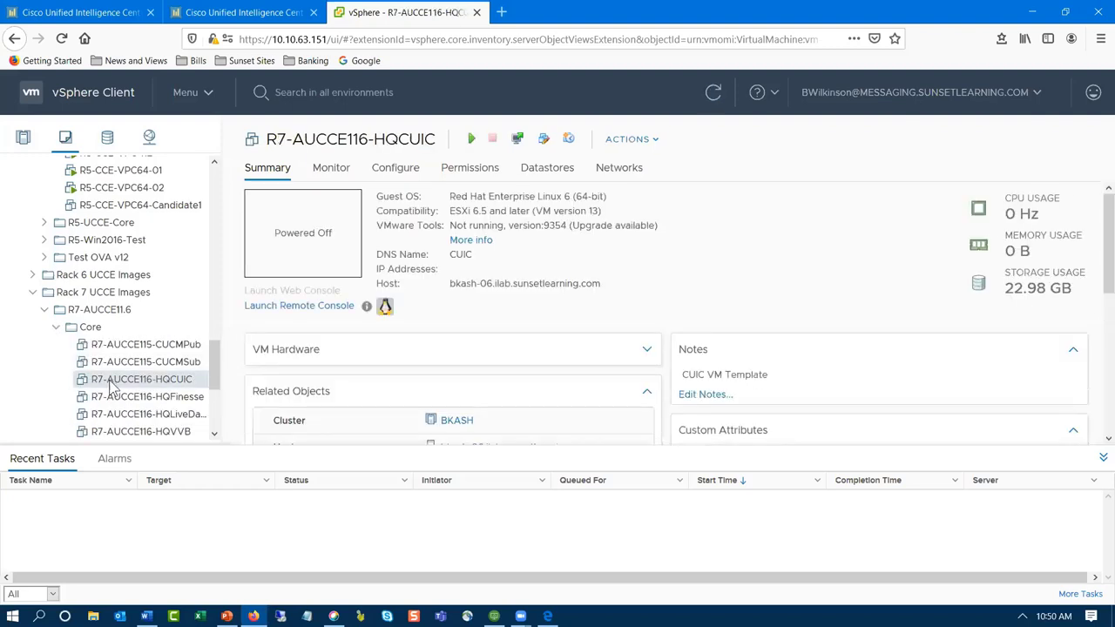
Power on R7-AUCCE116-HQCUIC via its right-click Power > Power On menu.
{"action": "right_click", "coordinate": [111, 388]}
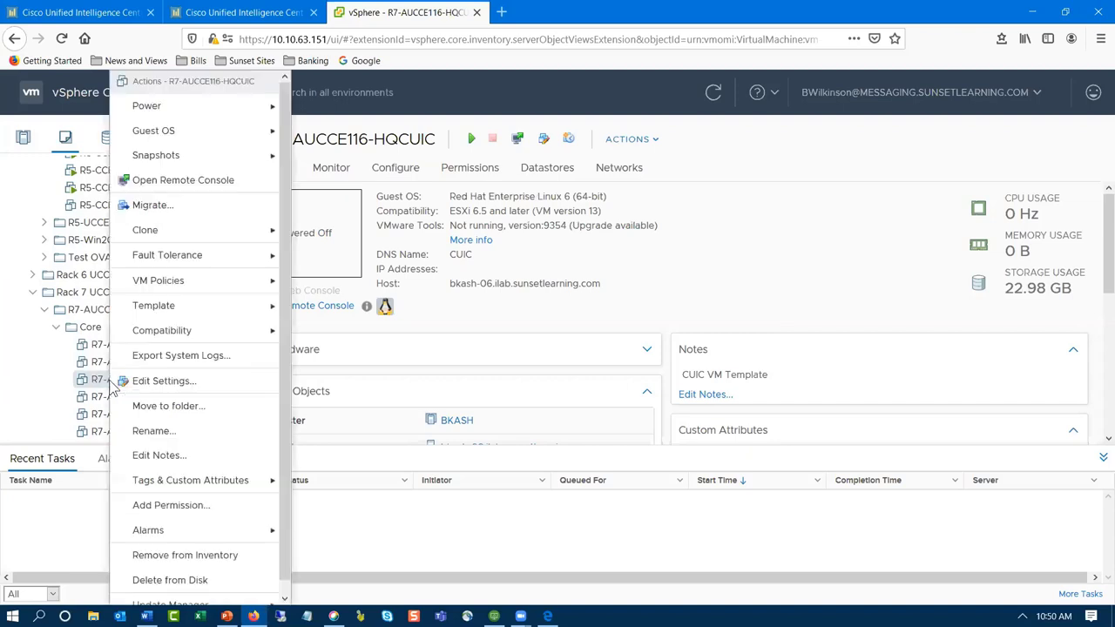
{"action": "mouse_move", "coordinate": [139, 122]}
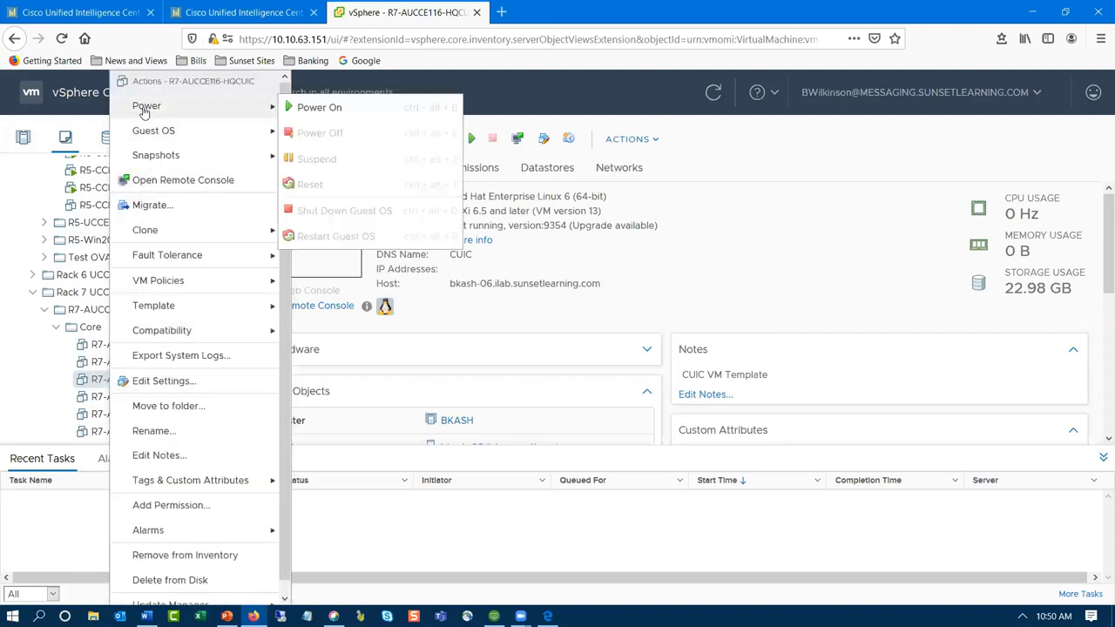
{"action": "left_click", "coordinate": [315, 107]}
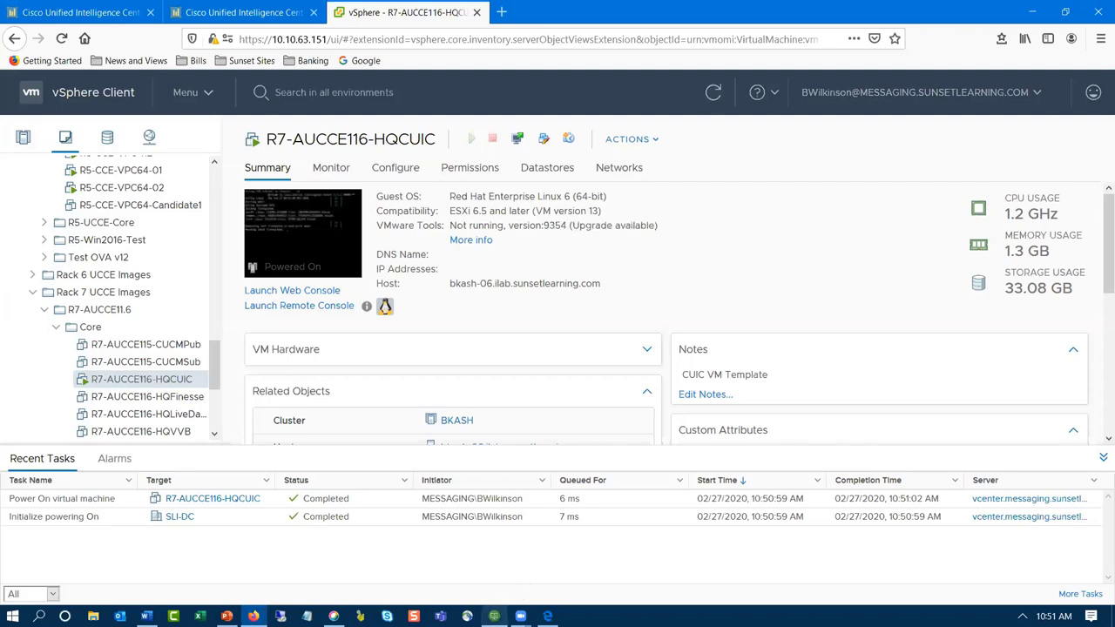
Disconnect AnyConnect from Middle5, reconnect to Middle7 and sign in with the password.
{"action": "left_click", "coordinate": [474, 604]}
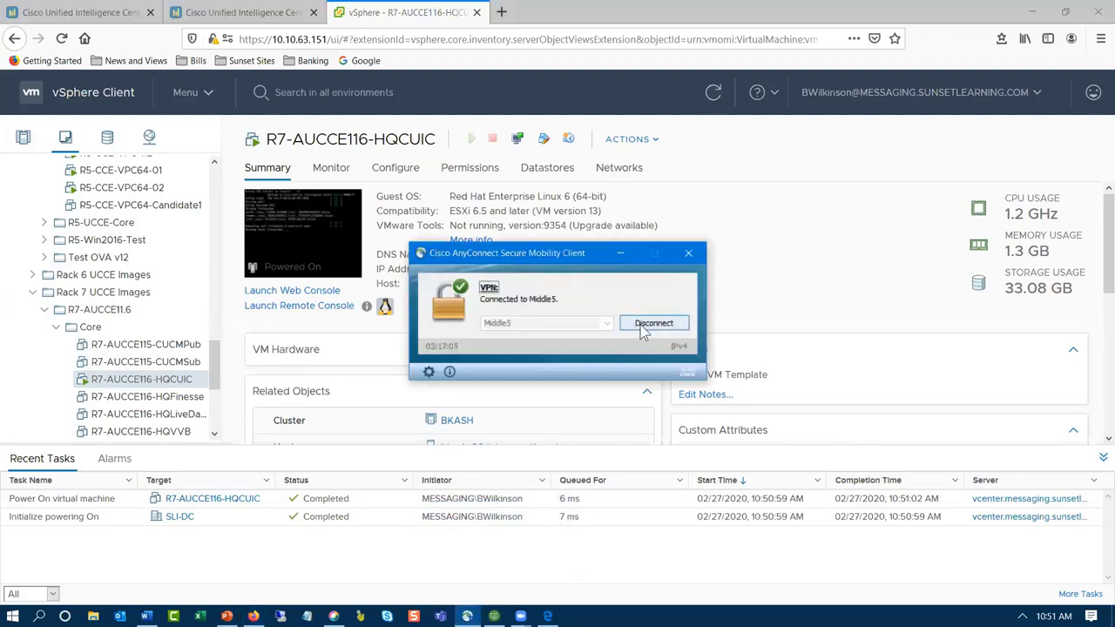
{"action": "left_click", "coordinate": [640, 325]}
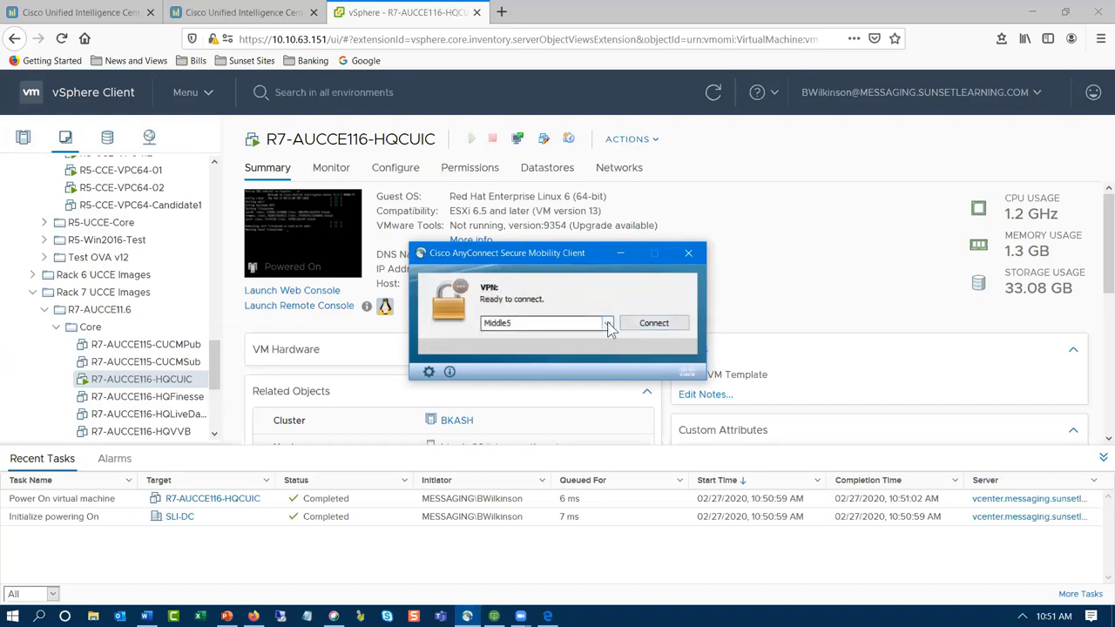
{"action": "left_click", "coordinate": [607, 324]}
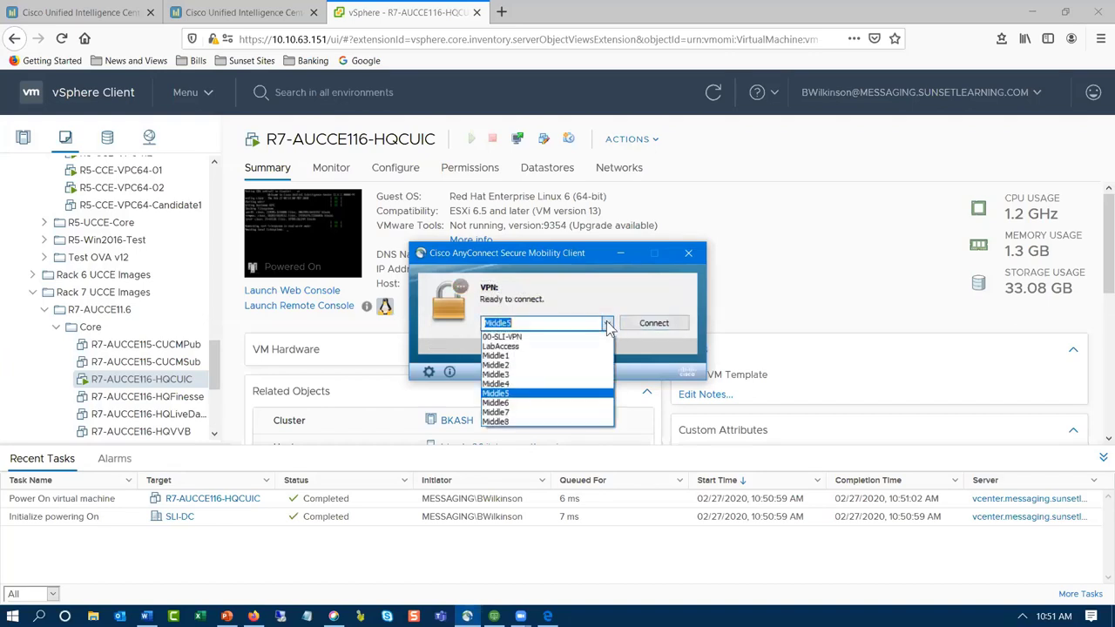
{"action": "left_click", "coordinate": [497, 413]}
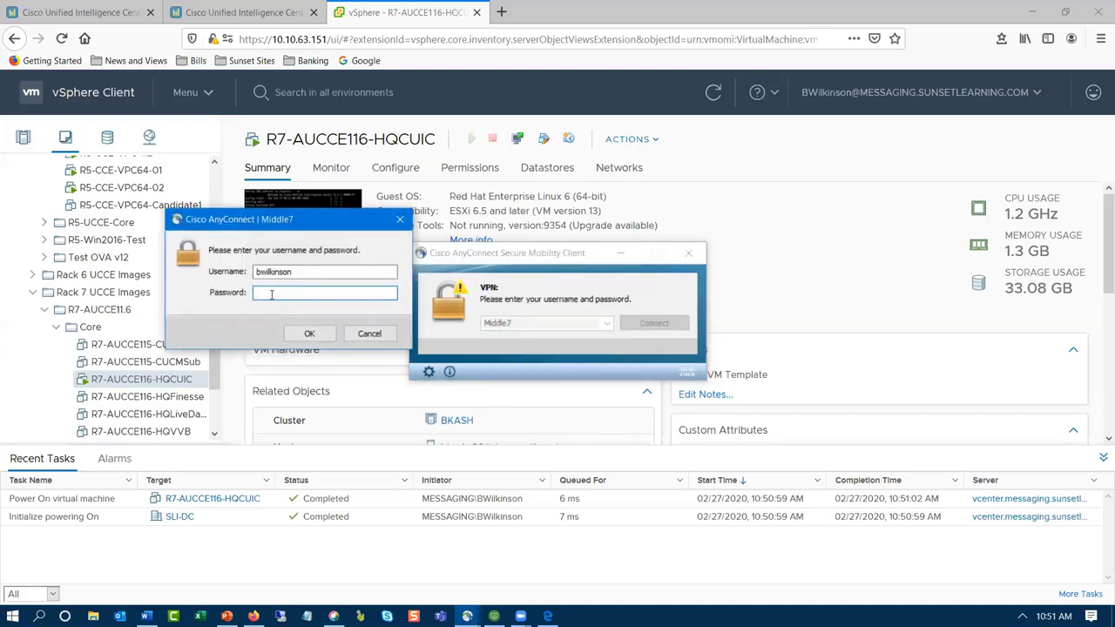
{"action": "type", "text": "*"}
{"action": "key", "text": "Return"}
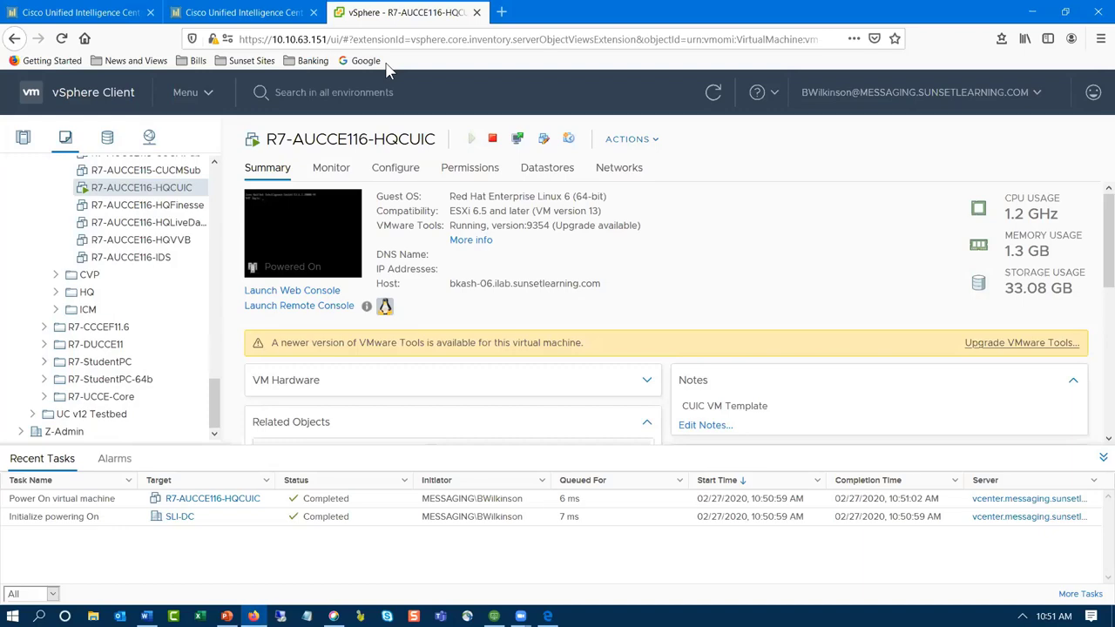
Open a new Firefox tab and close both CUIC tabs.
{"action": "left_click", "coordinate": [501, 12]}
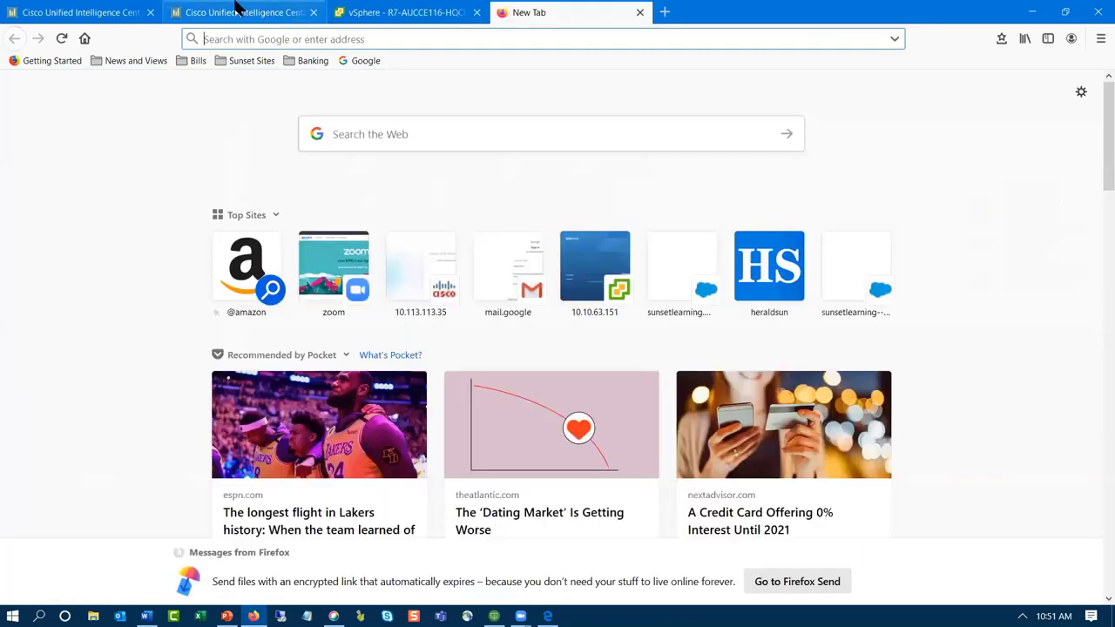
{"action": "left_click", "coordinate": [115, 13]}
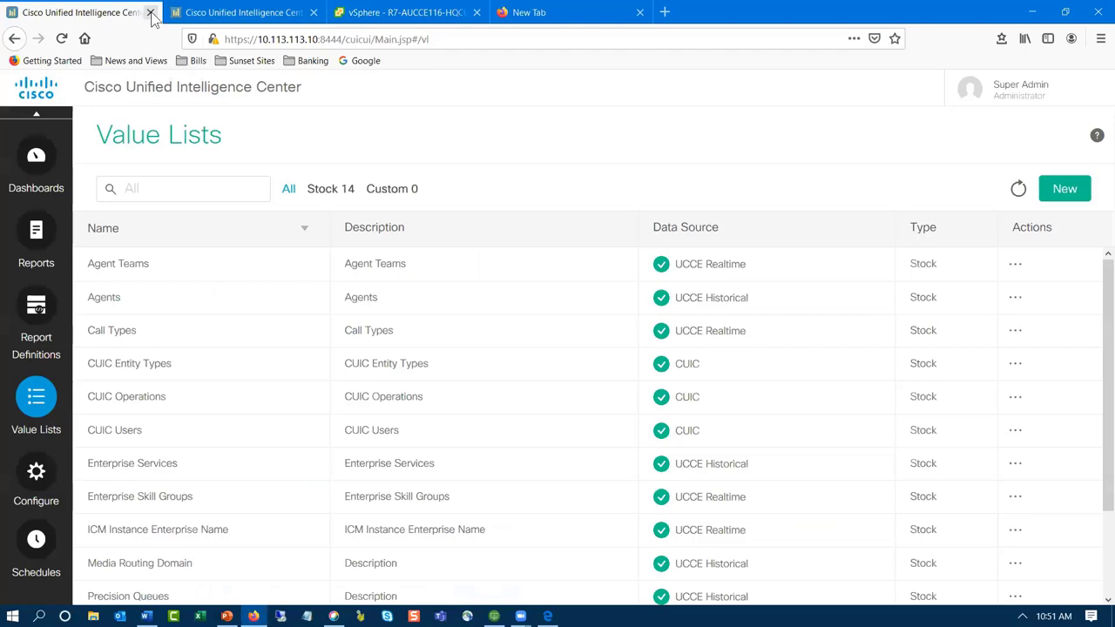
{"action": "left_click", "coordinate": [150, 13]}
{"action": "left_click", "coordinate": [150, 12]}
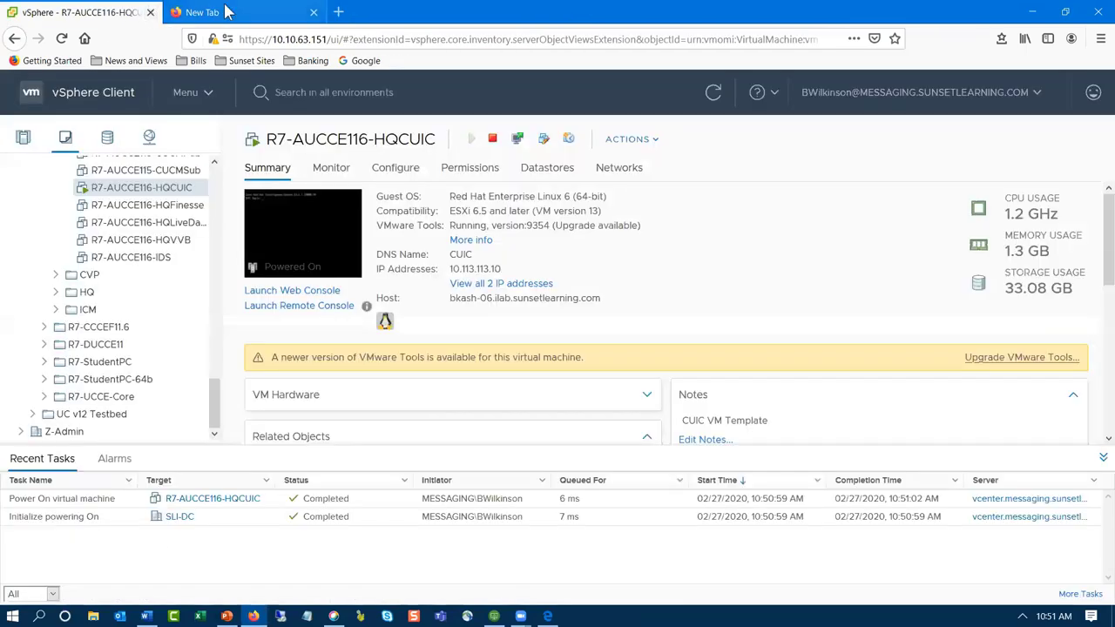
{"action": "left_click", "coordinate": [214, 12]}
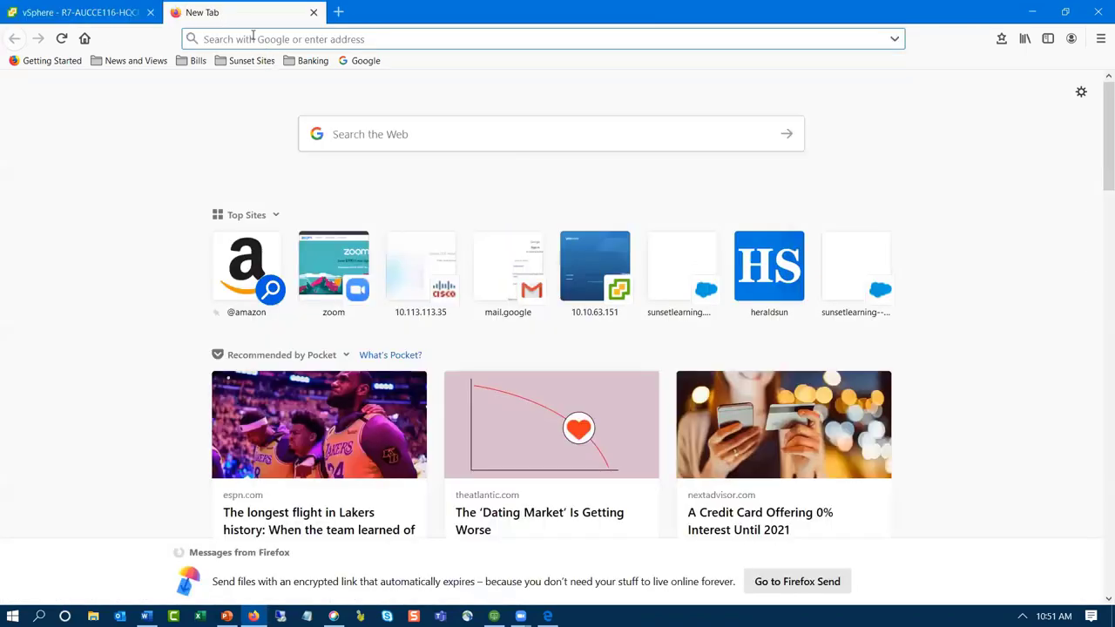
Load 10.113.113.10 in the new tab and retry once it times out.
{"action": "type", "text": "10"}
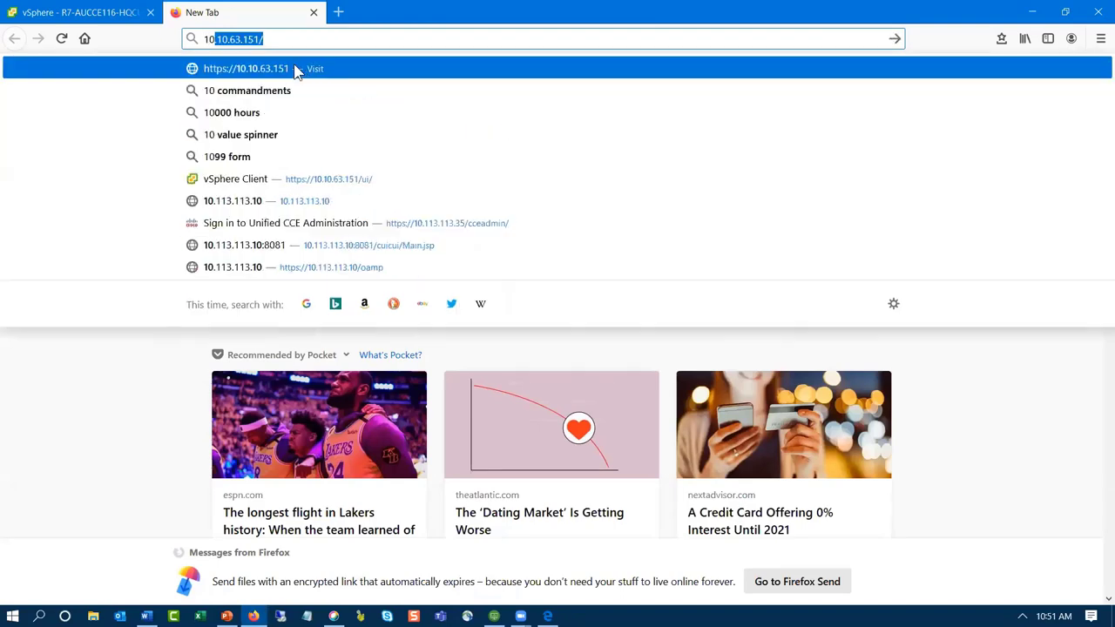
{"action": "type", "text": ".11"}
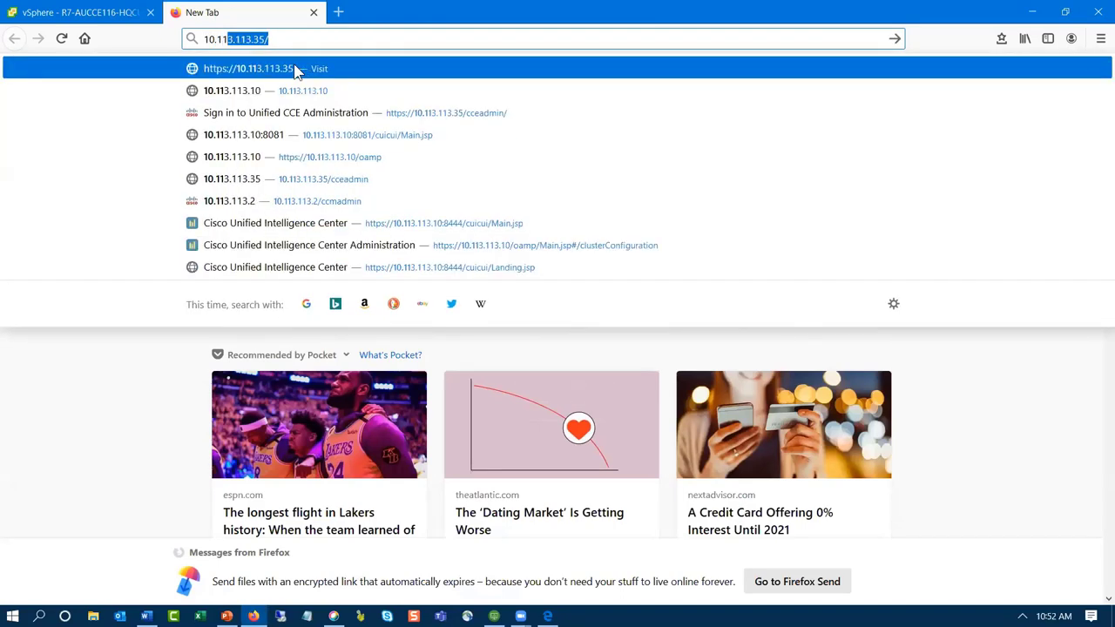
{"action": "type", "text": "3.113.10"}
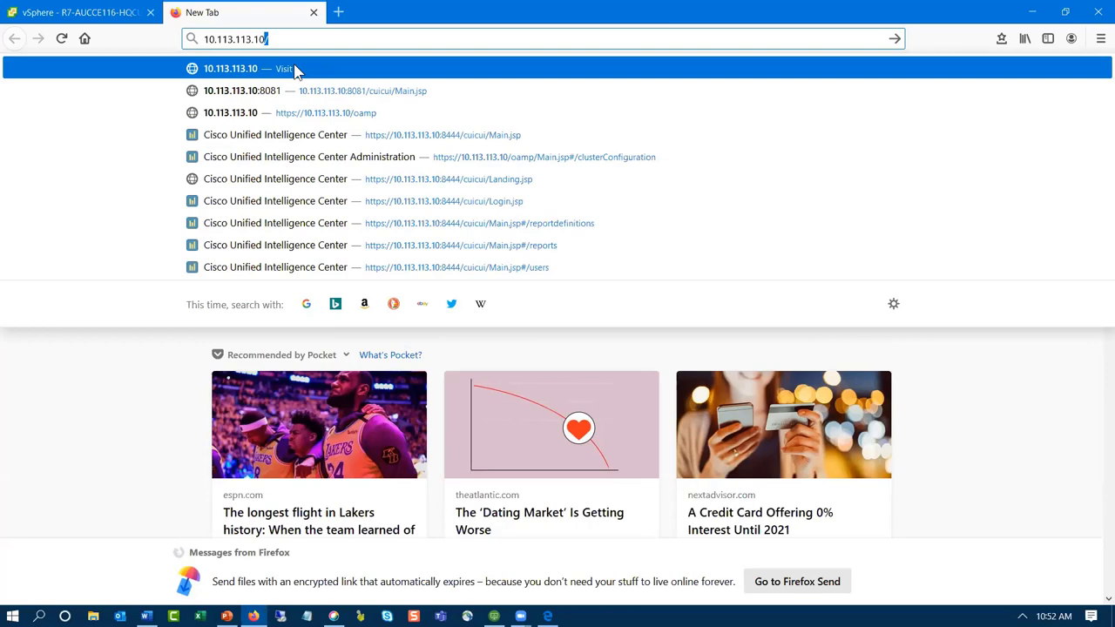
{"action": "left_click", "coordinate": [293, 68]}
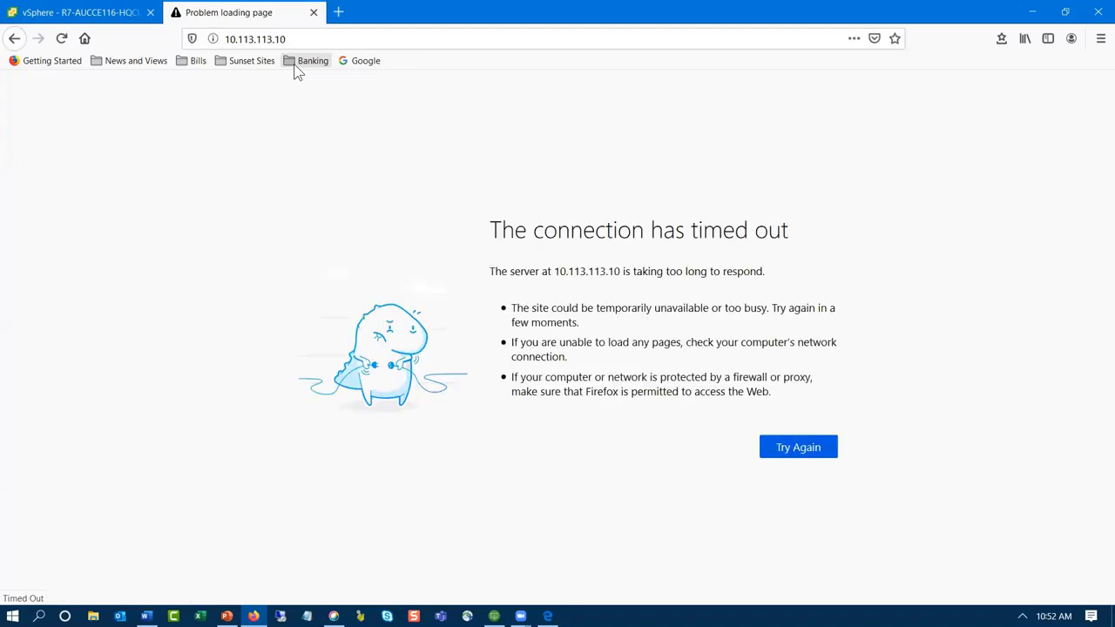
{"action": "left_click", "coordinate": [782, 450]}
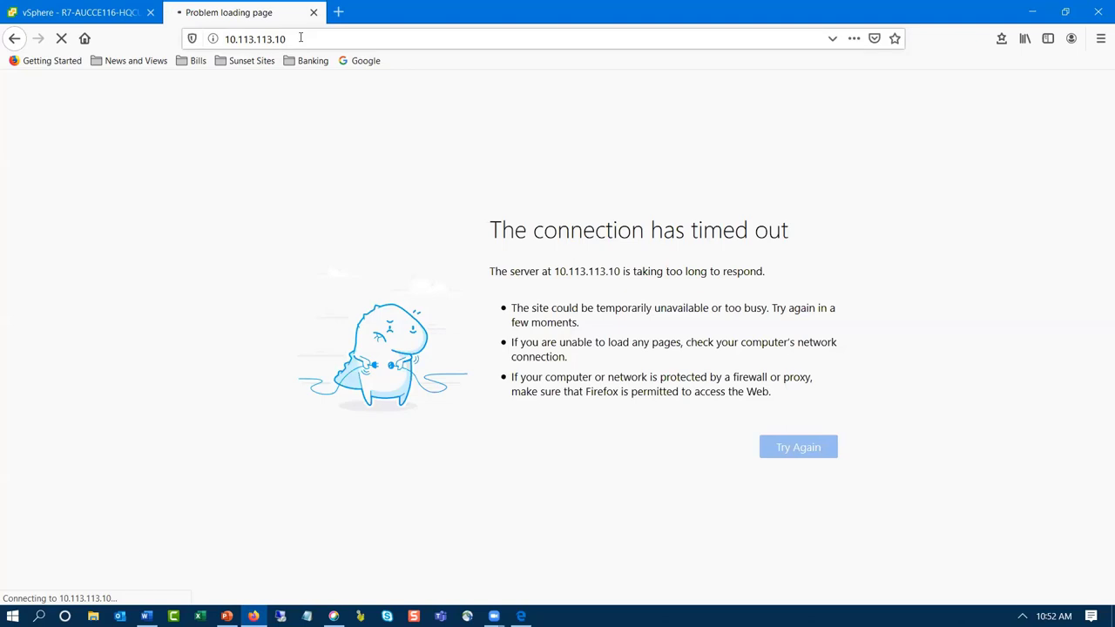
Power on the R7-AUCCE11X-DC virtual machine from the HQ folder in vSphere Client.
{"action": "left_click", "coordinate": [65, 17]}
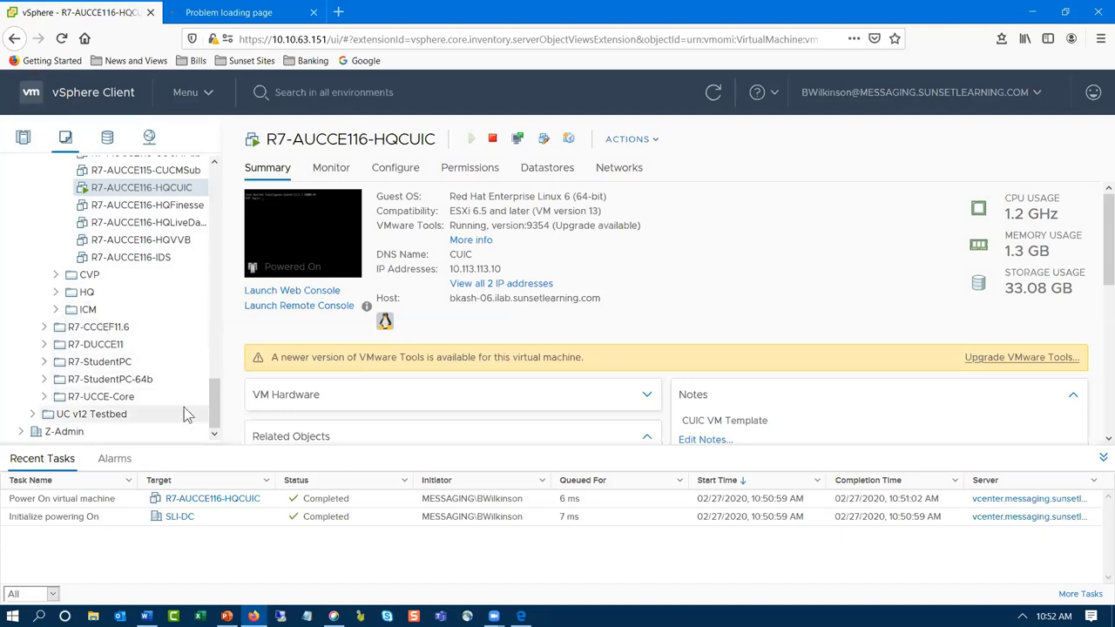
{"action": "left_click_drag", "start_coordinate": [216, 416], "coordinate": [224, 384]}
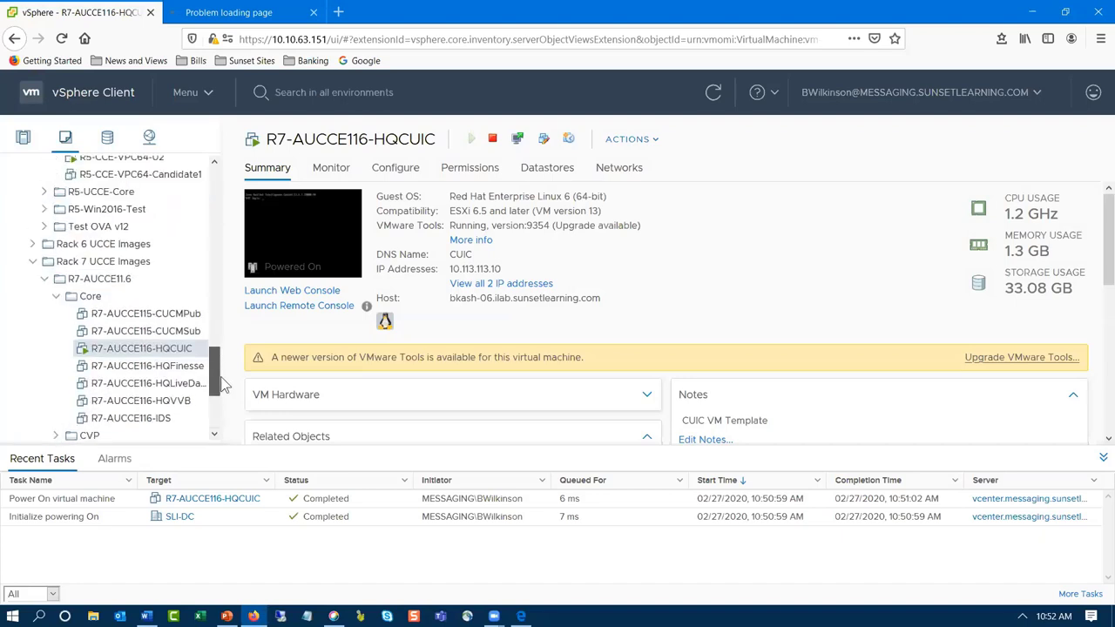
{"action": "scroll", "coordinate": [218, 384], "scroll_direction": "down", "scroll_amount": 2}
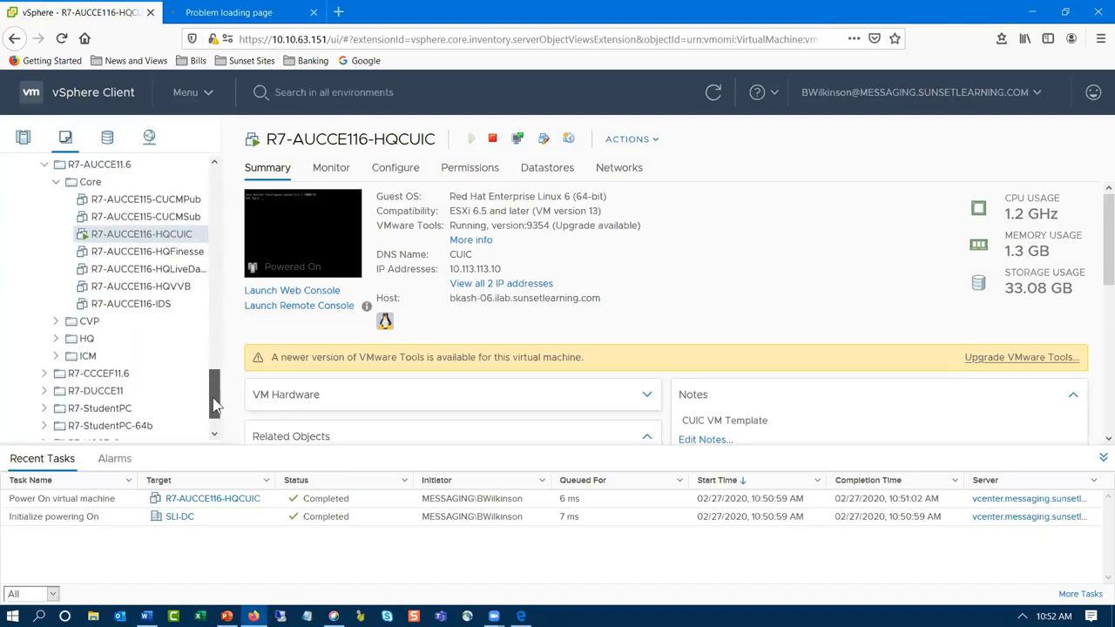
{"action": "left_click", "coordinate": [56, 345]}
{"action": "scroll", "coordinate": [188, 370], "scroll_direction": "down", "scroll_amount": 1}
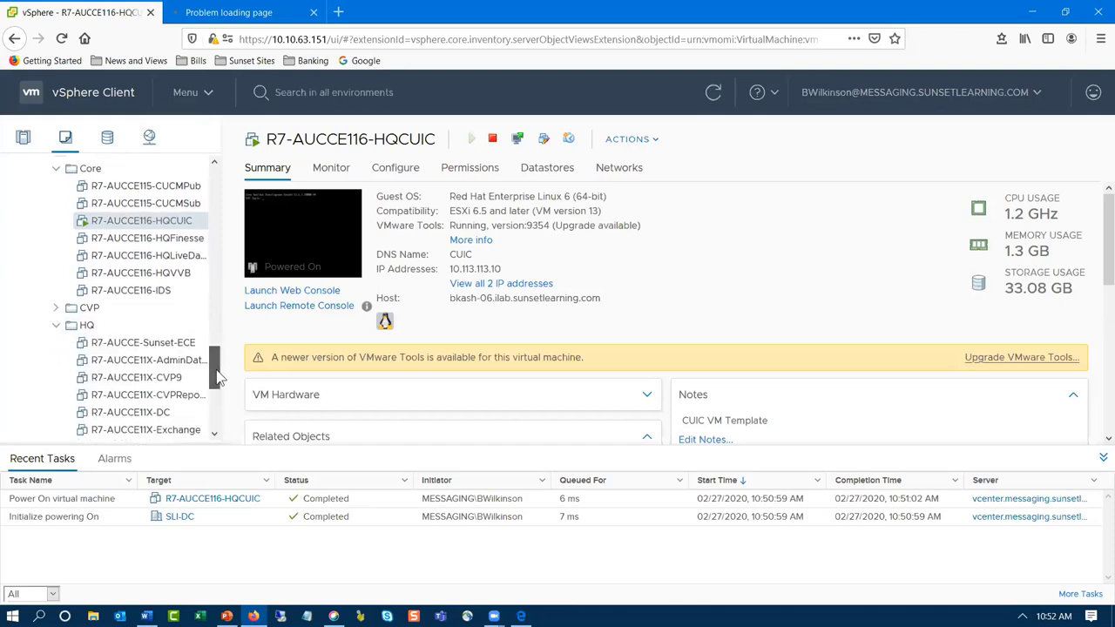
{"action": "left_click", "coordinate": [131, 372]}
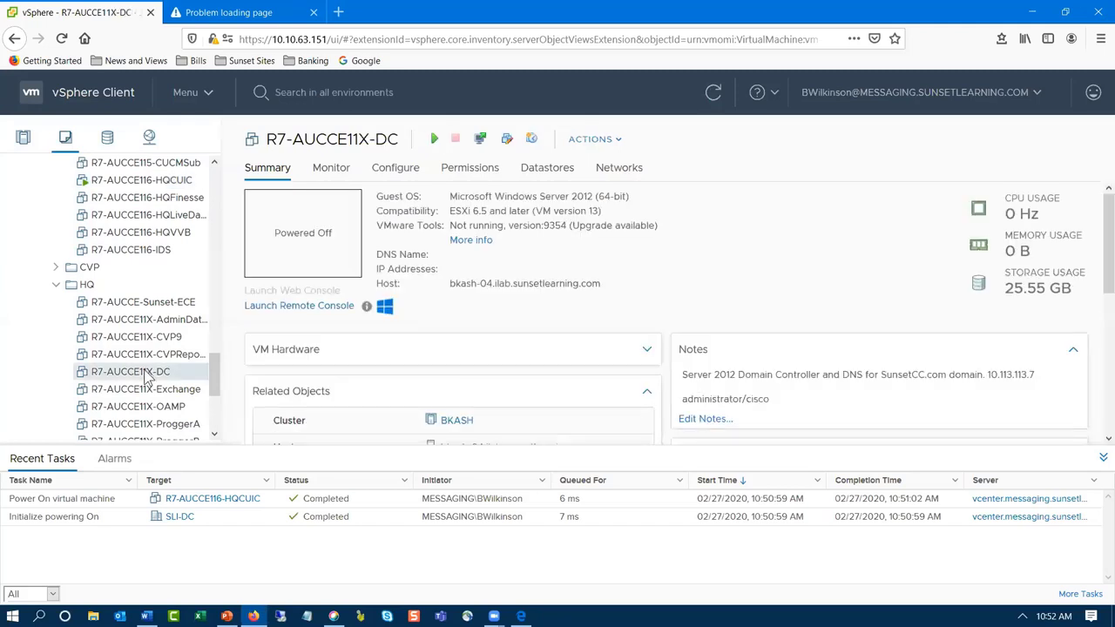
{"action": "right_click", "coordinate": [146, 377]}
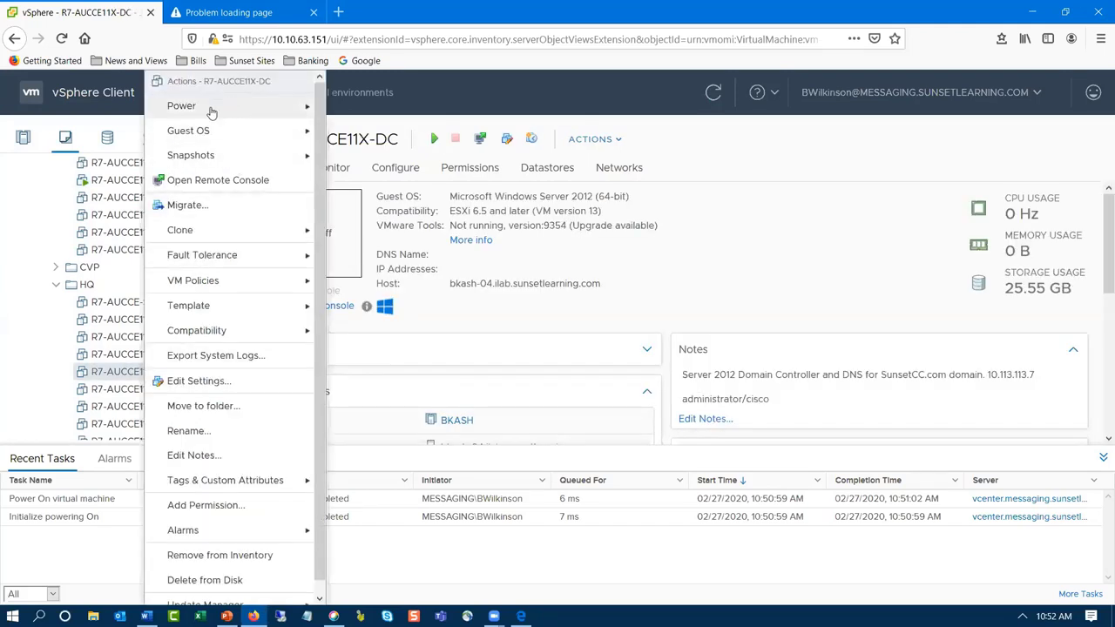
{"action": "mouse_move", "coordinate": [212, 108]}
{"action": "left_click", "coordinate": [348, 108]}
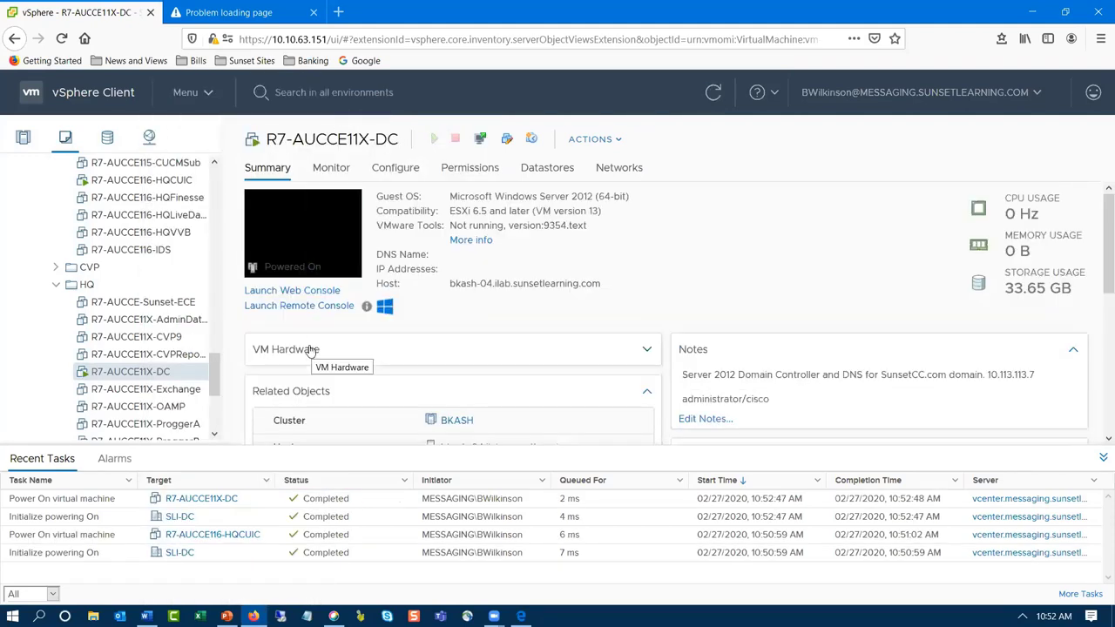
{"action": "mouse_move", "coordinate": [214, 380]}
{"action": "left_mouse_down"}
{"action": "mouse_move", "coordinate": [213, 397]}
{"action": "mouse_move", "coordinate": [220, 364]}
{"action": "left_mouse_up"}
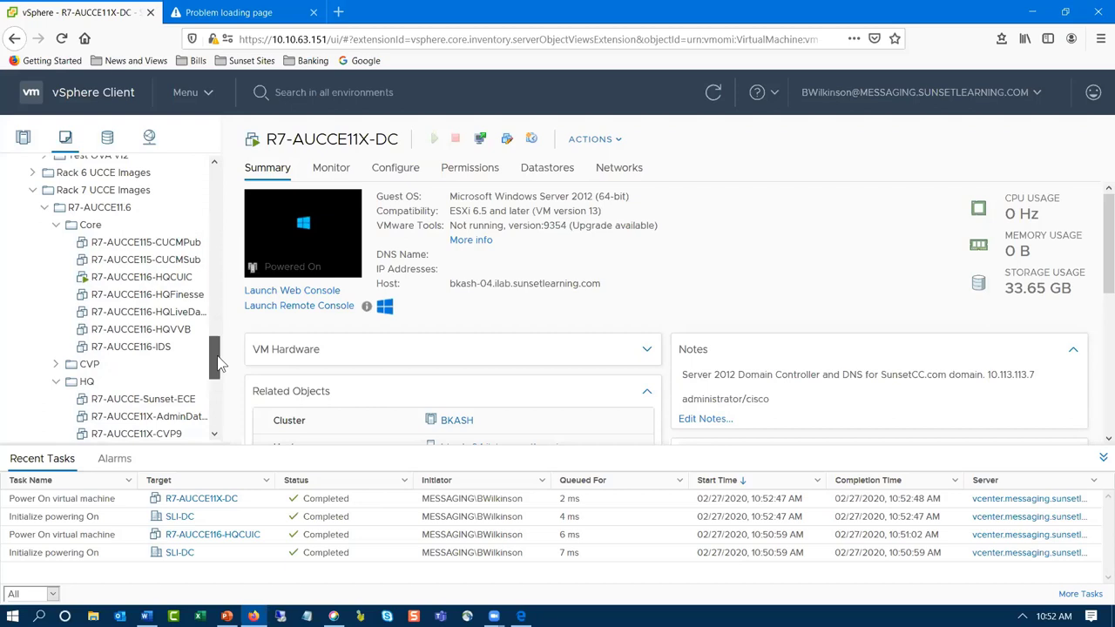
{"action": "left_click_drag", "start_coordinate": [219, 364], "coordinate": [222, 353]}
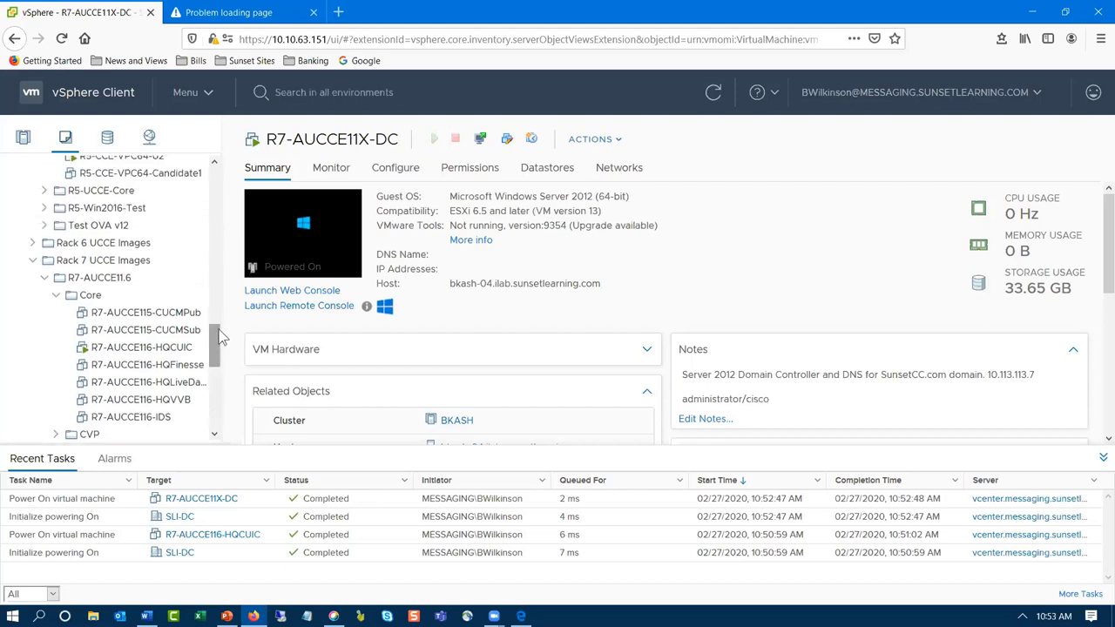
{"action": "left_click", "coordinate": [226, 19]}
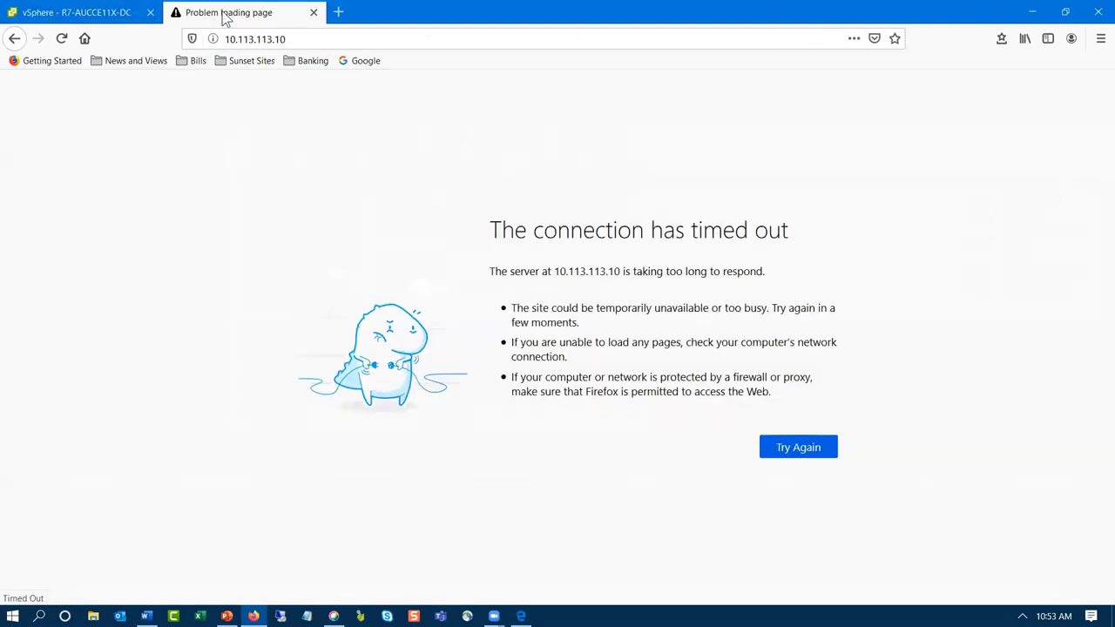
{"action": "left_click", "coordinate": [286, 38]}
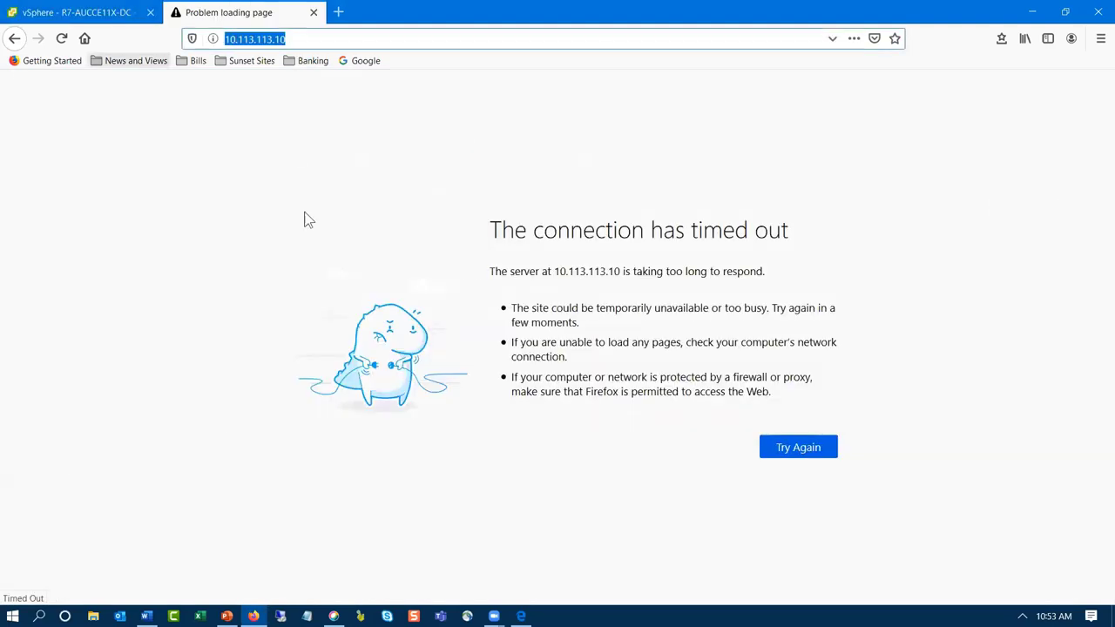
{"action": "type", "text": "http"}
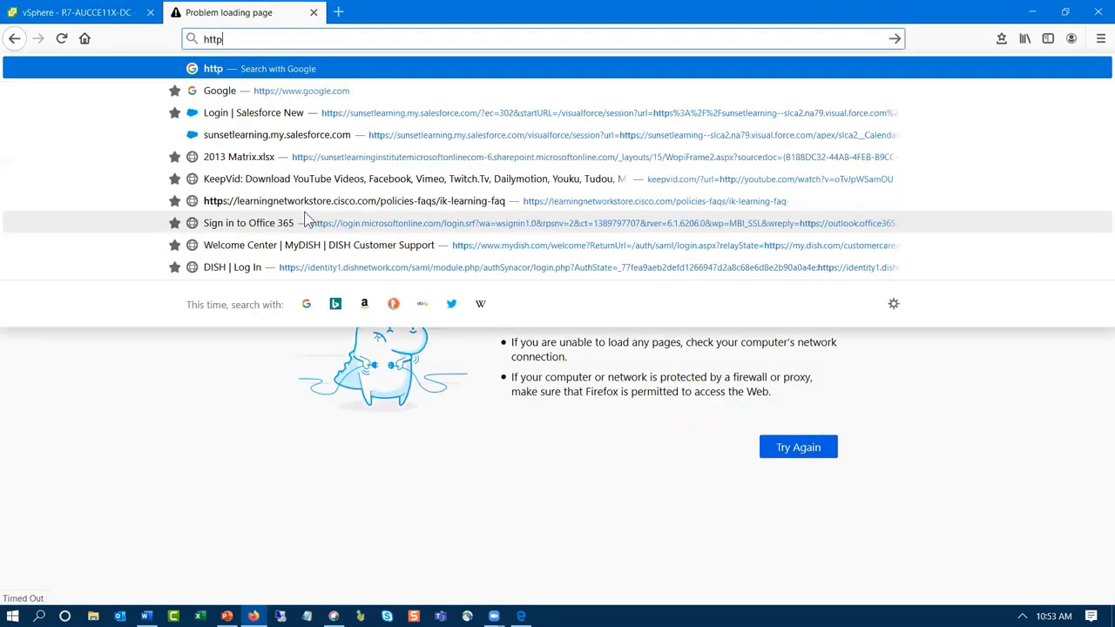
{"action": "type", "text": "s://10.113."}
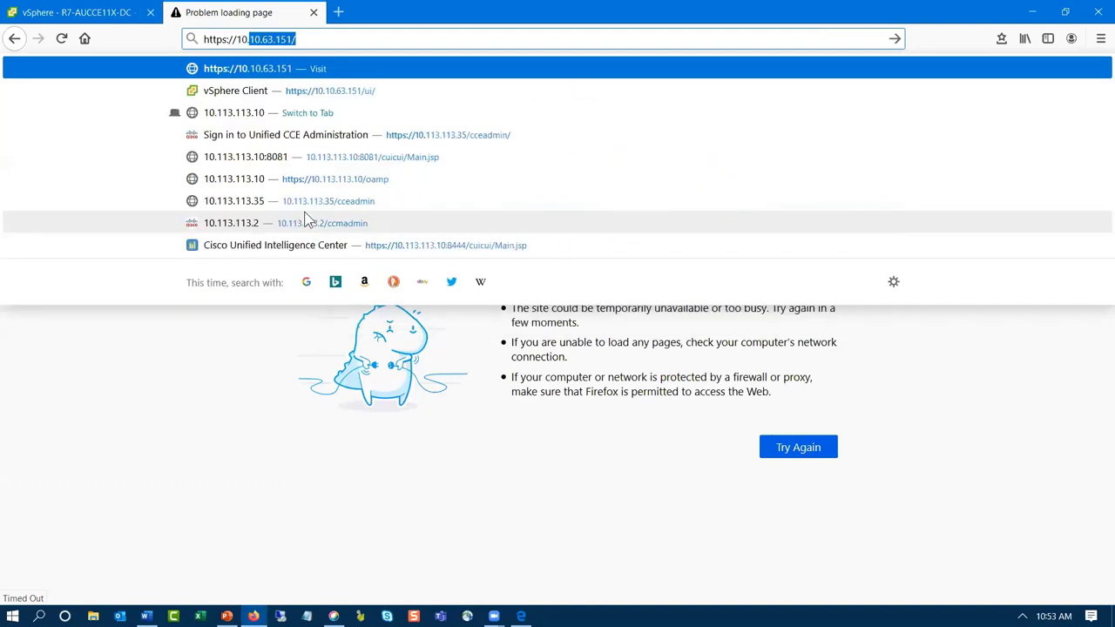
{"action": "type", "text": "113.10"}
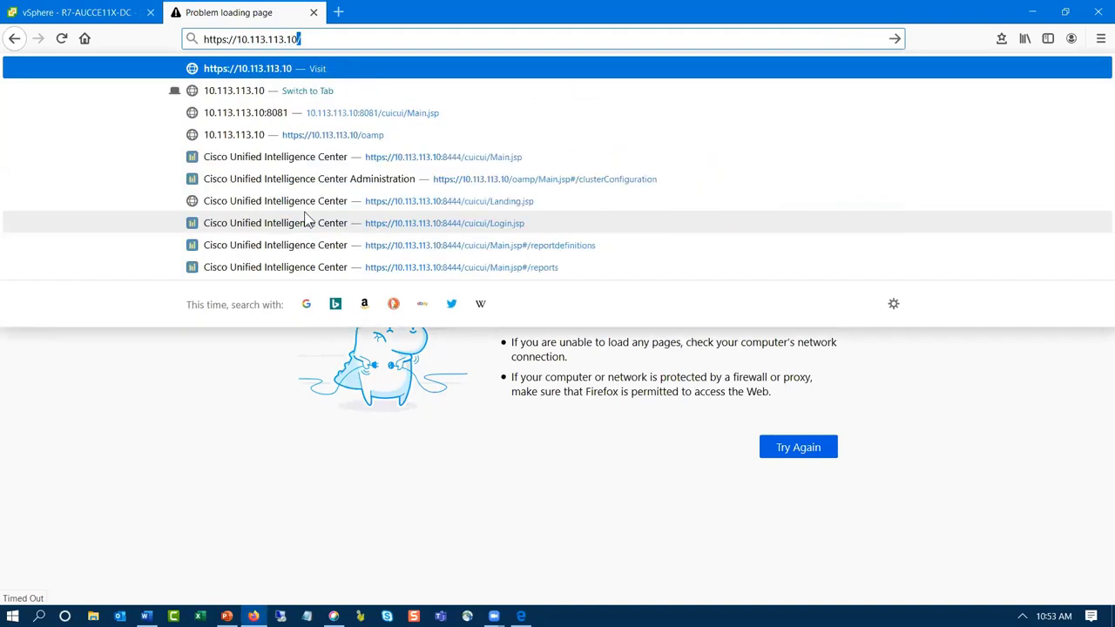
{"action": "key", "text": "Return"}
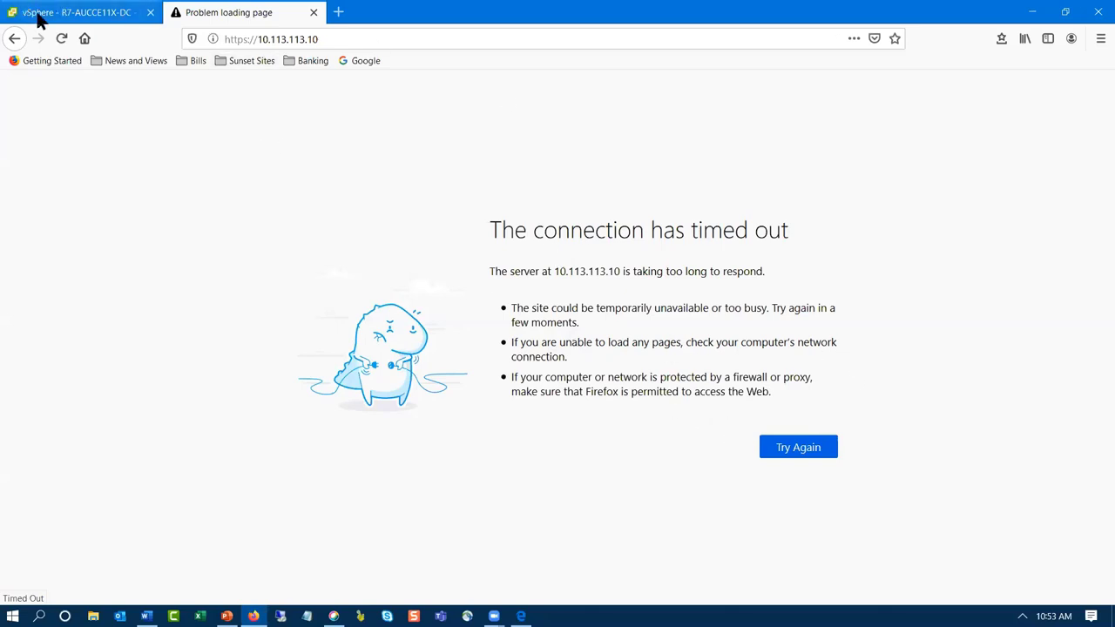
{"action": "left_click", "coordinate": [82, 14]}
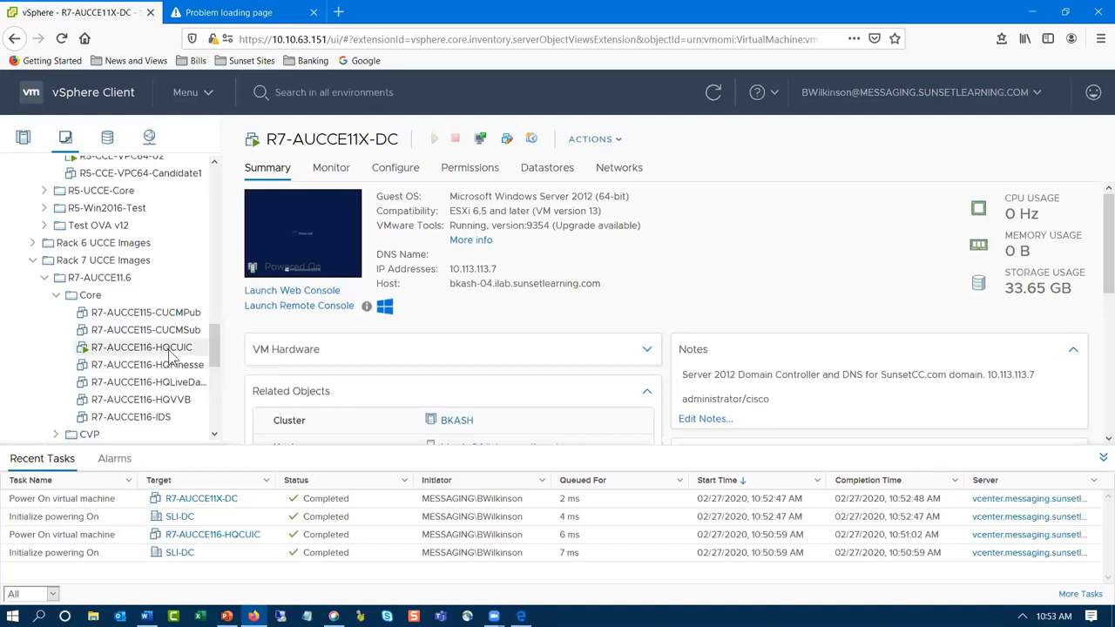
Scroll through the vSphere inventory tree to check the virtual machines.
{"action": "left_click_drag", "start_coordinate": [216, 353], "coordinate": [229, 261]}
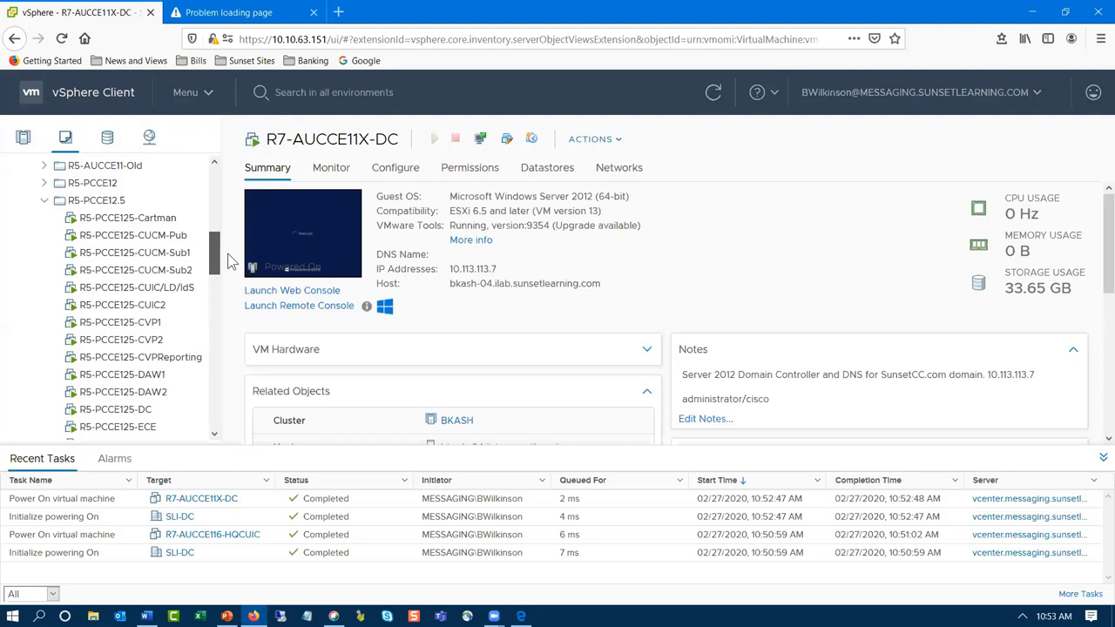
{"action": "left_click_drag", "start_coordinate": [229, 260], "coordinate": [218, 408]}
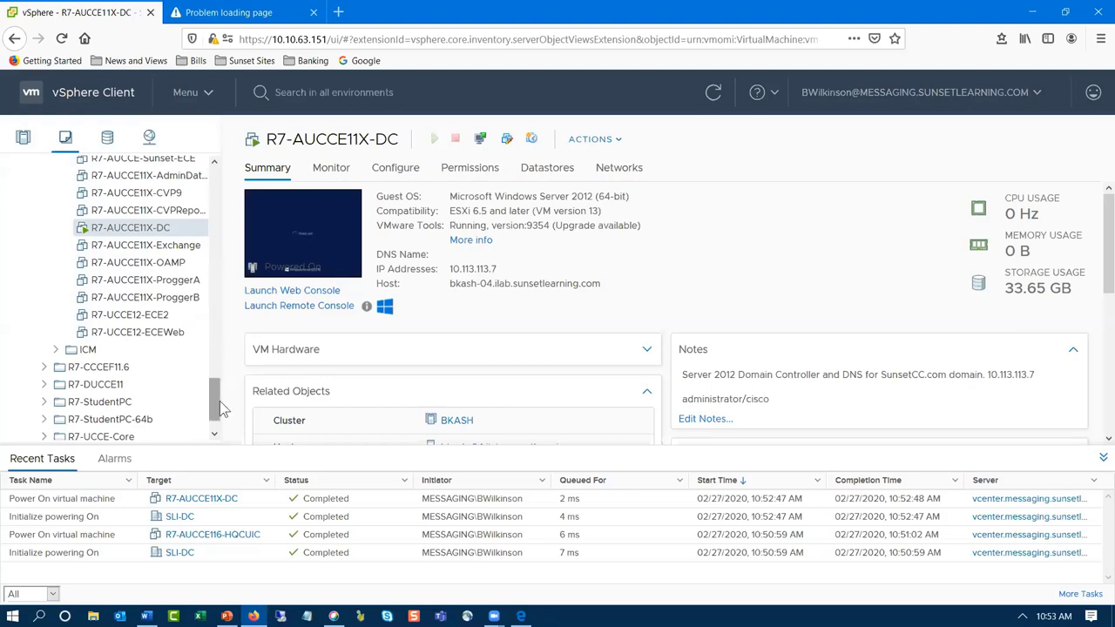
Resubmit 10.113.113.10 once more, then close the timed-out tab.
{"action": "left_click", "coordinate": [228, 14]}
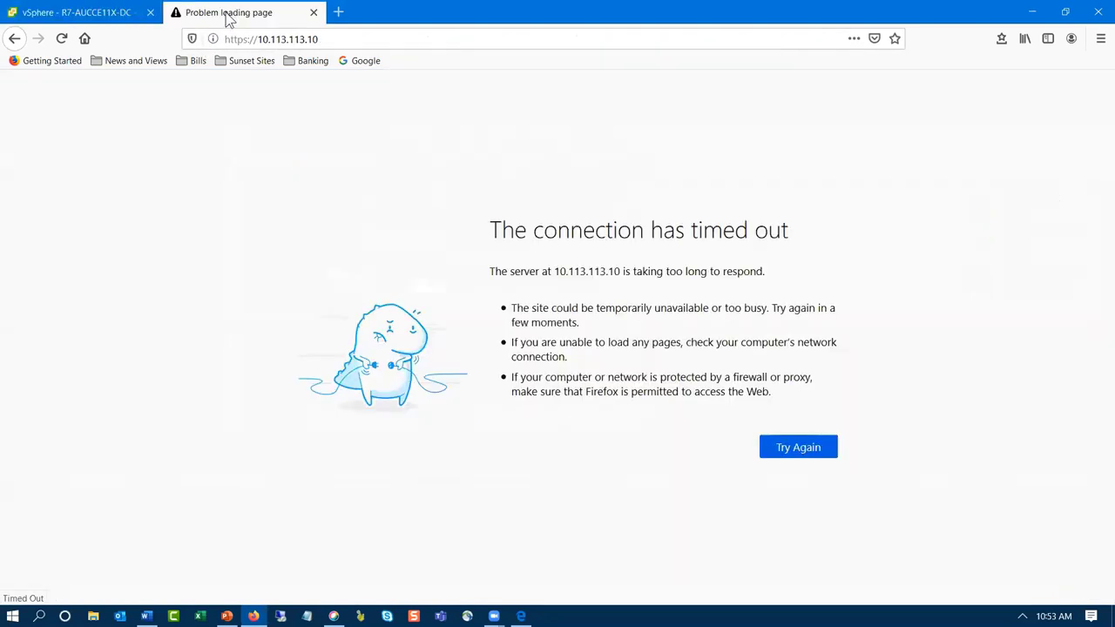
{"action": "left_click", "coordinate": [328, 36]}
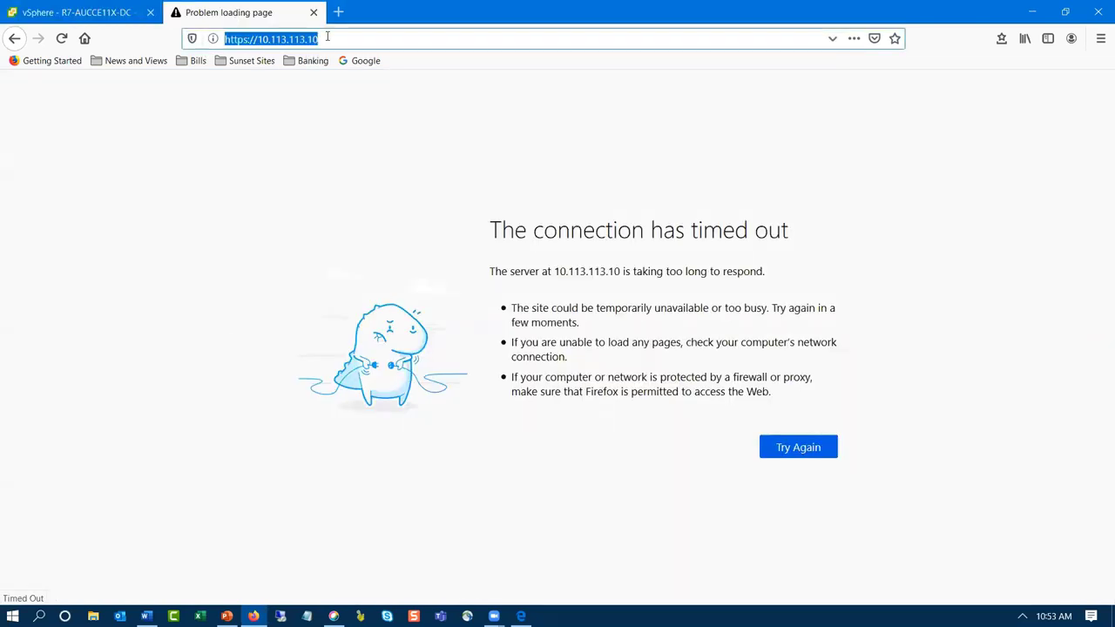
{"action": "left_click", "coordinate": [327, 37]}
{"action": "key", "text": "Return"}
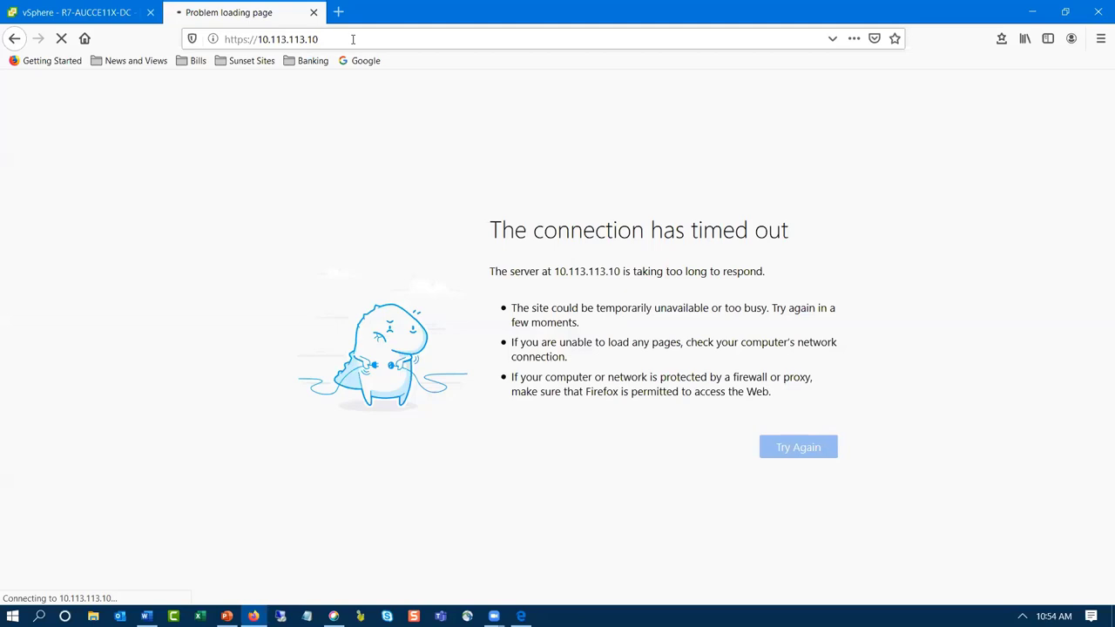
{"action": "left_click", "coordinate": [314, 12]}
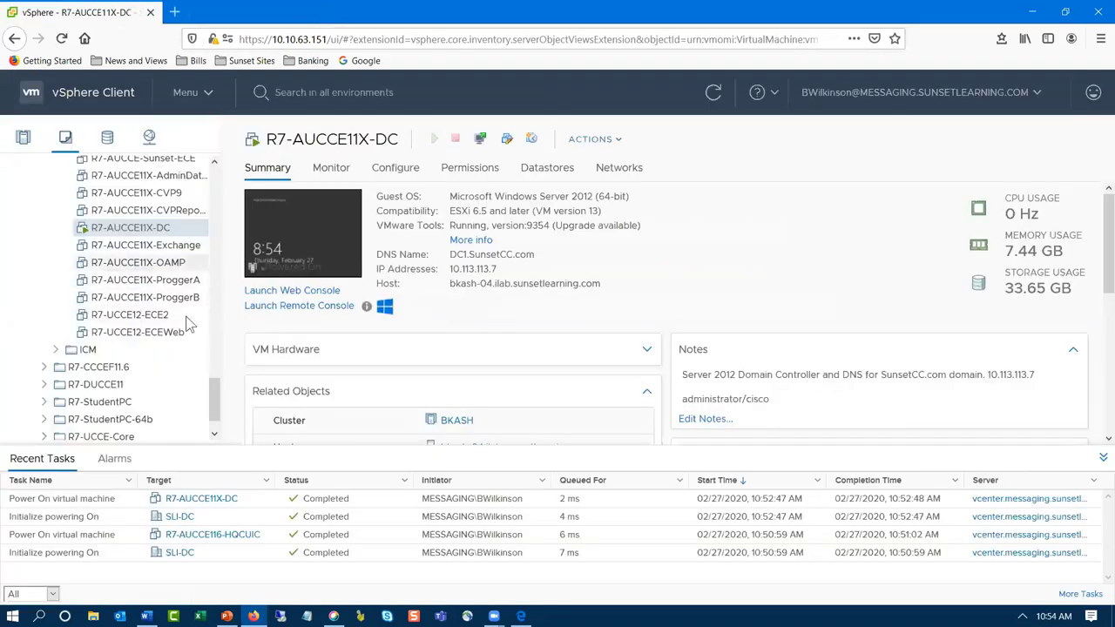
{"action": "left_click_drag", "start_coordinate": [216, 418], "coordinate": [218, 397]}
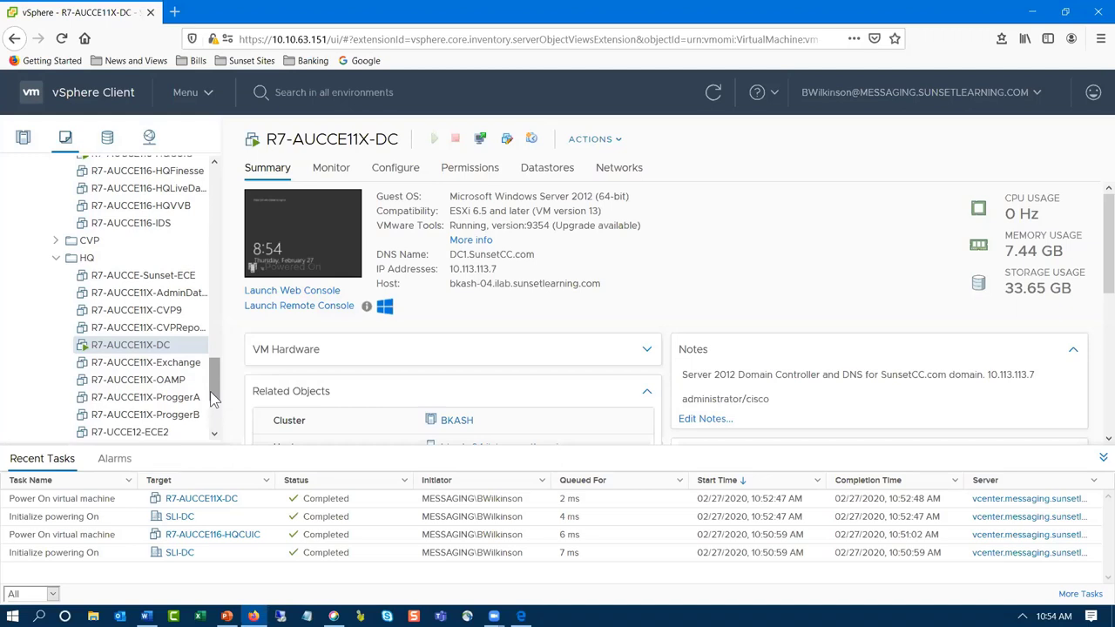
{"action": "left_click_drag", "start_coordinate": [210, 392], "coordinate": [227, 376]}
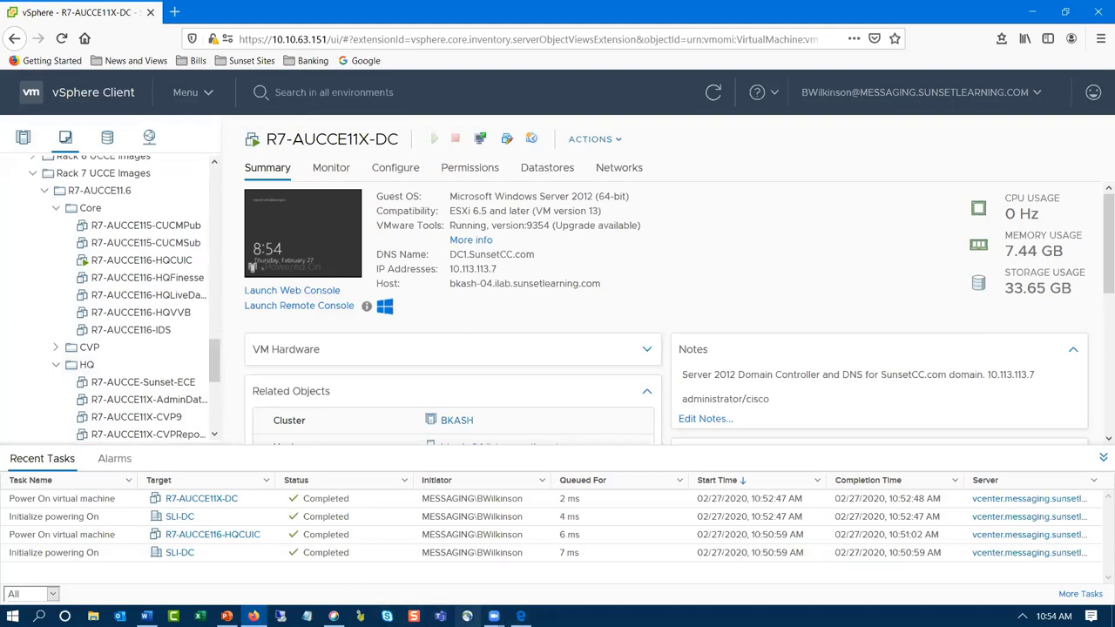
Disconnect AnyConnect from Middle7 and reconnect to Middle5 with the user's credentials.
{"action": "left_click", "coordinate": [467, 616]}
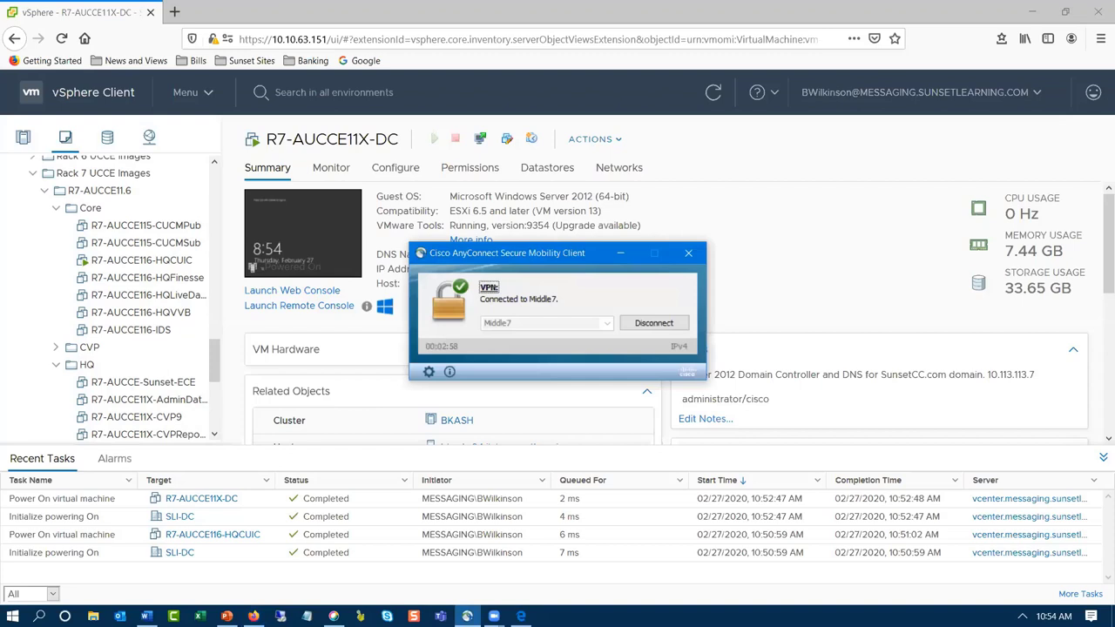
{"action": "left_click", "coordinate": [640, 325]}
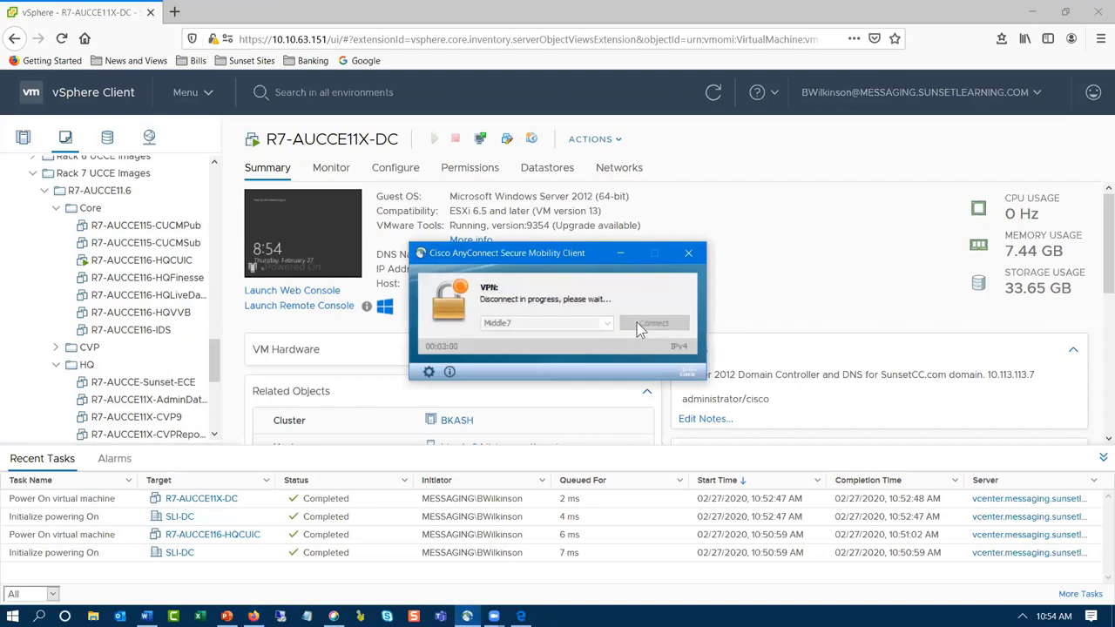
{"action": "left_click", "coordinate": [608, 323]}
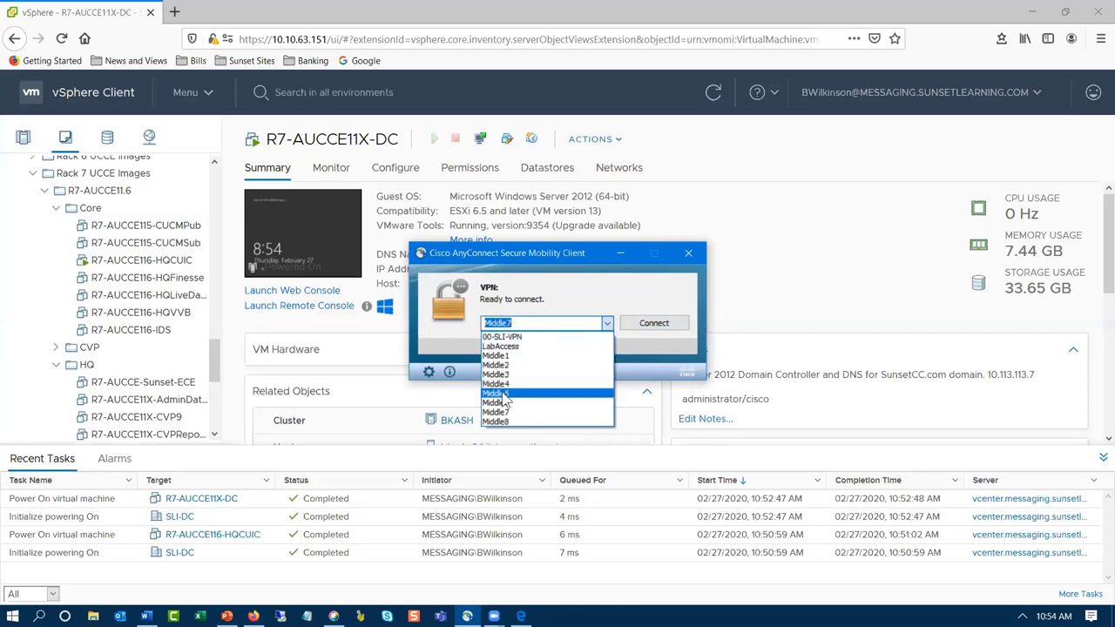
{"action": "left_click", "coordinate": [549, 393]}
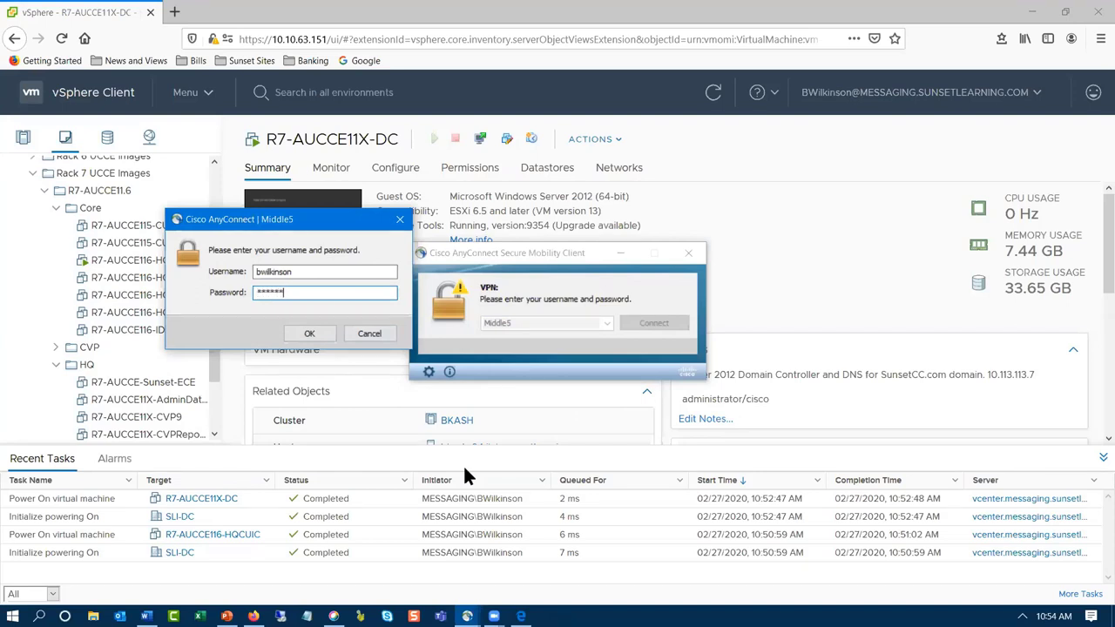
{"action": "key", "text": "Return"}
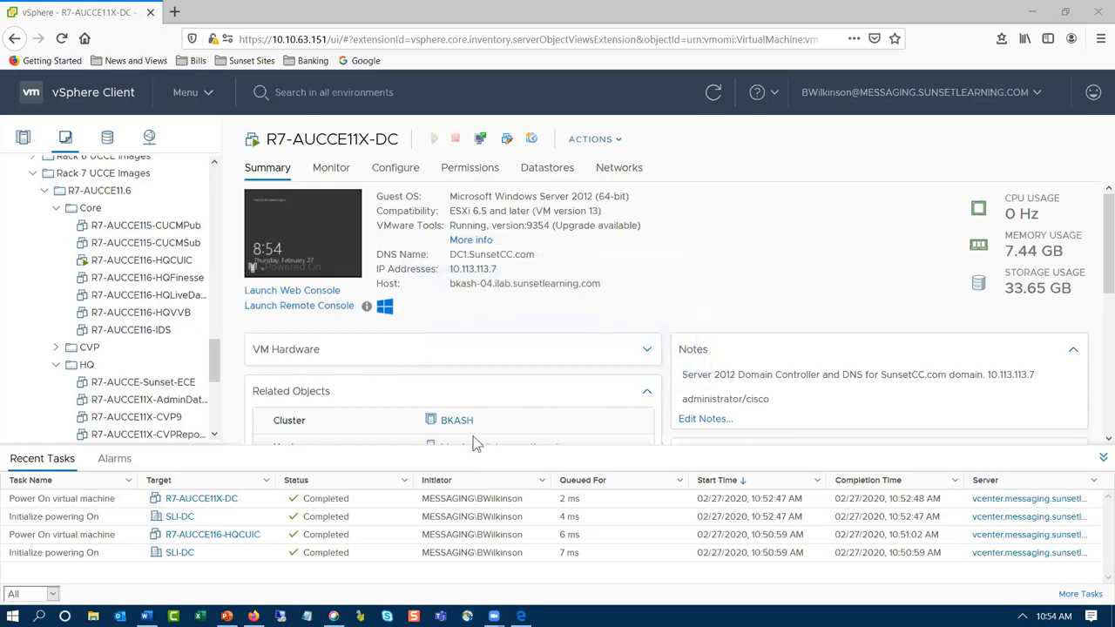
Close Firefox and open 10.113.113.10 in a new Microsoft Edge tab.
{"action": "left_click", "coordinate": [150, 12]}
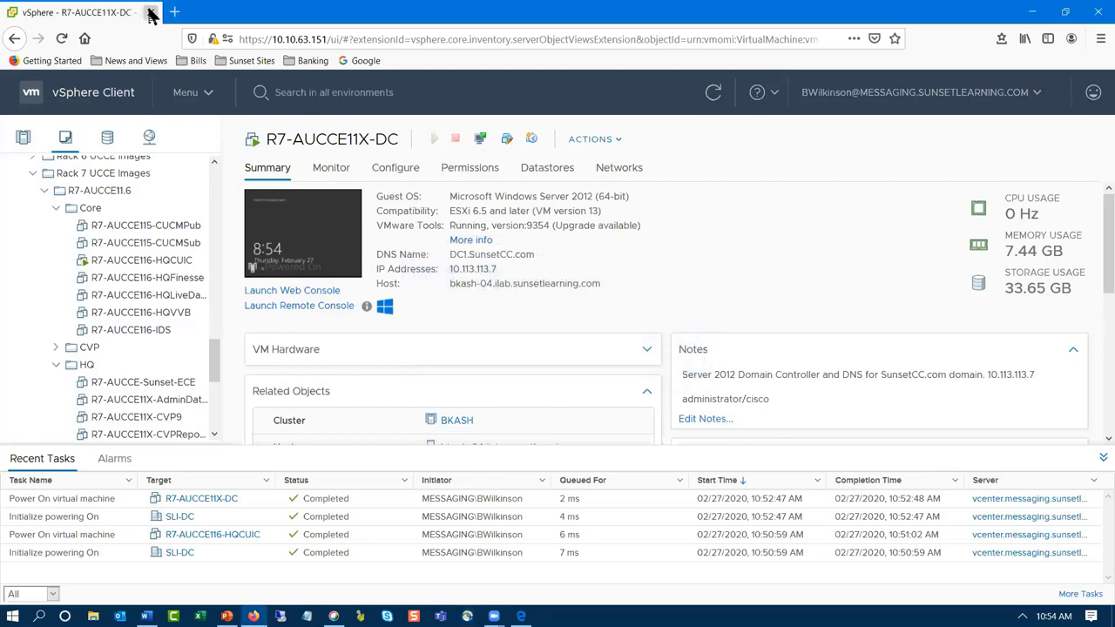
{"action": "left_click", "coordinate": [150, 12]}
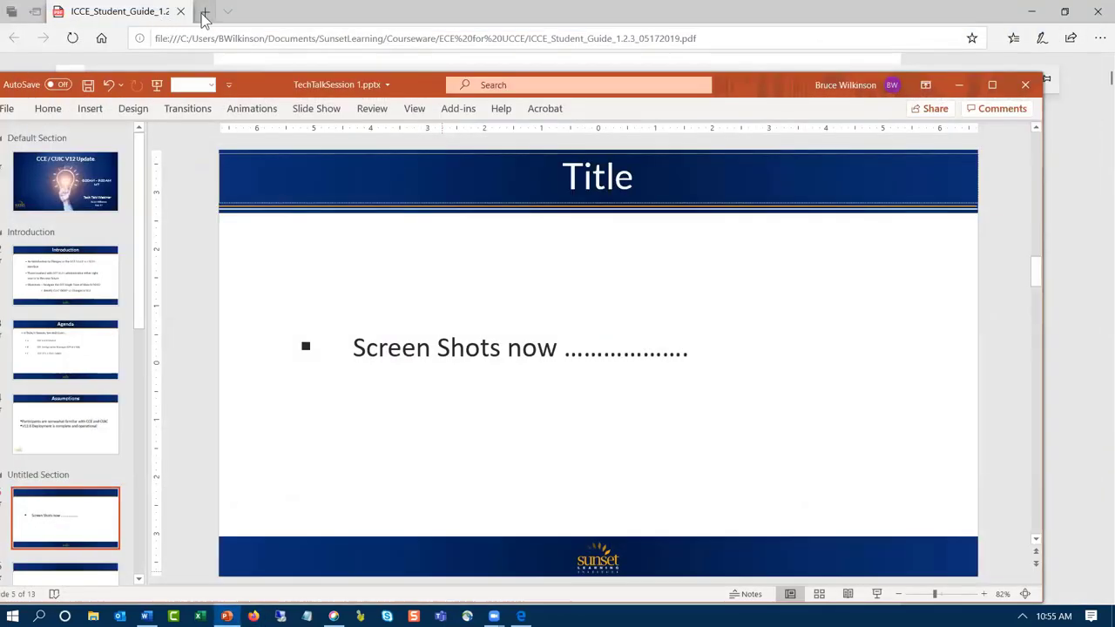
{"action": "left_click", "coordinate": [204, 12]}
{"action": "left_click", "coordinate": [204, 12]}
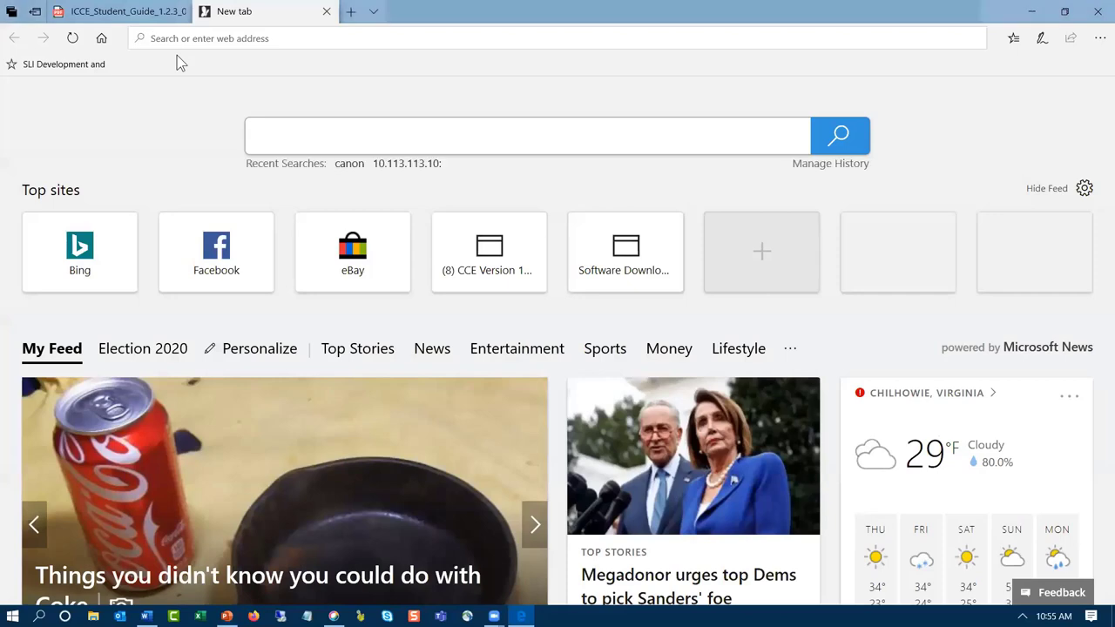
{"action": "type", "text": "10.113.11"}
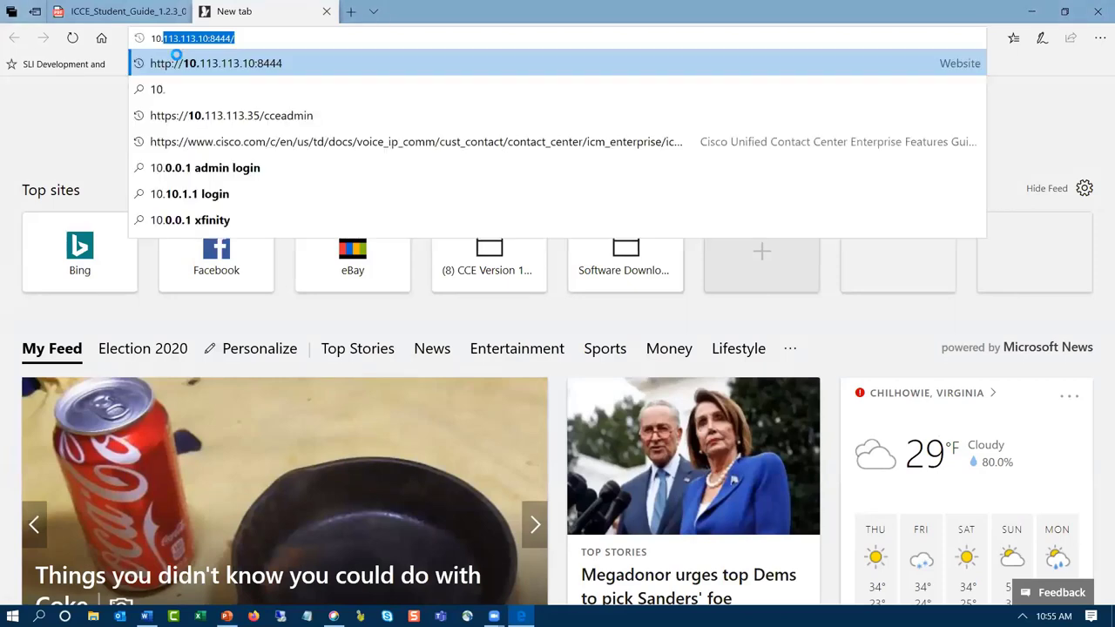
{"action": "type", "text": "3.10"}
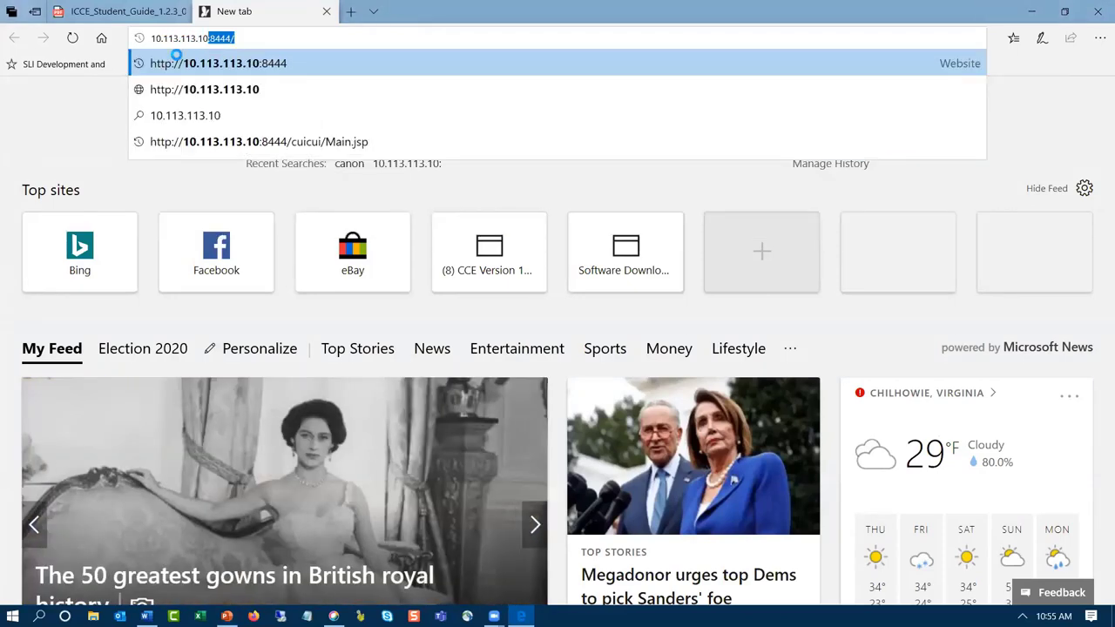
{"action": "key", "text": "Return"}
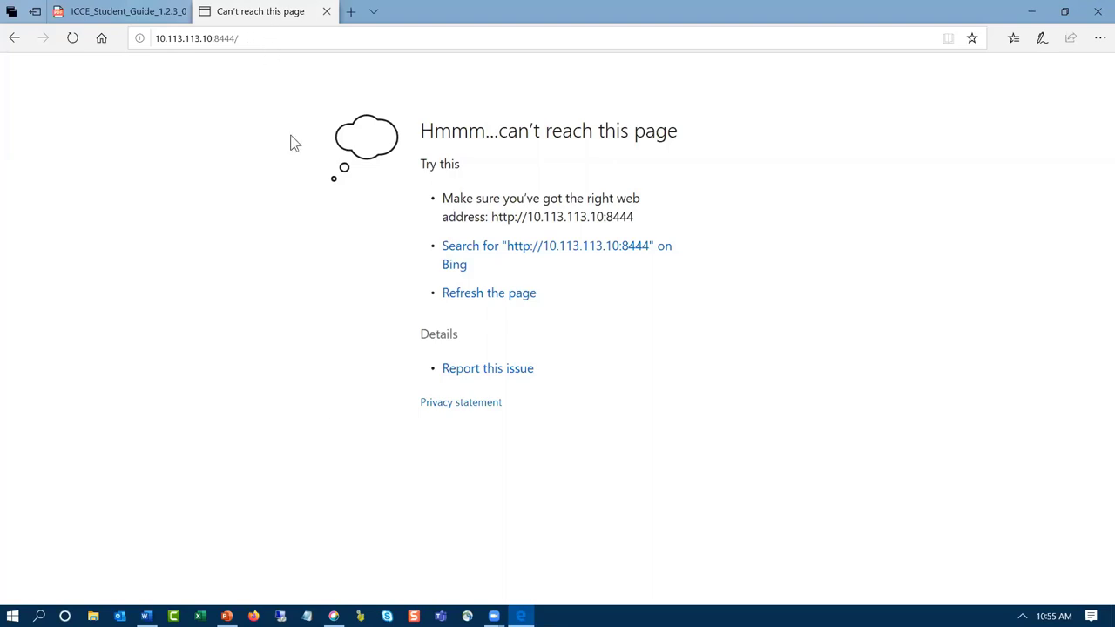
Check the AnyConnect VPN status, then resubmit 10.113.113.10, which still can't be reached.
{"action": "left_click", "coordinate": [467, 616]}
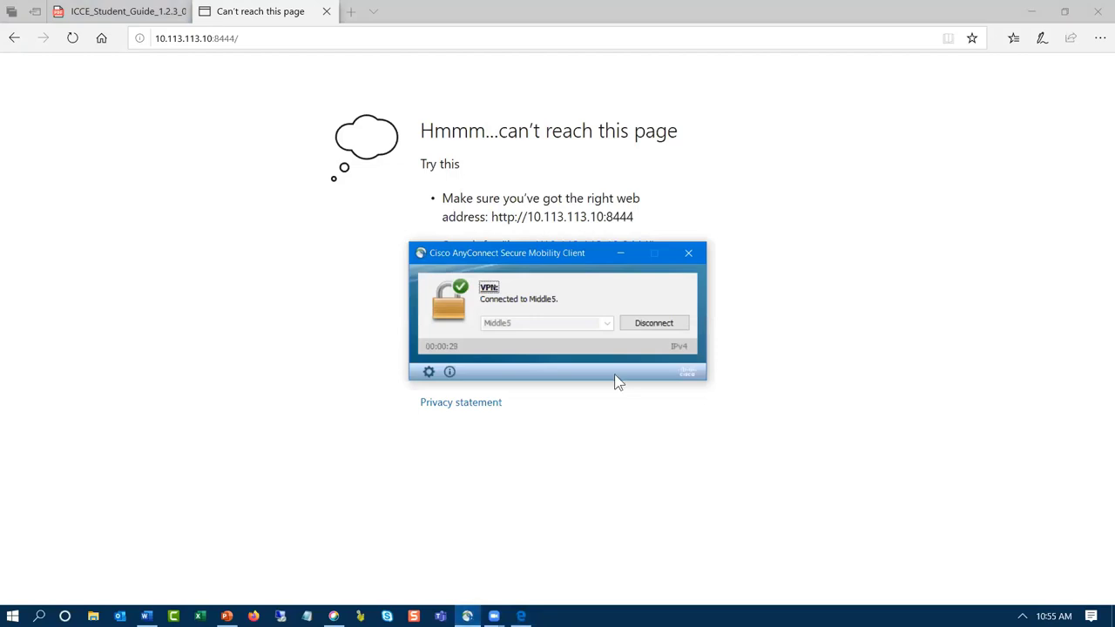
{"action": "left_click", "coordinate": [620, 259]}
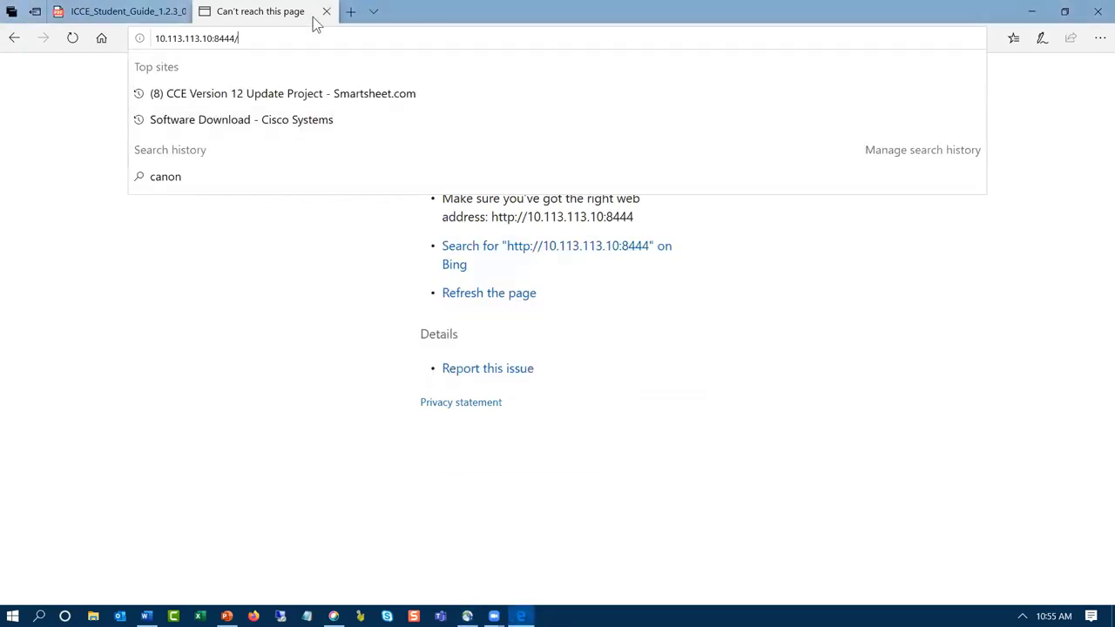
{"action": "left_click", "coordinate": [257, 38]}
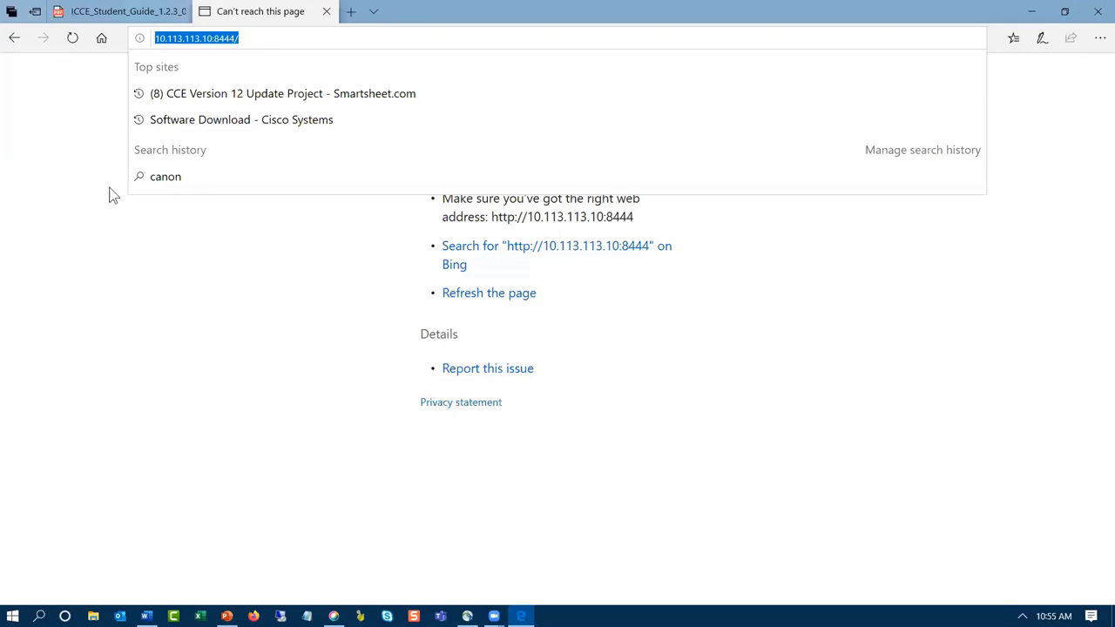
{"action": "type", "text": "10.113.11"}
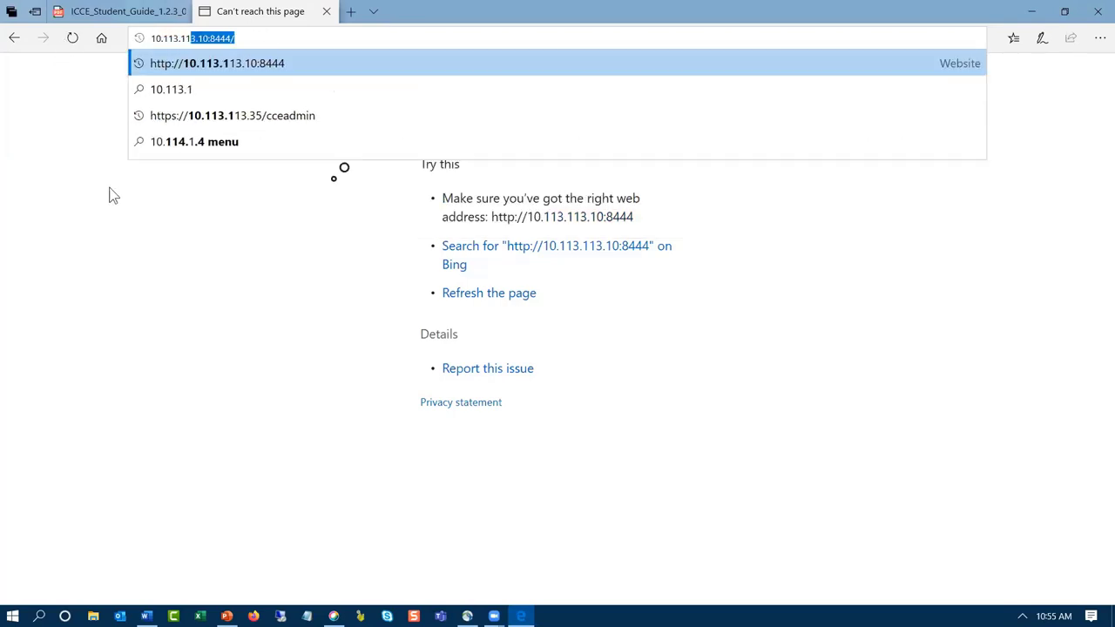
{"action": "type", "text": "3.10"}
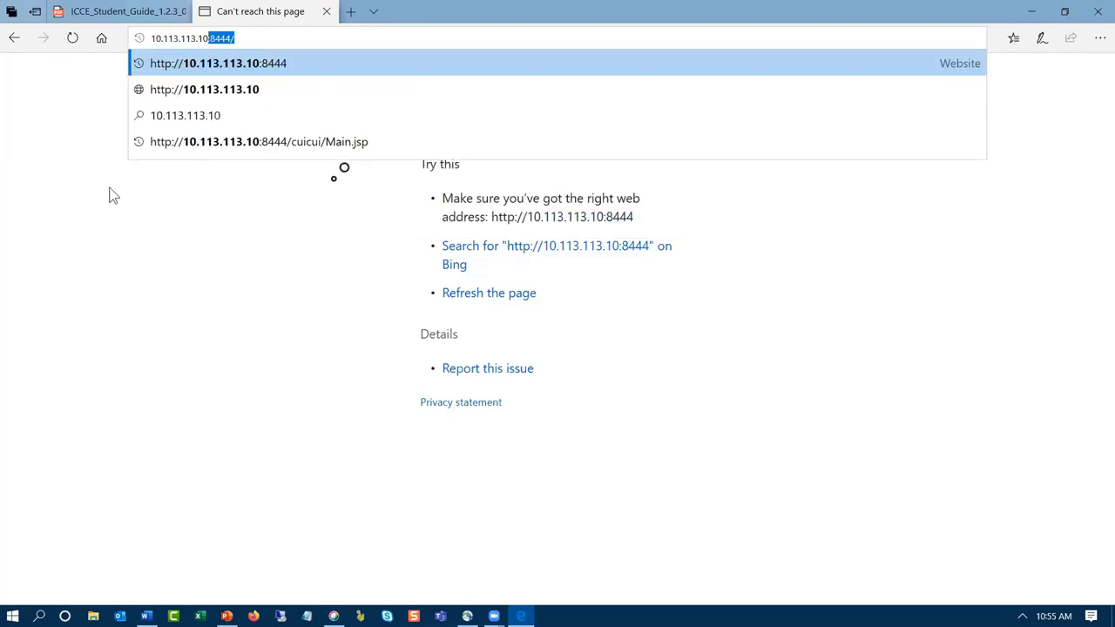
{"action": "key", "text": "Return"}
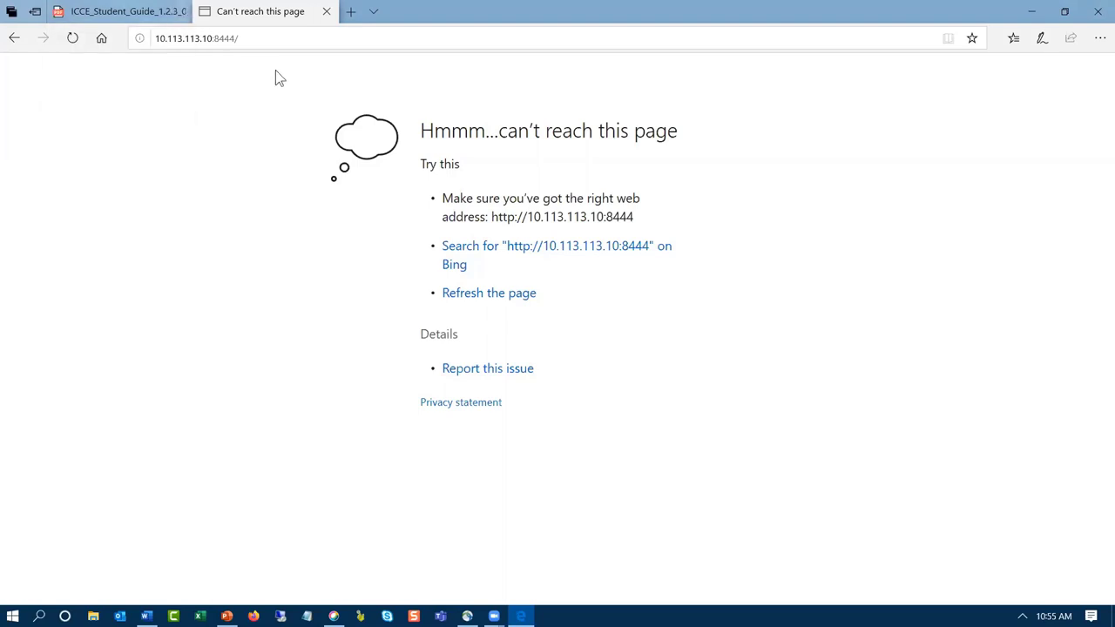
Close the unreachable tab and launch VMware Horizon Client from the ClassRoom Apps folder.
{"action": "left_click", "coordinate": [326, 12]}
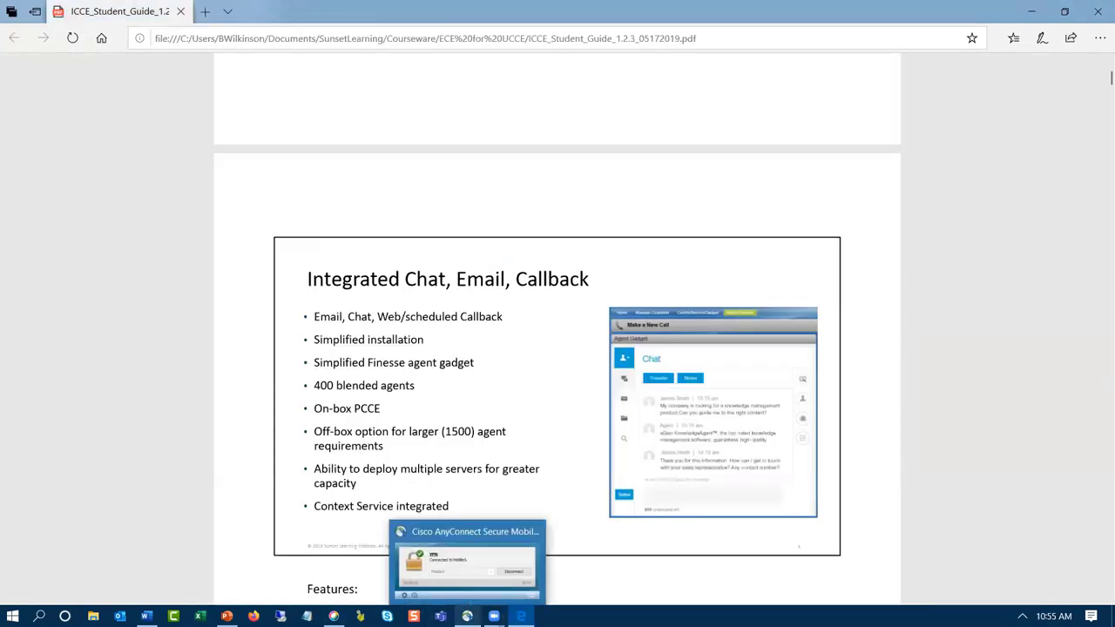
{"action": "mouse_move", "coordinate": [521, 616]}
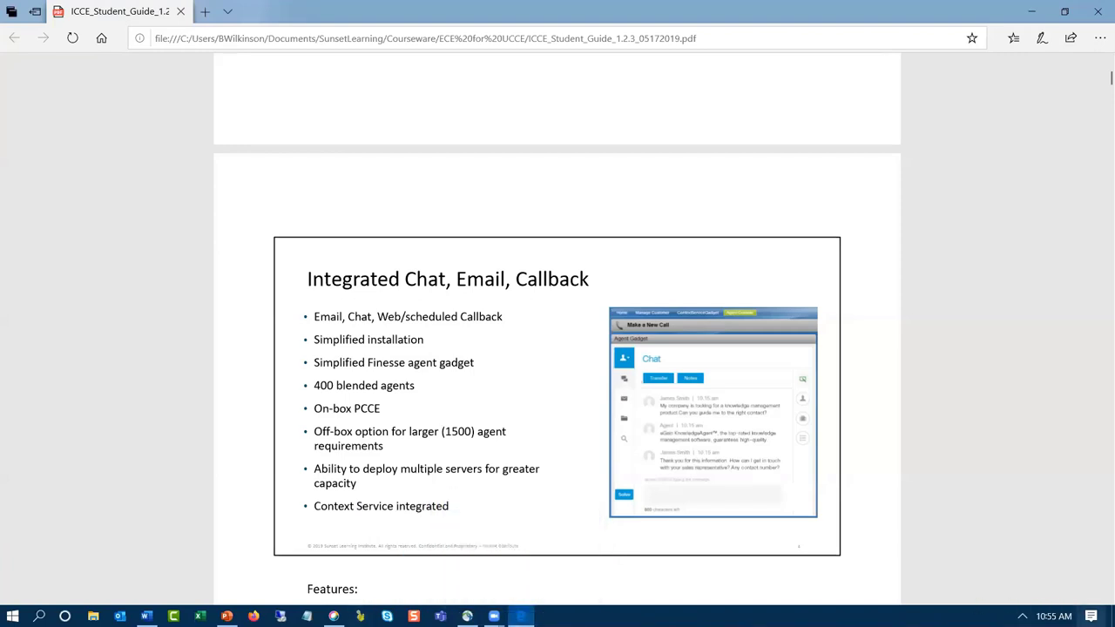
{"action": "key", "text": "super+d"}
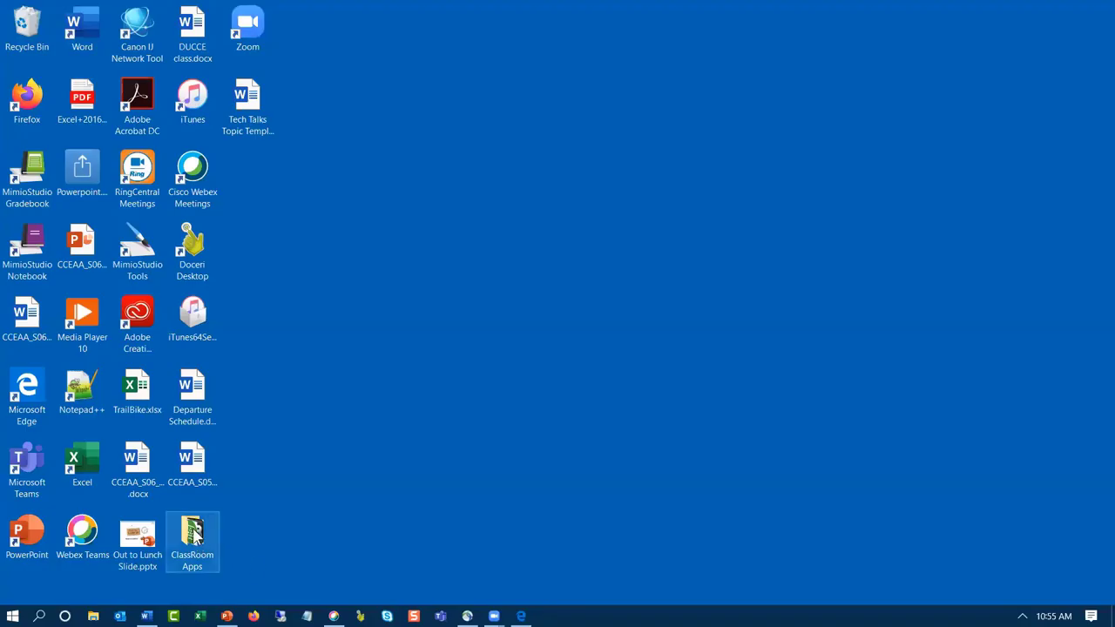
{"action": "double_click", "coordinate": [192, 536]}
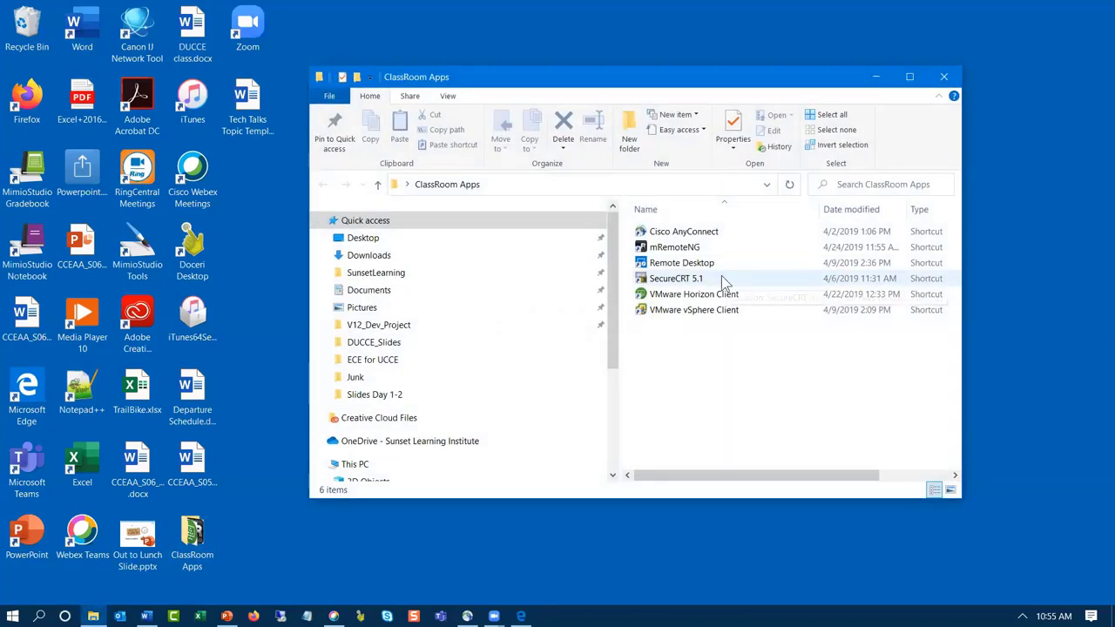
{"action": "left_click", "coordinate": [669, 295]}
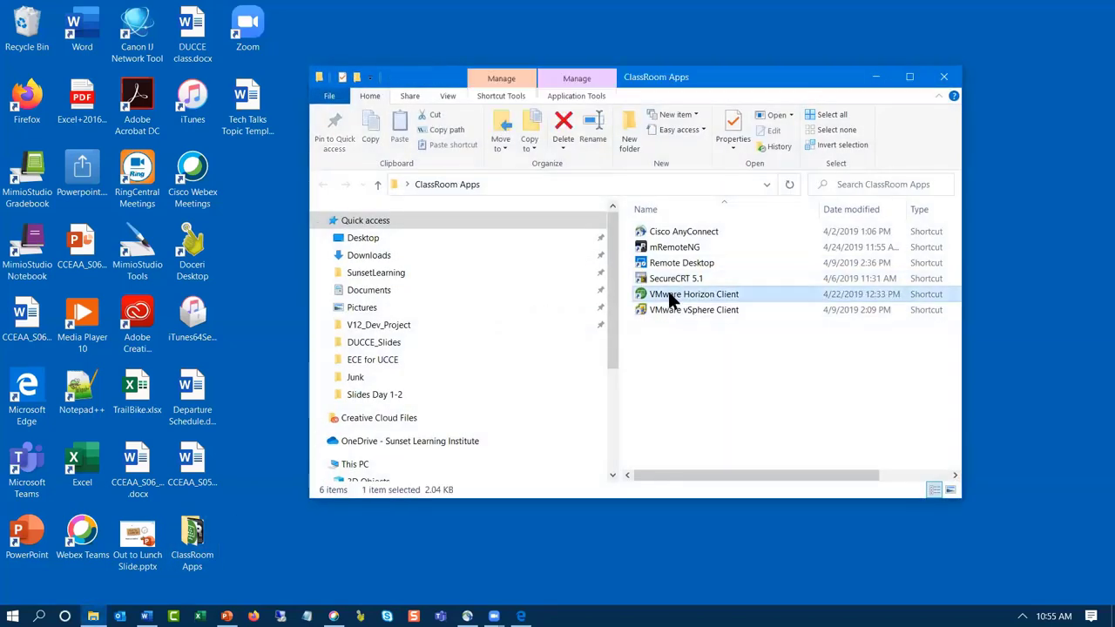
{"action": "double_click", "coordinate": [669, 294]}
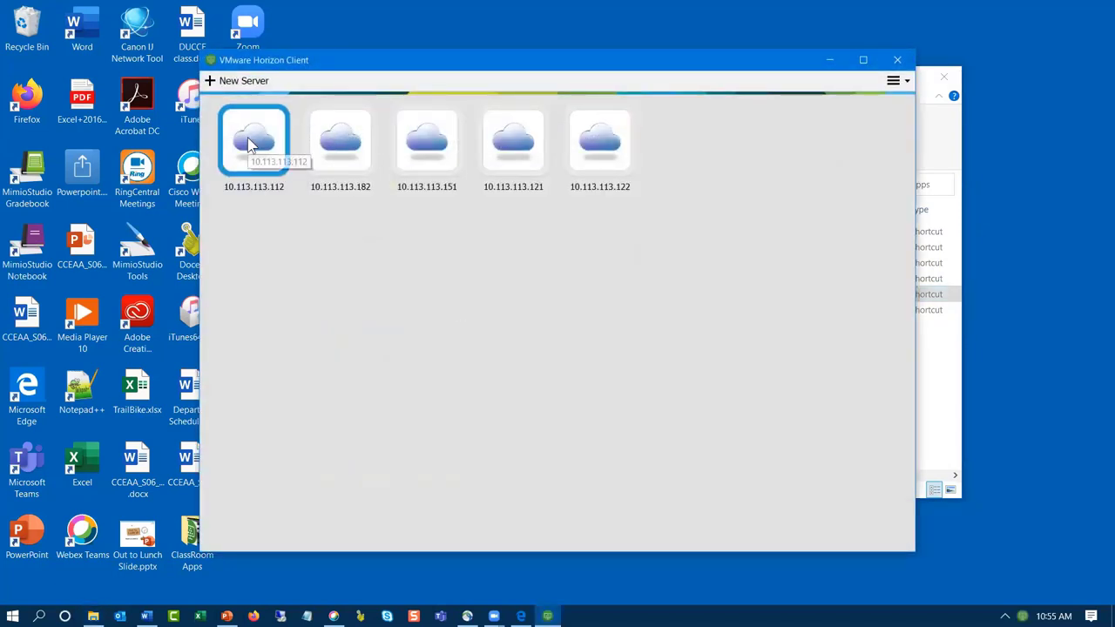
Connect to server 10.113.113.112, accept the certificate warning, and log in with the password.
{"action": "double_click", "coordinate": [248, 142]}
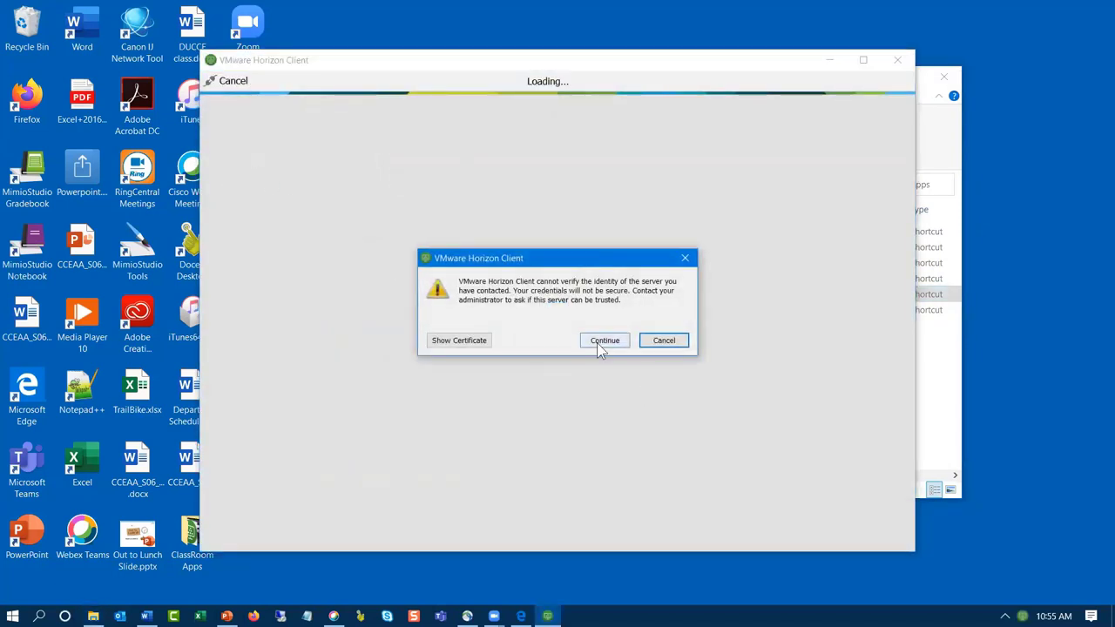
{"action": "left_click", "coordinate": [597, 343]}
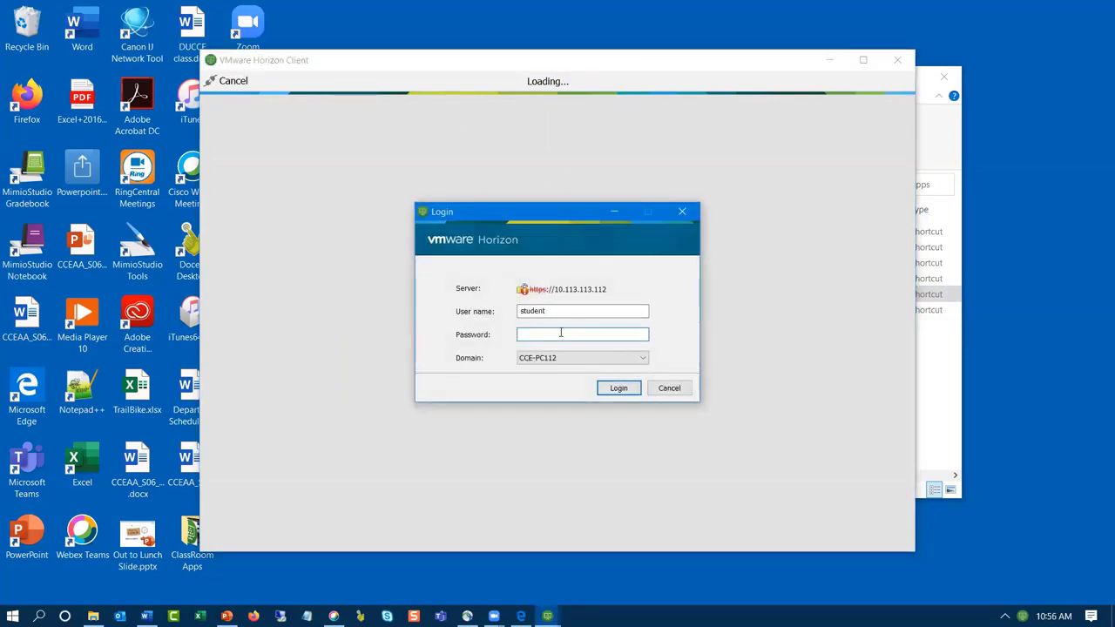
{"action": "type", "text": "•••••••"}
{"action": "key", "text": "Return"}
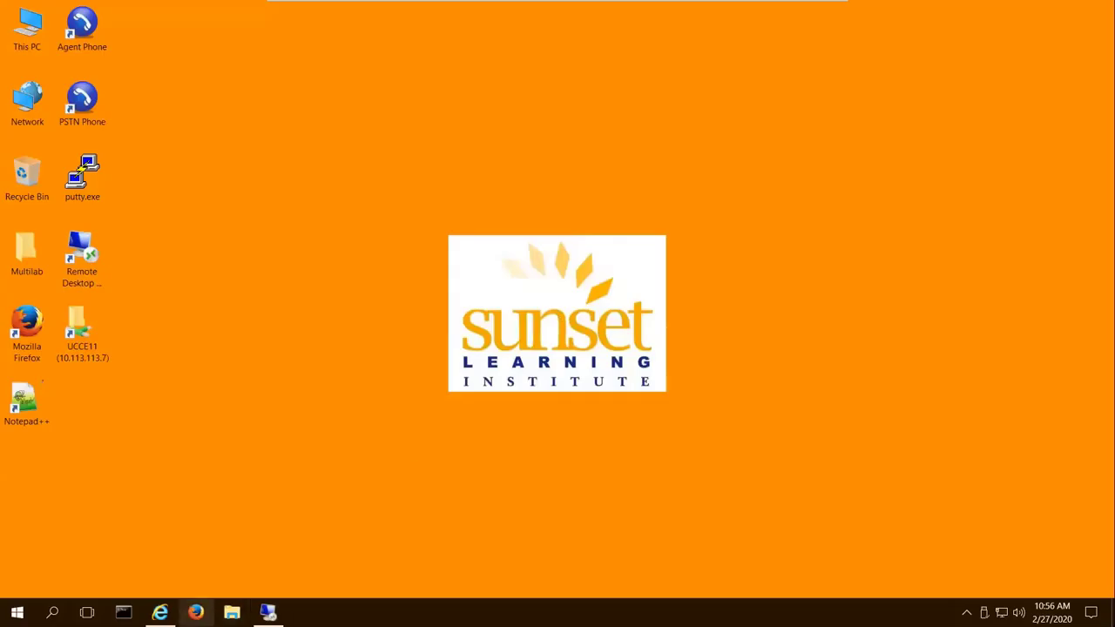
{"action": "left_click", "coordinate": [195, 613]}
{"action": "left_click", "coordinate": [195, 612]}
{"action": "left_click", "coordinate": [195, 612]}
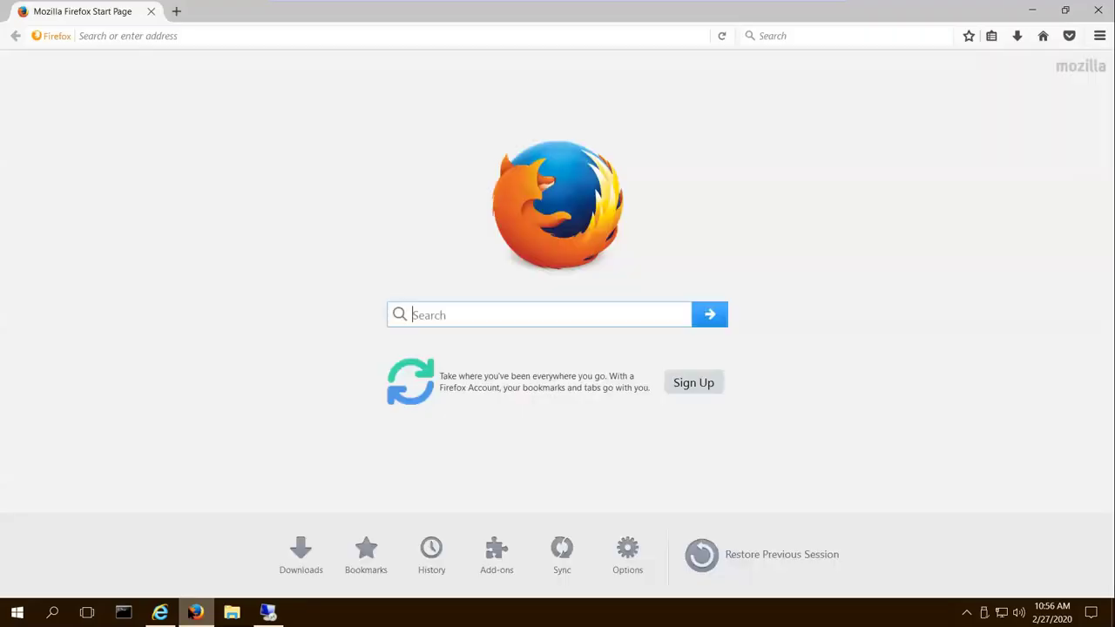
{"action": "left_click", "coordinate": [222, 36]}
{"action": "type", "text": "htt"}
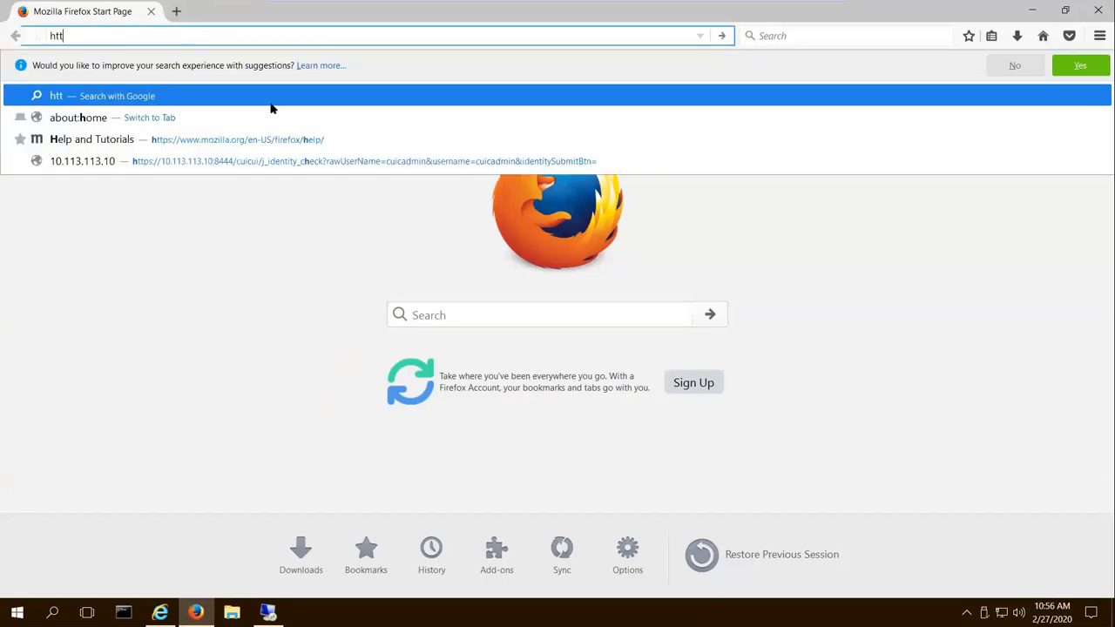
{"action": "type", "text": "ps://10.113.11"}
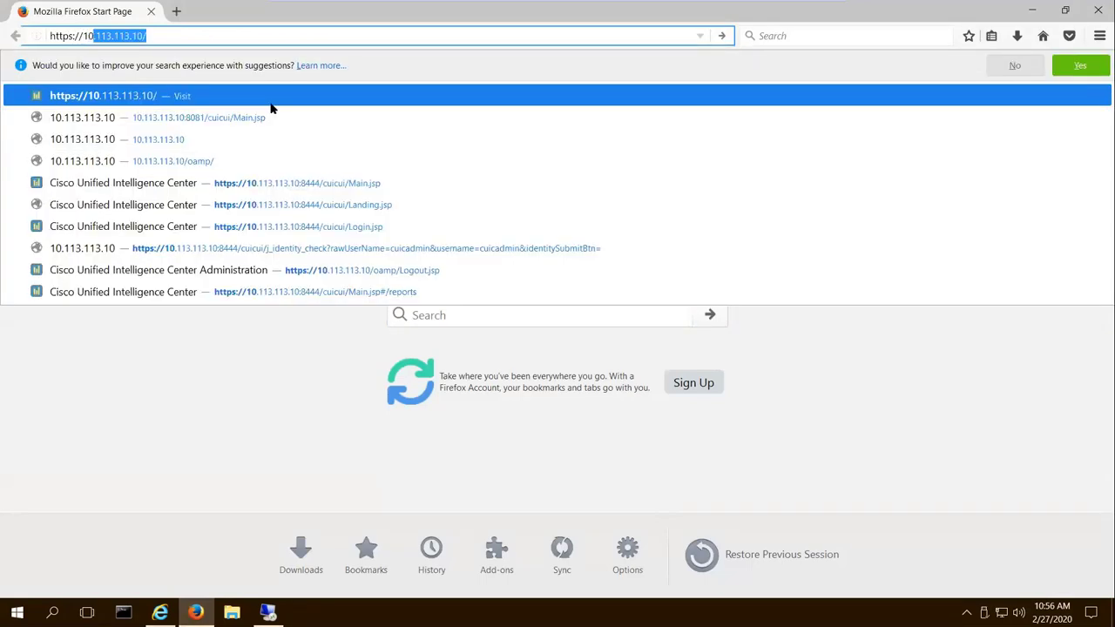
{"action": "type", "text": "3.10"}
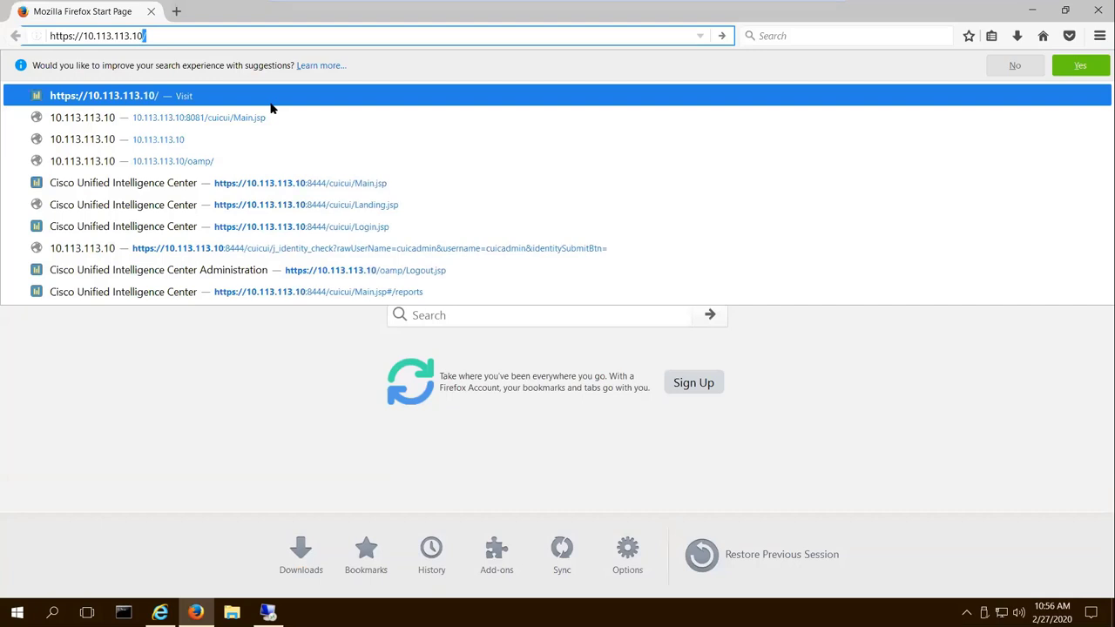
{"action": "key", "text": "Return"}
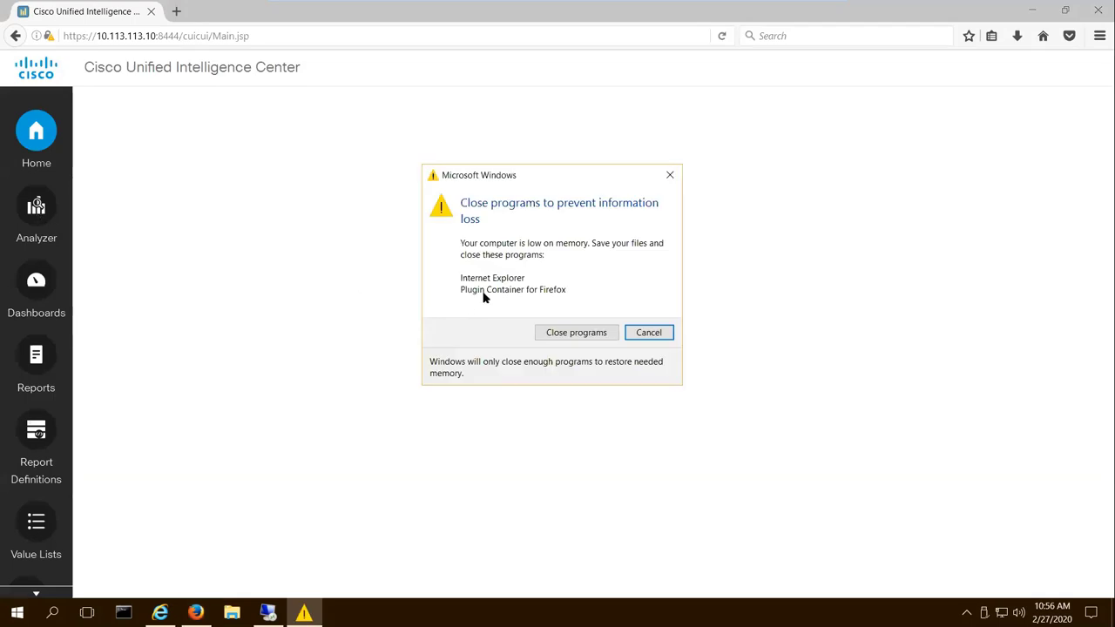
{"action": "left_click", "coordinate": [647, 338]}
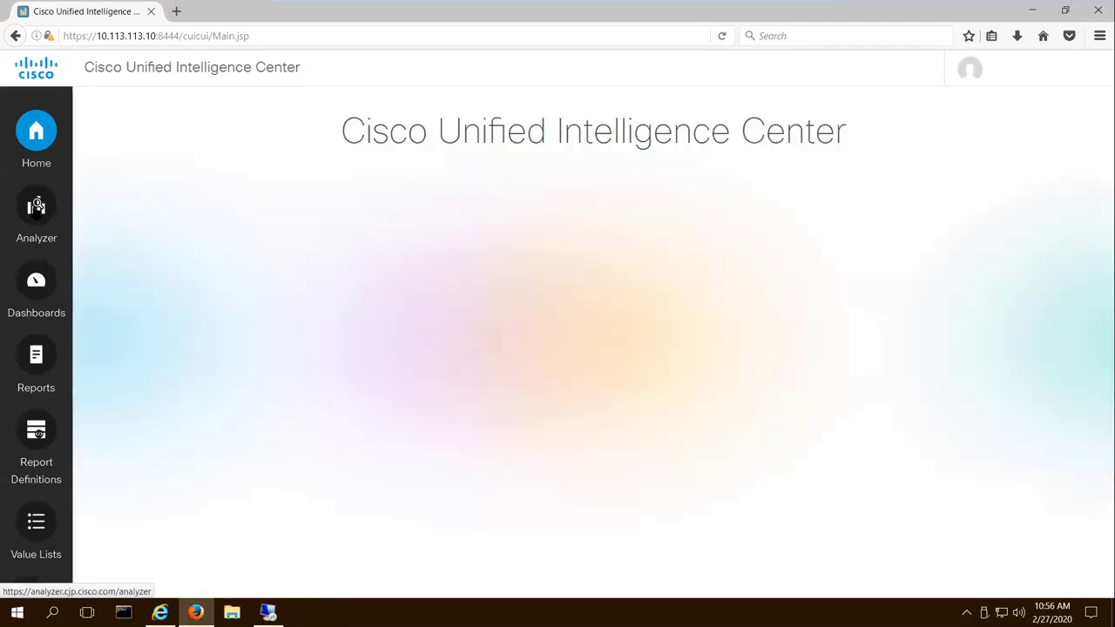
{"action": "left_click", "coordinate": [35, 213]}
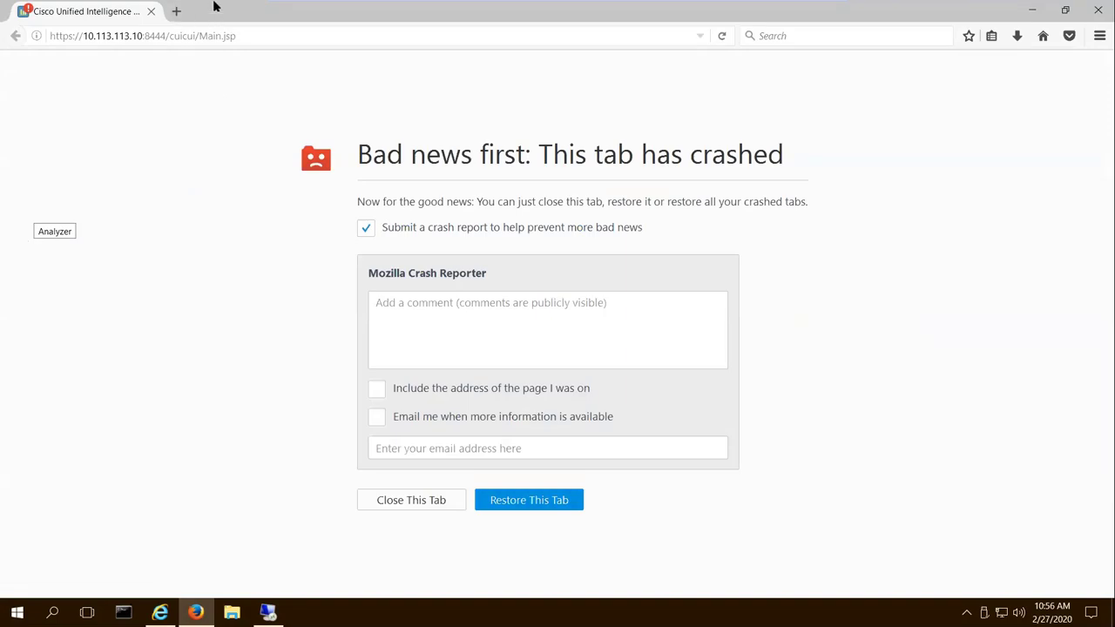
{"action": "left_click", "coordinate": [150, 12]}
{"action": "mouse_move", "coordinate": [648, 5]}
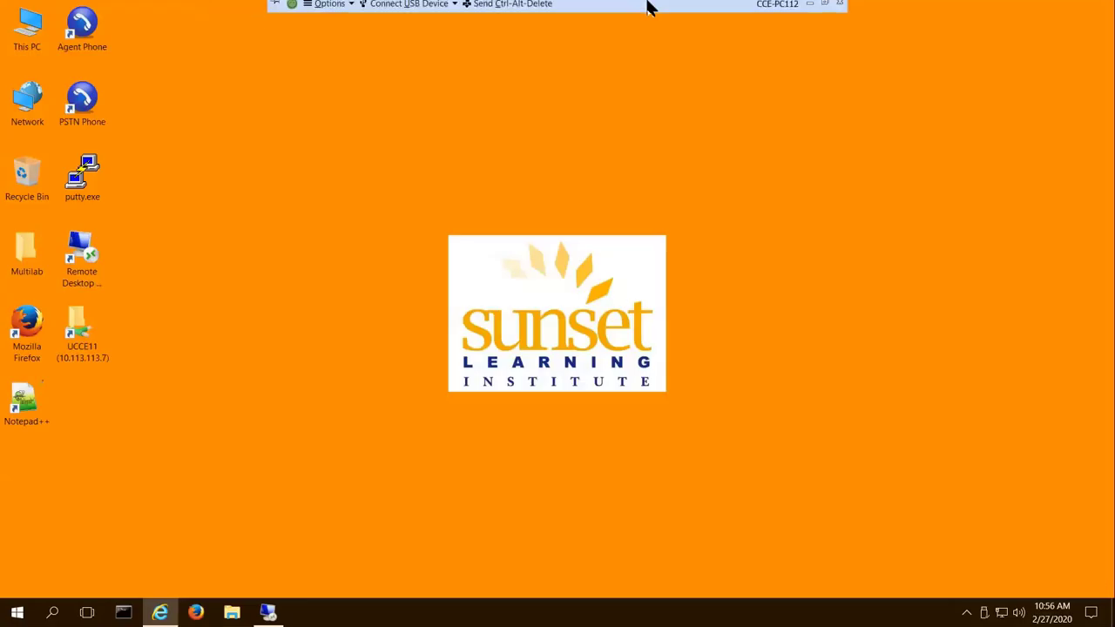
{"action": "left_click", "coordinate": [810, 8]}
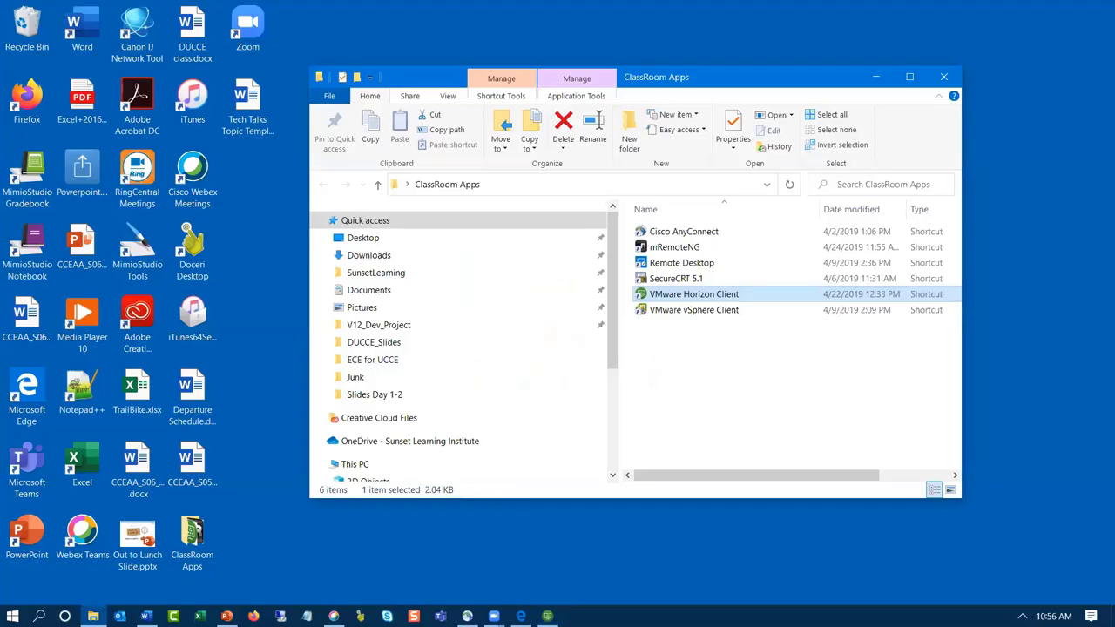
{"action": "left_click", "coordinate": [254, 616]}
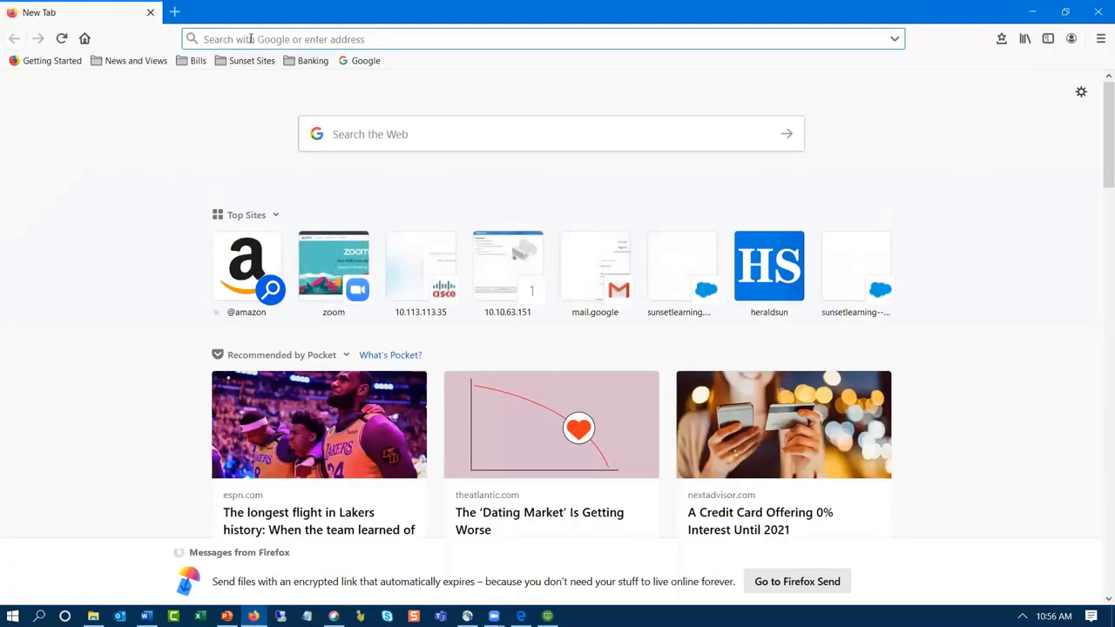
{"action": "type", "text": "https"}
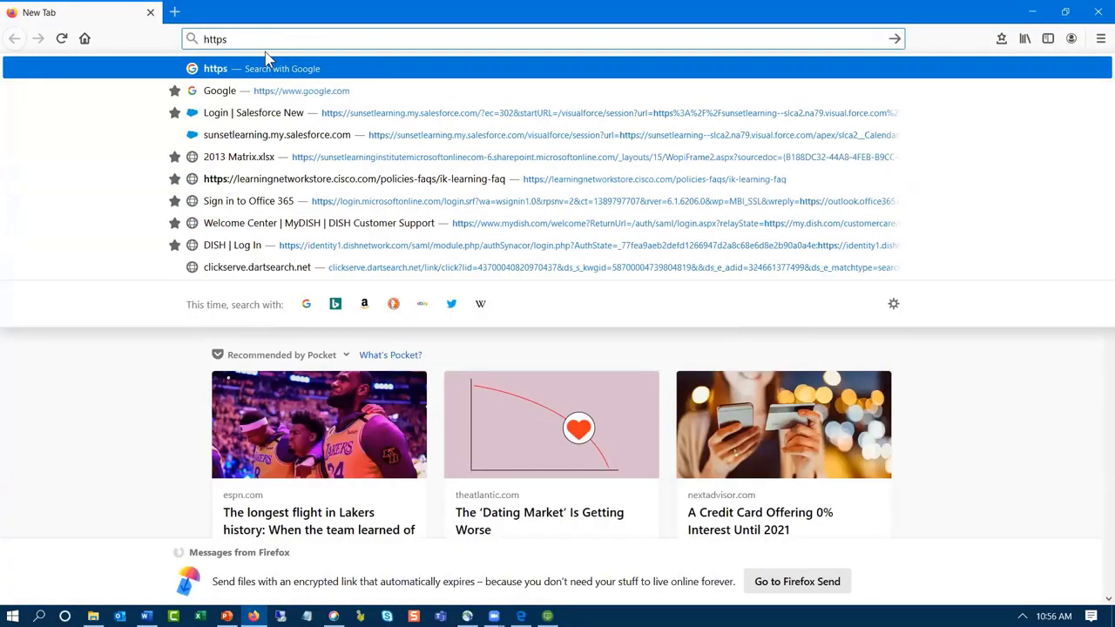
{"action": "type", "text": "://10.113.113.10"}
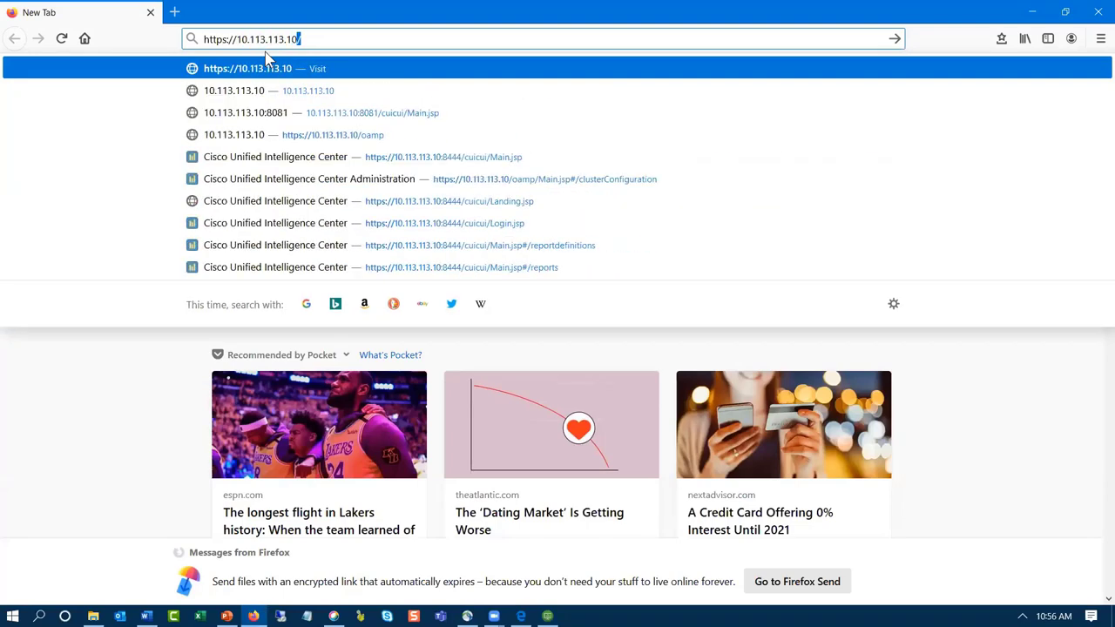
{"action": "key", "text": "Return"}
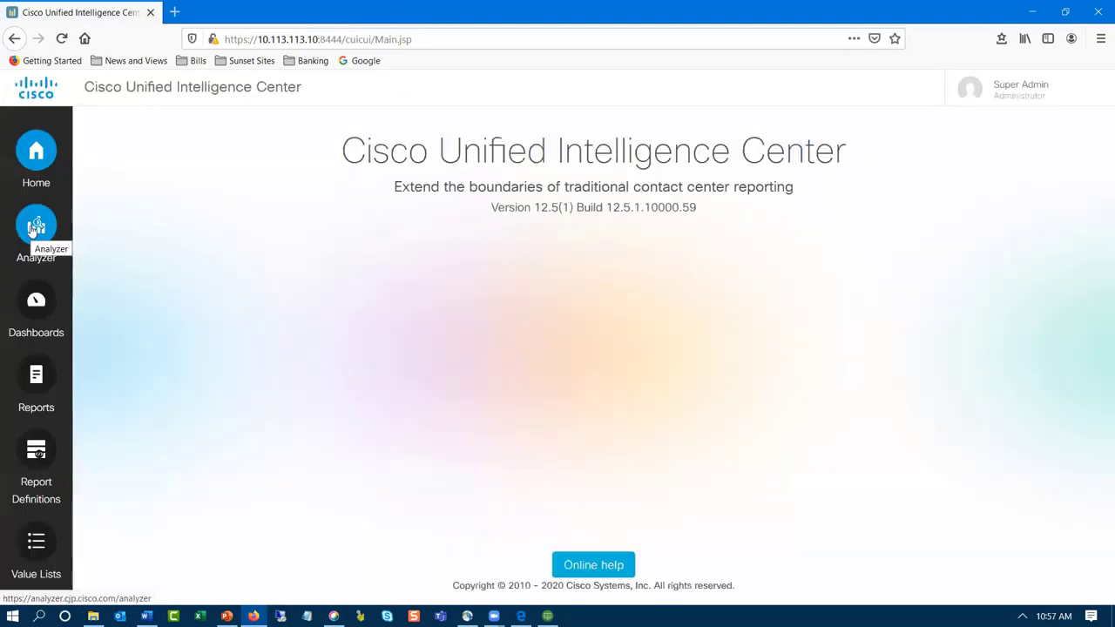
{"action": "left_click", "coordinate": [33, 228]}
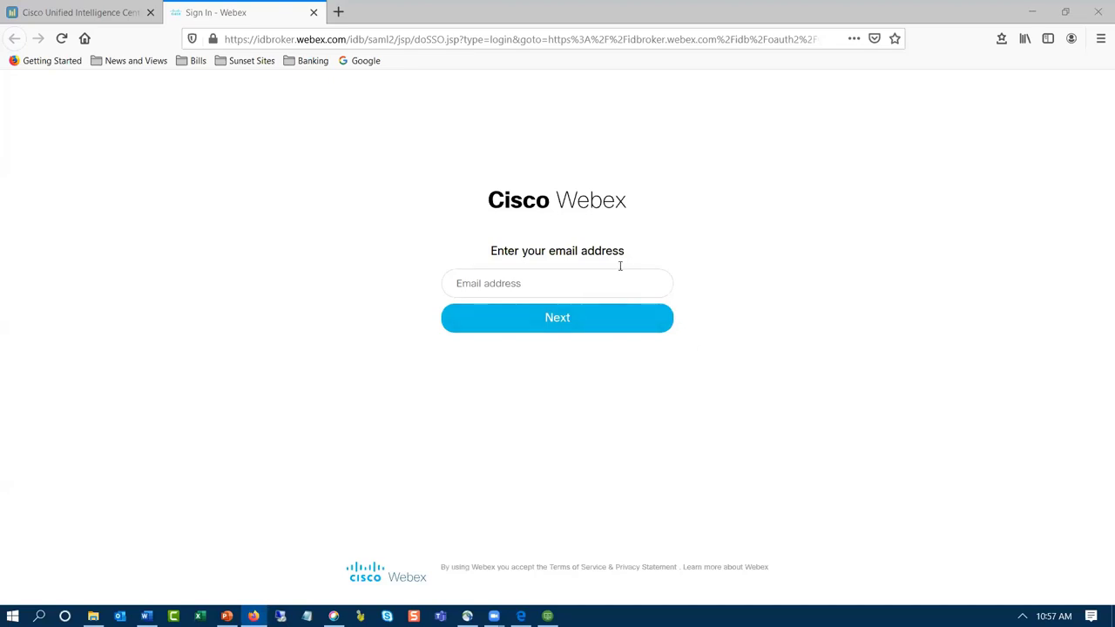
Enter the account e-mail address on the Webex sign-in page and continue.
{"action": "left_click", "coordinate": [460, 283]}
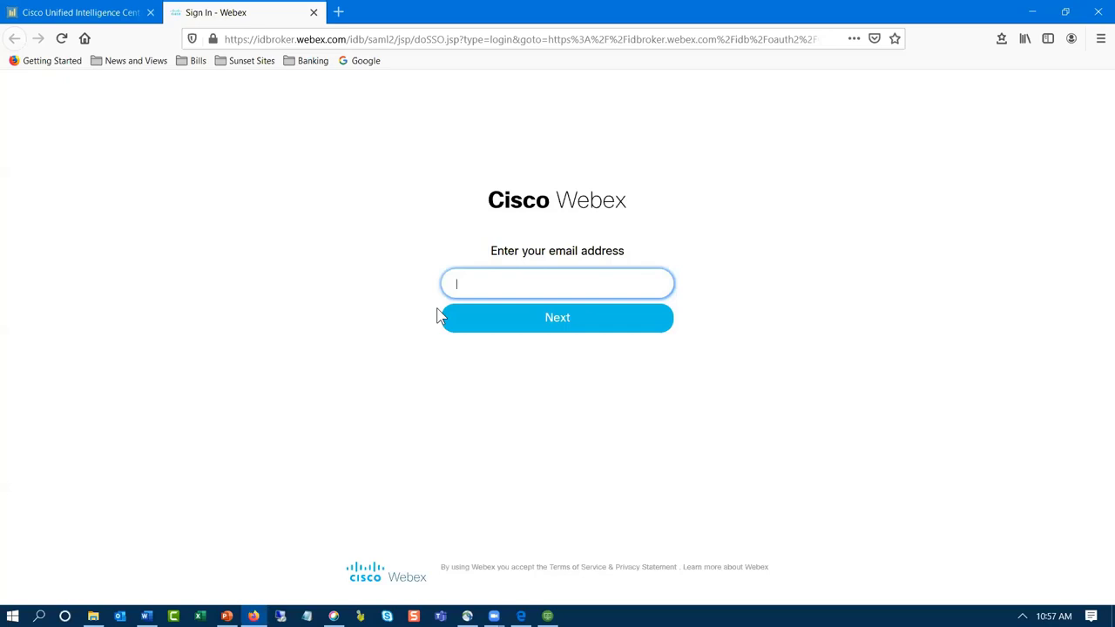
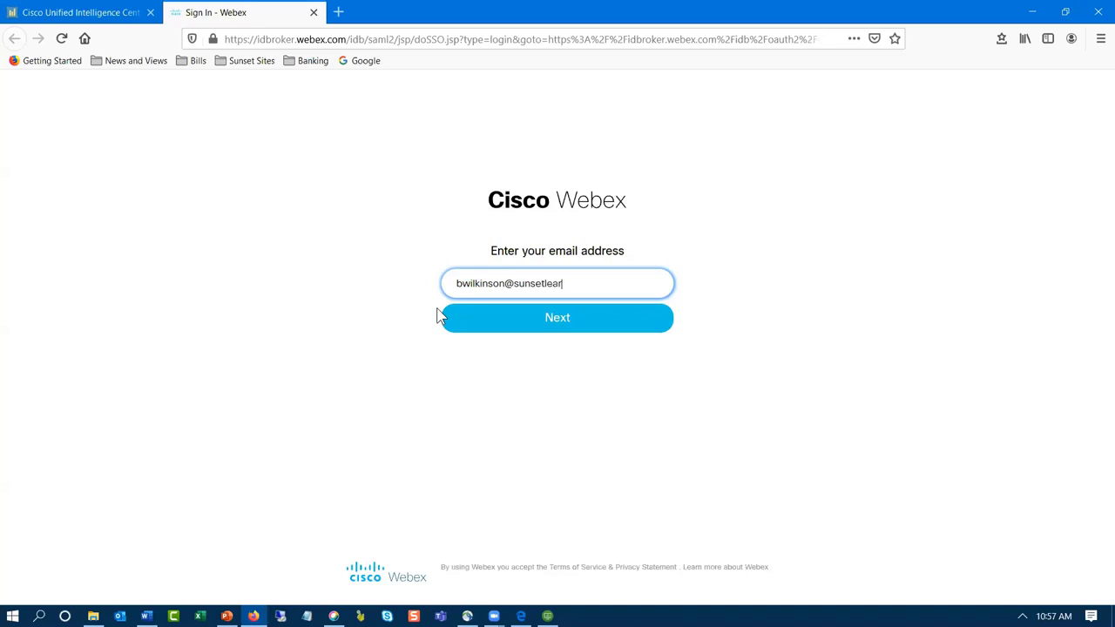
{"action": "key", "text": "Return"}
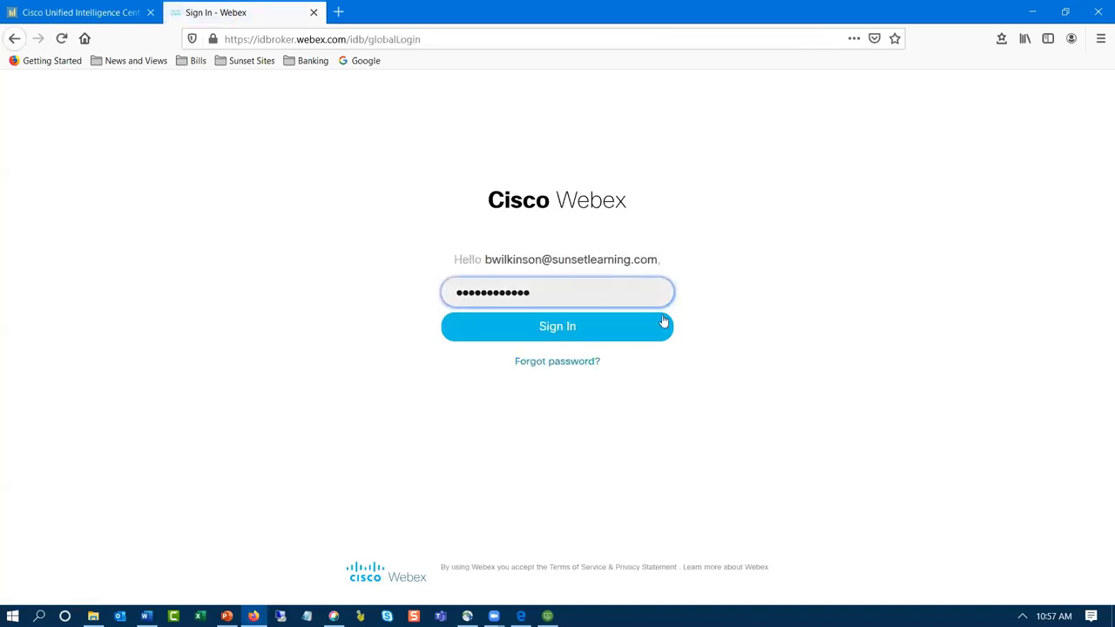
Submit the account password, then retype it after the incorrect-credentials error.
{"action": "double_click", "coordinate": [540, 292]}
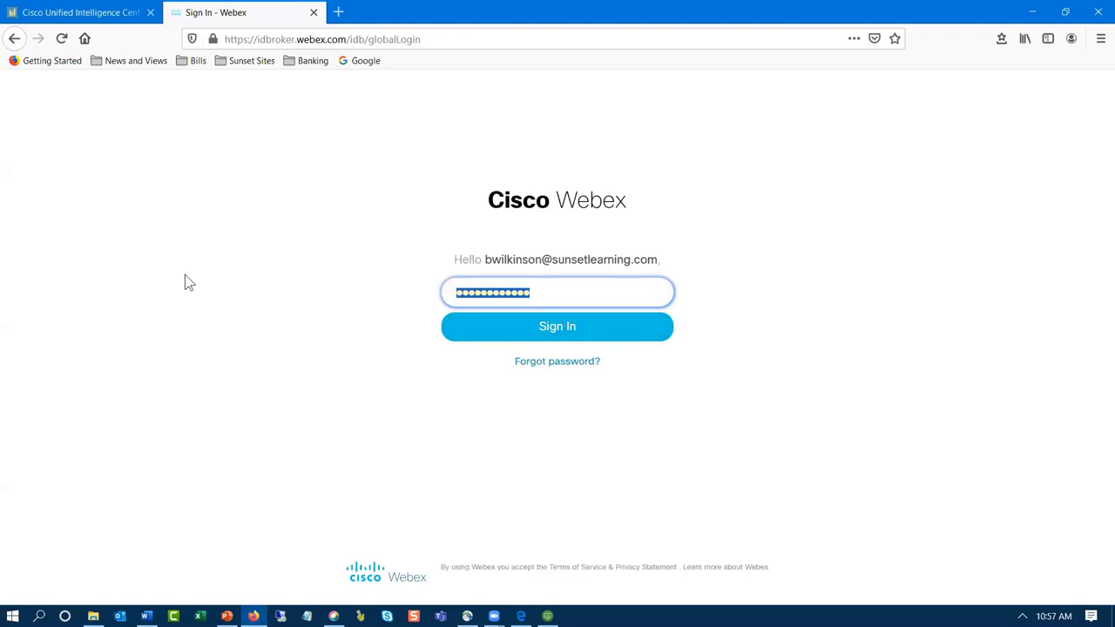
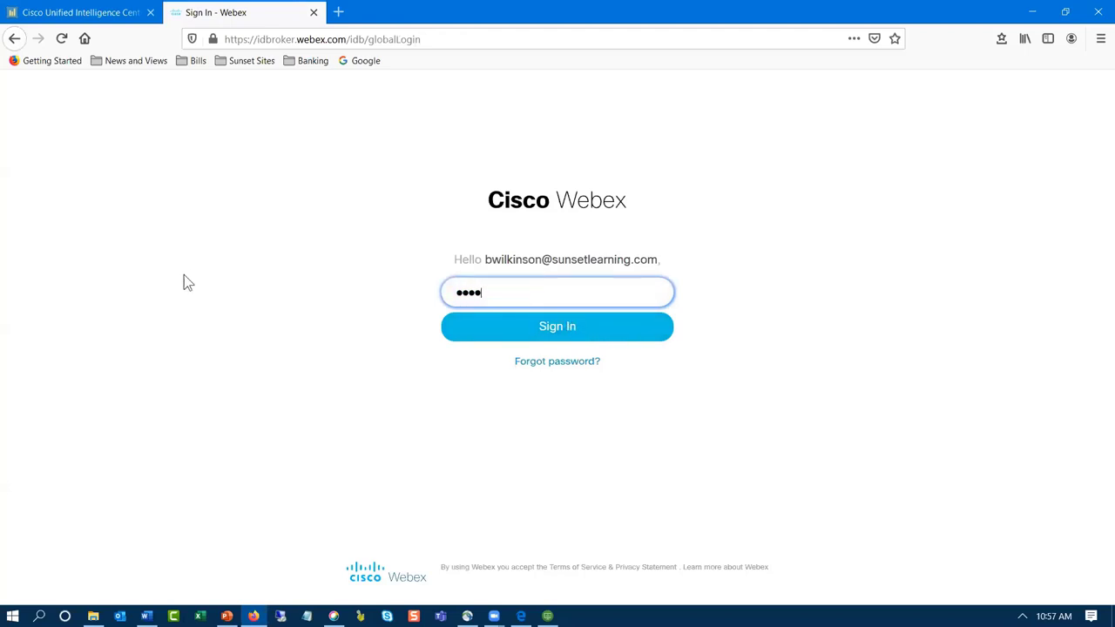
{"action": "left_click", "coordinate": [552, 333]}
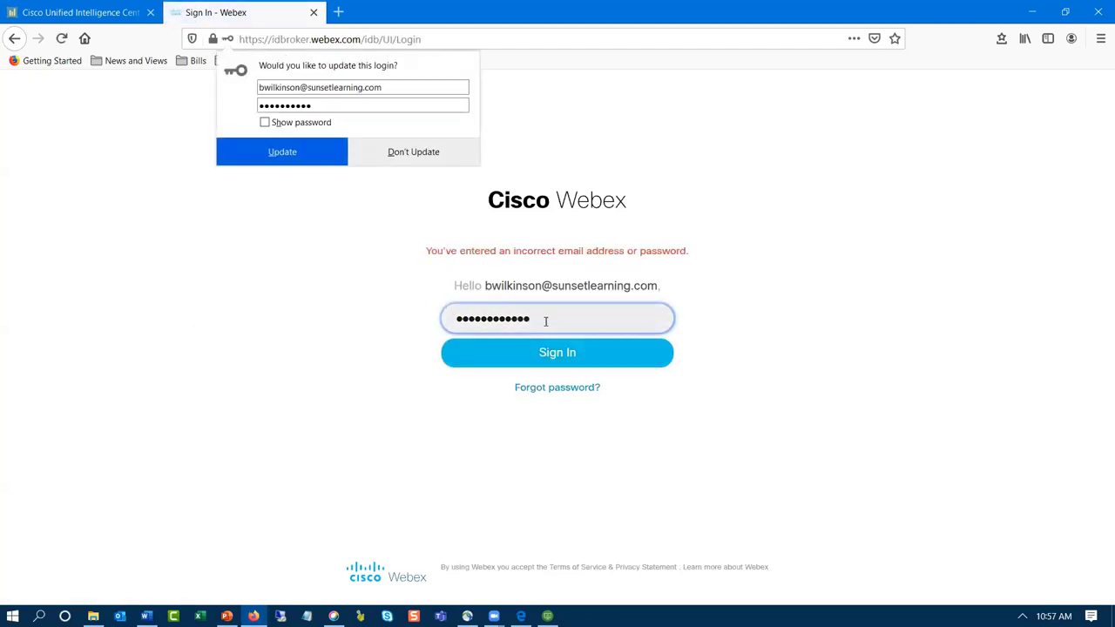
{"action": "double_click", "coordinate": [536, 319]}
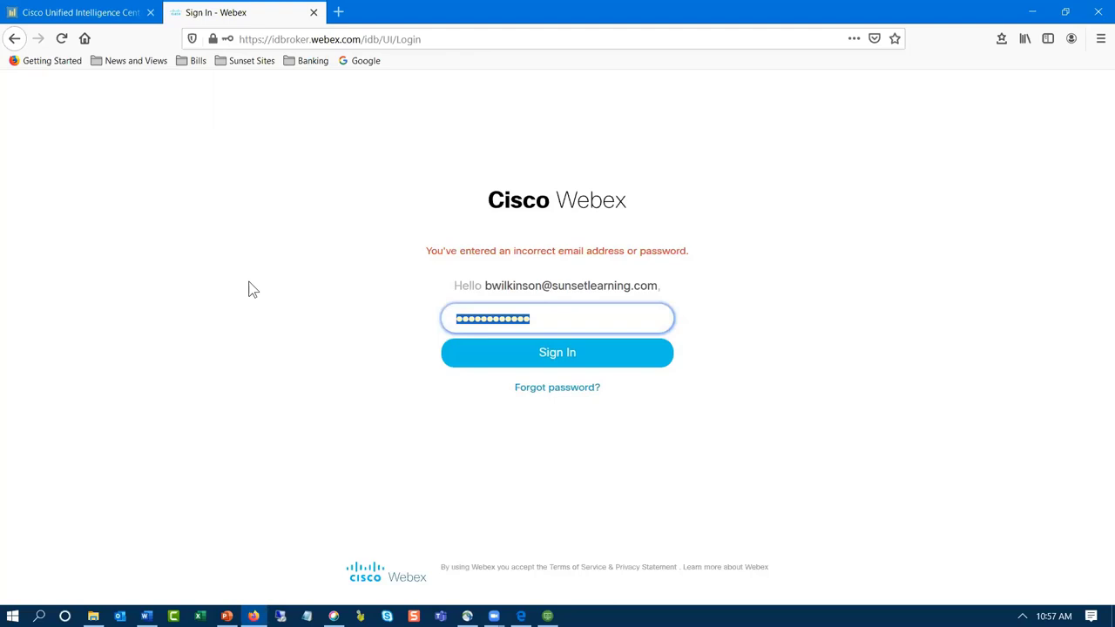
{"action": "type", "text": "aa"}
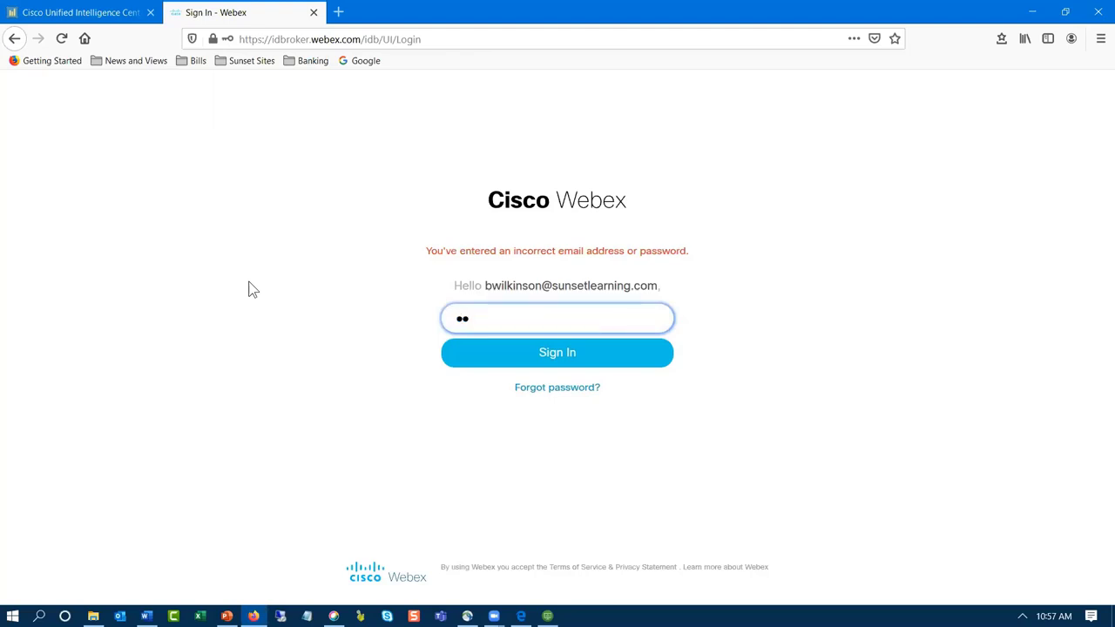
{"action": "type", "text": "aaaaaaaa"}
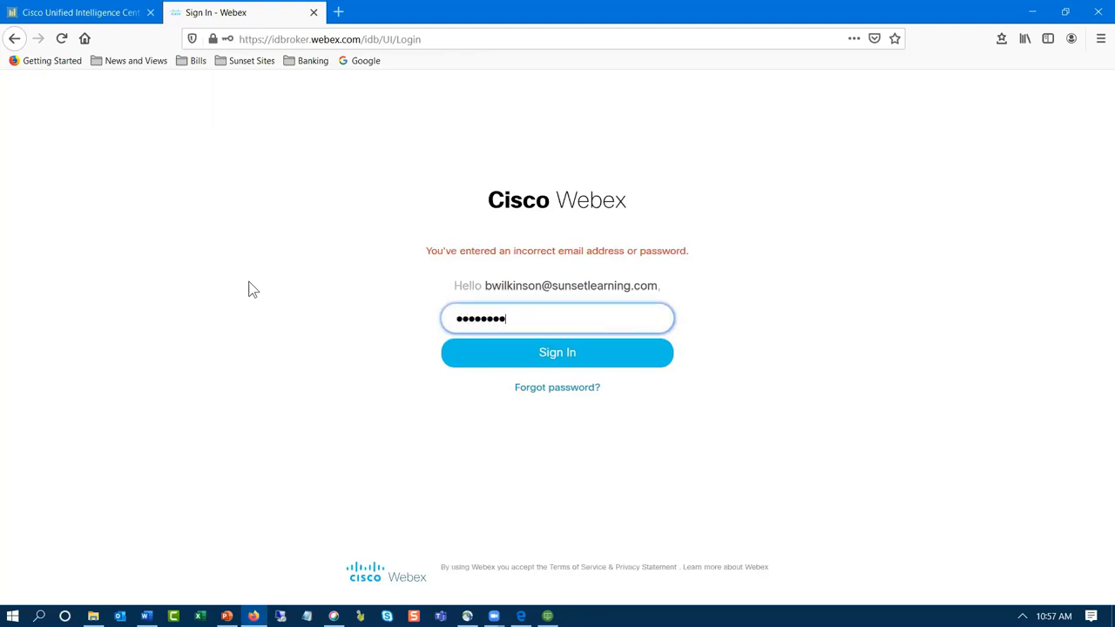